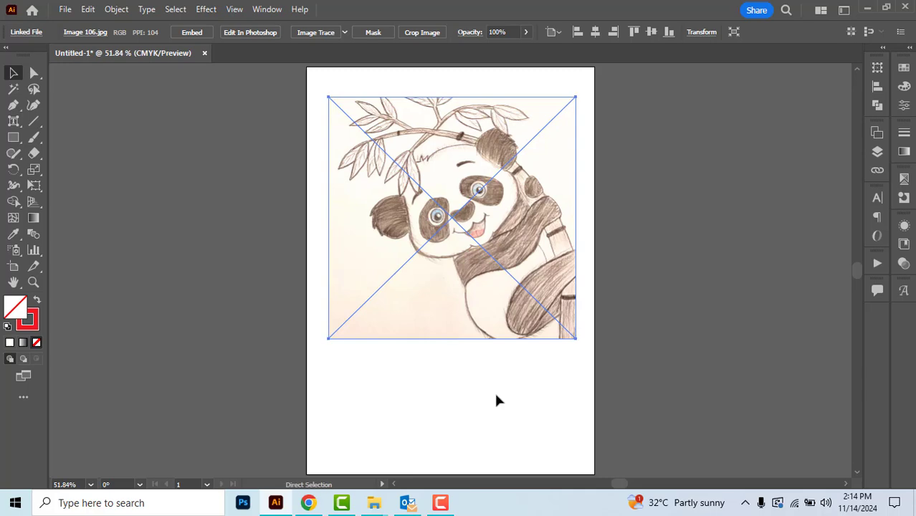
Step: Lock the placed panda sketch in position as a tracing template
{"action": "key", "text": "ctrl+2"}
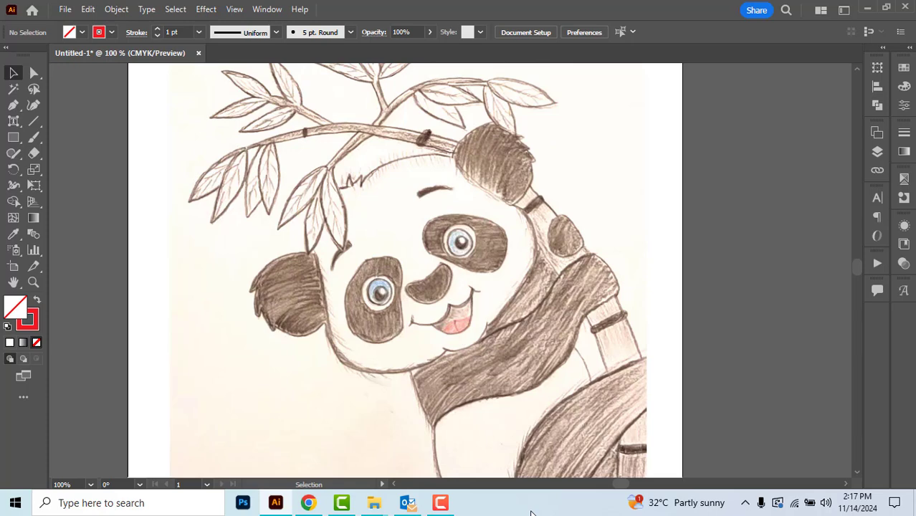
{"action": "scroll", "coordinate": [437, 284], "scroll_direction": "up", "scroll_amount": 1}
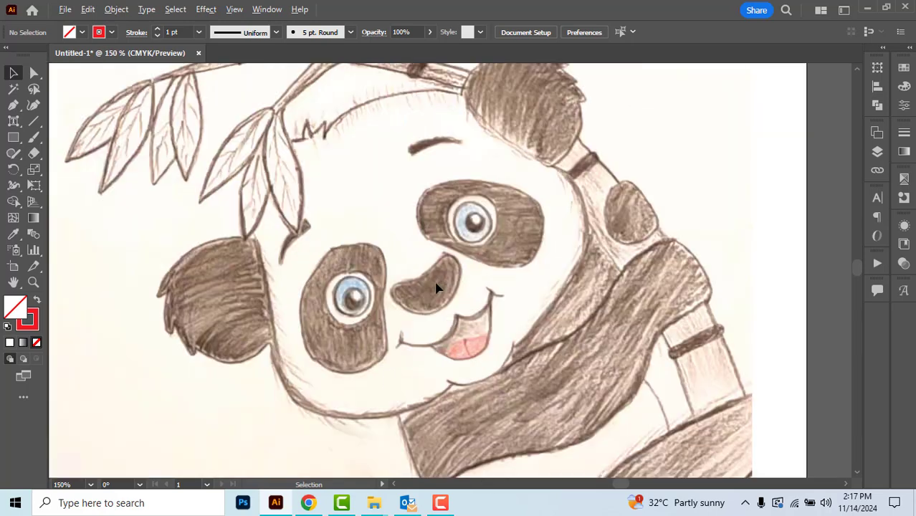
{"action": "left_click_drag", "start_coordinate": [596, 318], "coordinate": [602, 320]}
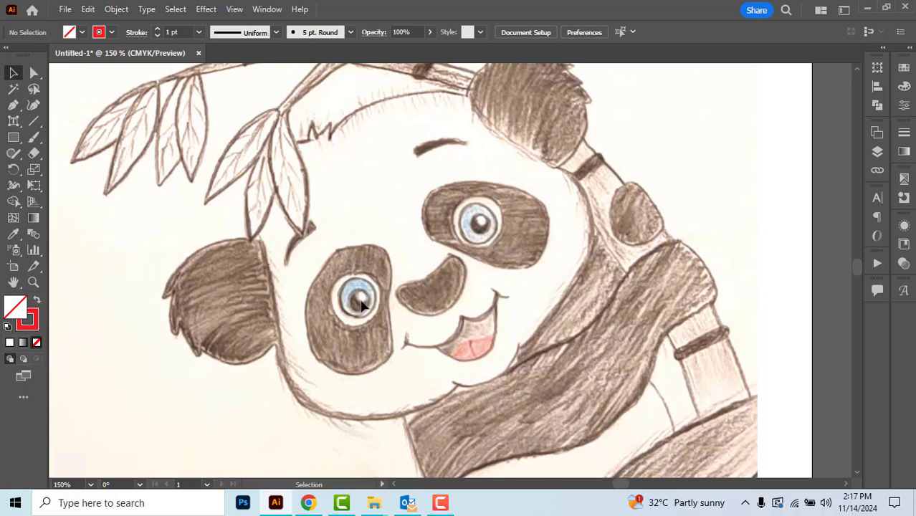
{"action": "scroll", "coordinate": [362, 305], "scroll_direction": "down", "scroll_amount": 2}
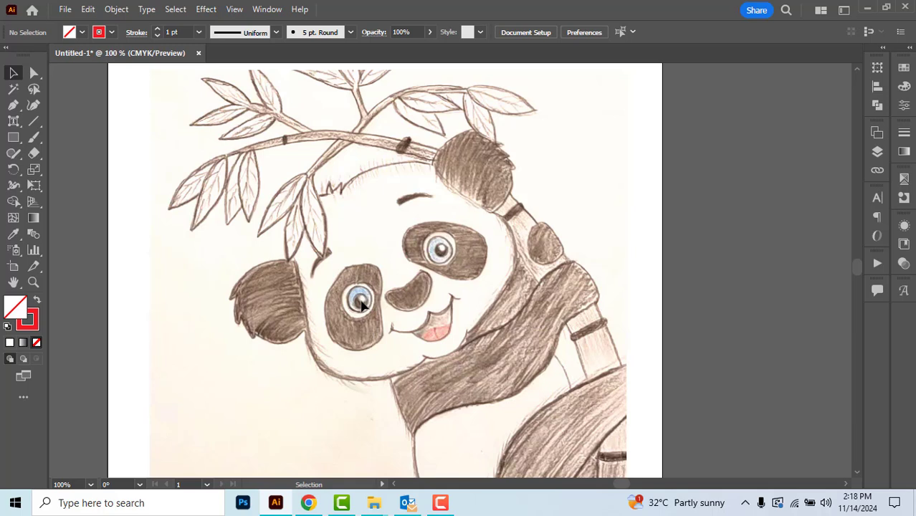
Step: With the Curvature tool, start the head outline at the chin notch and trace the lower jaw round to the left ear's lower base
{"action": "left_click", "coordinate": [32, 107]}
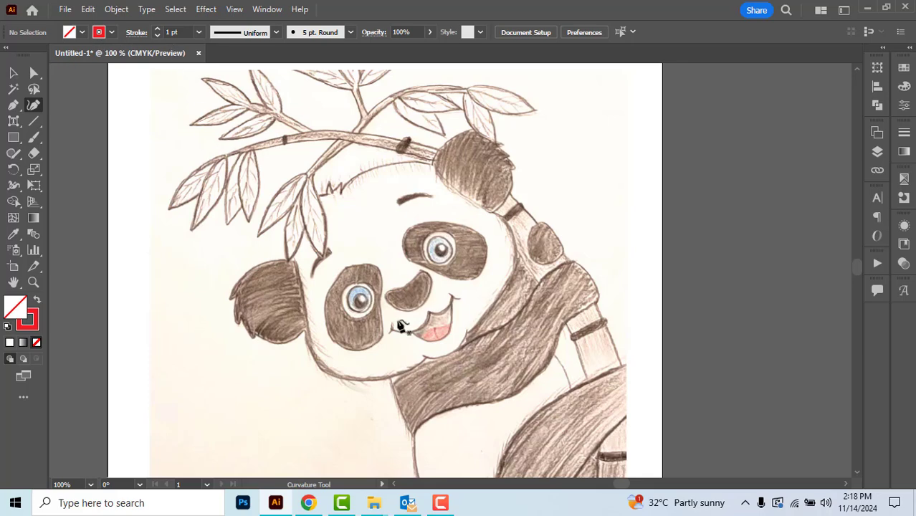
{"action": "scroll", "coordinate": [423, 373], "scroll_direction": "up", "scroll_amount": 1}
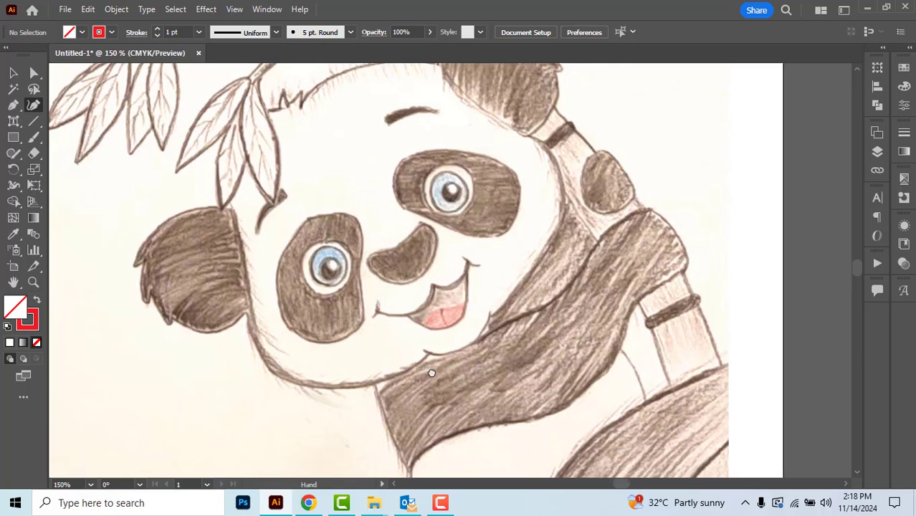
{"action": "scroll", "coordinate": [427, 376], "scroll_direction": "up", "scroll_amount": 1}
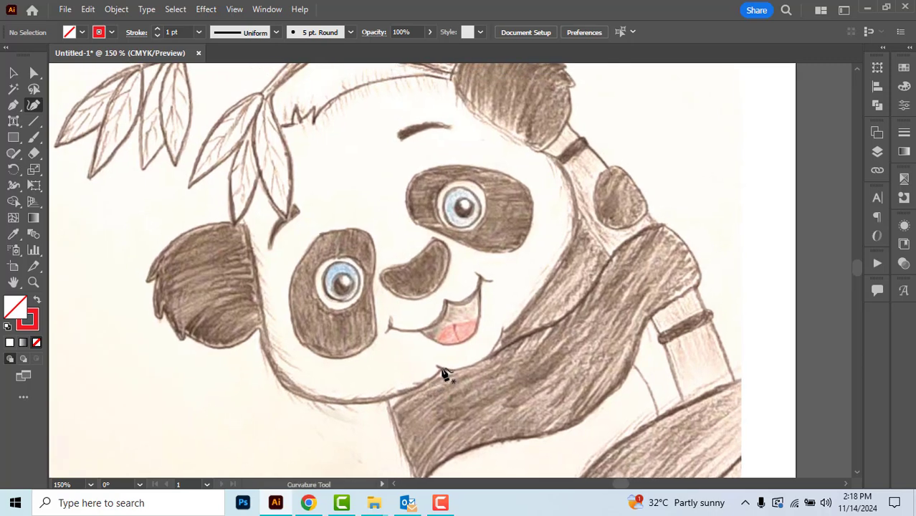
{"action": "left_click", "coordinate": [441, 369]}
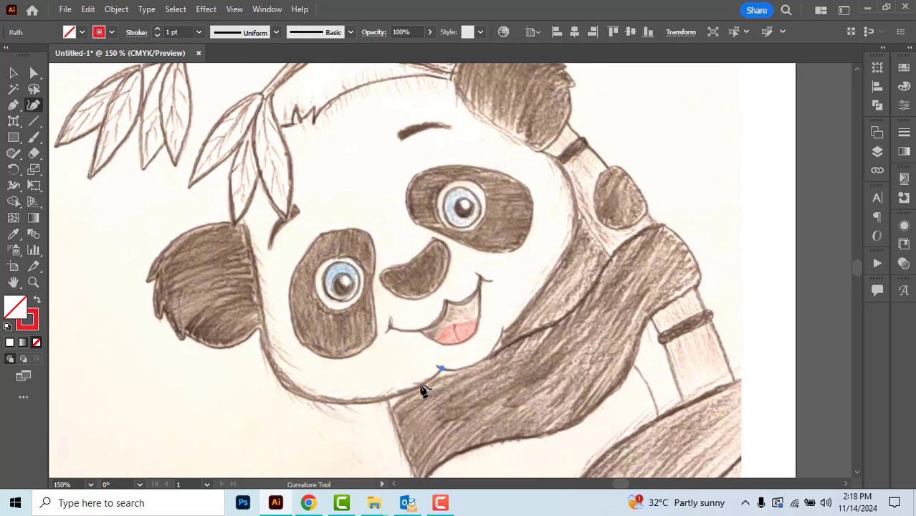
{"action": "left_click", "coordinate": [366, 403]}
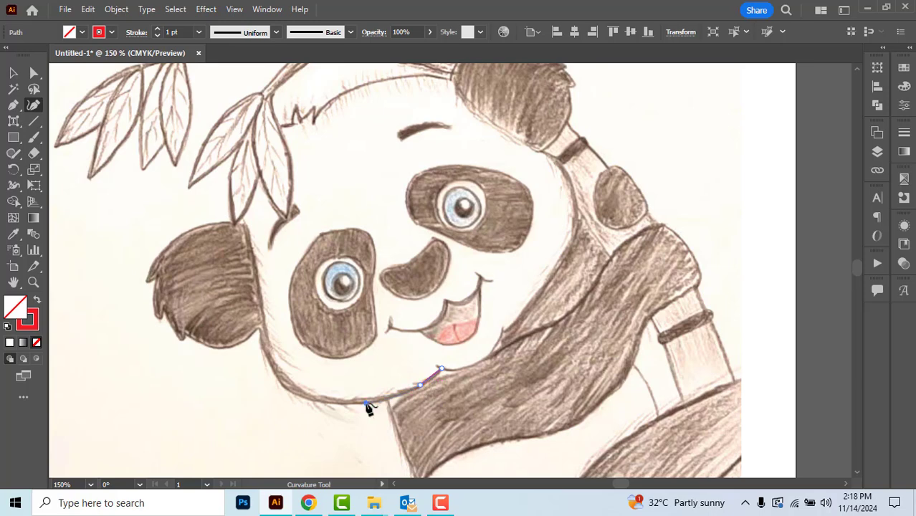
{"action": "left_click", "coordinate": [294, 394]}
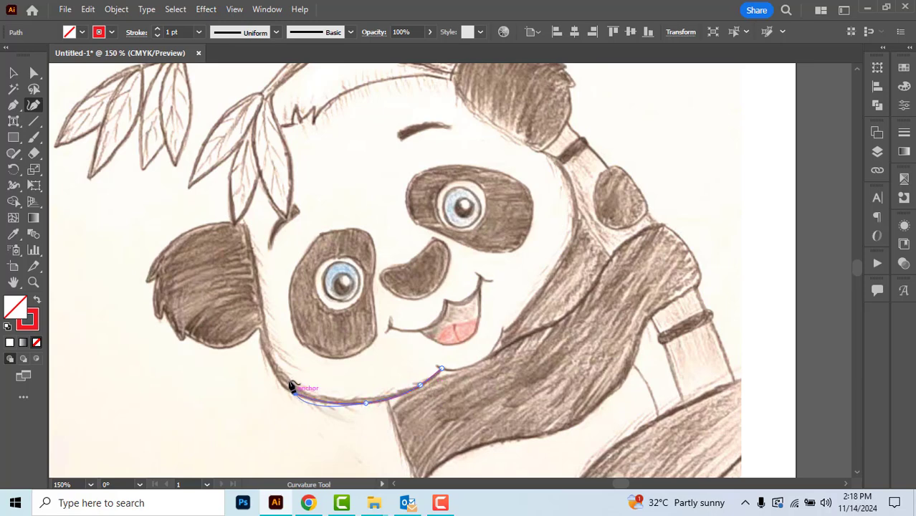
{"action": "left_click", "coordinate": [267, 353]}
{"action": "left_click", "coordinate": [261, 332]}
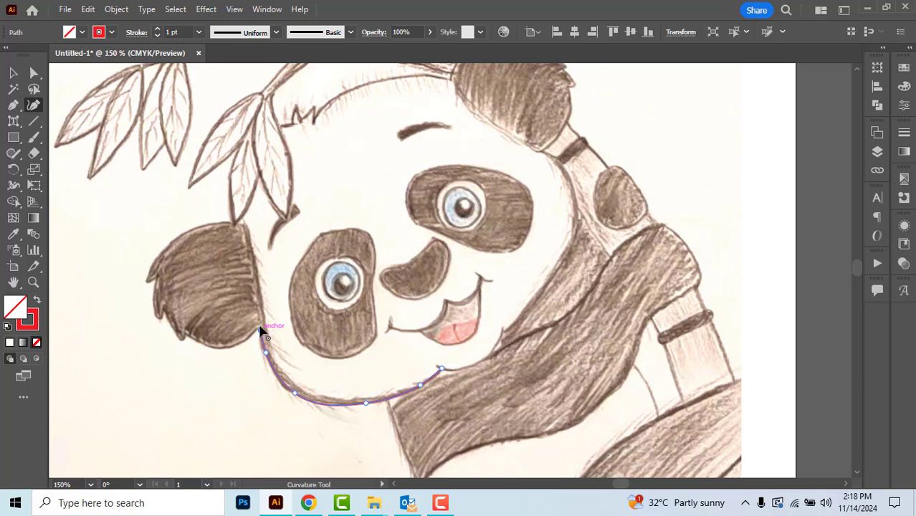
Step: Continue the head outline up along the left ear and behind the hanging leaves to the start of the forehead tuft
{"action": "left_click", "coordinate": [235, 220]}
{"action": "left_click", "coordinate": [241, 182]}
{"action": "left_click", "coordinate": [251, 159]}
{"action": "left_click", "coordinate": [270, 135]}
{"action": "left_click", "coordinate": [291, 126]}
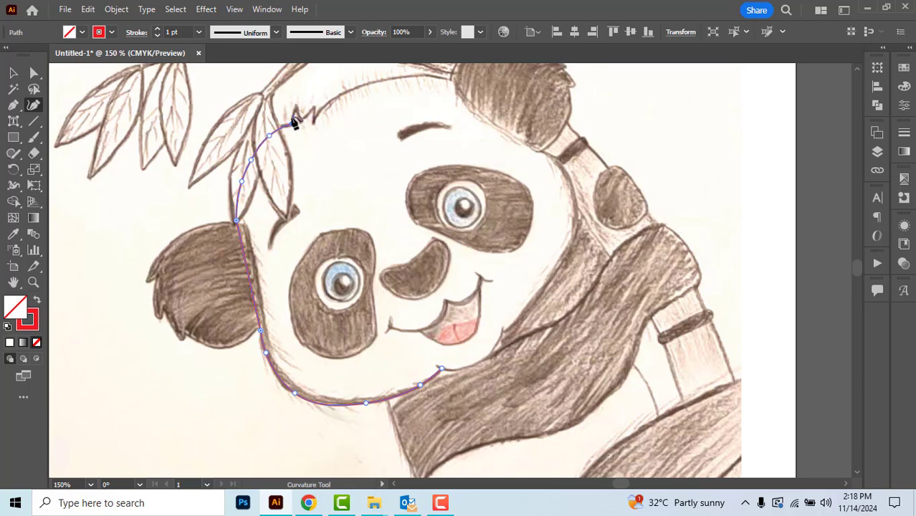
Step: Trace the zigzag hair tuft on the forehead with sharp peaks and valleys as part of the head outline
{"action": "scroll", "coordinate": [291, 122], "scroll_direction": "up", "scroll_amount": 2}
{"action": "scroll", "coordinate": [294, 123], "scroll_direction": "up", "scroll_amount": 2}
{"action": "left_click", "coordinate": [294, 123]}
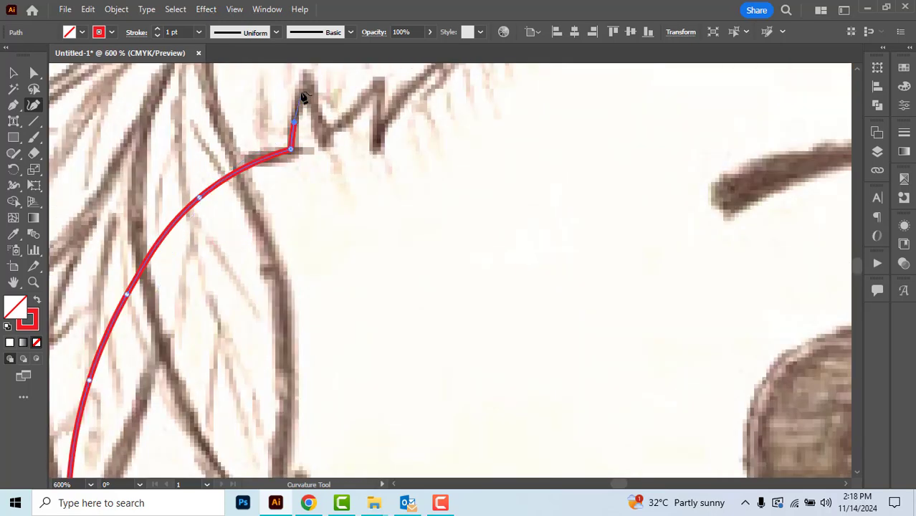
{"action": "left_click", "coordinate": [306, 73]}
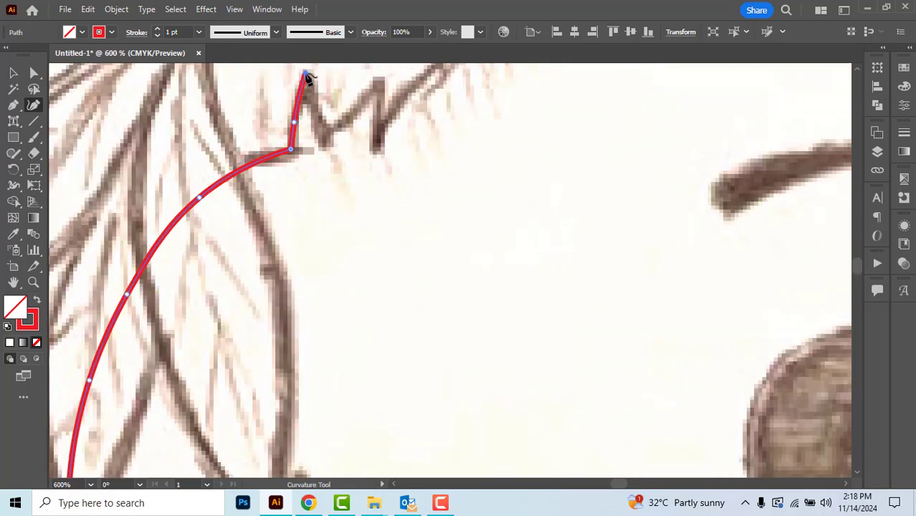
{"action": "left_click", "coordinate": [315, 115]}
{"action": "left_click", "coordinate": [324, 140]}
{"action": "scroll", "coordinate": [319, 151], "scroll_direction": "up", "scroll_amount": 4}
{"action": "scroll", "coordinate": [319, 151], "scroll_direction": "right", "scroll_amount": 2}
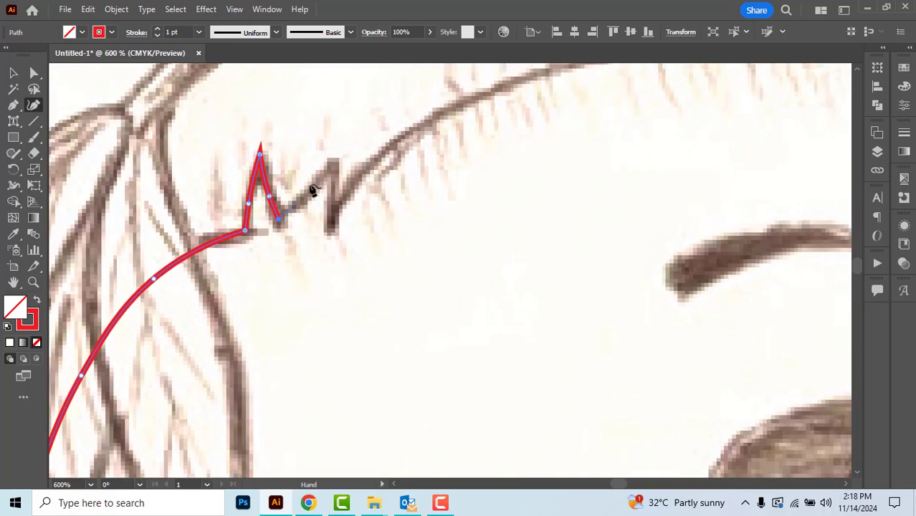
{"action": "left_click", "coordinate": [332, 162]}
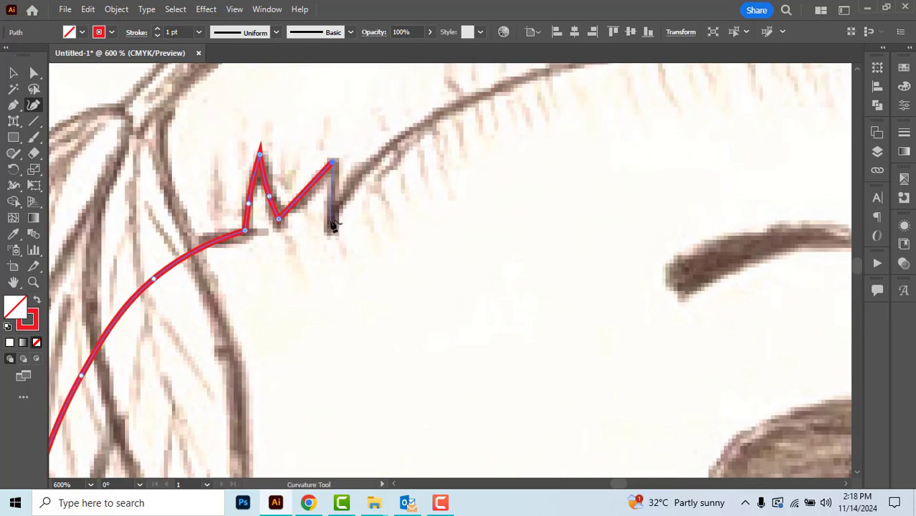
{"action": "left_click", "coordinate": [330, 219]}
Step: Extend the head outline from the hair tuft across the top of the head to the right ear
{"action": "scroll", "coordinate": [332, 221], "scroll_direction": "down", "scroll_amount": 3}
{"action": "left_click", "coordinate": [352, 190]}
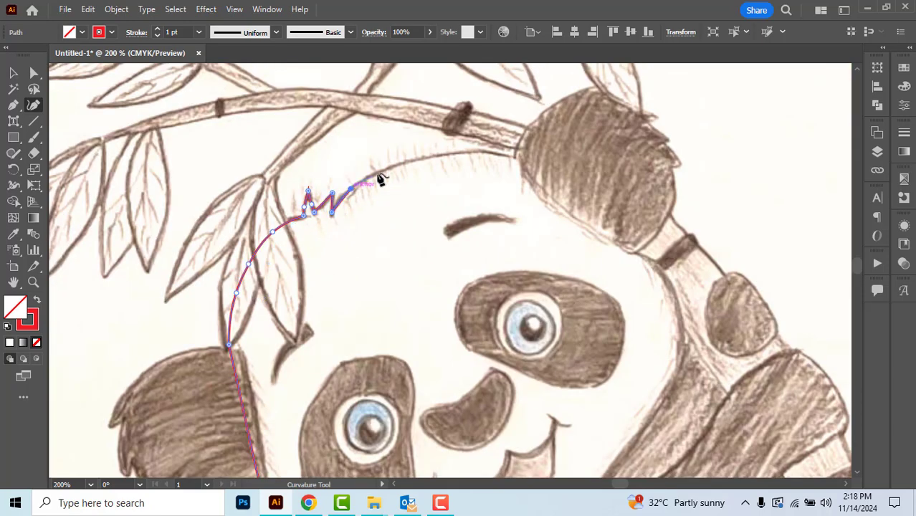
{"action": "left_click", "coordinate": [384, 169]}
{"action": "left_click", "coordinate": [426, 154]}
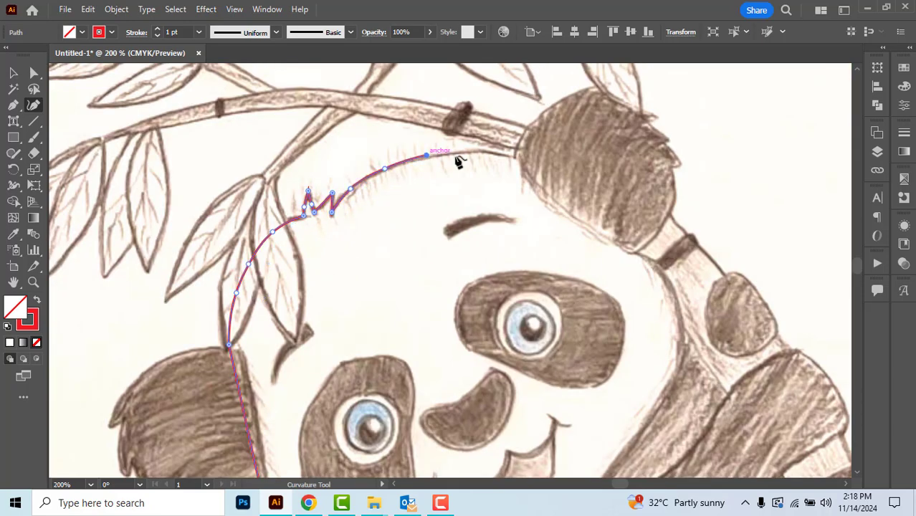
{"action": "left_click", "coordinate": [516, 156]}
Step: Trace the head outline along the right ear's base and round the upper right cheek
{"action": "left_click", "coordinate": [531, 180]}
{"action": "left_click", "coordinate": [563, 209]}
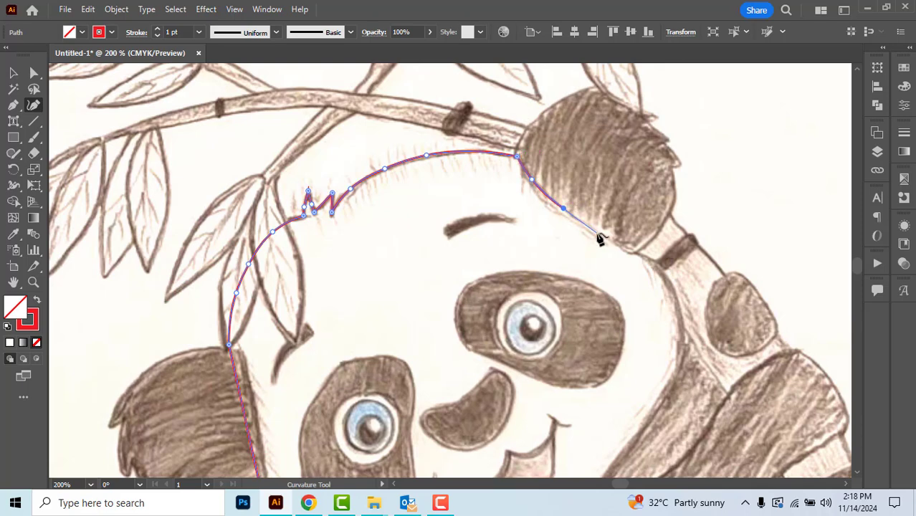
{"action": "left_click", "coordinate": [597, 233]}
{"action": "left_click", "coordinate": [635, 252]}
{"action": "left_click", "coordinate": [657, 268]}
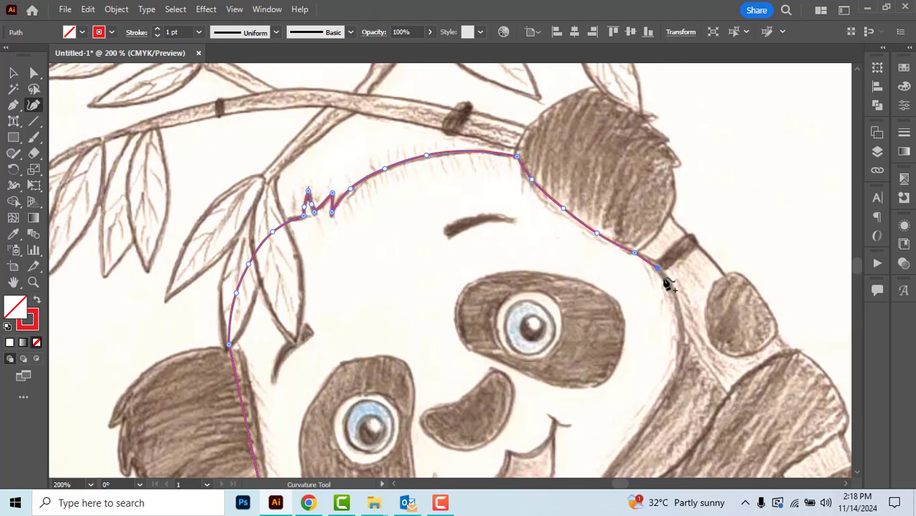
{"action": "left_click", "coordinate": [675, 292]}
{"action": "left_click", "coordinate": [683, 346]}
Step: Continue the head outline down the right cheek to the fur notch beside the mouth
{"action": "key", "text": "space"}
{"action": "left_click_drag", "start_coordinate": [661, 408], "coordinate": [609, 284]}
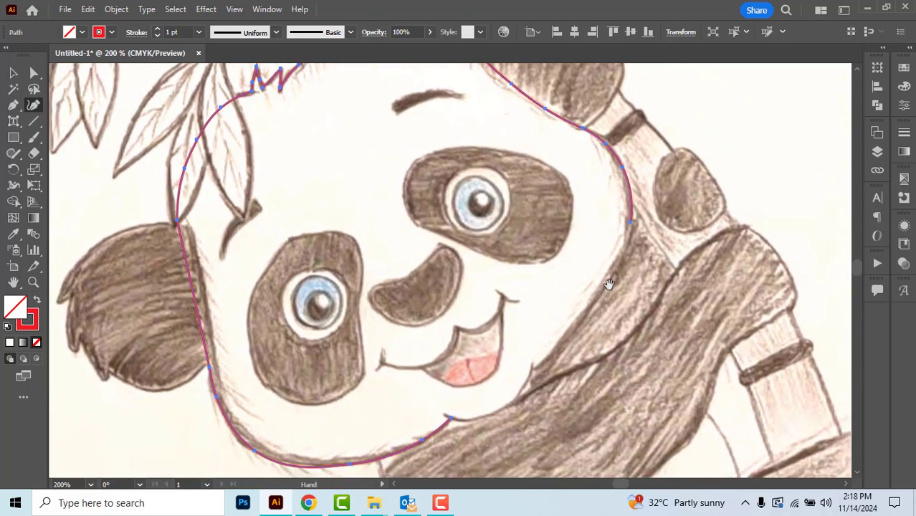
{"action": "left_click", "coordinate": [596, 296]}
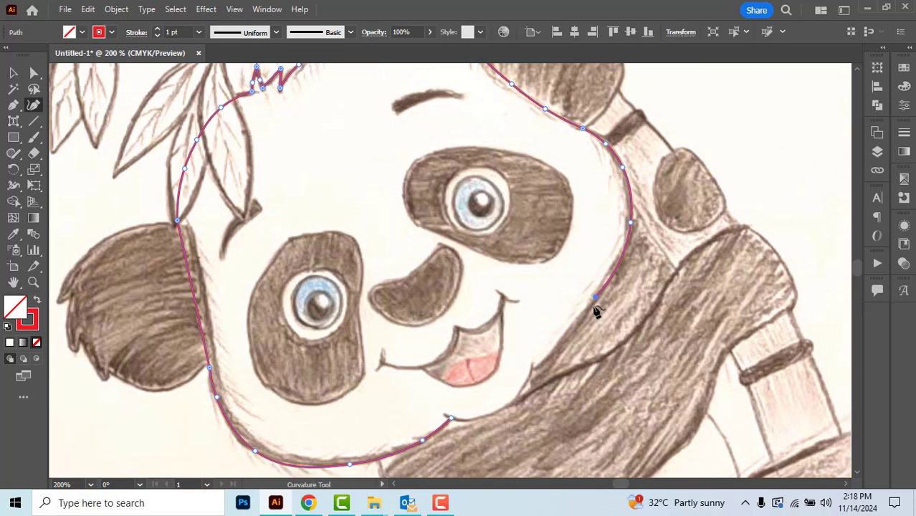
{"action": "left_click", "coordinate": [564, 341]}
{"action": "left_click", "coordinate": [544, 358]}
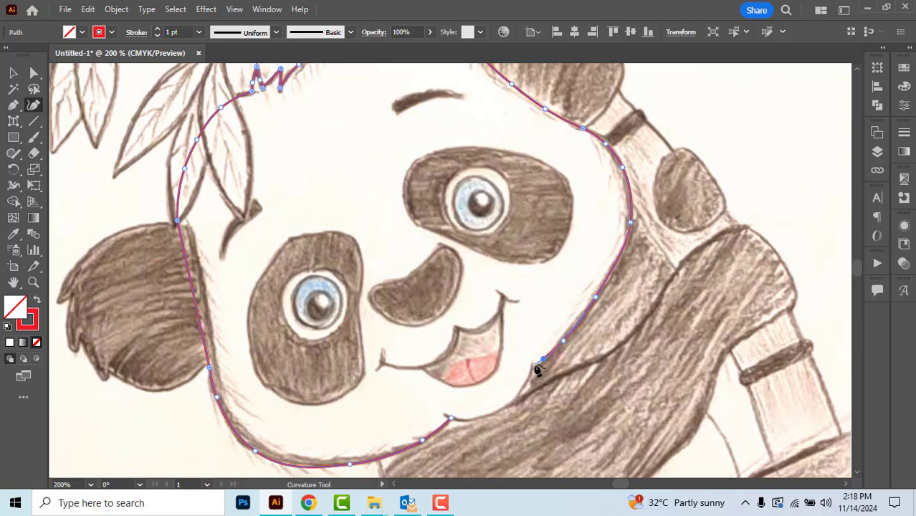
Step: Trace the cheek notch and chin back to the starting point to close the head outline, and lock the finished path
{"action": "left_click", "coordinate": [532, 364]}
{"action": "left_click", "coordinate": [526, 380]}
{"action": "left_click", "coordinate": [513, 402]}
{"action": "left_click", "coordinate": [491, 414]}
{"action": "left_click", "coordinate": [463, 420]}
{"action": "left_click", "coordinate": [453, 422]}
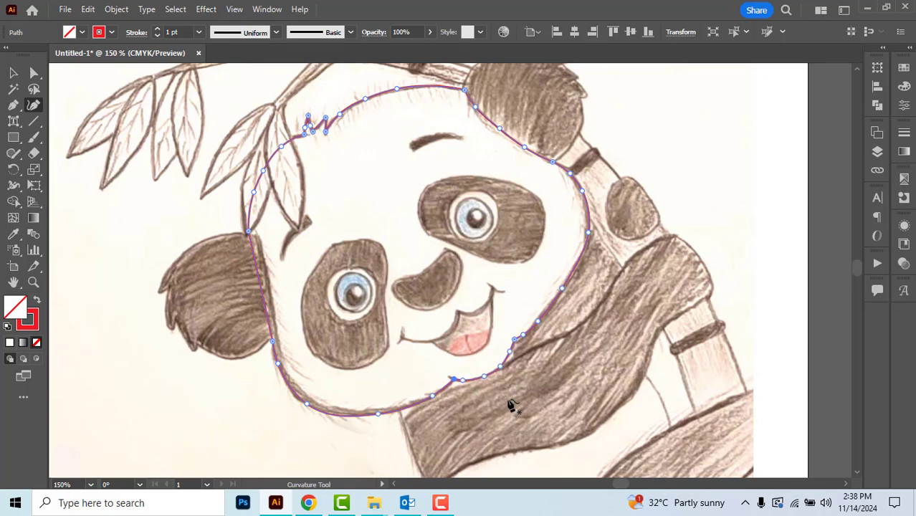
{"action": "key", "text": "ctrl+2"}
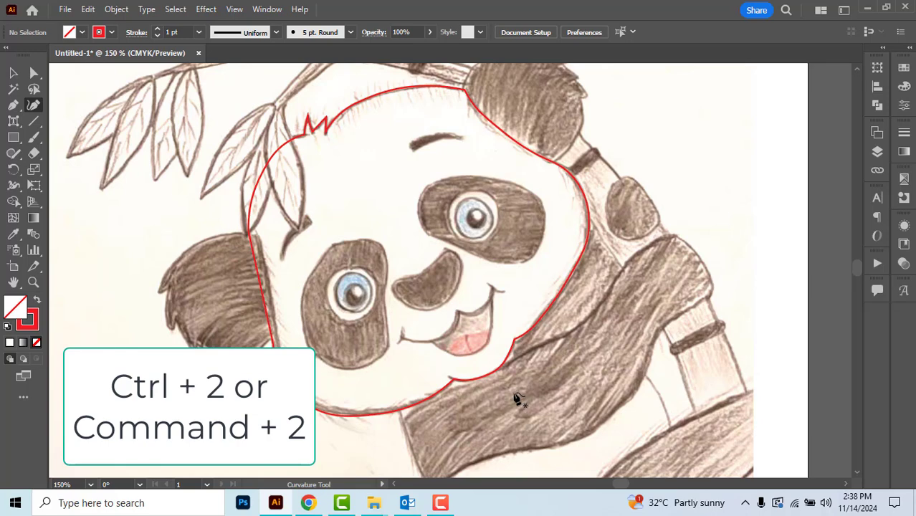
Step: Start tracing the dark patch around the left eye, following its top edge and down its right side
{"action": "scroll", "coordinate": [328, 317], "scroll_direction": "up", "scroll_amount": 5}
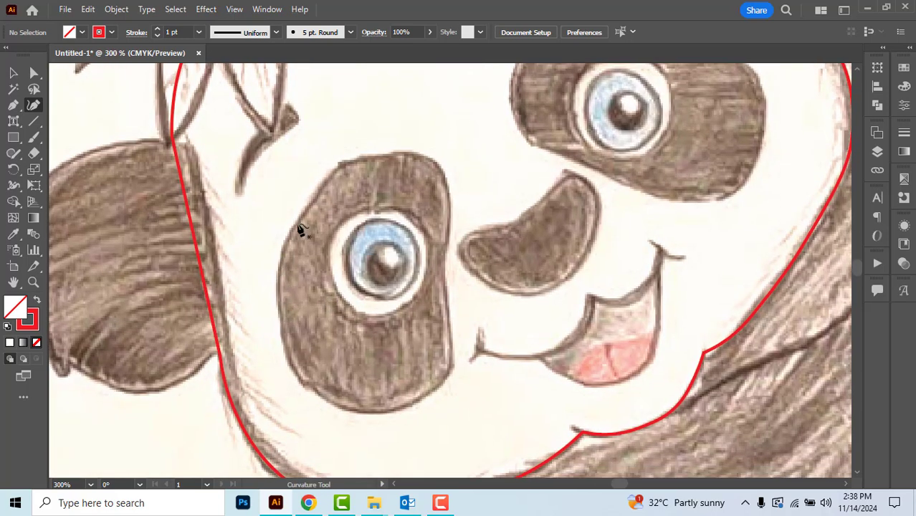
{"action": "left_click", "coordinate": [381, 157]}
{"action": "left_click", "coordinate": [406, 154]}
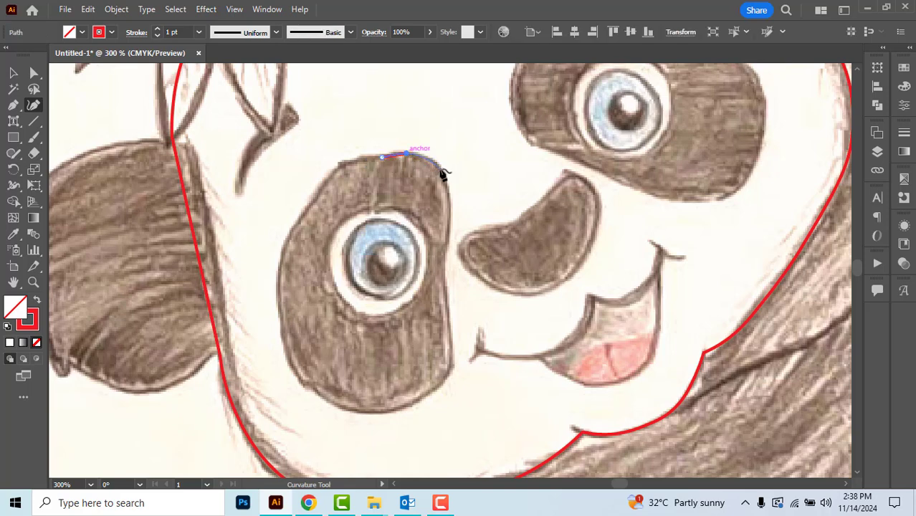
{"action": "left_click", "coordinate": [440, 169]}
{"action": "left_click", "coordinate": [449, 203]}
{"action": "left_click", "coordinate": [447, 237]}
{"action": "left_click", "coordinate": [444, 263]}
{"action": "left_click", "coordinate": [446, 304]}
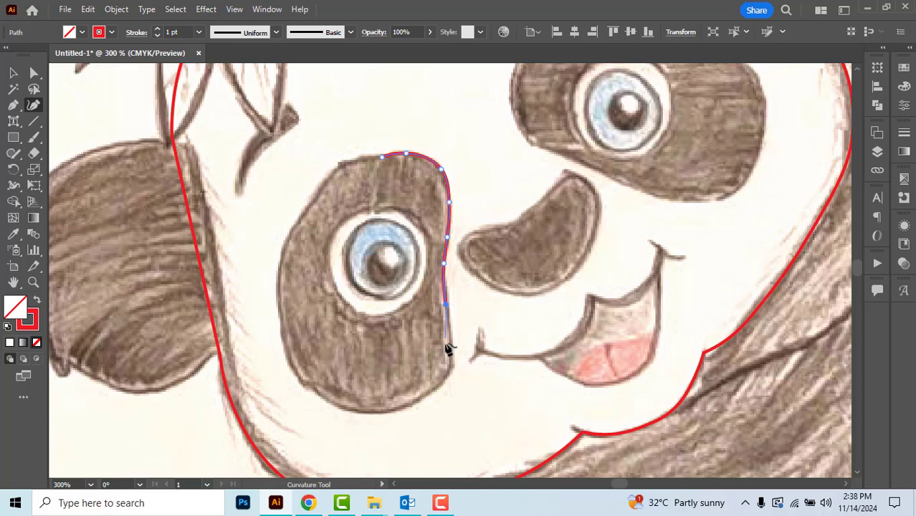
Step: Continue the left eye patch outline around its rounded lower edge to the lower left side
{"action": "left_click", "coordinate": [452, 357]}
{"action": "left_click", "coordinate": [443, 379]}
{"action": "left_click", "coordinate": [396, 408]}
{"action": "left_click", "coordinate": [339, 406]}
{"action": "left_click", "coordinate": [296, 376]}
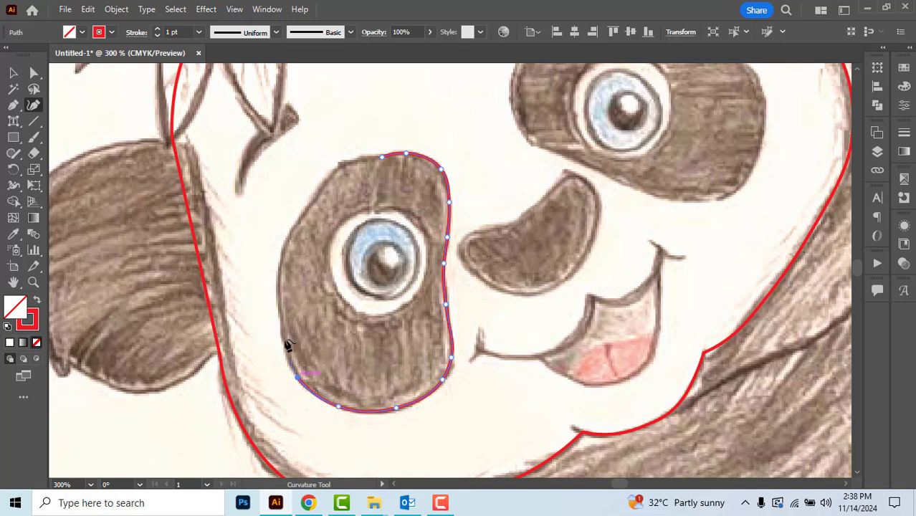
Step: Trace the left side of the left eye patch up to the starting point to close it, and lock the path
{"action": "left_click", "coordinate": [278, 304]}
{"action": "left_click", "coordinate": [287, 246]}
{"action": "left_click", "coordinate": [311, 204]}
{"action": "left_click", "coordinate": [346, 163]}
{"action": "left_click", "coordinate": [367, 158]}
{"action": "left_click", "coordinate": [382, 156]}
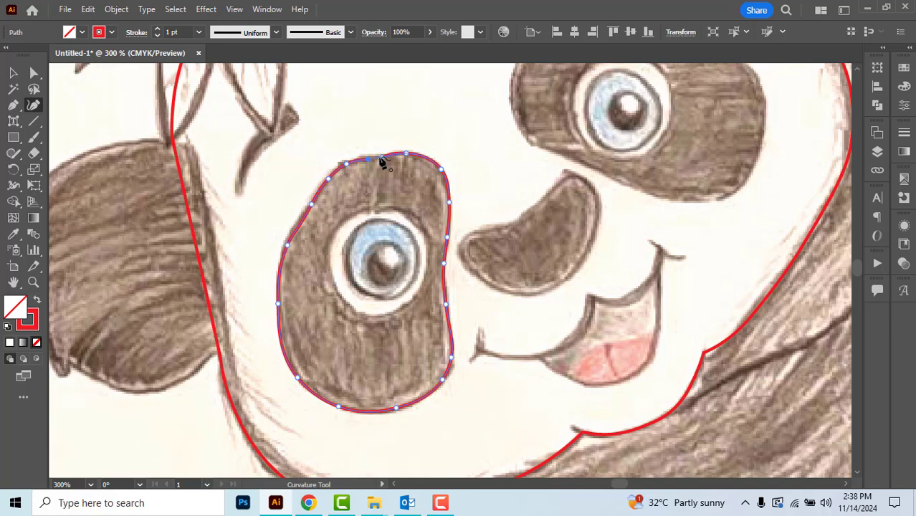
{"action": "left_click", "coordinate": [406, 154]}
{"action": "key", "text": "ctrl+2"}
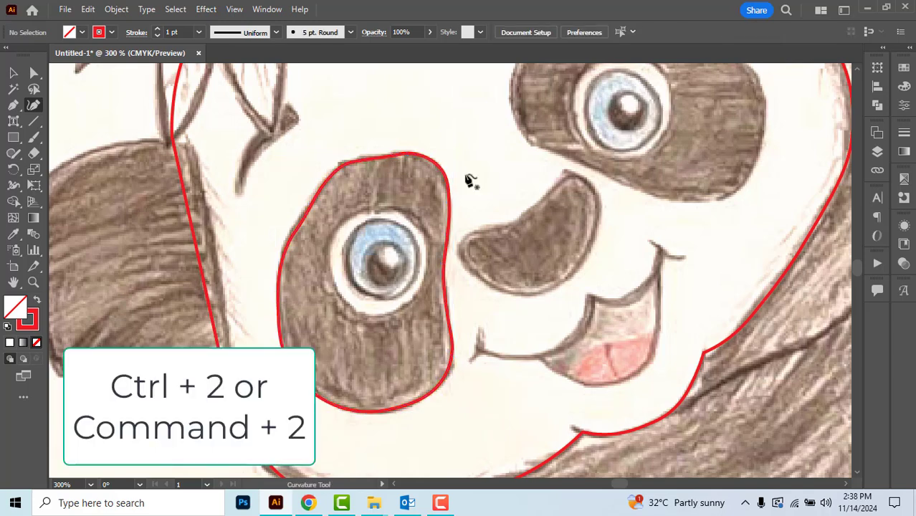
Step: Draw a circle about 13 mm wide around the white of the left eye with the Ellipse tool and deselect it
{"action": "scroll", "coordinate": [406, 242], "scroll_direction": "up", "scroll_amount": 2}
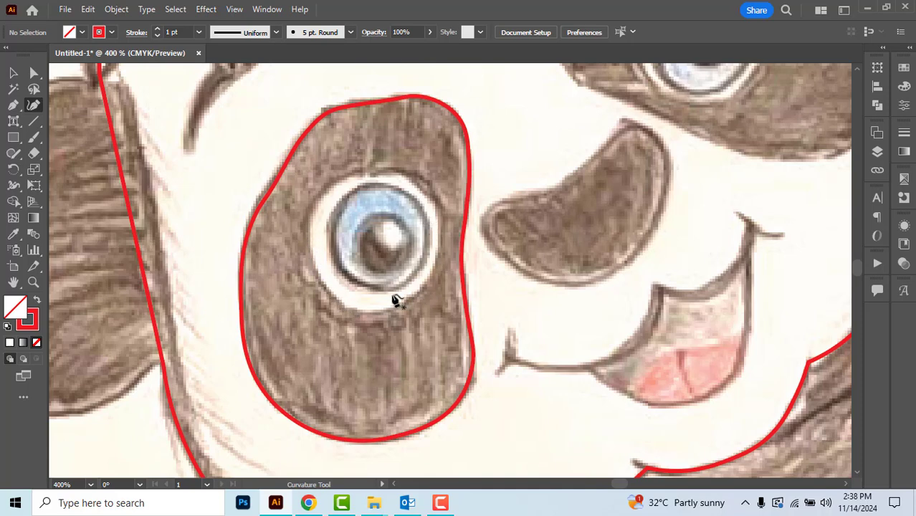
{"action": "left_click", "coordinate": [13, 137]}
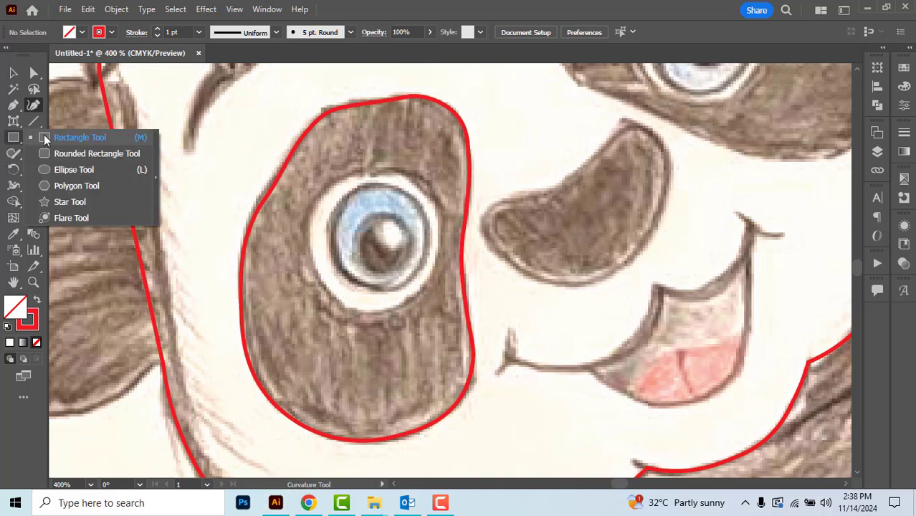
{"action": "left_click", "coordinate": [73, 173]}
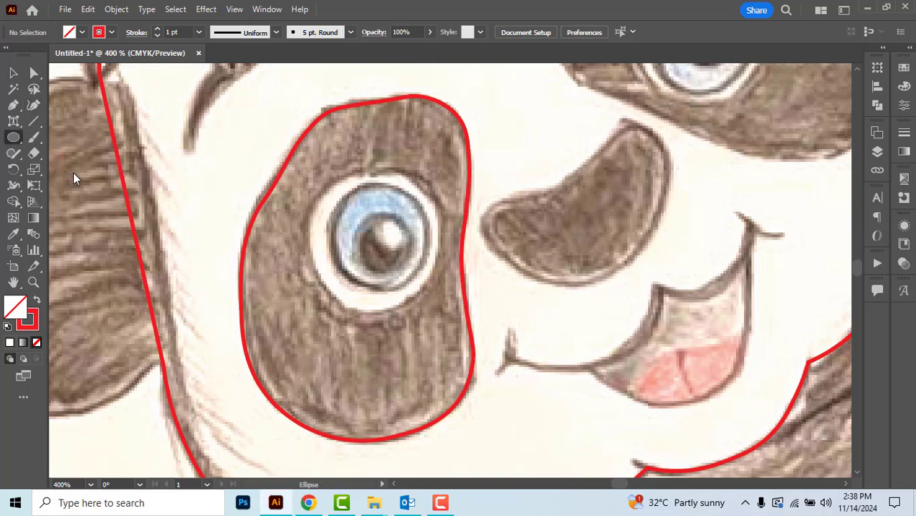
{"action": "left_click_drag", "start_coordinate": [308, 182], "coordinate": [413, 322]}
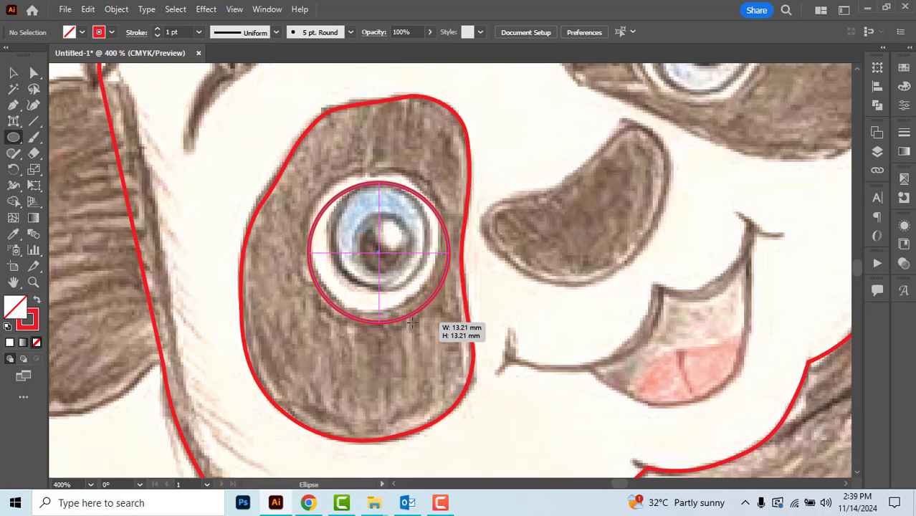
{"action": "left_click_drag", "start_coordinate": [412, 322], "coordinate": [407, 312]}
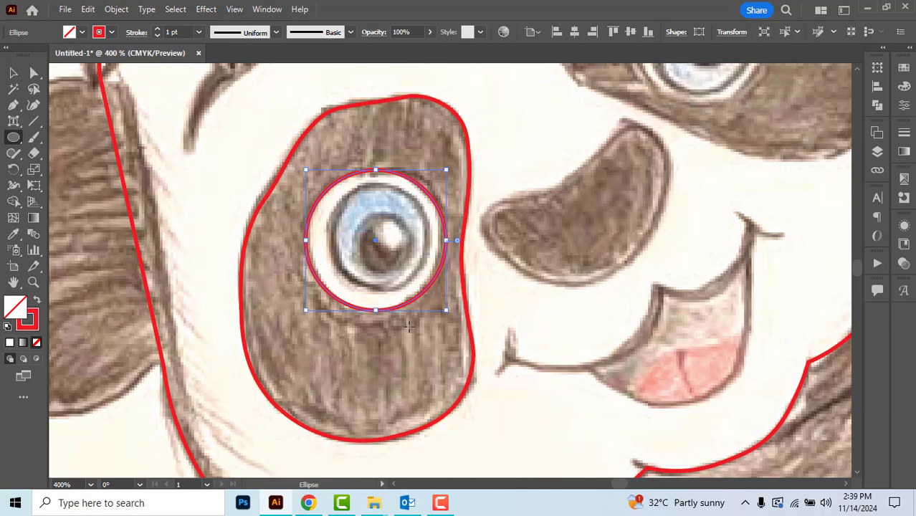
{"action": "key", "text": "ctrl+shift+a"}
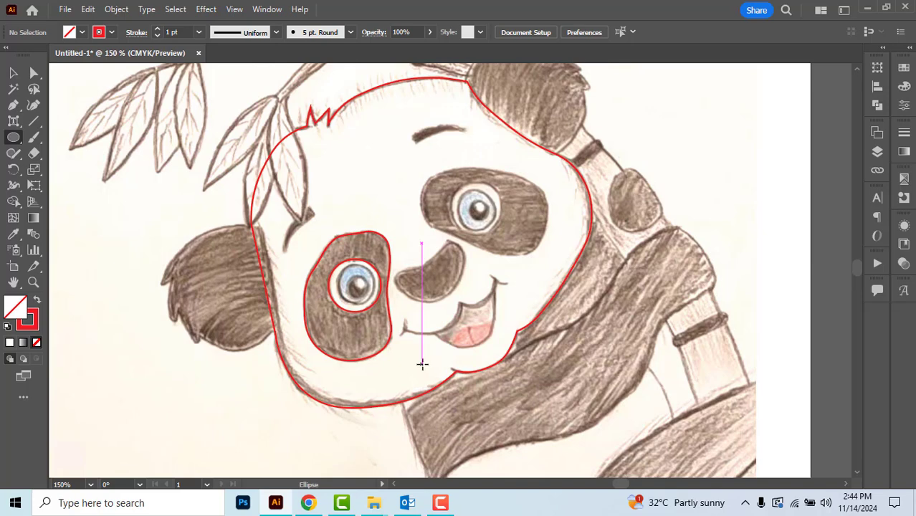
Step: Draw three smaller circles inside the left eye for the iris, the pupil and the white highlight
{"action": "scroll", "coordinate": [378, 325], "scroll_direction": "up", "scroll_amount": 1}
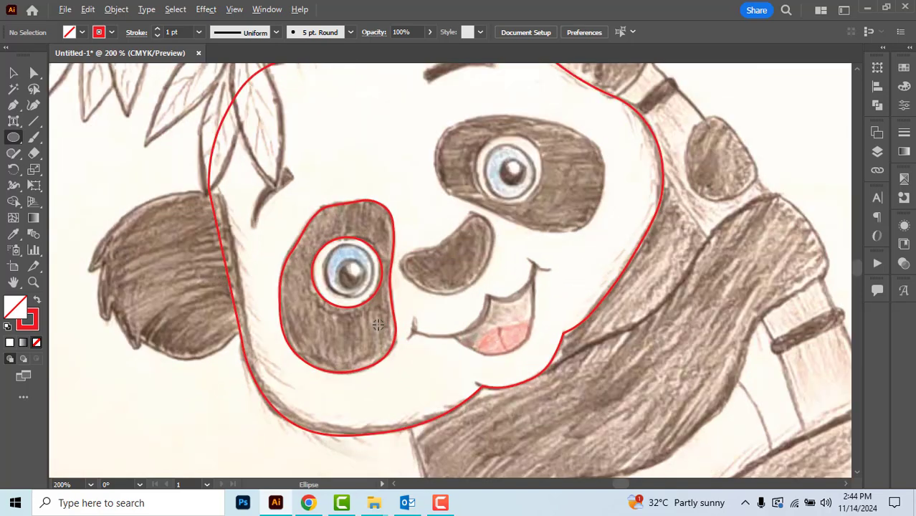
{"action": "scroll", "coordinate": [378, 325], "scroll_direction": "up", "scroll_amount": 1}
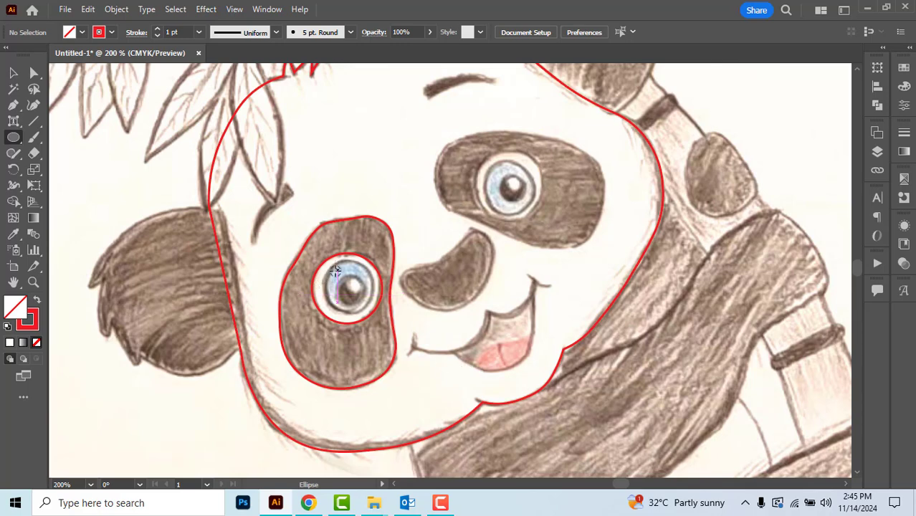
{"action": "scroll", "coordinate": [335, 271], "scroll_direction": "up", "scroll_amount": 2}
{"action": "left_click_drag", "start_coordinate": [316, 264], "coordinate": [406, 343]}
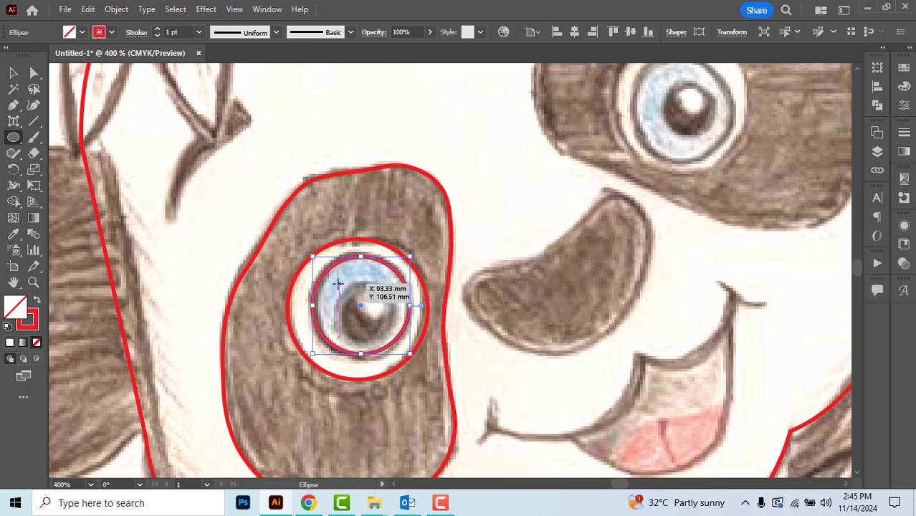
{"action": "left_click_drag", "start_coordinate": [338, 284], "coordinate": [395, 339]}
{"action": "left_click_drag", "start_coordinate": [358, 293], "coordinate": [378, 315]}
Step: Start tracing the dark patch around the right eye with the Curvature tool, from its left side along the top edge
{"action": "scroll", "coordinate": [373, 310], "scroll_direction": "down", "scroll_amount": 2}
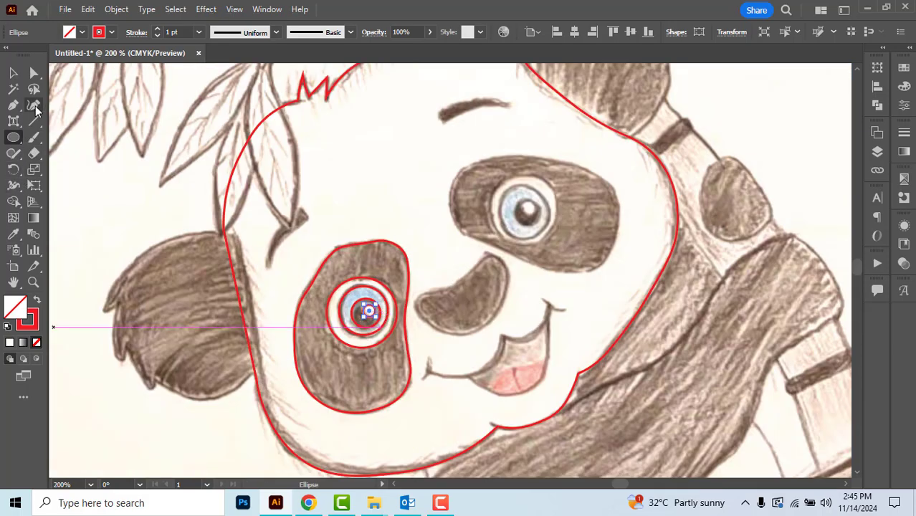
{"action": "left_click", "coordinate": [34, 106]}
{"action": "scroll", "coordinate": [500, 190], "scroll_direction": "up", "scroll_amount": 2}
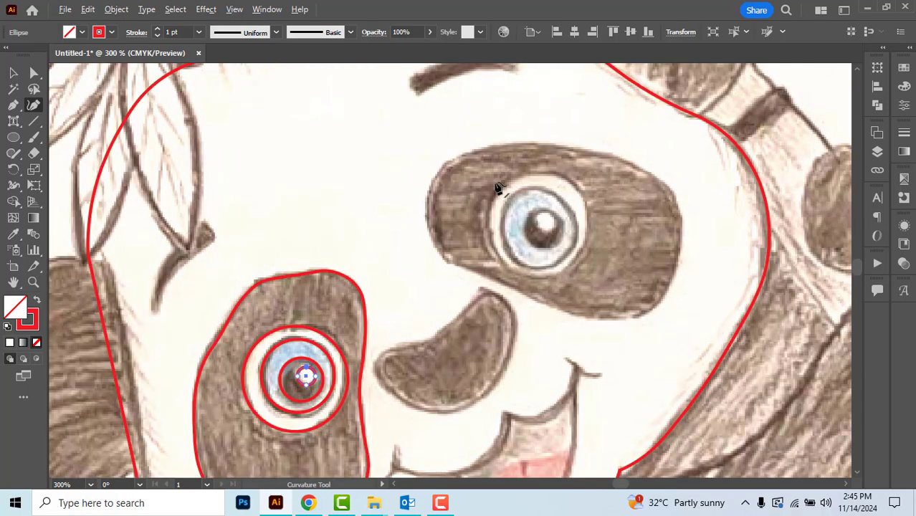
{"action": "left_click", "coordinate": [408, 206]}
{"action": "left_click", "coordinate": [417, 175]}
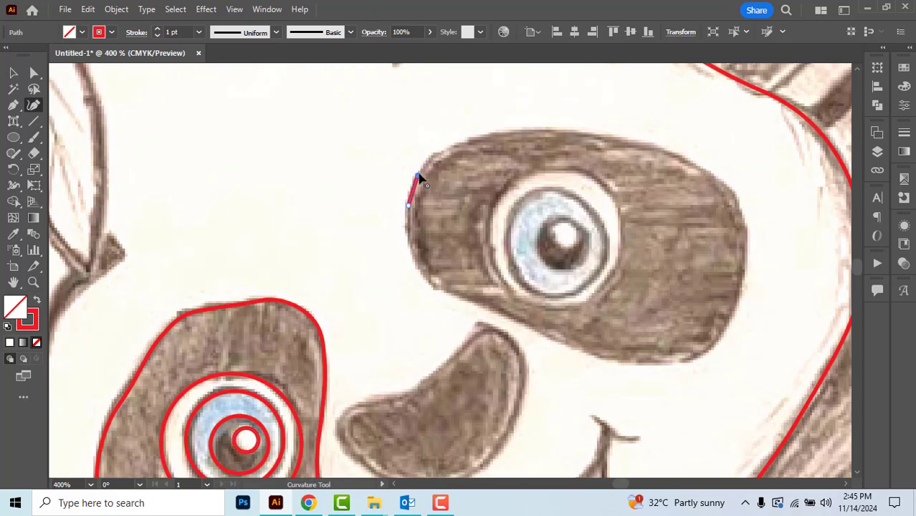
{"action": "left_click", "coordinate": [459, 144]}
{"action": "left_click", "coordinate": [540, 132]}
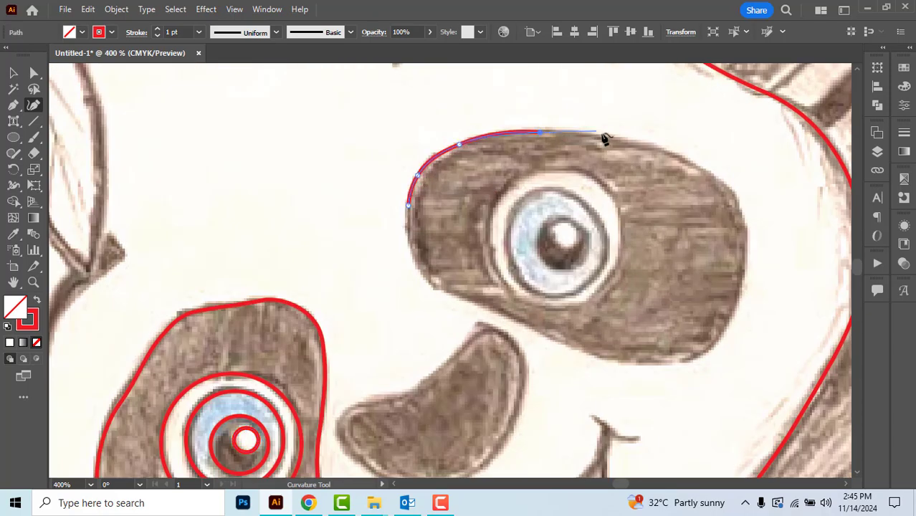
{"action": "left_click", "coordinate": [611, 139]}
{"action": "left_click", "coordinate": [677, 153]}
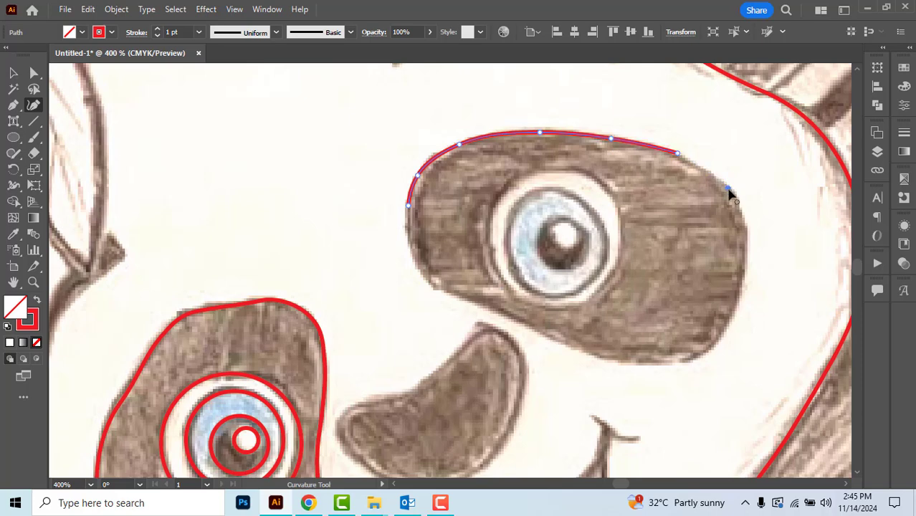
Step: Continue the right eye patch outline around its upper right curve and down its right side
{"action": "left_click", "coordinate": [730, 188]}
{"action": "left_click", "coordinate": [745, 227]}
{"action": "left_click", "coordinate": [743, 284]}
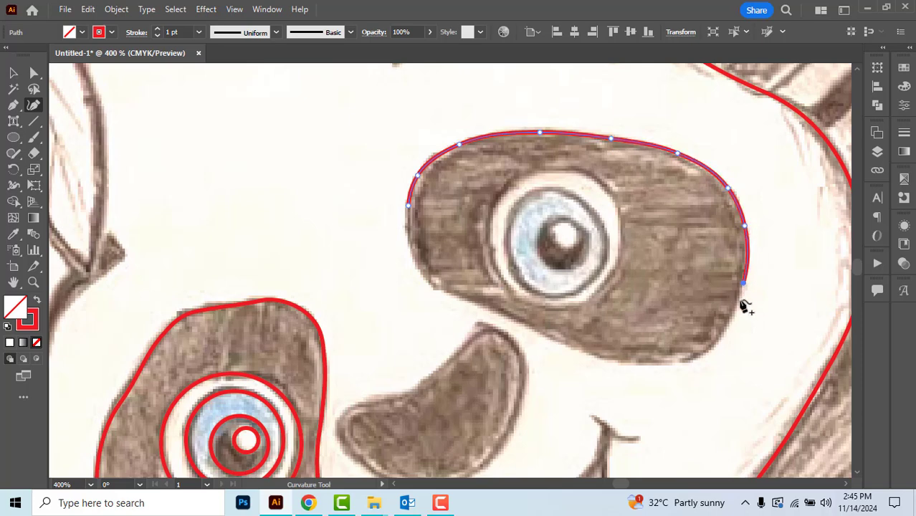
{"action": "left_click", "coordinate": [723, 334]}
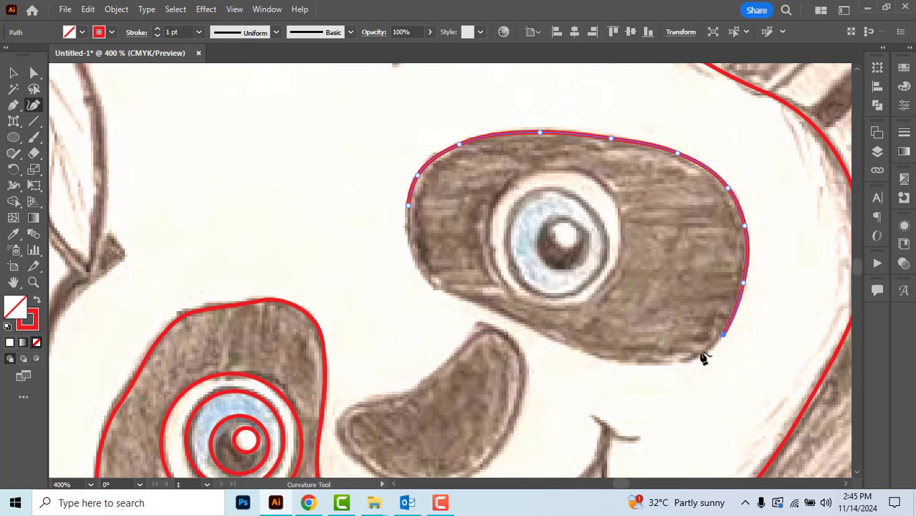
Step: Trace the lower edge and left side of the right eye patch to the starting point, closing the outline, and deselect it
{"action": "left_click", "coordinate": [597, 354]}
{"action": "left_click", "coordinate": [532, 327]}
{"action": "left_click", "coordinate": [479, 304]}
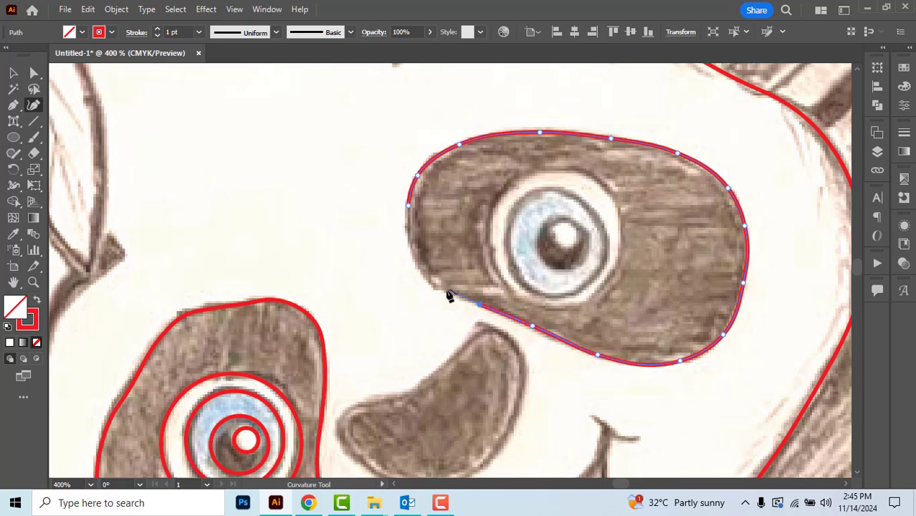
{"action": "left_click", "coordinate": [435, 289]}
{"action": "left_click", "coordinate": [411, 247]}
{"action": "left_click", "coordinate": [408, 208]}
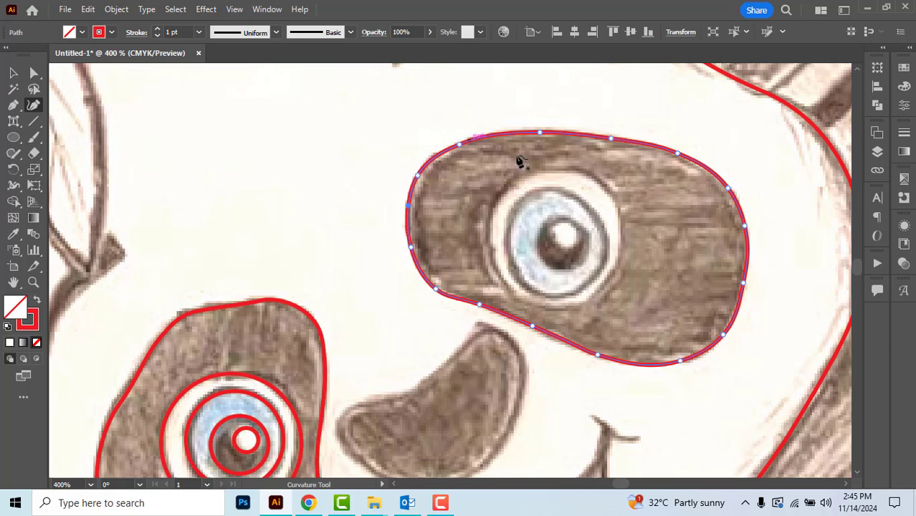
{"action": "key", "text": "ctrl+shift+a"}
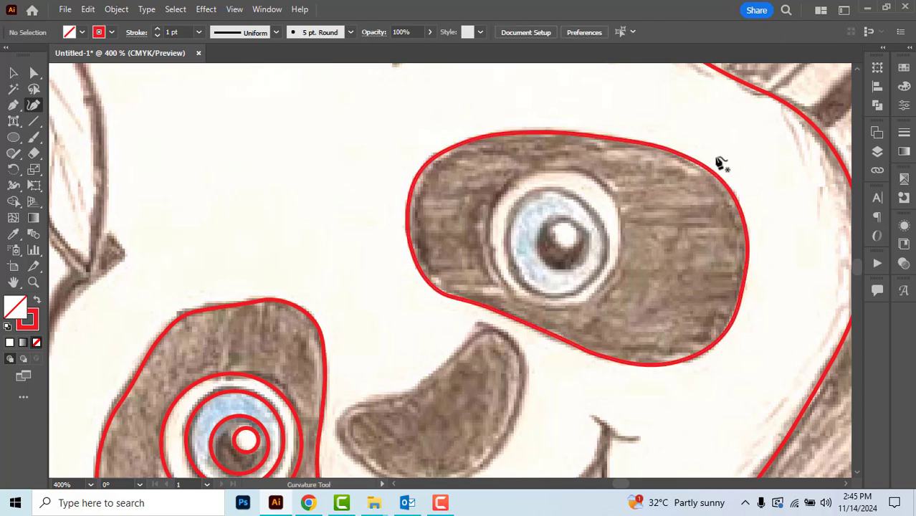
Step: Draw circles with the Ellipse tool for the right eye's white, iris, pupil and highlight
{"action": "left_click", "coordinate": [12, 142]}
{"action": "left_click_drag", "start_coordinate": [490, 174], "coordinate": [620, 288]}
{"action": "left_click_drag", "start_coordinate": [512, 200], "coordinate": [608, 295]}
{"action": "mouse_move", "coordinate": [542, 213]}
{"action": "left_mouse_down"}
{"action": "mouse_move", "coordinate": [575, 238]}
{"action": "mouse_move", "coordinate": [574, 266]}
{"action": "mouse_move", "coordinate": [560, 231]}
{"action": "mouse_move", "coordinate": [566, 247]}
{"action": "left_mouse_up"}
Step: Start tracing the nose with the Curvature tool, from its left end along the upper edge to the upper right tip
{"action": "scroll", "coordinate": [563, 247], "scroll_direction": "down", "scroll_amount": 4}
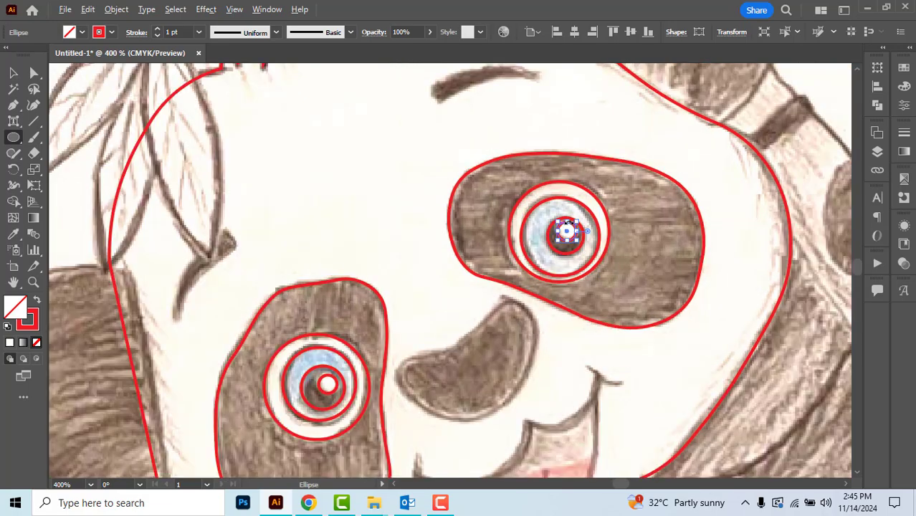
{"action": "scroll", "coordinate": [552, 248], "scroll_direction": "up", "scroll_amount": 3}
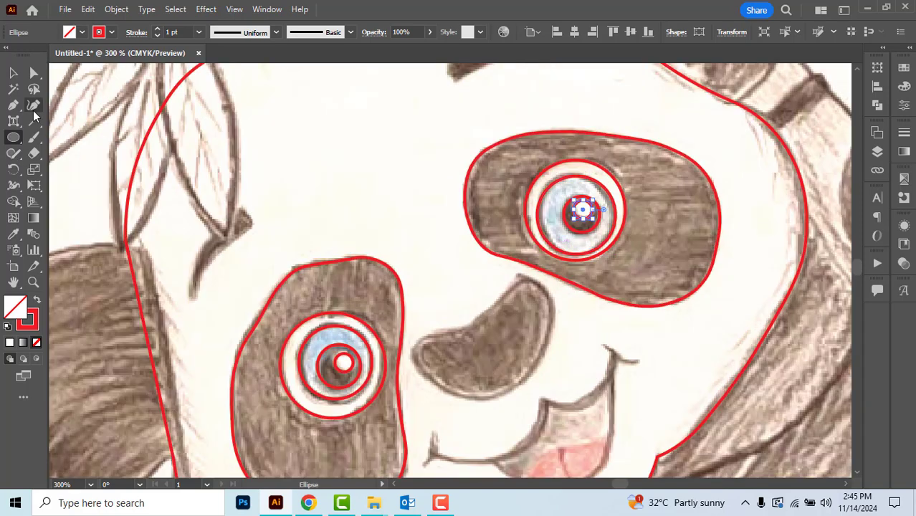
{"action": "left_click", "coordinate": [33, 107]}
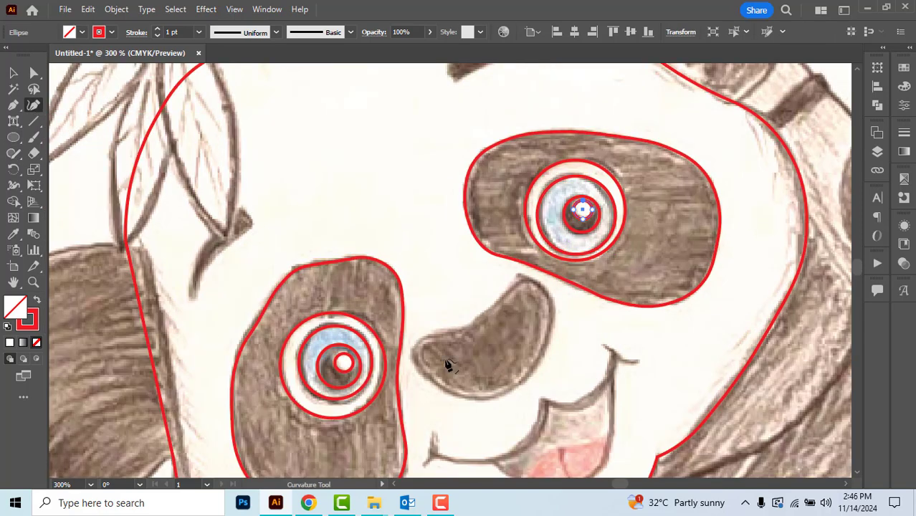
{"action": "scroll", "coordinate": [445, 364], "scroll_direction": "up", "scroll_amount": 1}
{"action": "left_click", "coordinate": [406, 365]}
{"action": "left_click", "coordinate": [403, 349]}
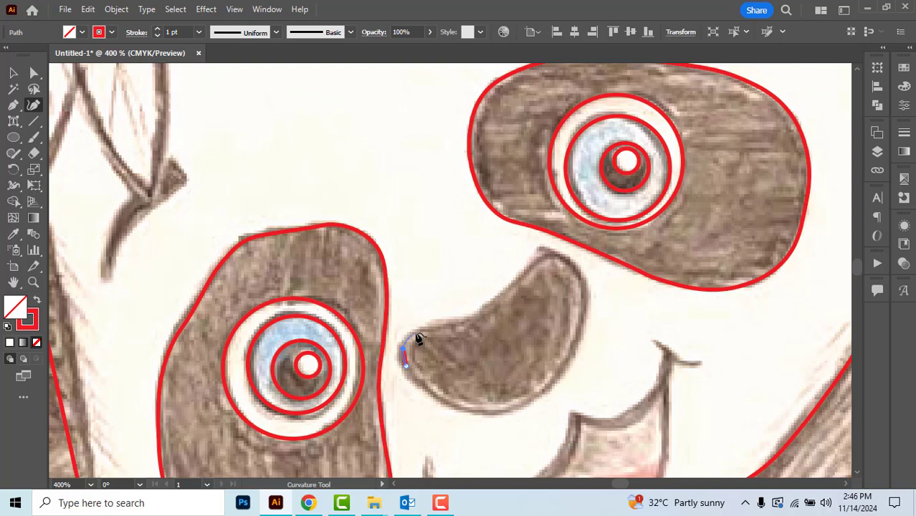
{"action": "left_click", "coordinate": [416, 333]}
{"action": "left_click", "coordinate": [450, 326]}
{"action": "left_click", "coordinate": [476, 314]}
{"action": "left_click", "coordinate": [506, 288]}
{"action": "left_click", "coordinate": [549, 256]}
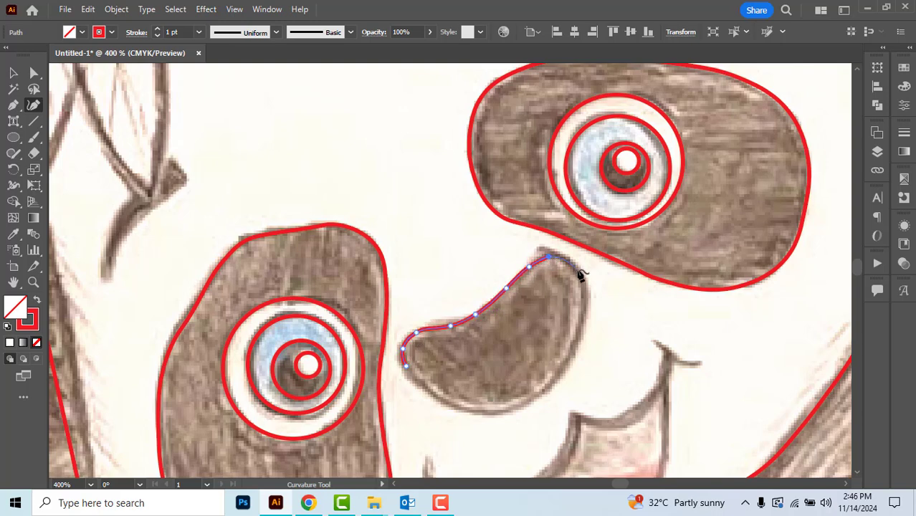
Step: Trace the right side and rounded bottom of the nose back to the starting point, closing the outline, and deselect it
{"action": "left_click", "coordinate": [578, 270]}
{"action": "left_click", "coordinate": [583, 329]}
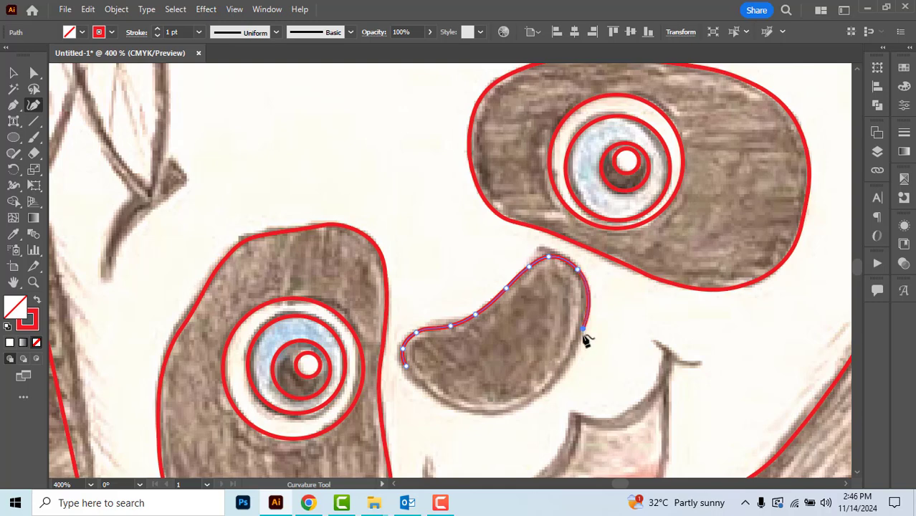
{"action": "left_click", "coordinate": [553, 386]}
{"action": "left_click", "coordinate": [495, 412]}
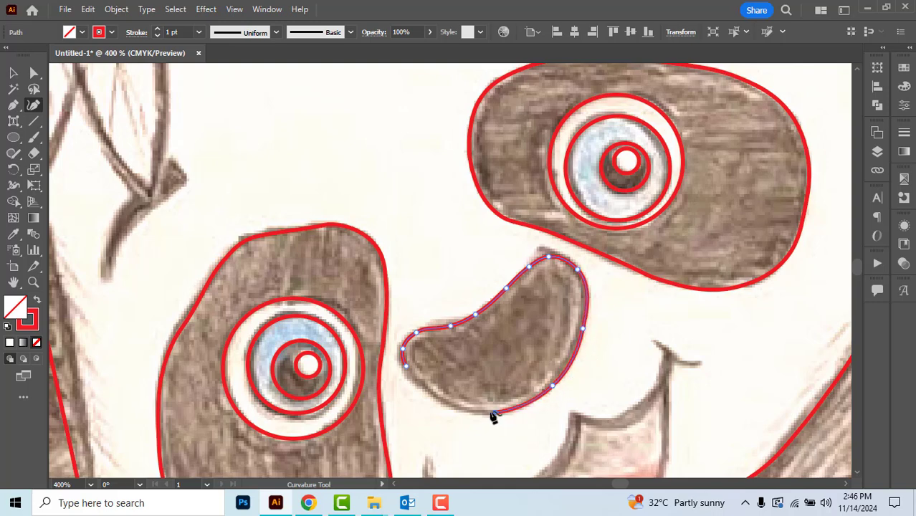
{"action": "left_click", "coordinate": [438, 396]}
{"action": "left_click", "coordinate": [407, 368]}
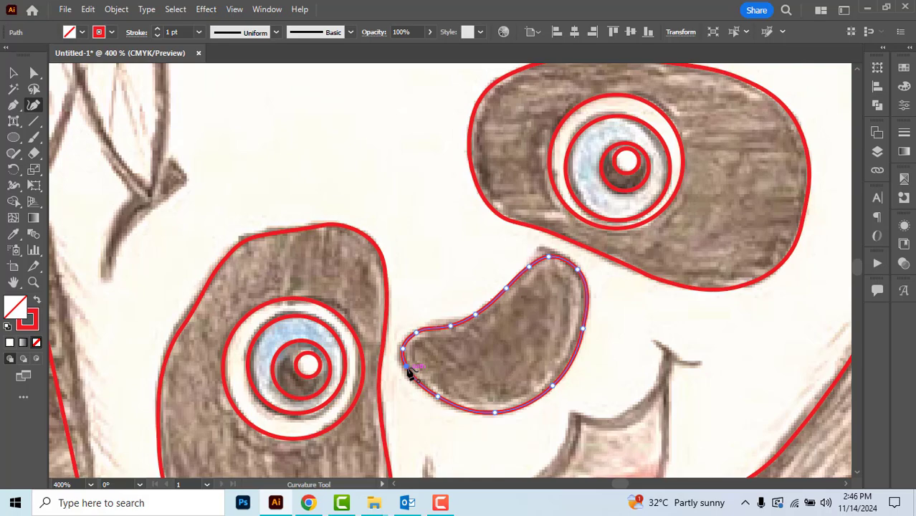
{"action": "key", "text": "ctrl+minus"}
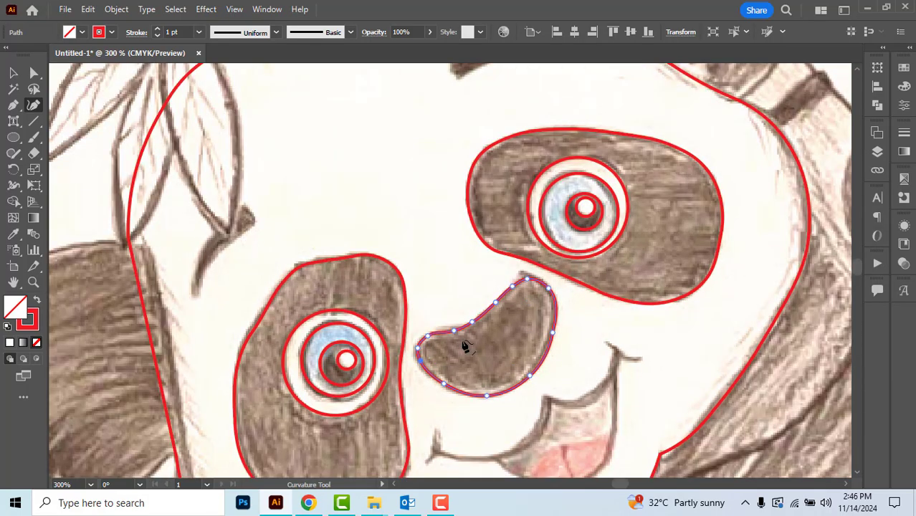
{"action": "key", "text": "Escape"}
Step: Start tracing the left eyebrow beneath the leaf, from its lower tip along the outer edge to its upper corner
{"action": "left_click_drag", "start_coordinate": [302, 317], "coordinate": [439, 273]}
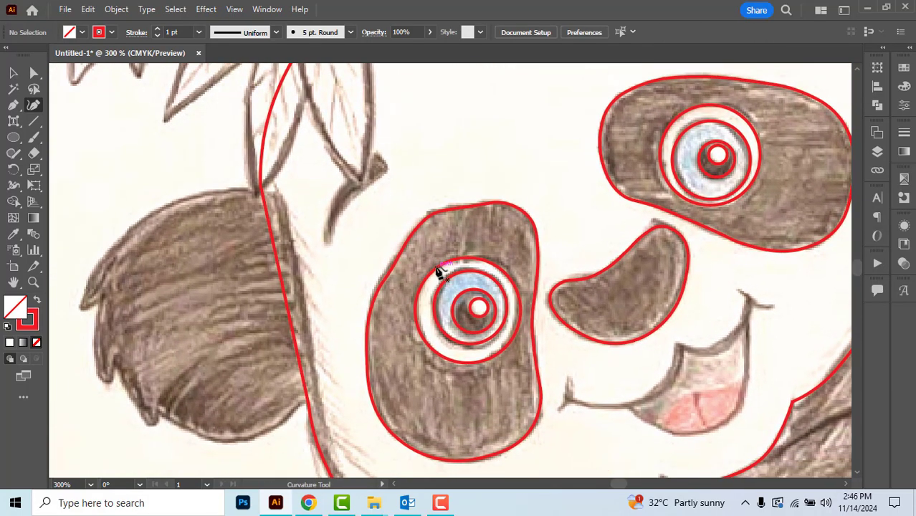
{"action": "scroll", "coordinate": [439, 274], "scroll_direction": "down", "scroll_amount": 3}
{"action": "scroll", "coordinate": [362, 239], "scroll_direction": "up", "scroll_amount": 4}
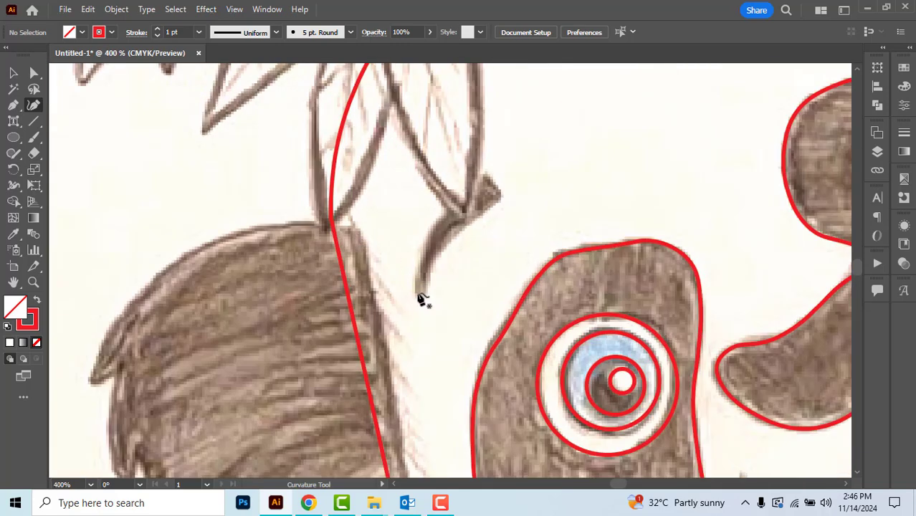
{"action": "left_click", "coordinate": [418, 293]}
{"action": "left_click", "coordinate": [421, 263]}
{"action": "left_click", "coordinate": [428, 231]}
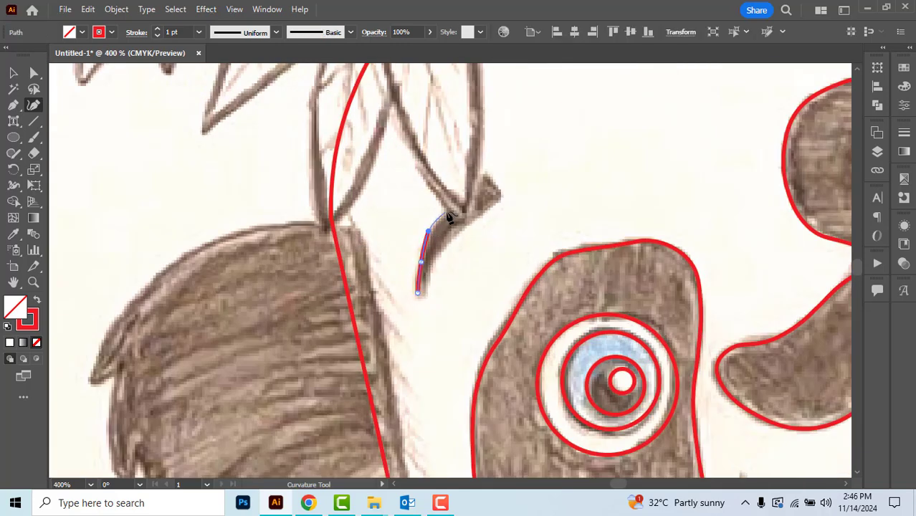
{"action": "left_click", "coordinate": [487, 174]}
Step: Trace the blunt end and inner edge of the left eyebrow back to its lower tip, closing the outline, and deselect it
{"action": "left_click", "coordinate": [503, 197]}
{"action": "left_click", "coordinate": [465, 228]}
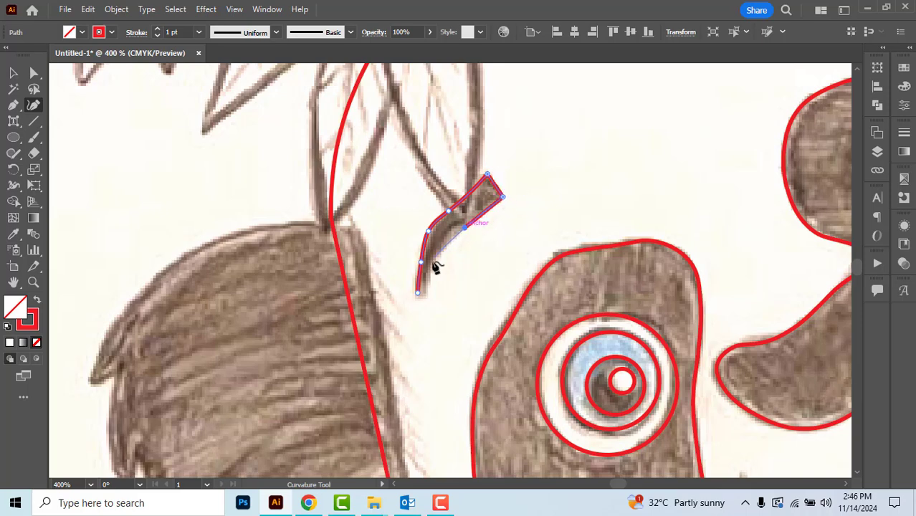
{"action": "left_click", "coordinate": [435, 258]}
{"action": "left_click", "coordinate": [418, 293]}
{"action": "left_click", "coordinate": [443, 300], "text": "ctrl"}
Step: Start tracing the right eyebrow with the Curvature tool, from its blunt left end along the upper edge to the right tip
{"action": "scroll", "coordinate": [443, 300], "scroll_direction": "down", "scroll_amount": 3}
{"action": "left_click_drag", "start_coordinate": [529, 249], "coordinate": [463, 258]}
{"action": "scroll", "coordinate": [508, 198], "scroll_direction": "up", "scroll_amount": 4}
{"action": "left_click", "coordinate": [471, 192]}
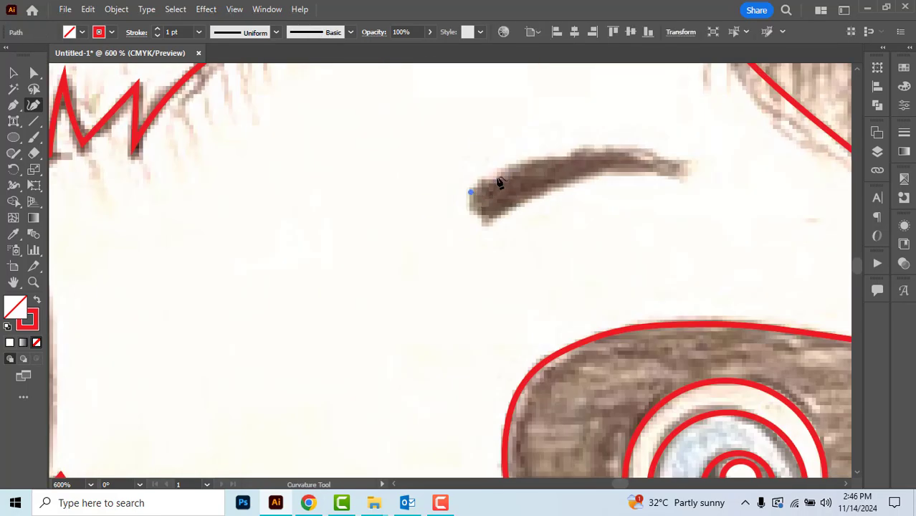
{"action": "left_click", "coordinate": [503, 173]}
{"action": "left_click", "coordinate": [557, 156]}
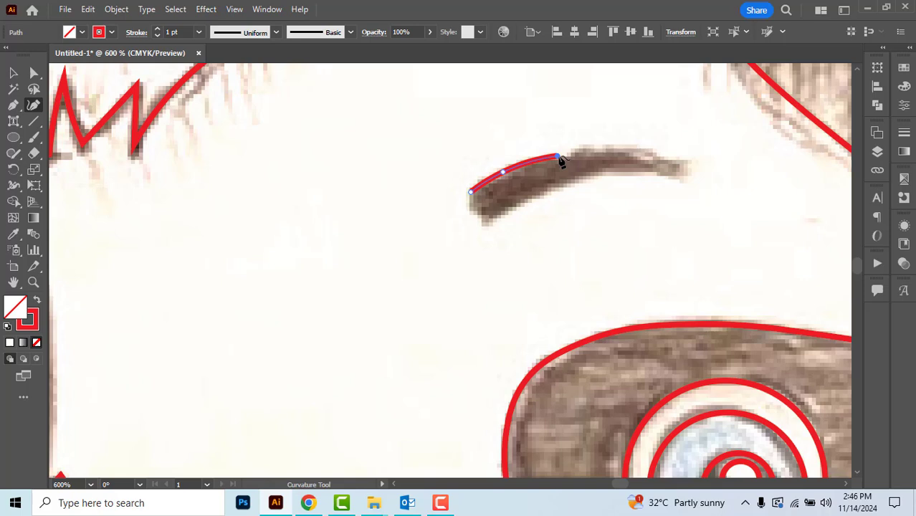
{"action": "left_click", "coordinate": [616, 150]}
{"action": "left_click", "coordinate": [693, 166]}
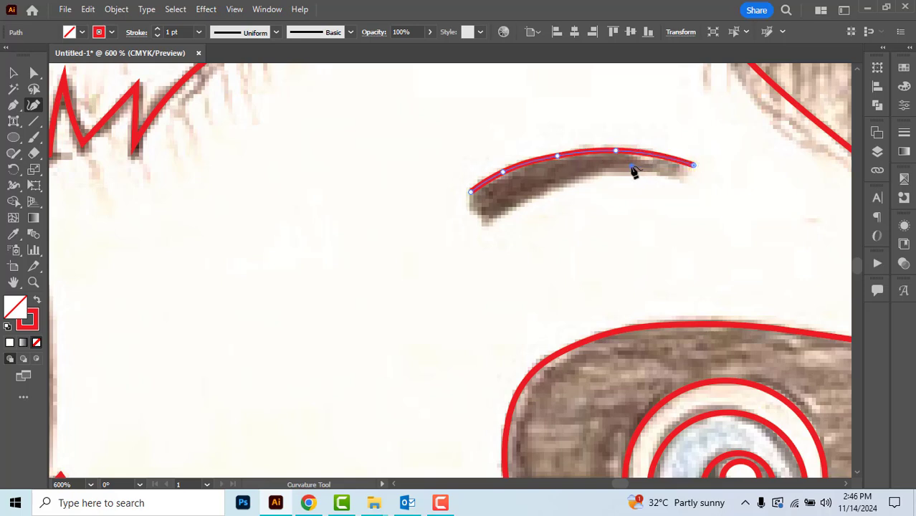
Step: Trace the right eyebrow's lower edge and blunt end back to the starting point, closing the outline, and deselect it
{"action": "left_click", "coordinate": [632, 166]}
{"action": "left_click", "coordinate": [575, 177]}
{"action": "left_click", "coordinate": [485, 222]}
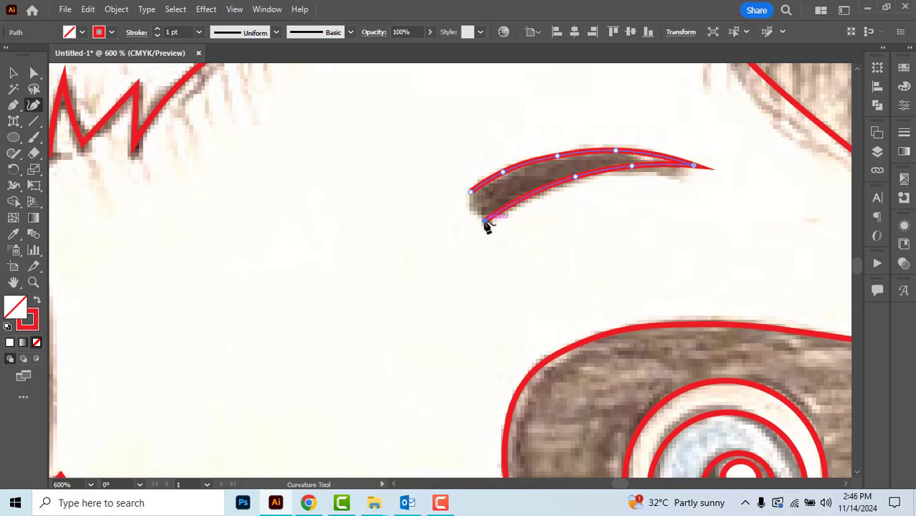
{"action": "left_click", "coordinate": [470, 195]}
{"action": "key", "text": "ctrl+shift+a"}
Step: Start tracing the left ear from its upper junction with the head, along the rounded top edge toward the first fur tuft
{"action": "scroll", "coordinate": [469, 194], "scroll_direction": "down", "scroll_amount": 5}
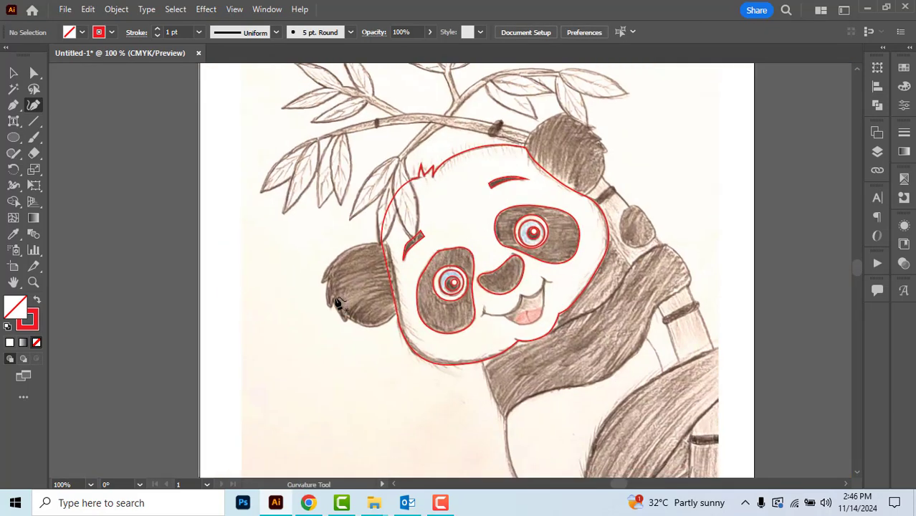
{"action": "scroll", "coordinate": [341, 302], "scroll_direction": "up", "scroll_amount": 3}
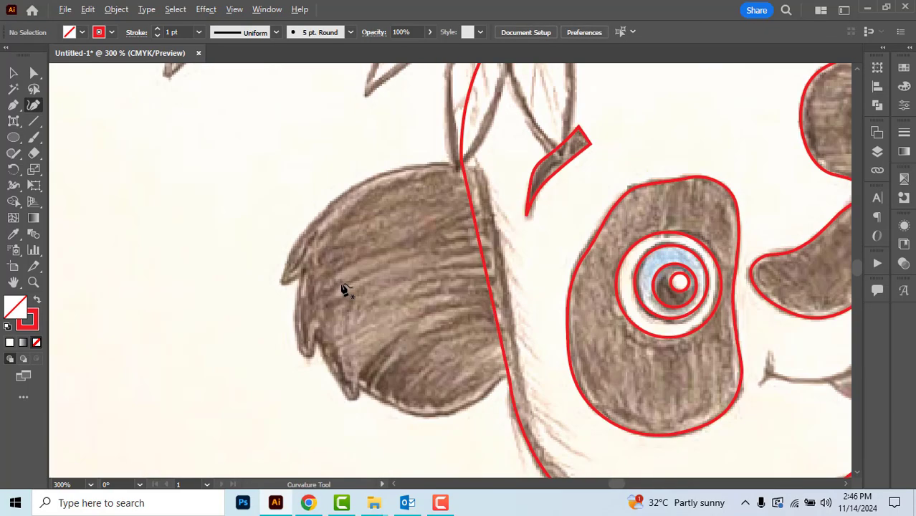
{"action": "left_click", "coordinate": [474, 167]}
{"action": "left_click", "coordinate": [433, 164]}
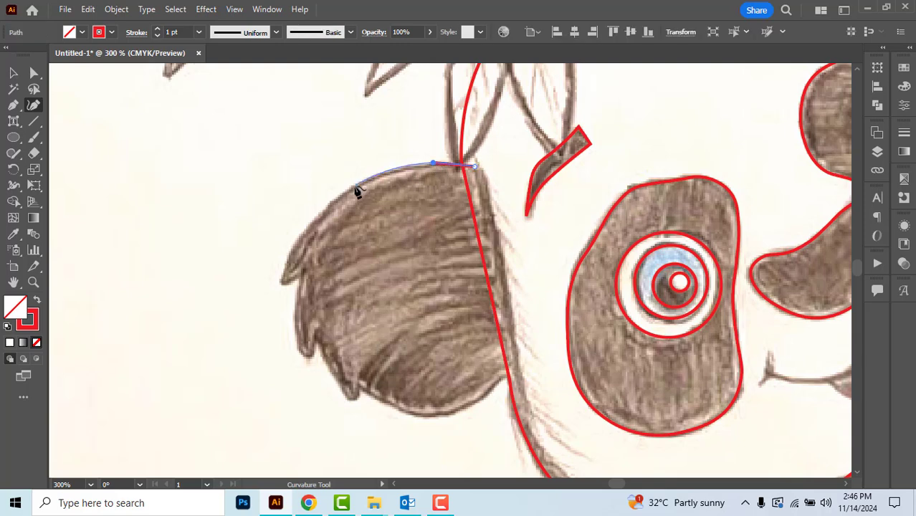
{"action": "left_click", "coordinate": [354, 187]}
{"action": "left_click", "coordinate": [296, 247]}
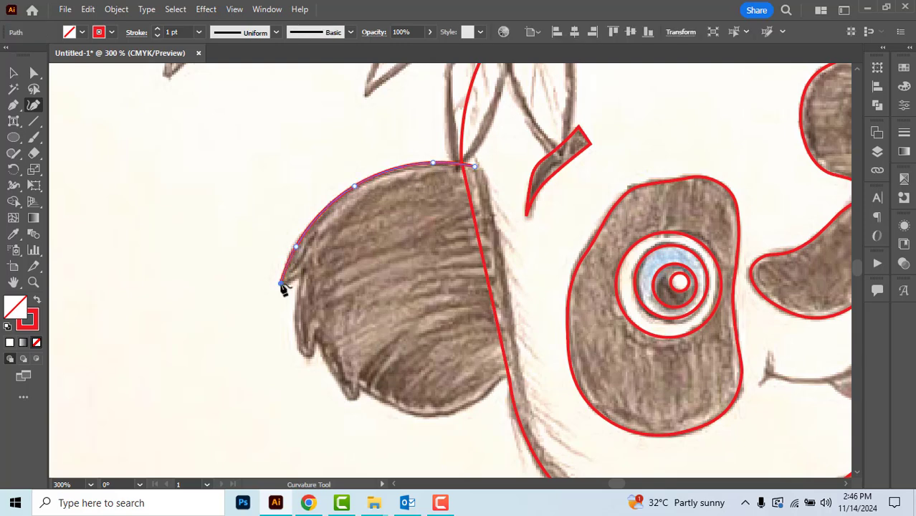
Step: Trace the pointed fur tufts down the left ear's outer edge to the tip of the lowest tuft
{"action": "left_click", "coordinate": [280, 283]}
{"action": "left_click", "coordinate": [299, 314]}
{"action": "left_click", "coordinate": [307, 357]}
{"action": "left_click", "coordinate": [356, 401]}
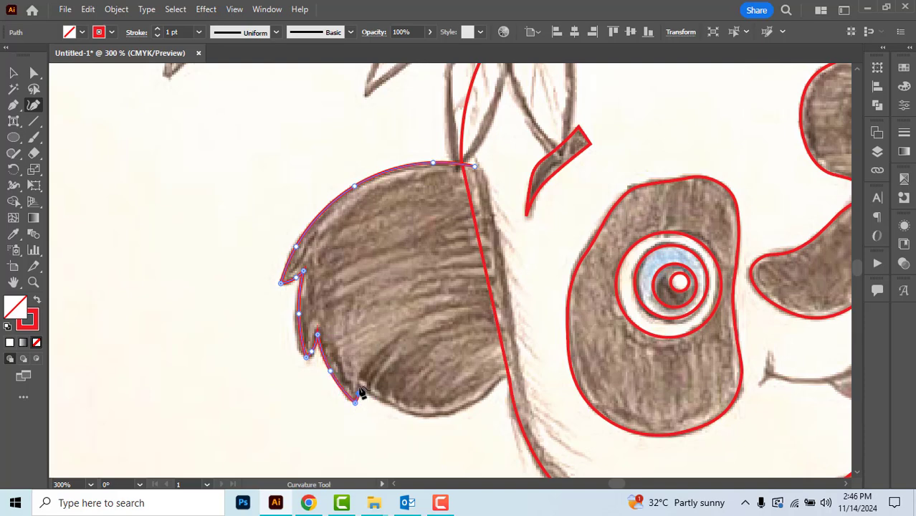
Step: Trace the left ear's rounded bottom and inner side back to the starting point, closing the outline, and deselect it
{"action": "left_click", "coordinate": [381, 400]}
{"action": "left_click", "coordinate": [406, 409]}
{"action": "left_click", "coordinate": [434, 413]}
{"action": "left_click", "coordinate": [468, 405]}
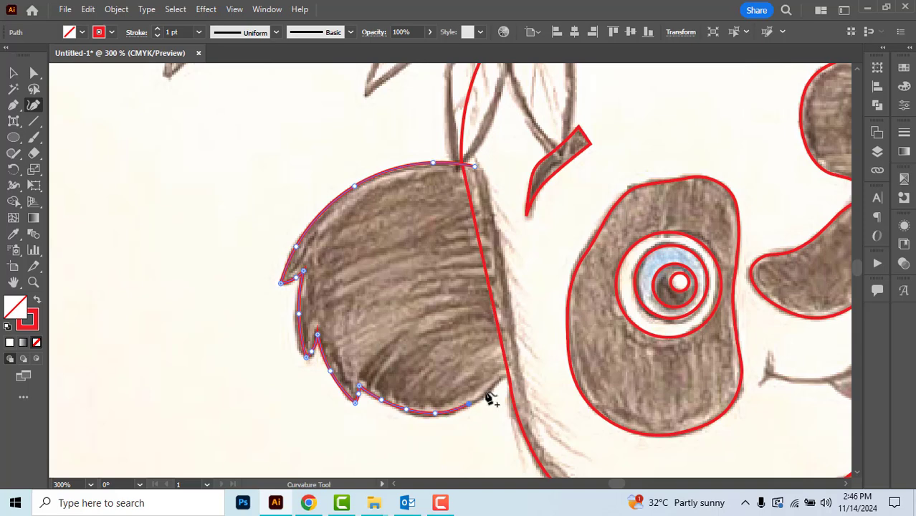
{"action": "left_click", "coordinate": [514, 368]}
{"action": "left_click", "coordinate": [475, 167]}
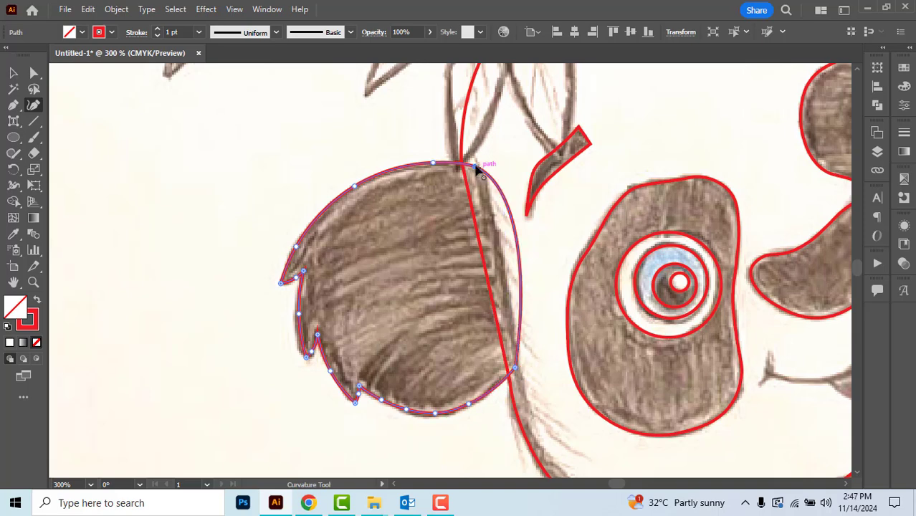
{"action": "scroll", "coordinate": [460, 250], "scroll_direction": "down", "scroll_amount": 1}
{"action": "scroll", "coordinate": [460, 250], "scroll_direction": "down", "scroll_amount": 2}
{"action": "left_click_drag", "start_coordinate": [588, 230], "coordinate": [488, 312]}
{"action": "left_click", "coordinate": [488, 312], "text": "ctrl"}
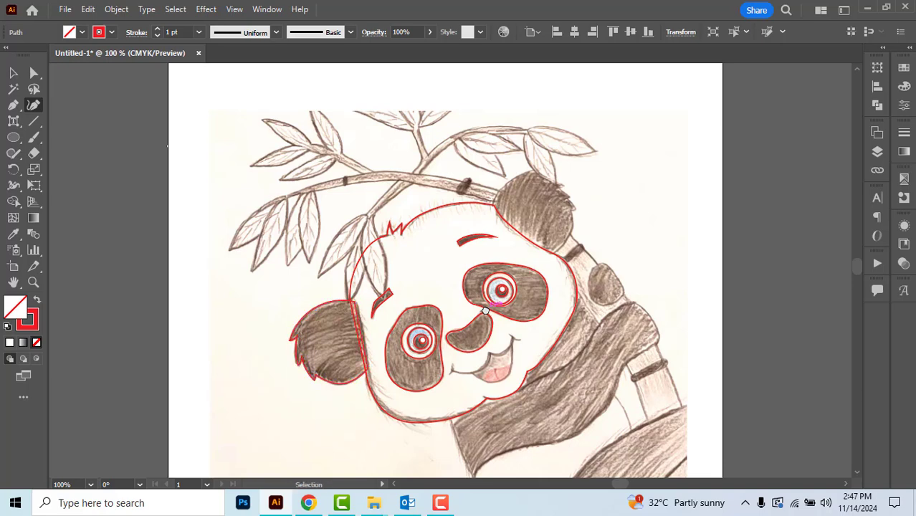
Step: Start tracing the right ear from its junction with the head beside the branch, along the upper edge to a peak over the leaf
{"action": "scroll", "coordinate": [502, 205], "scroll_direction": "up", "scroll_amount": 3}
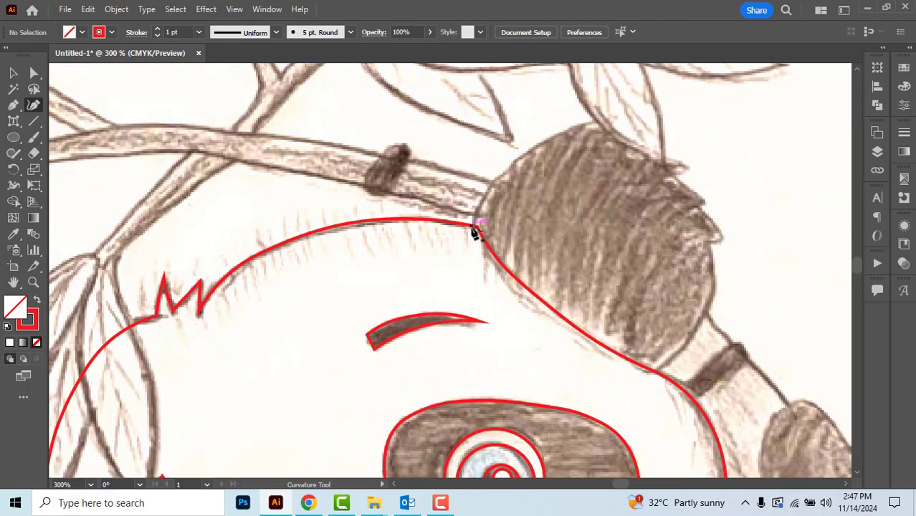
{"action": "left_click", "coordinate": [474, 226]}
{"action": "left_click", "coordinate": [483, 196]}
{"action": "left_click", "coordinate": [508, 169]}
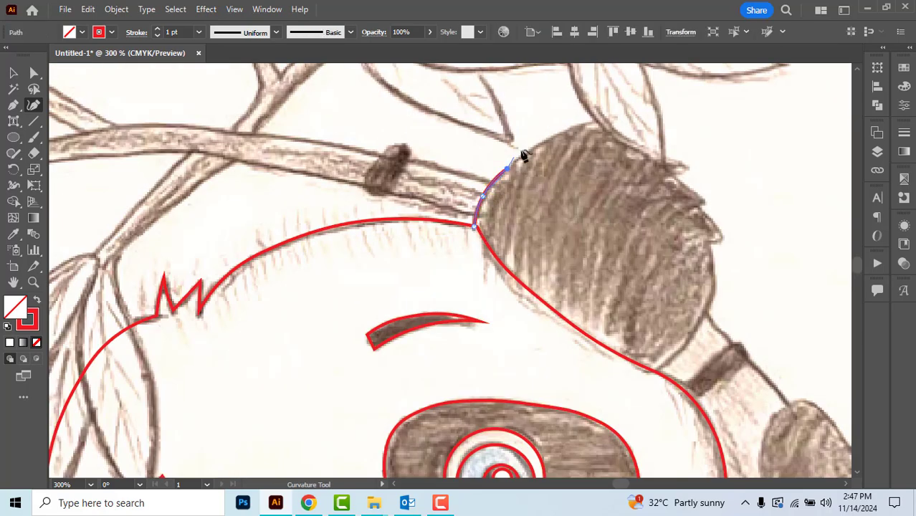
{"action": "left_click", "coordinate": [540, 147]}
{"action": "left_click", "coordinate": [616, 115]}
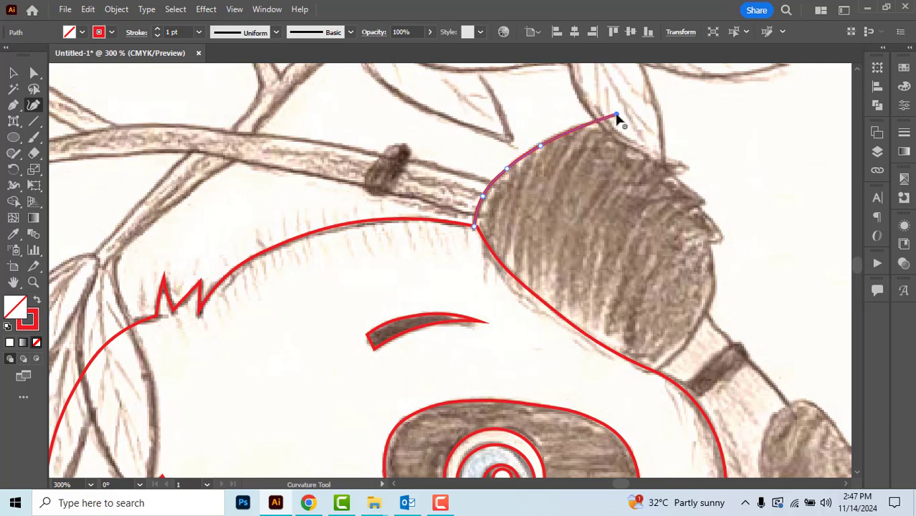
Step: Trace the jagged fur tufts down the right ear's outer edge to the tip of the lowest tuft
{"action": "left_click", "coordinate": [632, 142]}
{"action": "left_click", "coordinate": [670, 158]}
{"action": "double_click", "coordinate": [687, 165]}
{"action": "left_click", "coordinate": [671, 175]}
{"action": "left_click", "coordinate": [693, 190]}
{"action": "left_click", "coordinate": [709, 204]}
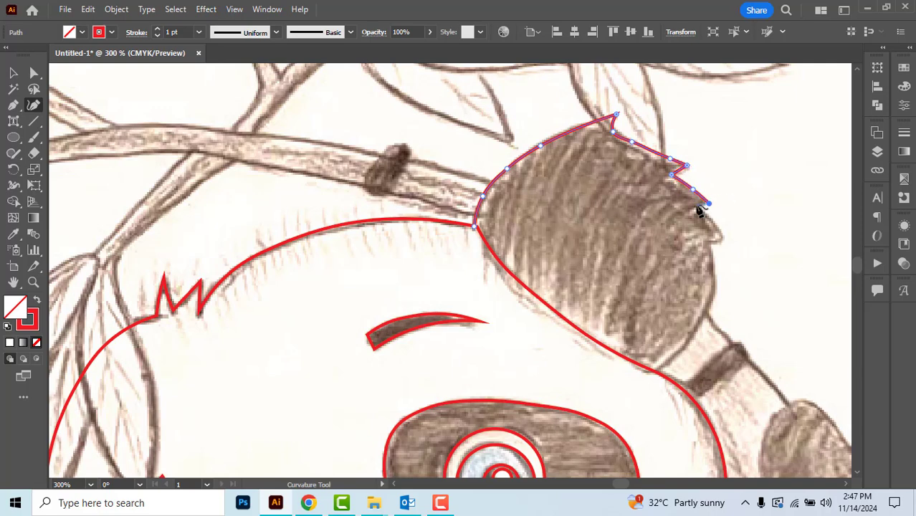
{"action": "left_click", "coordinate": [709, 219]}
{"action": "left_click", "coordinate": [725, 238]}
Step: Trace the right ear's lower outer curve from the last tuft down to the head outline
{"action": "left_click", "coordinate": [714, 272]}
{"action": "left_click", "coordinate": [707, 306]}
{"action": "left_click", "coordinate": [685, 348]}
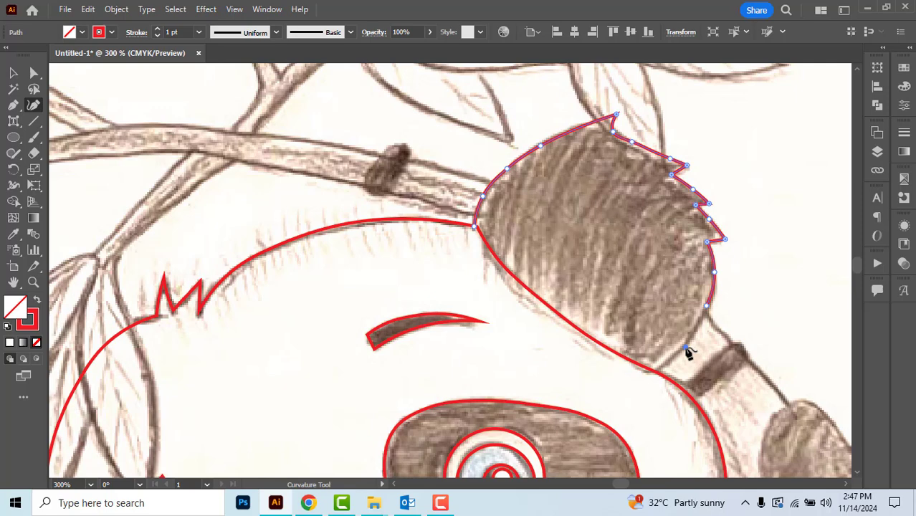
{"action": "left_click", "coordinate": [657, 371]}
Step: Trace the right ear's inner edge along the head outline back to the starting point, closing the shape, and deselect it
{"action": "left_click", "coordinate": [624, 357]}
{"action": "left_click", "coordinate": [586, 336]}
{"action": "left_click", "coordinate": [553, 310]}
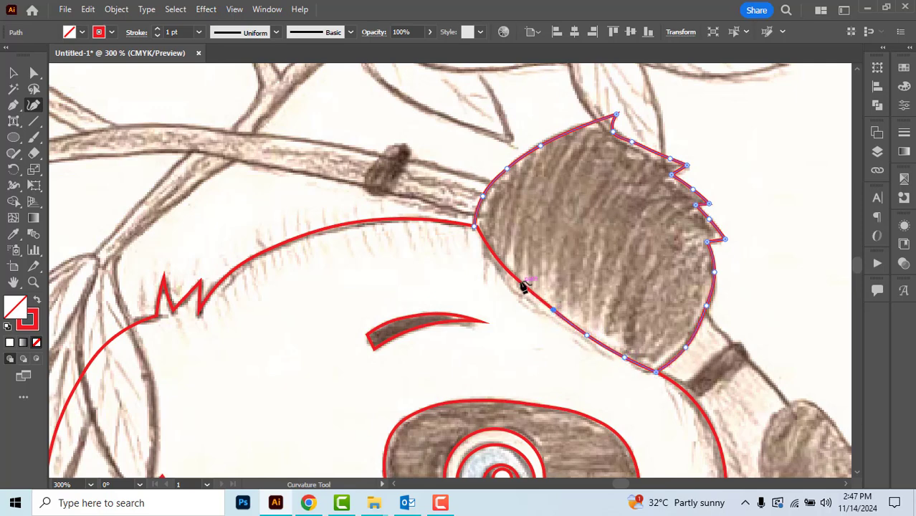
{"action": "left_click", "coordinate": [519, 280]}
{"action": "left_click", "coordinate": [491, 248]}
{"action": "left_click", "coordinate": [477, 228]}
{"action": "scroll", "coordinate": [574, 231], "scroll_direction": "down", "scroll_amount": 3}
{"action": "key", "text": "ctrl+shift+a"}
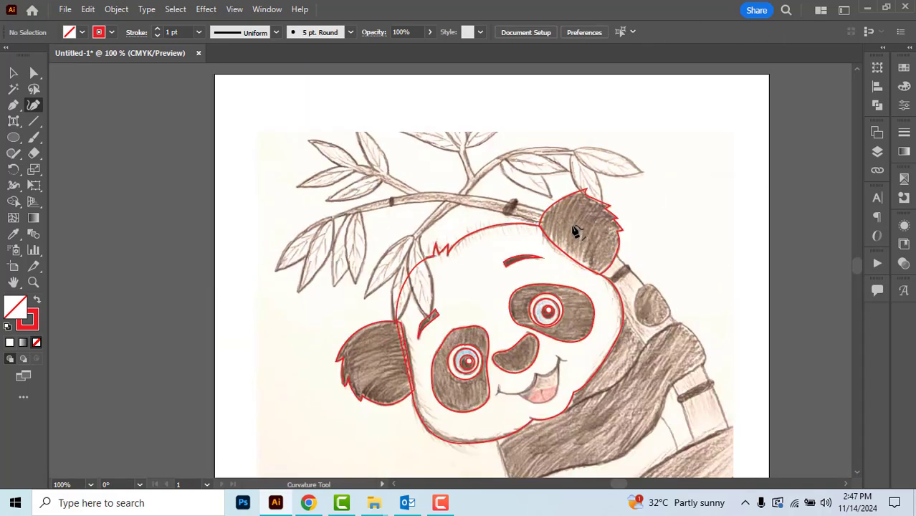
Step: Start tracing the mouth's upper line with the Curvature tool, from the left corner curving up toward the central peak
{"action": "scroll", "coordinate": [540, 373], "scroll_direction": "up", "scroll_amount": 1}
{"action": "left_click_drag", "start_coordinate": [589, 355], "coordinate": [578, 332]}
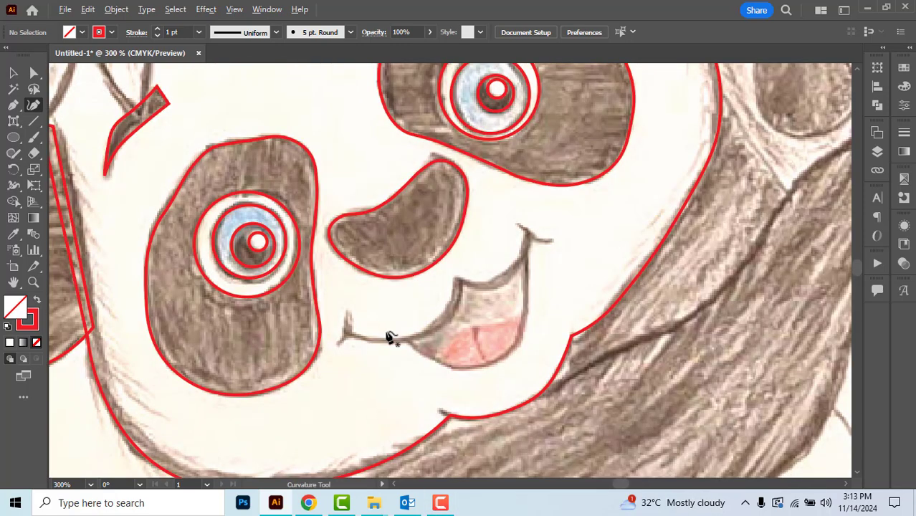
{"action": "scroll", "coordinate": [391, 337], "scroll_direction": "up", "scroll_amount": 1}
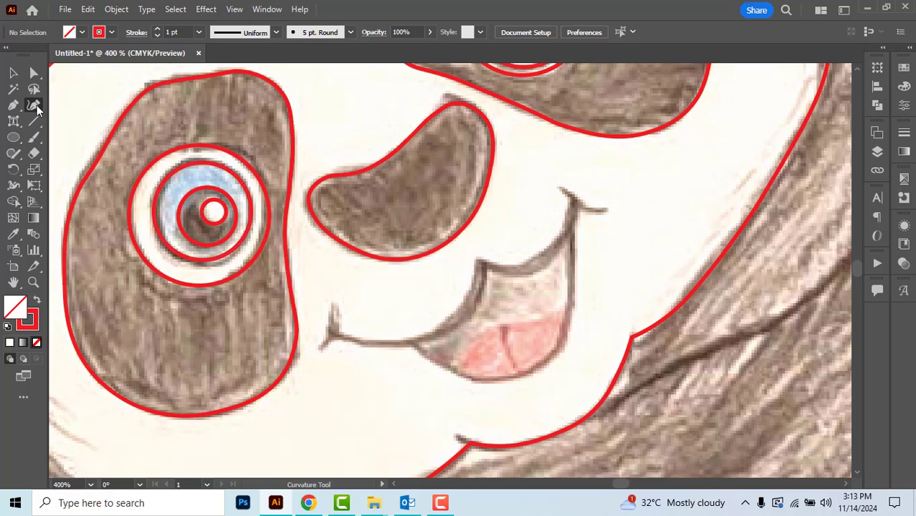
{"action": "left_click", "coordinate": [37, 108]}
{"action": "left_click", "coordinate": [333, 332]}
{"action": "left_click", "coordinate": [367, 340]}
{"action": "left_click", "coordinate": [407, 341]}
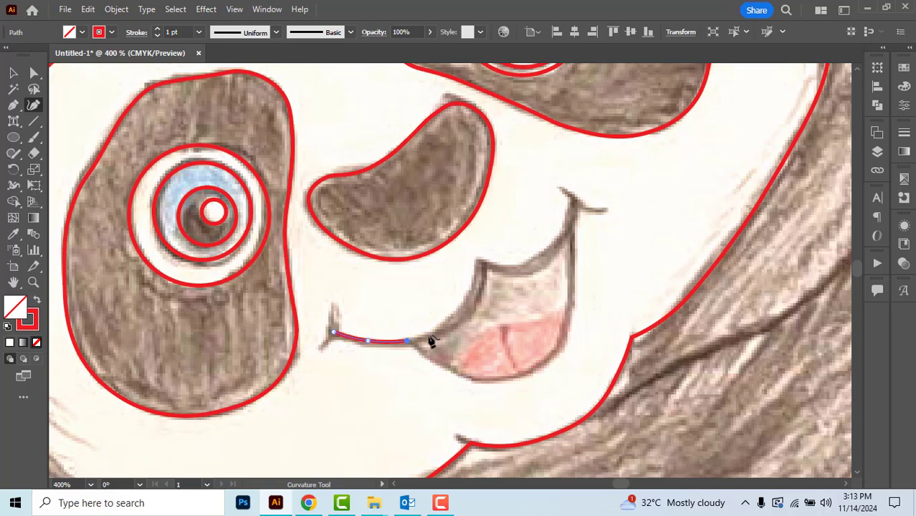
{"action": "left_click", "coordinate": [444, 330]}
{"action": "left_click", "coordinate": [472, 301]}
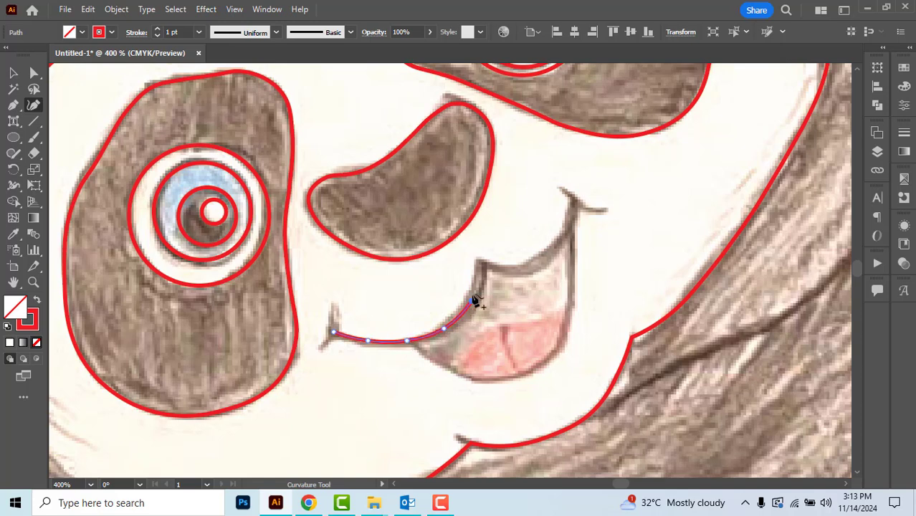
Step: Continue the mouth's upper line from the central peak to the right corner and end it as an open path
{"action": "left_click", "coordinate": [502, 269]}
{"action": "left_click", "coordinate": [536, 266]}
{"action": "left_click", "coordinate": [563, 243]}
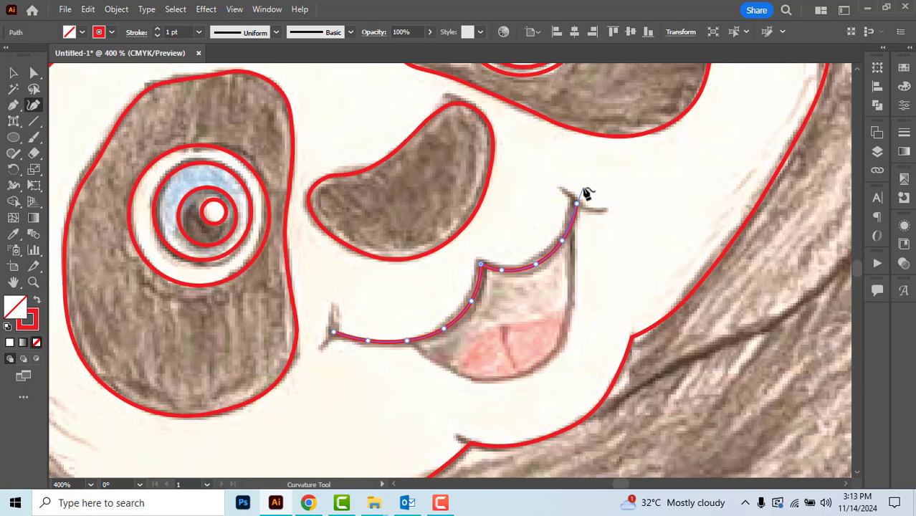
{"action": "key", "text": "Escape"}
{"action": "key", "text": "v"}
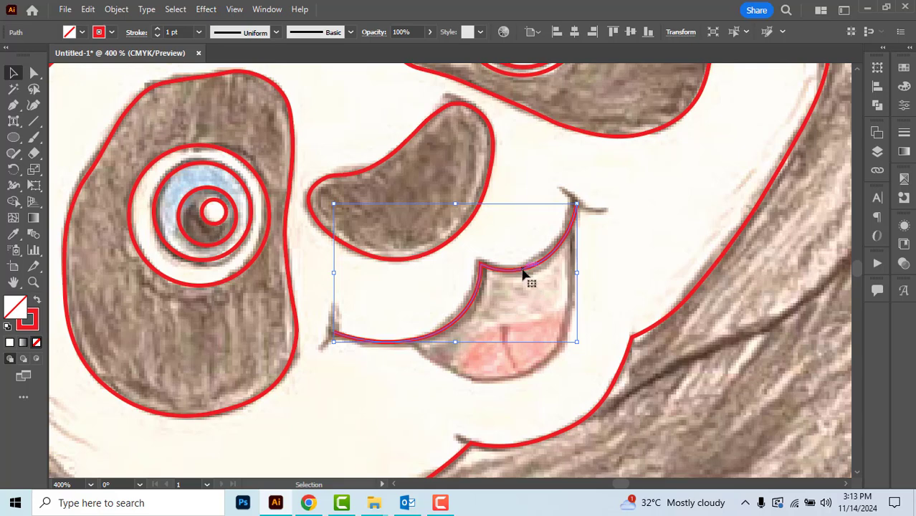
Step: Give the mouth's upper line the tapered Width Profile 1 and a 2 pt stroke, and deselect it
{"action": "left_click", "coordinate": [276, 33]}
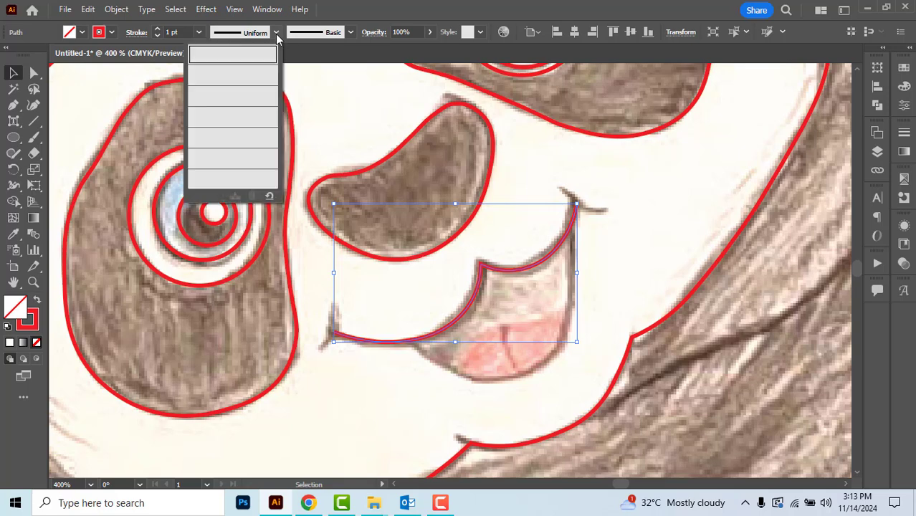
{"action": "left_click", "coordinate": [256, 97]}
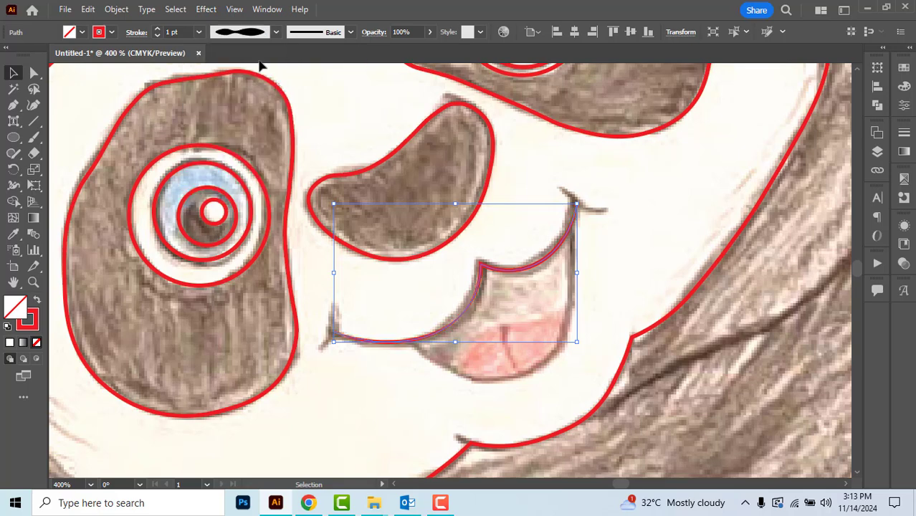
{"action": "left_click", "coordinate": [276, 33]}
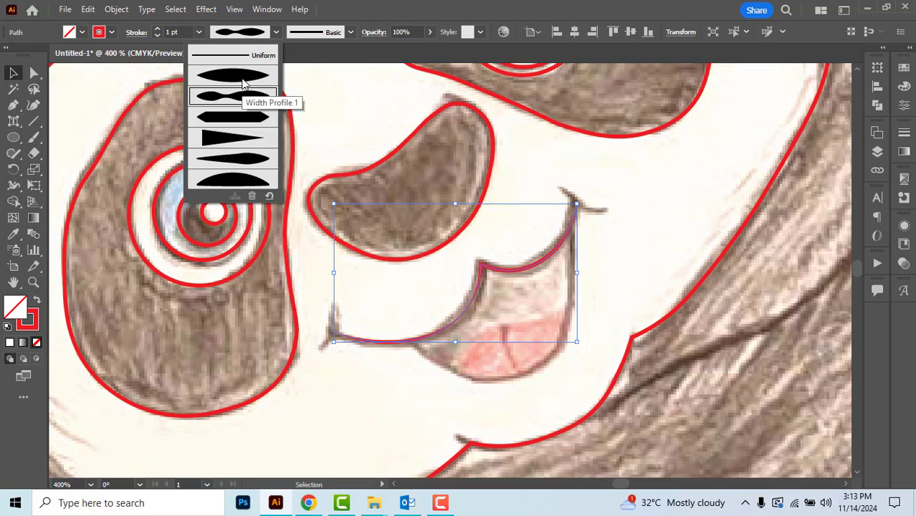
{"action": "left_click", "coordinate": [243, 80]}
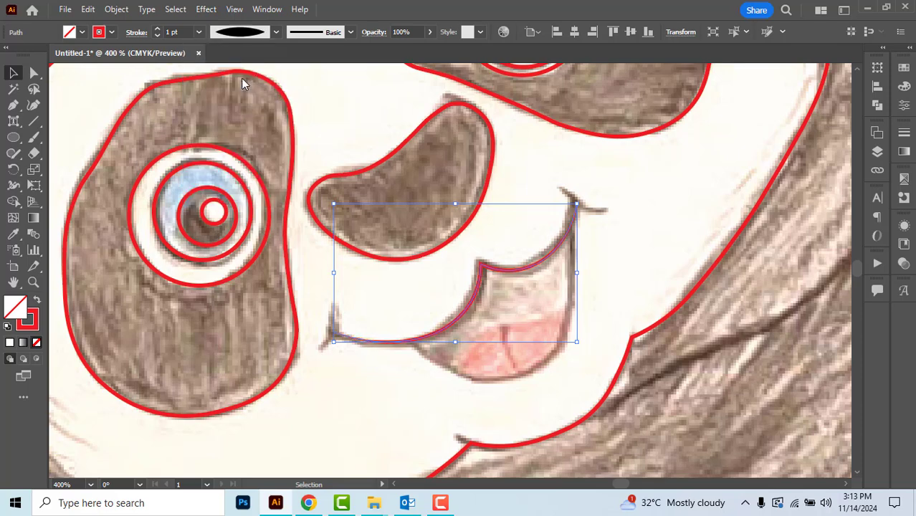
{"action": "left_click", "coordinate": [182, 32]}
{"action": "type", "text": "2"}
{"action": "key", "text": "Return"}
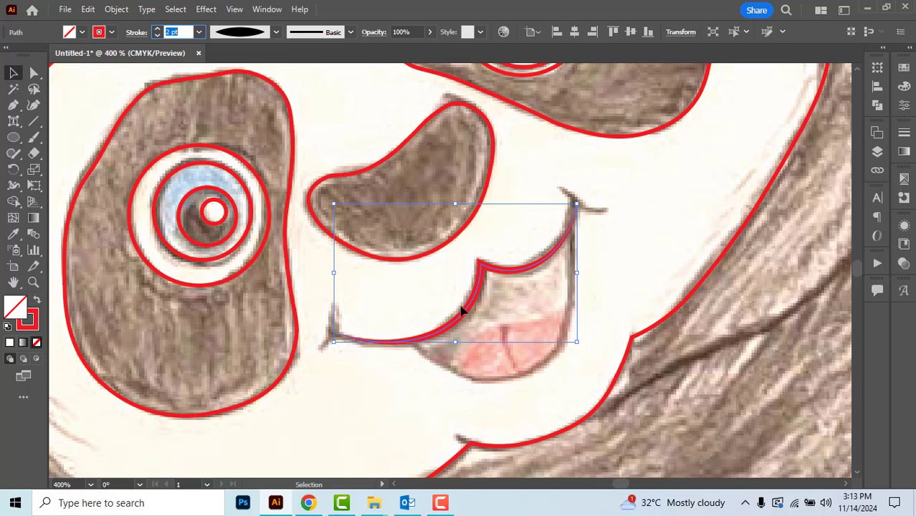
{"action": "key", "text": "ctrl+shift+a"}
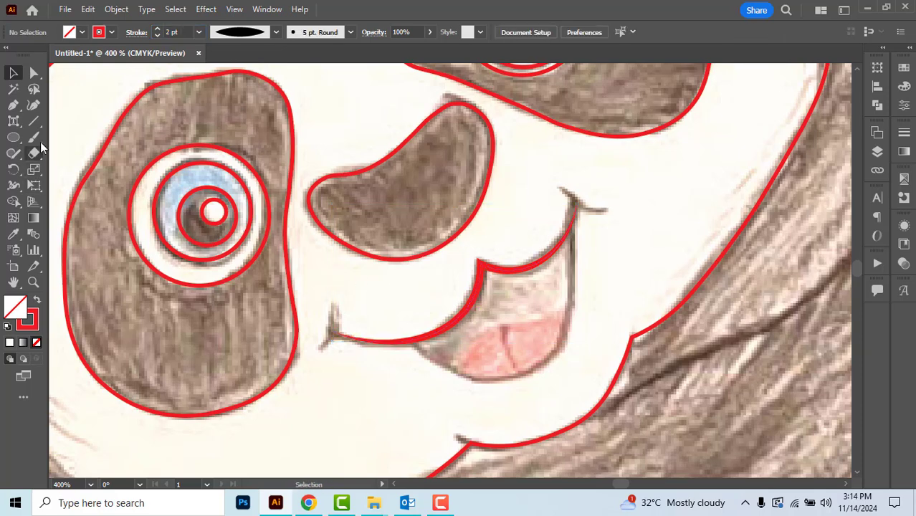
Step: Trace the short curved crease at the mouth's left corner with the Curvature tool and apply Width Profile 1 to it
{"action": "left_click", "coordinate": [34, 104]}
{"action": "scroll", "coordinate": [341, 342], "scroll_direction": "up", "scroll_amount": 3}
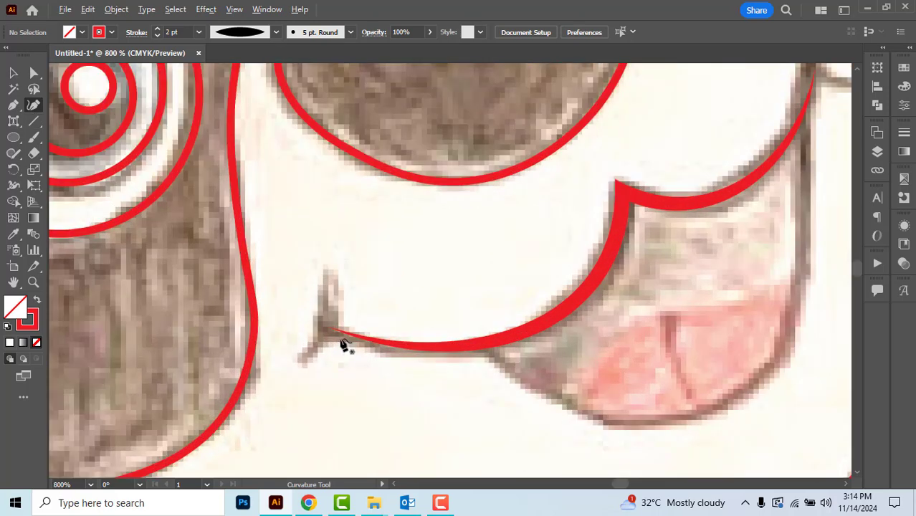
{"action": "left_click", "coordinate": [323, 271]}
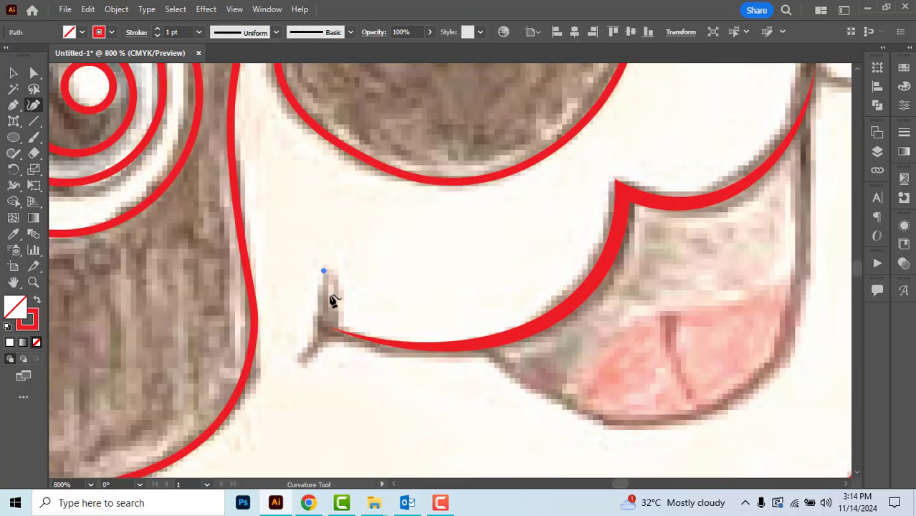
{"action": "left_click", "coordinate": [329, 295]}
{"action": "left_click", "coordinate": [330, 333]}
{"action": "left_click", "coordinate": [301, 363]}
{"action": "left_click", "coordinate": [277, 33]}
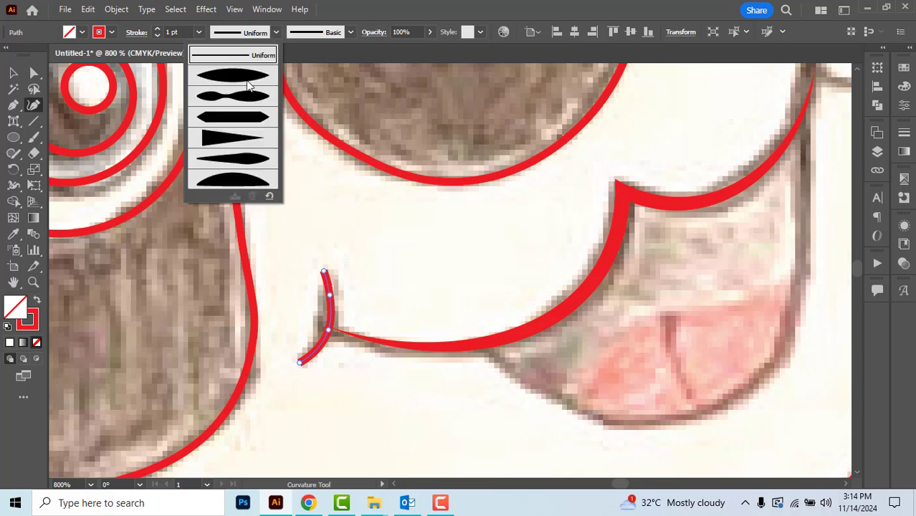
{"action": "left_click", "coordinate": [246, 77]}
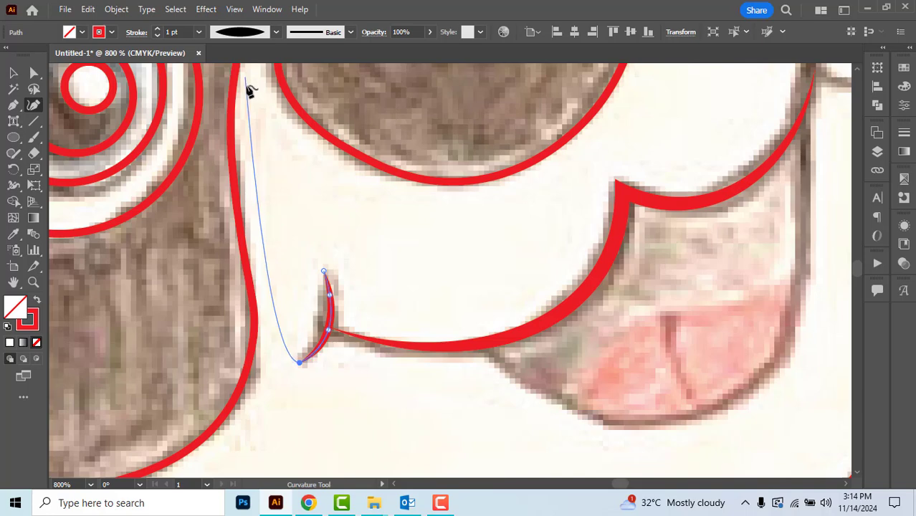
Step: Deselect the left crease and trace the short curved crease at the mouth's right corner with the Curvature tool
{"action": "left_click", "coordinate": [13, 73]}
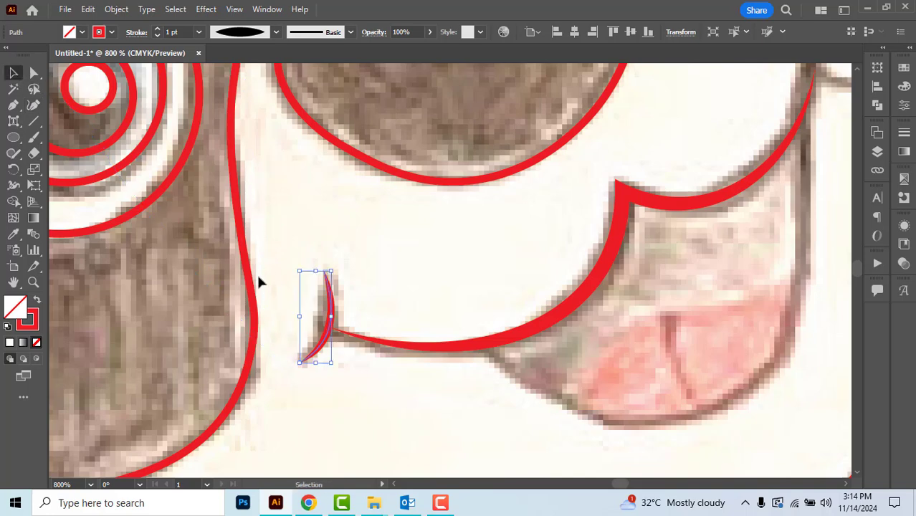
{"action": "scroll", "coordinate": [328, 295], "scroll_direction": "down", "scroll_amount": 2}
{"action": "key", "text": "ctrl+shift+a"}
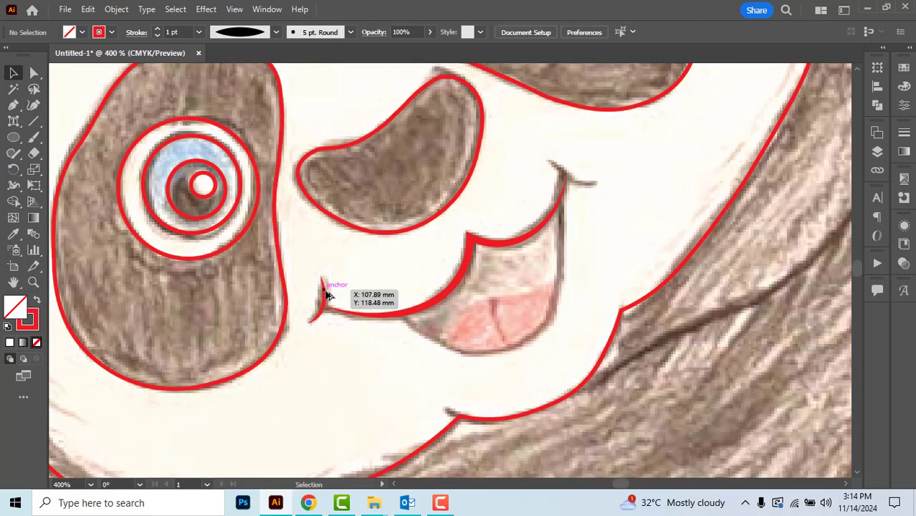
{"action": "left_click", "coordinate": [33, 105]}
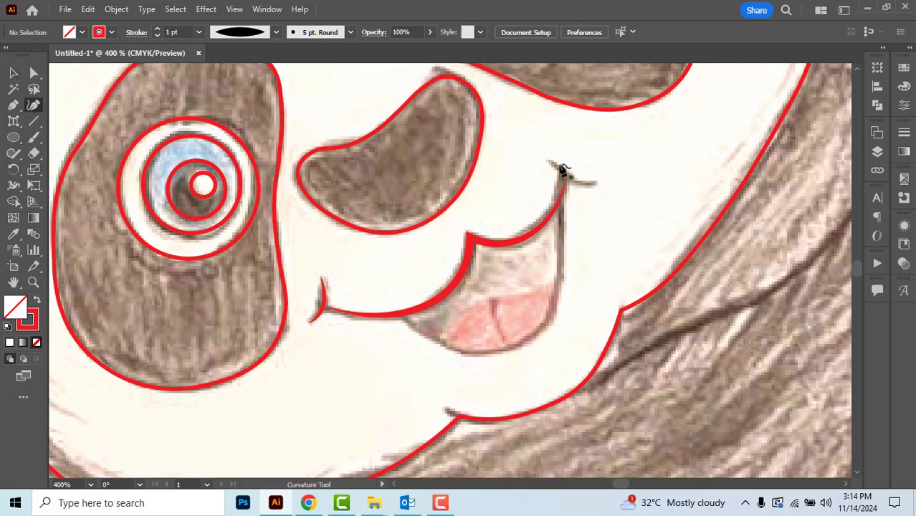
{"action": "scroll", "coordinate": [564, 172], "scroll_direction": "up", "scroll_amount": 2}
{"action": "left_click", "coordinate": [548, 147]}
{"action": "left_click", "coordinate": [558, 169]}
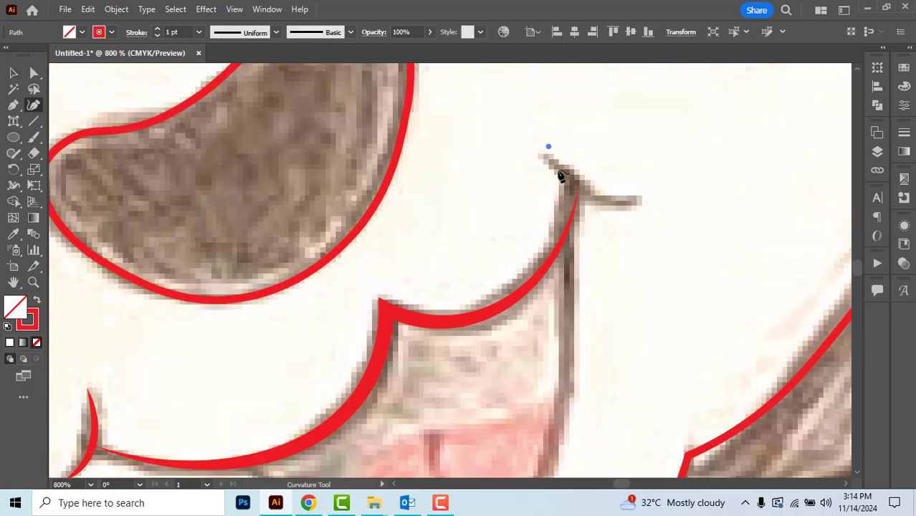
{"action": "left_click", "coordinate": [586, 194]}
{"action": "left_click", "coordinate": [639, 204]}
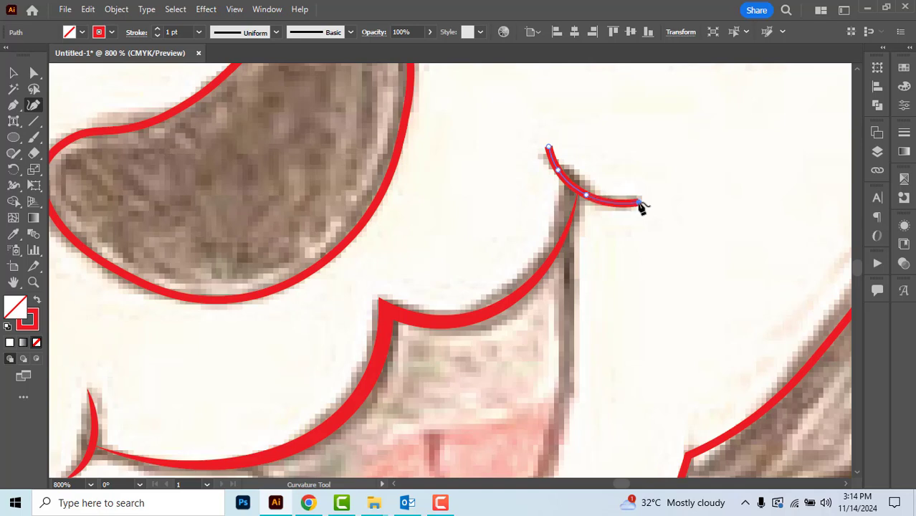
Step: Apply the tapered Width Profile 1 to the crease at the mouth's right corner and deselect it
{"action": "left_click", "coordinate": [34, 73]}
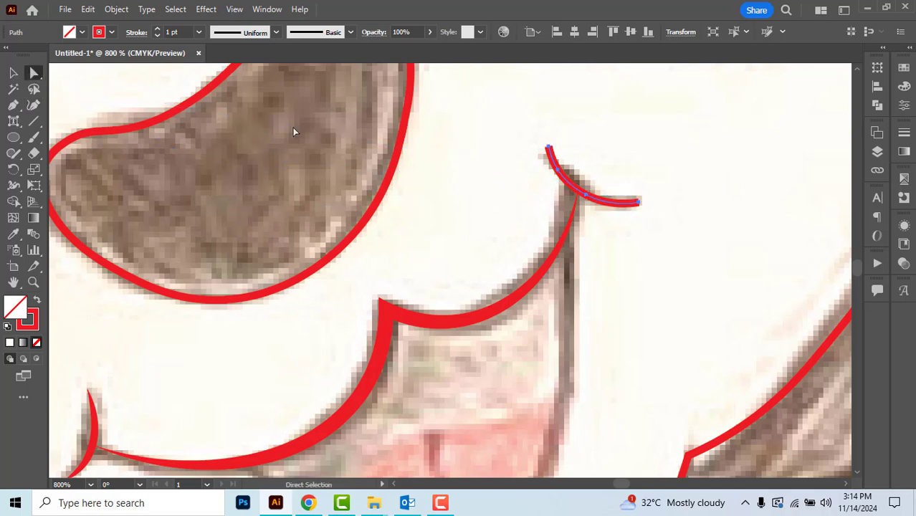
{"action": "left_click", "coordinate": [274, 33]}
{"action": "left_click", "coordinate": [251, 81]}
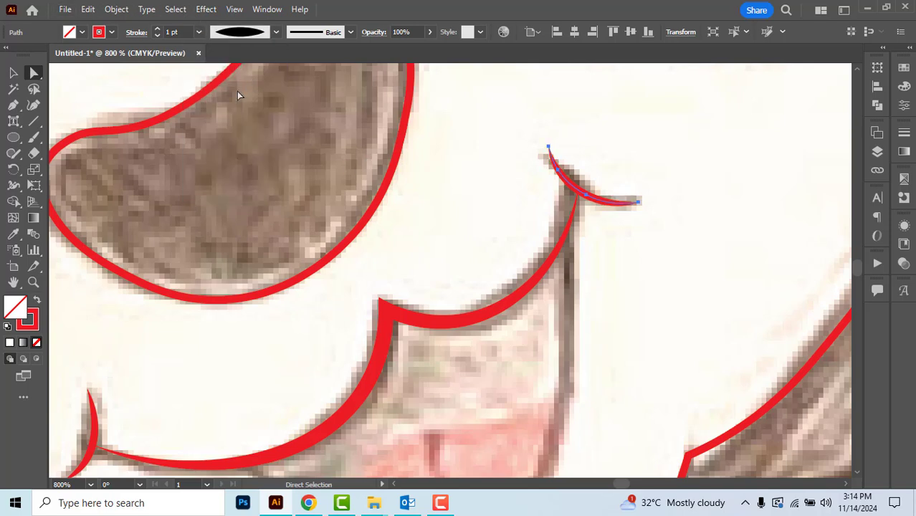
{"action": "left_click", "coordinate": [511, 222]}
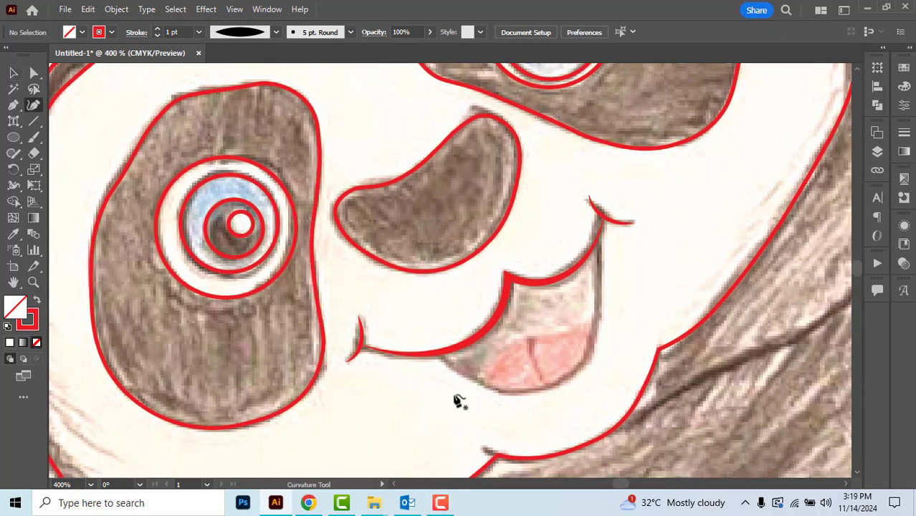
Step: Trace the open mouth's lower edge with the Curvature tool, from the upper line's left part around the chin side and up the right side
{"action": "scroll", "coordinate": [573, 382], "scroll_direction": "up", "scroll_amount": 1}
{"action": "left_click_drag", "start_coordinate": [595, 338], "coordinate": [579, 329]}
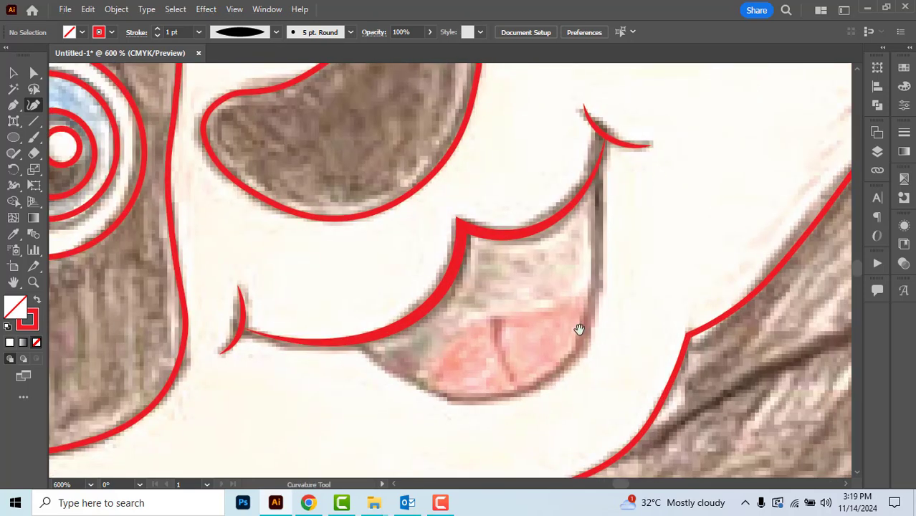
{"action": "left_click", "coordinate": [358, 339]}
{"action": "left_click", "coordinate": [380, 363]}
{"action": "left_click", "coordinate": [415, 385]}
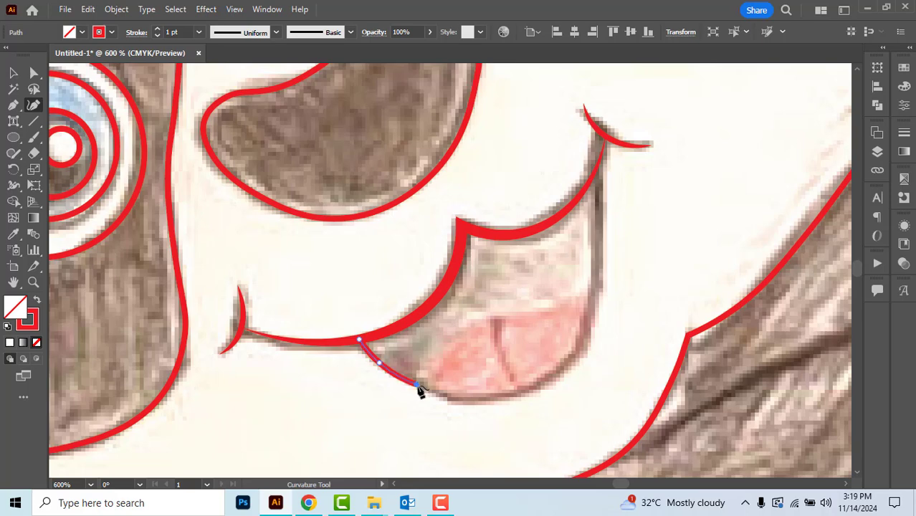
{"action": "left_click", "coordinate": [457, 397]}
{"action": "left_click", "coordinate": [505, 395]}
{"action": "left_click", "coordinate": [546, 380]}
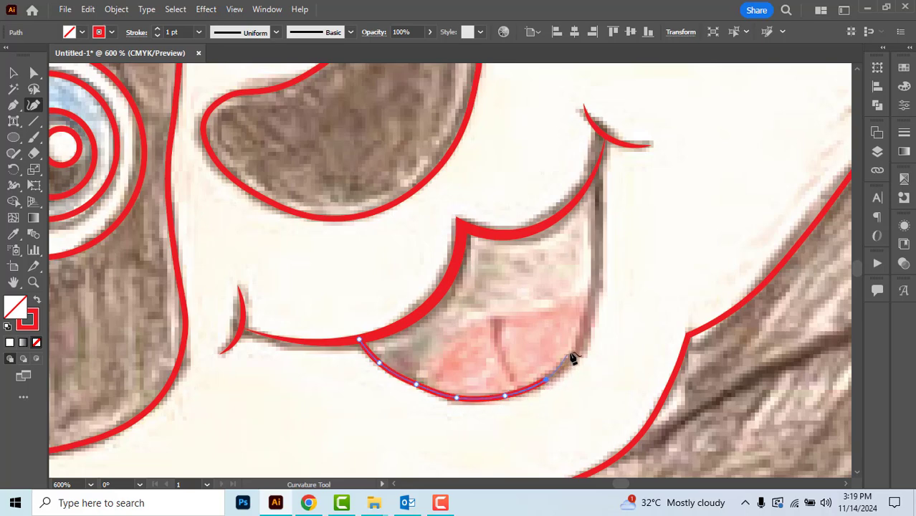
{"action": "left_click", "coordinate": [580, 345]}
{"action": "left_click", "coordinate": [590, 295]}
{"action": "left_click", "coordinate": [596, 245]}
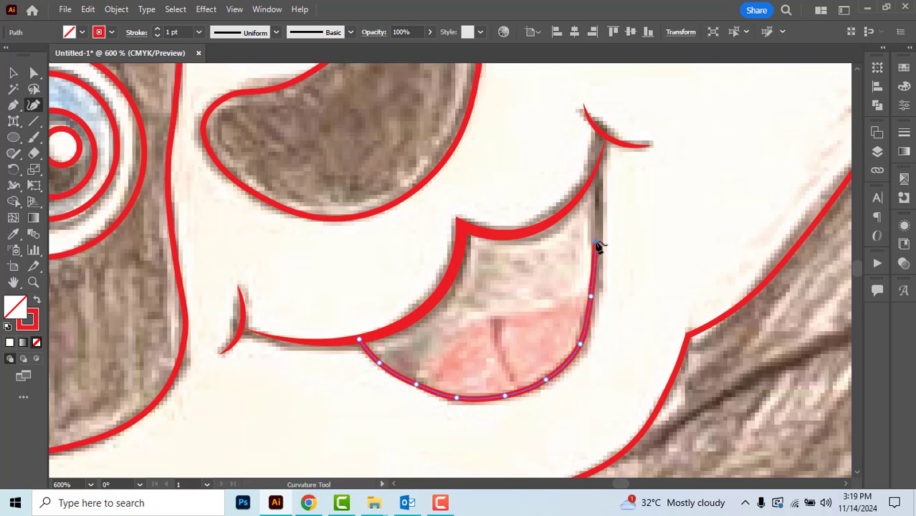
Step: Continue the open mouth's outline back along the upper line over the central peak and close it at its starting point
{"action": "left_click", "coordinate": [593, 175]}
{"action": "left_click", "coordinate": [578, 199]}
{"action": "left_click", "coordinate": [549, 224]}
{"action": "left_click", "coordinate": [517, 234]}
{"action": "left_click", "coordinate": [495, 234]}
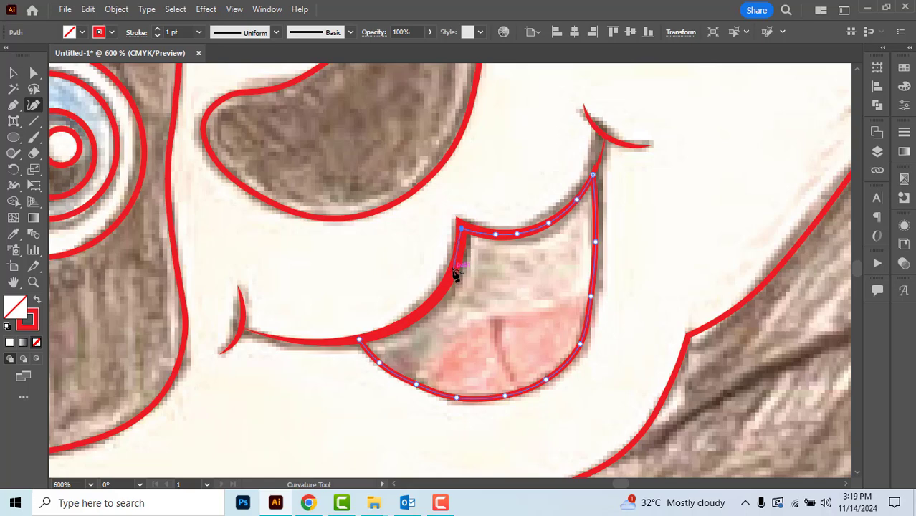
{"action": "left_click", "coordinate": [453, 269]}
{"action": "left_click", "coordinate": [418, 314]}
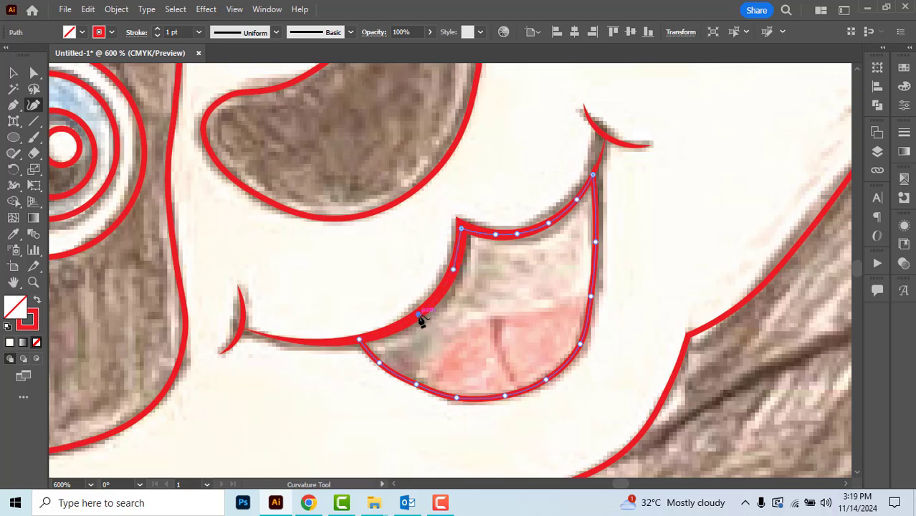
{"action": "left_click", "coordinate": [372, 336]}
{"action": "left_click", "coordinate": [360, 340]}
Step: Lock the closed outline of the open mouth
{"action": "left_click", "coordinate": [116, 8]}
{"action": "mouse_move", "coordinate": [167, 117]}
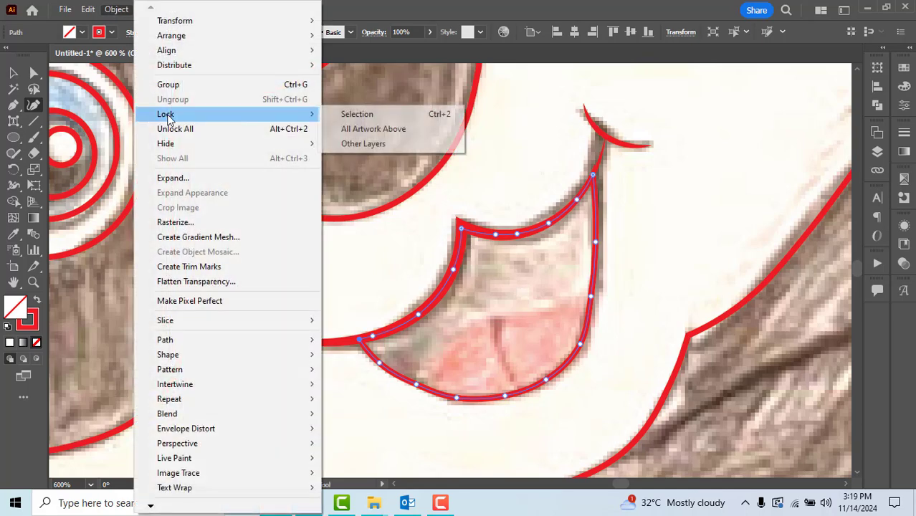
{"action": "left_click", "coordinate": [355, 113]}
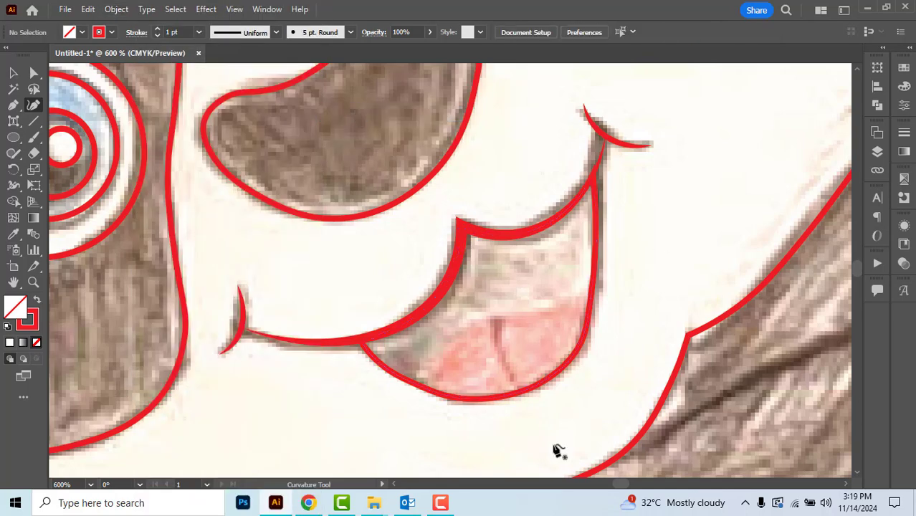
Step: Start tracing the tongue's upper edge with the Curvature tool, from the mouth's lower-left edge curving up toward the right side
{"action": "left_click", "coordinate": [428, 387]}
{"action": "left_click", "coordinate": [433, 367]}
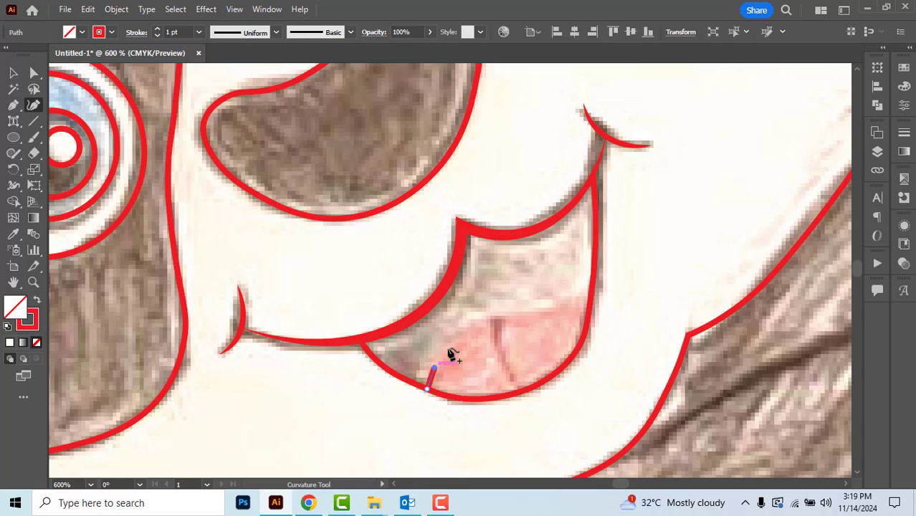
{"action": "left_click", "coordinate": [462, 331]}
{"action": "left_click", "coordinate": [493, 317]}
{"action": "left_click", "coordinate": [549, 309]}
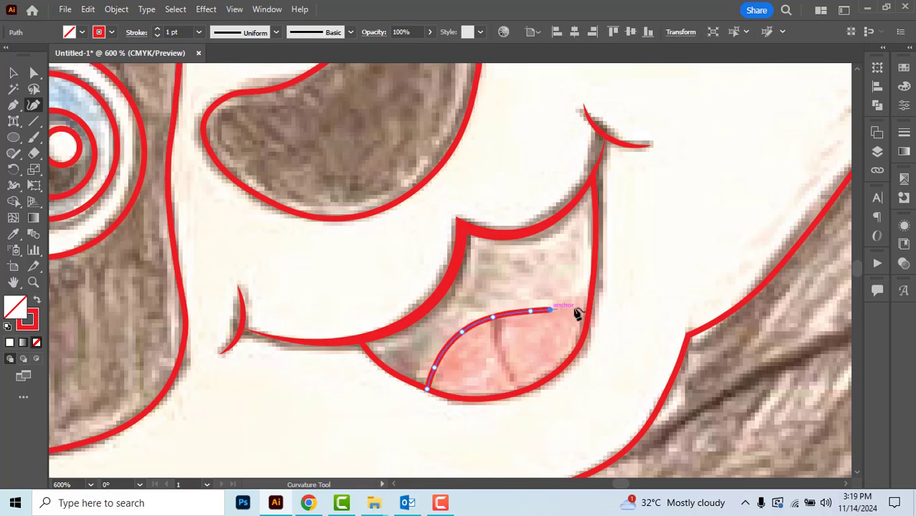
Step: Continue the tongue outline to the mouth's right side, back along the mouth's lower edge, and close it at its starting point
{"action": "left_click", "coordinate": [588, 311]}
{"action": "left_click", "coordinate": [584, 336]}
{"action": "left_click", "coordinate": [559, 371]}
{"action": "left_click", "coordinate": [520, 392]}
{"action": "left_click", "coordinate": [490, 398]}
{"action": "left_click", "coordinate": [446, 395]}
{"action": "left_click", "coordinate": [428, 390]}
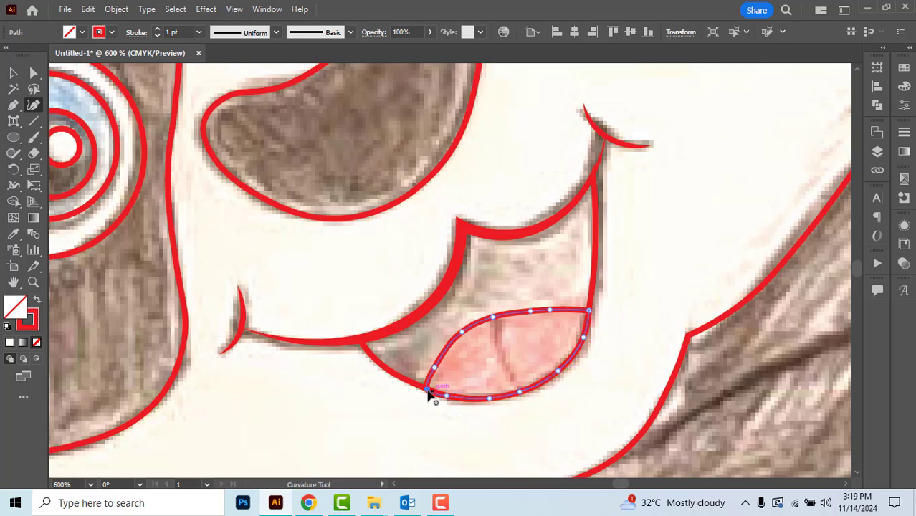
Step: Lock the closed tongue outline
{"action": "left_click", "coordinate": [115, 9]}
{"action": "mouse_move", "coordinate": [327, 115]}
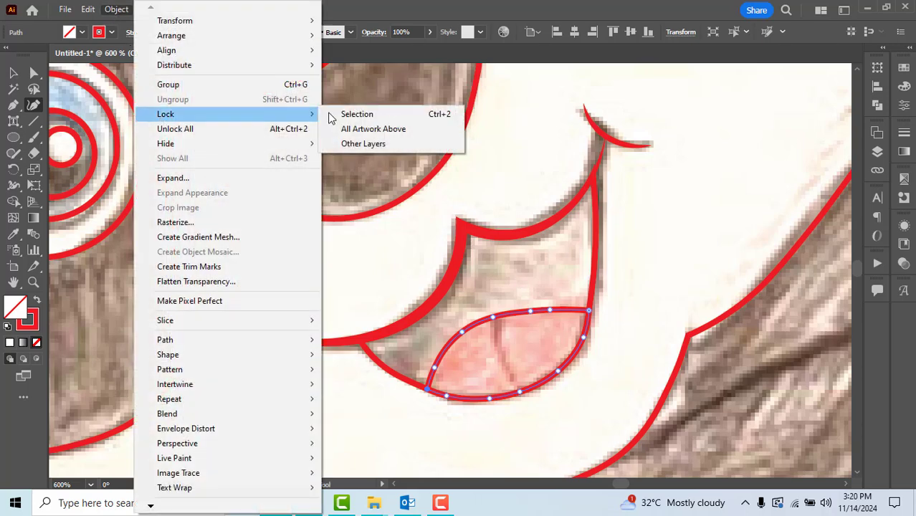
{"action": "left_click", "coordinate": [358, 115]}
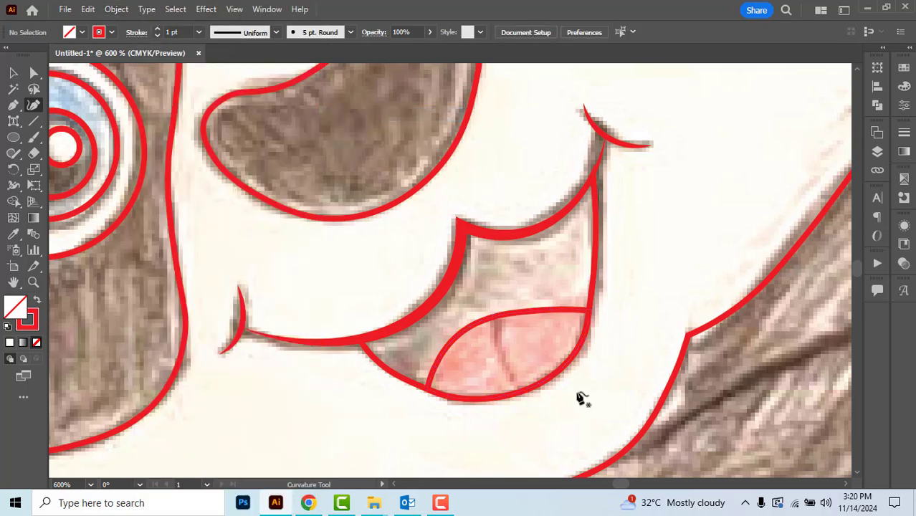
Step: Trace the short curved crease down the middle of the tongue from its upper edge with the Curvature tool
{"action": "left_click", "coordinate": [492, 317]}
{"action": "left_click", "coordinate": [494, 341]}
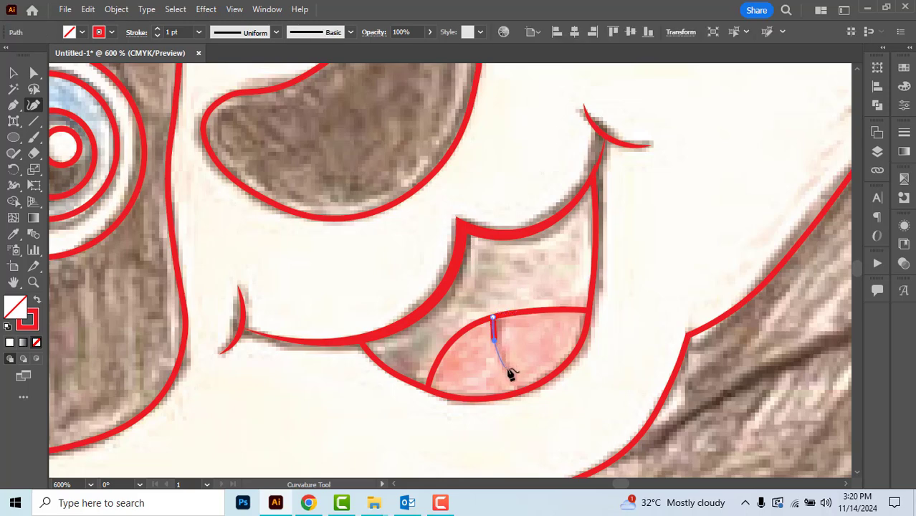
{"action": "left_click", "coordinate": [508, 368]}
Step: Give the tongue crease the tapered Width Profile 4 and a 2 pt stroke
{"action": "left_click", "coordinate": [12, 73]}
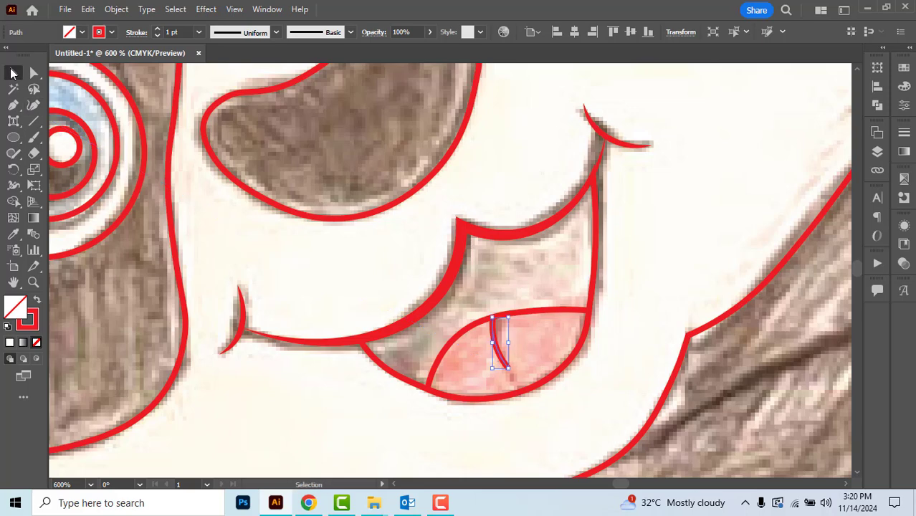
{"action": "left_click", "coordinate": [277, 32]}
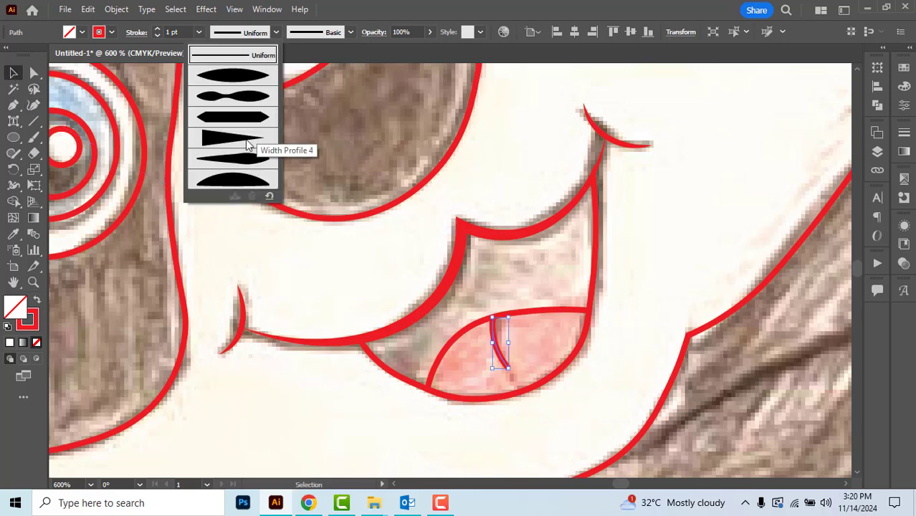
{"action": "left_click", "coordinate": [247, 143]}
{"action": "left_click", "coordinate": [174, 32]}
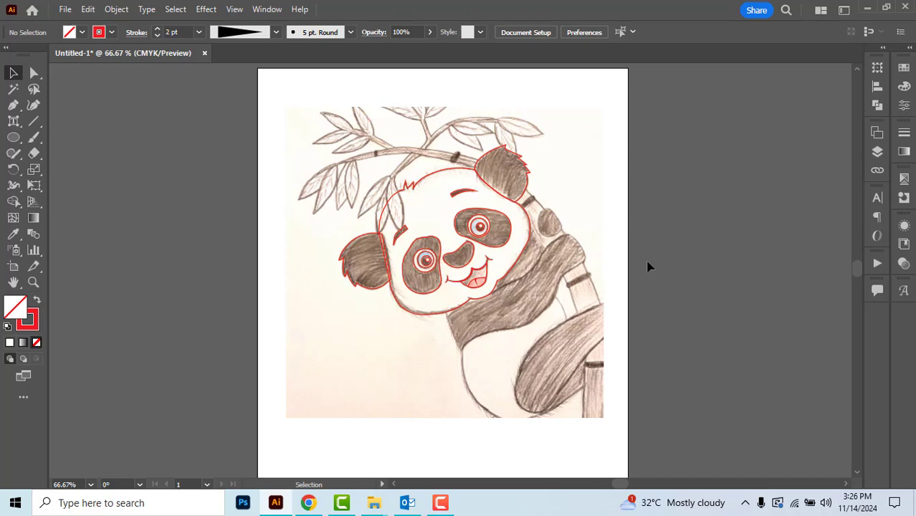
Step: Trace the belly's upper edge with the Curvature tool, from its left end along the dark chest fur up to the armpit
{"action": "scroll", "coordinate": [584, 343], "scroll_direction": "up", "scroll_amount": 1}
{"action": "left_click_drag", "start_coordinate": [617, 334], "coordinate": [619, 325]}
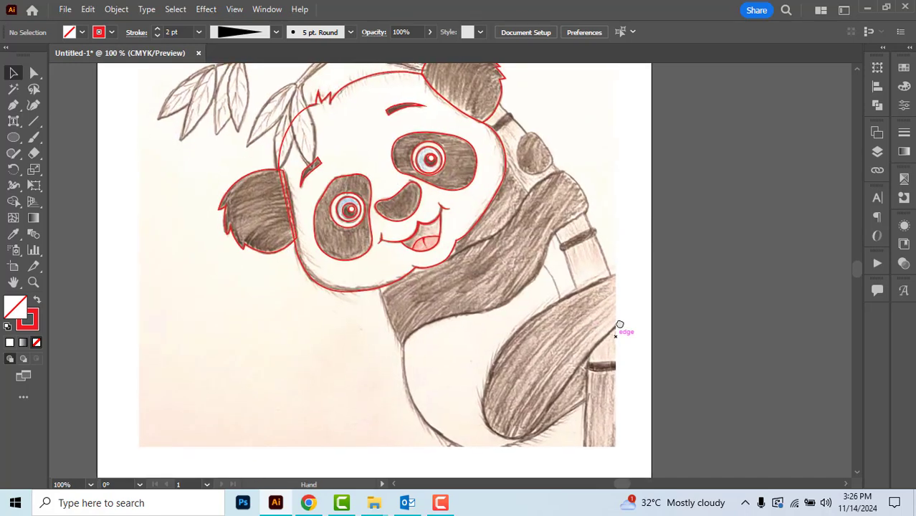
{"action": "left_click", "coordinate": [34, 105]}
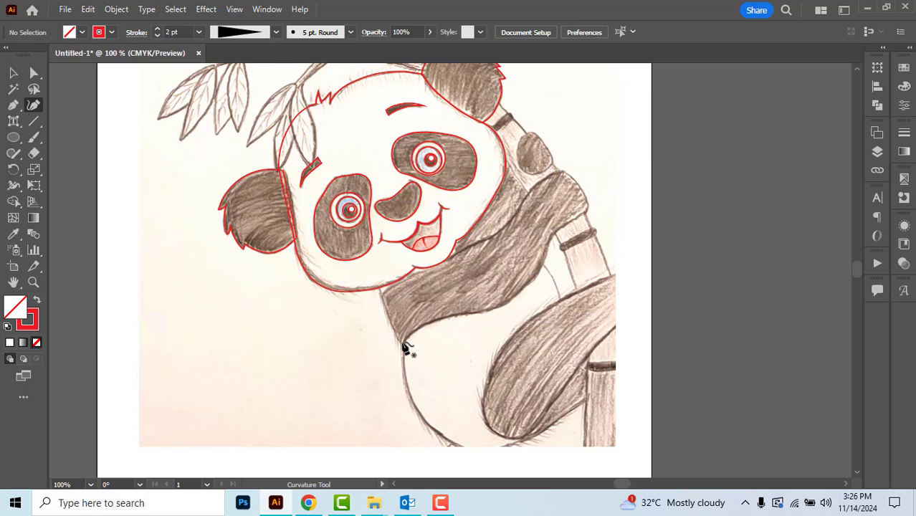
{"action": "left_click", "coordinate": [402, 343]}
{"action": "left_click", "coordinate": [413, 330]}
{"action": "left_click", "coordinate": [432, 320]}
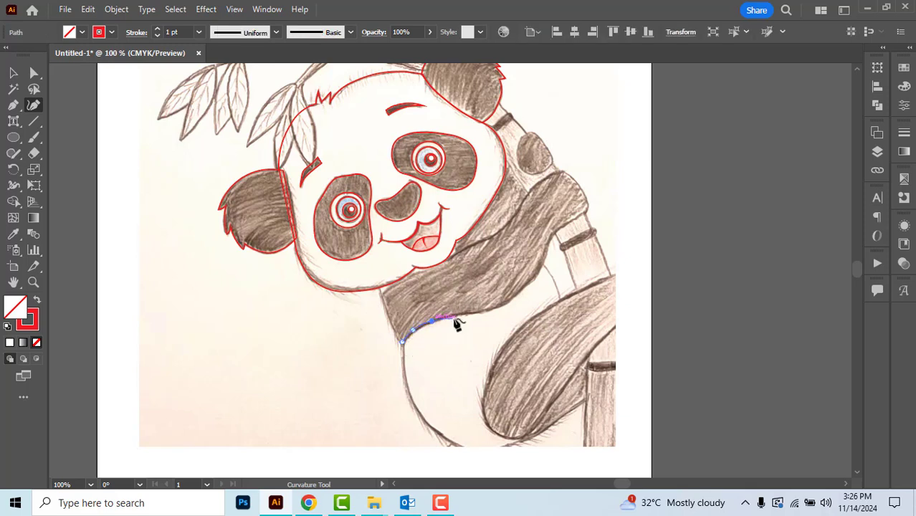
{"action": "left_click", "coordinate": [463, 316]}
{"action": "left_click", "coordinate": [494, 309]}
{"action": "left_click", "coordinate": [514, 297]}
{"action": "left_click", "coordinate": [542, 265]}
Step: Continue the belly outline from the armpit down across the raised leg to the sketch's lower edge below the knee
{"action": "left_click", "coordinate": [561, 296]}
{"action": "left_click", "coordinate": [561, 319]}
{"action": "left_click", "coordinate": [557, 355]}
{"action": "scroll", "coordinate": [553, 387], "scroll_direction": "down", "scroll_amount": 2}
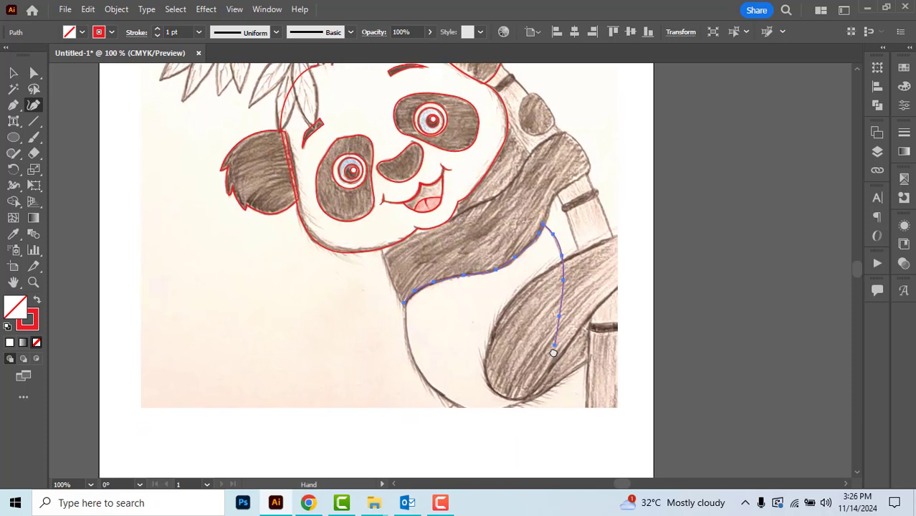
{"action": "left_click", "coordinate": [548, 365]}
{"action": "left_click", "coordinate": [528, 387]}
{"action": "left_click", "coordinate": [509, 396]}
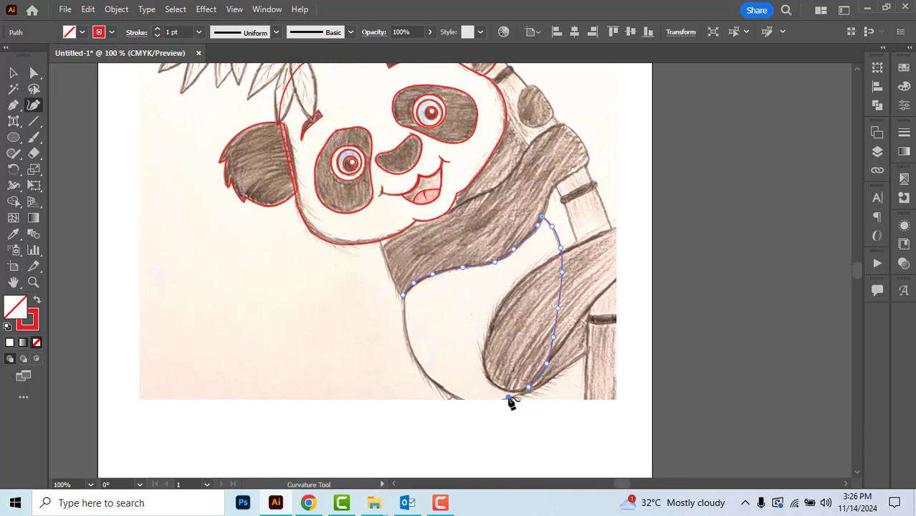
Step: Continue the belly outline along its bottom and up the left side, and close it at its starting point
{"action": "left_click", "coordinate": [479, 400]}
{"action": "left_click", "coordinate": [441, 387]}
{"action": "left_click", "coordinate": [422, 369]}
{"action": "left_click", "coordinate": [406, 334]}
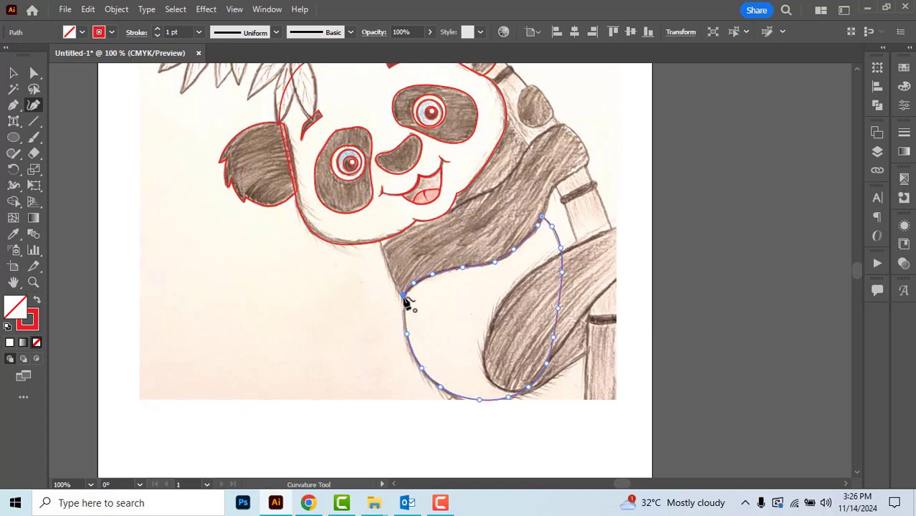
{"action": "left_click", "coordinate": [404, 296]}
{"action": "left_click", "coordinate": [406, 319]}
Step: Lock the closed belly outline
{"action": "left_click", "coordinate": [118, 10]}
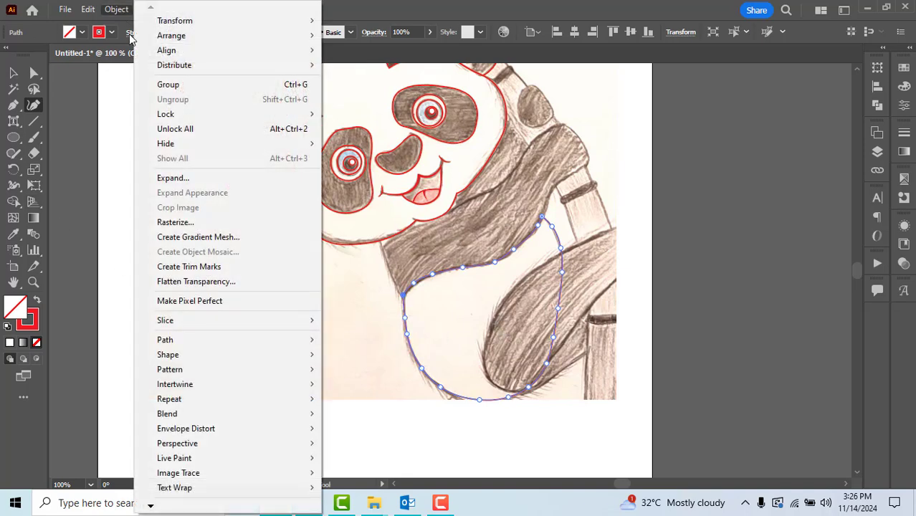
{"action": "mouse_move", "coordinate": [308, 115]}
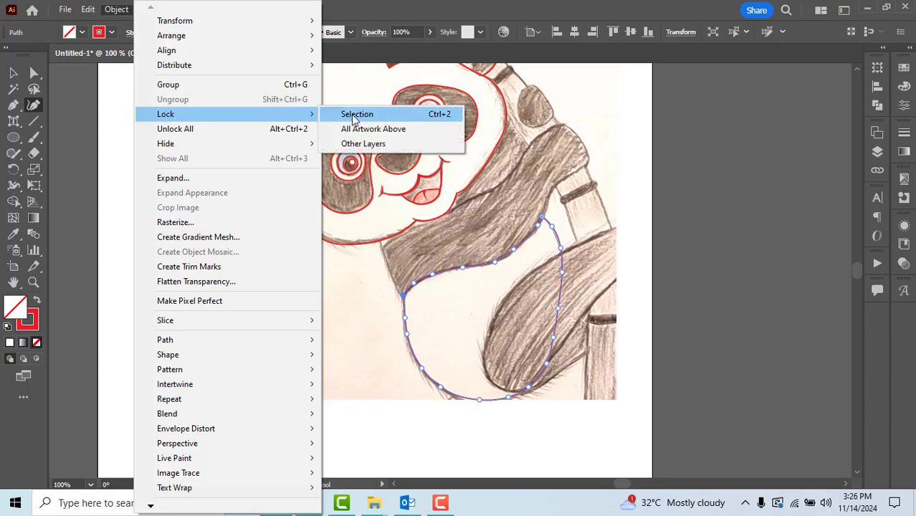
{"action": "left_click", "coordinate": [356, 115]}
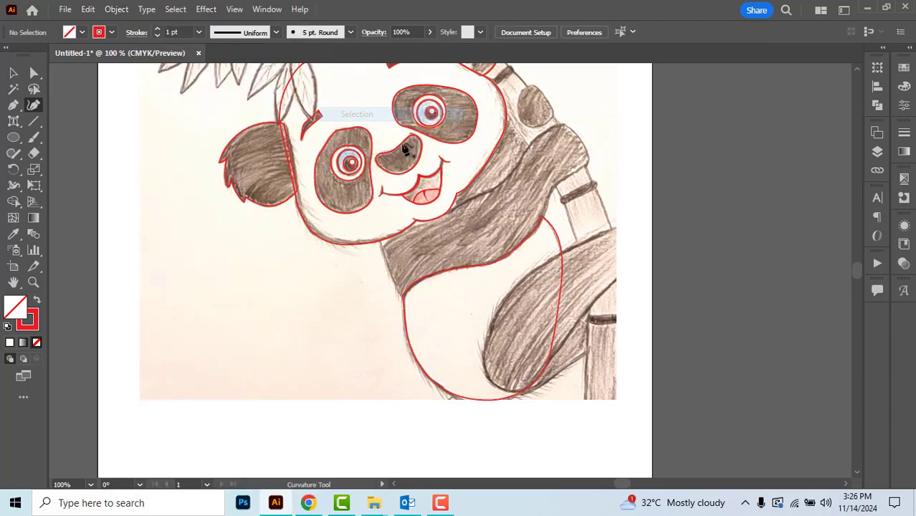
Step: Trace the raised leg's outline with the Curvature tool, from its rounded lower end up along the upper edge to the sketch's right border
{"action": "left_click", "coordinate": [522, 391]}
{"action": "left_click", "coordinate": [496, 381]}
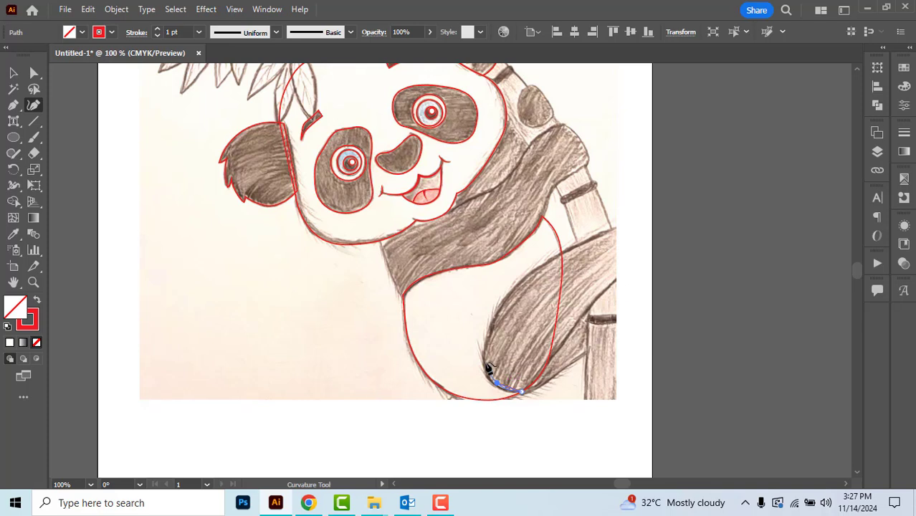
{"action": "left_click", "coordinate": [491, 329]}
{"action": "left_click", "coordinate": [546, 260]}
{"action": "left_click", "coordinate": [585, 243]}
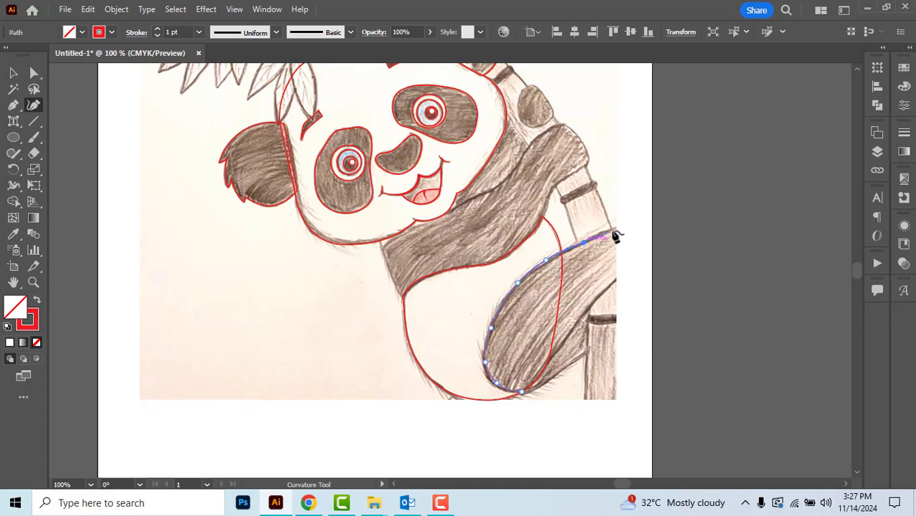
{"action": "left_click", "coordinate": [617, 228]}
Step: Continue the raised leg's outline down the sketch's border and back along its lower edge, and close it at its starting point
{"action": "left_click", "coordinate": [616, 280]}
{"action": "left_click", "coordinate": [593, 301]}
{"action": "left_click", "coordinate": [563, 345]}
{"action": "left_click", "coordinate": [551, 359]}
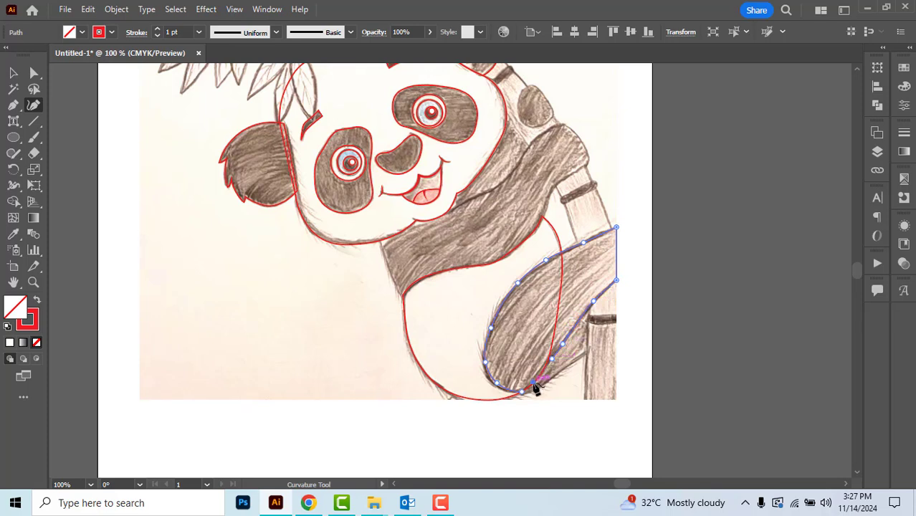
{"action": "left_click", "coordinate": [535, 384]}
Step: Lock the closed outline of the raised leg
{"action": "left_click", "coordinate": [116, 10]}
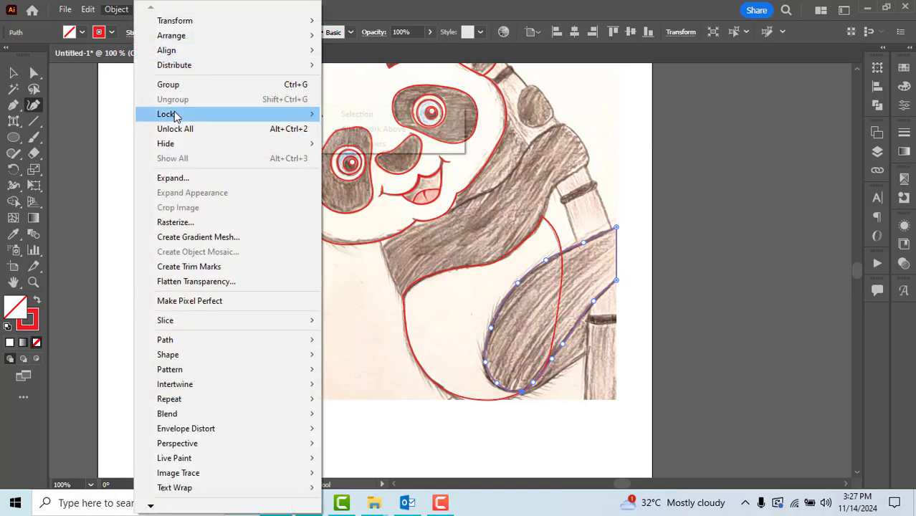
{"action": "mouse_move", "coordinate": [294, 115]}
{"action": "left_click", "coordinate": [358, 112]}
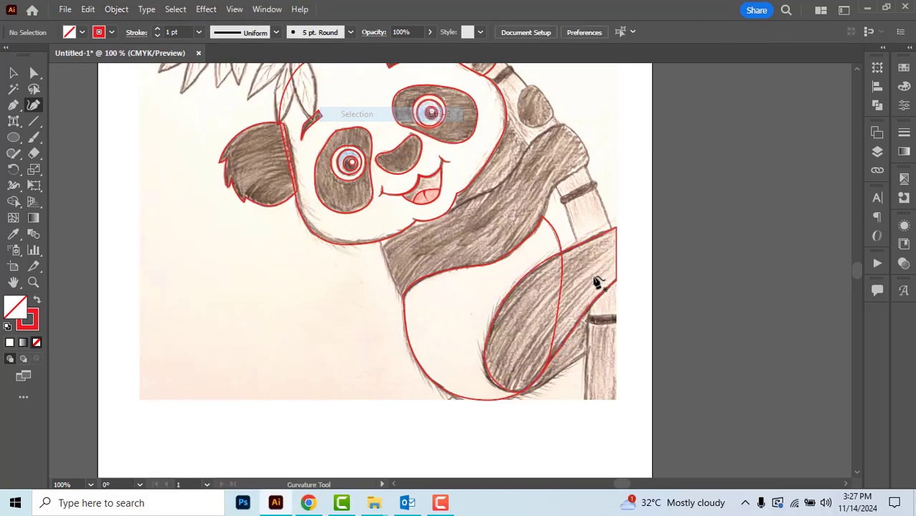
Step: Trace the dark part of the other leg between the raised leg and the bamboo stem as a closed outline, and deselect it
{"action": "left_click", "coordinate": [513, 389]}
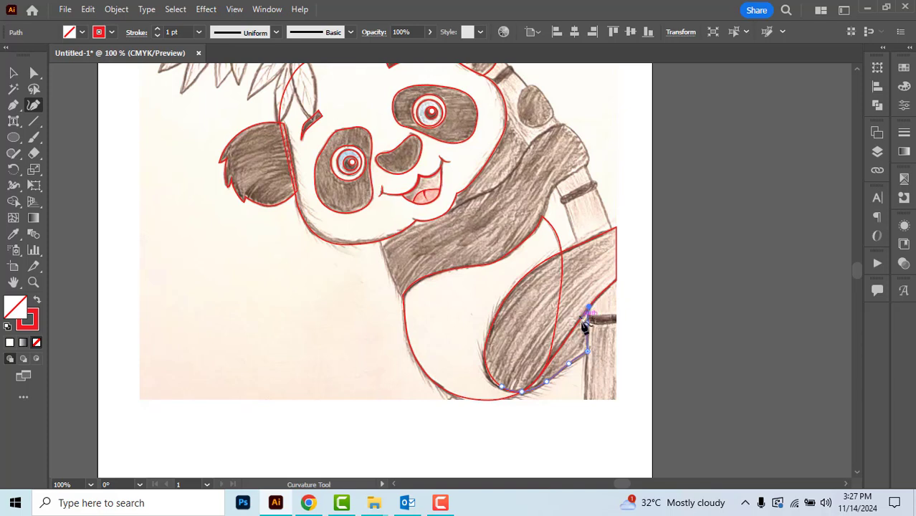
{"action": "left_click", "coordinate": [575, 328]}
{"action": "left_click", "coordinate": [560, 350]}
{"action": "scroll", "coordinate": [531, 389], "scroll_direction": "up", "scroll_amount": 2}
{"action": "left_click", "coordinate": [521, 385]}
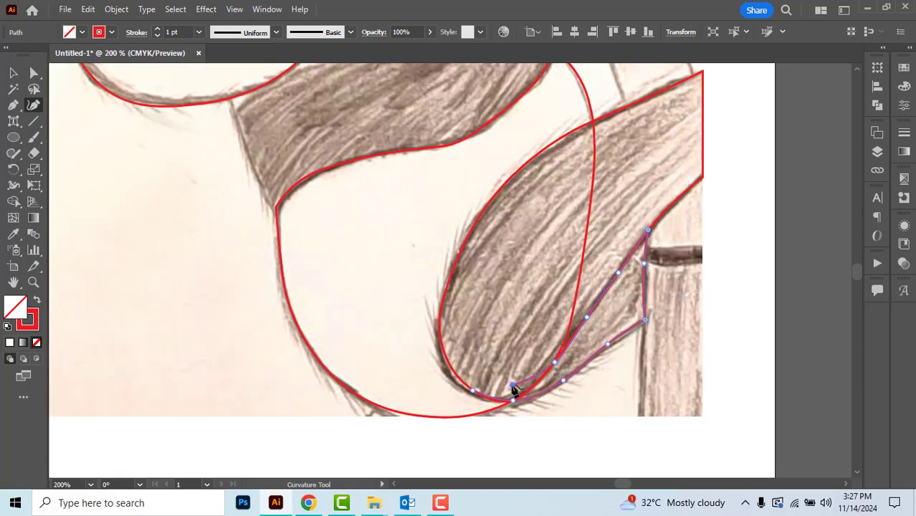
{"action": "left_click", "coordinate": [473, 391]}
{"action": "left_click", "coordinate": [506, 331], "text": "ctrl"}
Step: Trace the front arm's upper edge with the Curvature tool, from under the chin up to the top of the paw
{"action": "scroll", "coordinate": [537, 309], "scroll_direction": "down", "scroll_amount": 3}
{"action": "left_click_drag", "start_coordinate": [541, 314], "coordinate": [561, 324]}
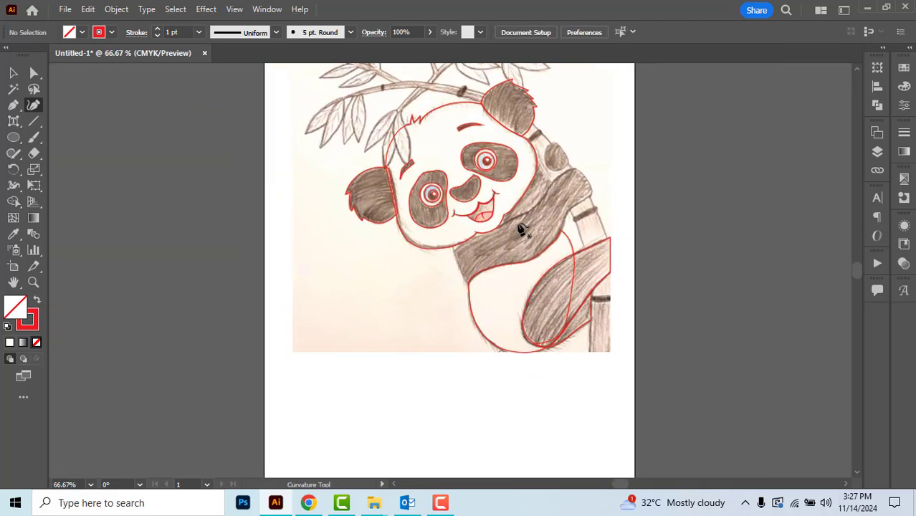
{"action": "scroll", "coordinate": [522, 230], "scroll_direction": "up", "scroll_amount": 3}
{"action": "left_click", "coordinate": [452, 238]}
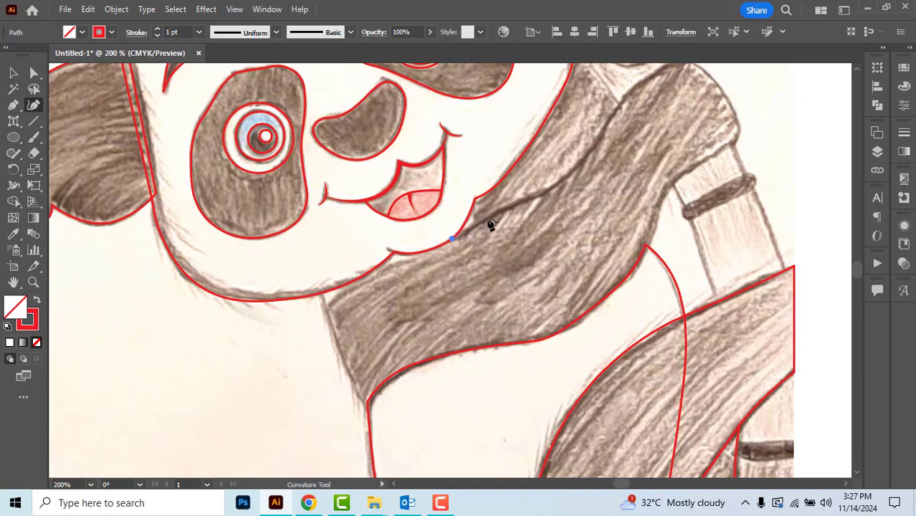
{"action": "left_click", "coordinate": [547, 191]}
{"action": "left_click_drag", "start_coordinate": [588, 165], "coordinate": [553, 197]}
{"action": "left_click", "coordinate": [565, 174]}
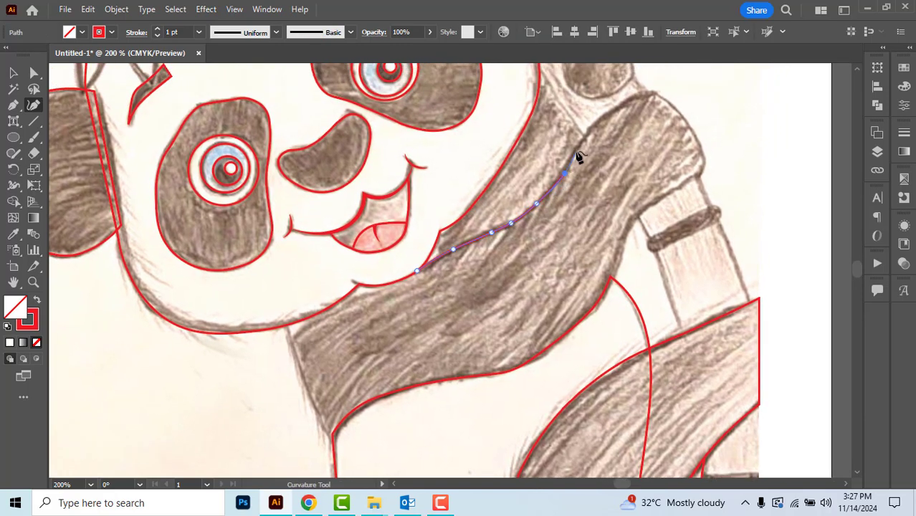
{"action": "left_click", "coordinate": [581, 144]}
{"action": "left_click", "coordinate": [600, 114]}
{"action": "left_click", "coordinate": [629, 96]}
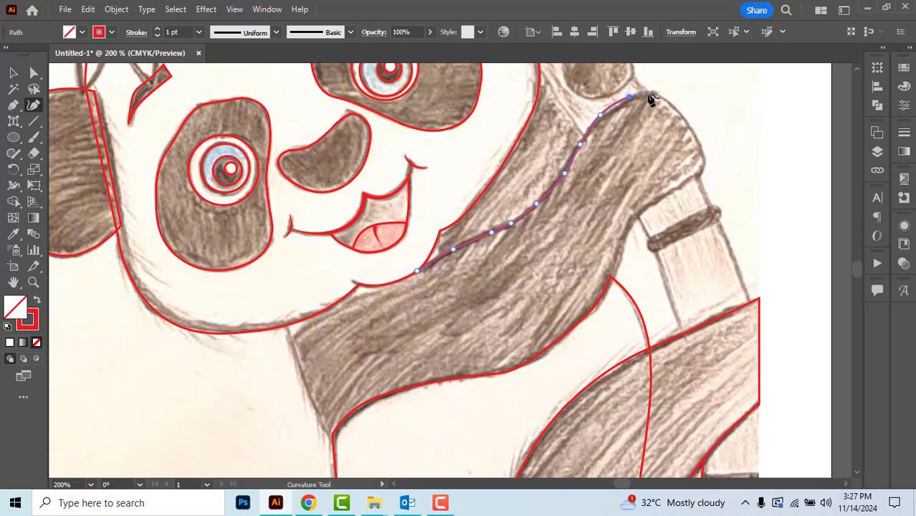
Step: Continue the front arm's outline around the rounded paw and across the bamboo stem to the arm's underside
{"action": "left_click", "coordinate": [650, 94]}
{"action": "left_click", "coordinate": [669, 104]}
{"action": "left_click", "coordinate": [690, 124]}
{"action": "left_click", "coordinate": [706, 150]}
{"action": "left_click", "coordinate": [704, 166]}
{"action": "left_click", "coordinate": [677, 187]}
{"action": "left_click", "coordinate": [642, 213]}
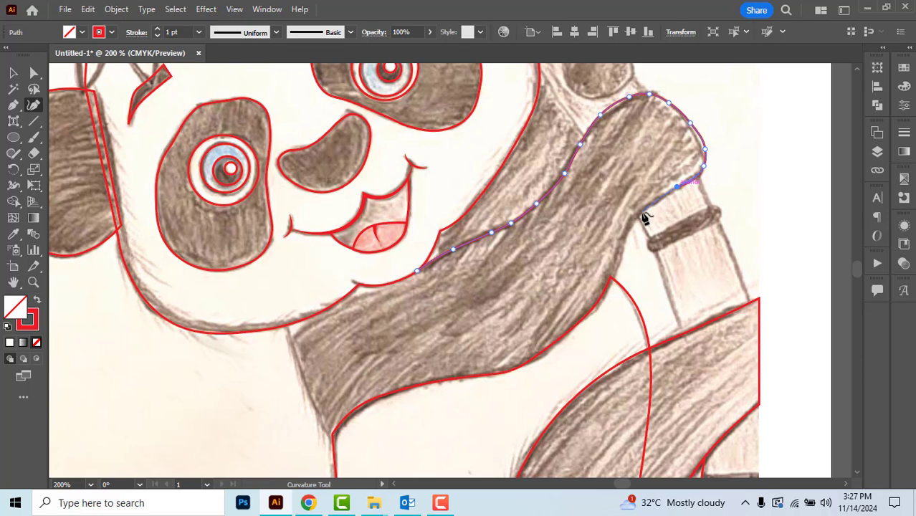
Step: Continue the front arm's outline along its underside and the belly's upper edge to the left corner of the belly
{"action": "left_click", "coordinate": [622, 241]}
{"action": "left_click", "coordinate": [612, 277]}
{"action": "left_click", "coordinate": [598, 302]}
{"action": "left_click", "coordinate": [570, 331]}
{"action": "left_click", "coordinate": [540, 352]}
{"action": "left_click", "coordinate": [508, 372]}
{"action": "left_click", "coordinate": [463, 376]}
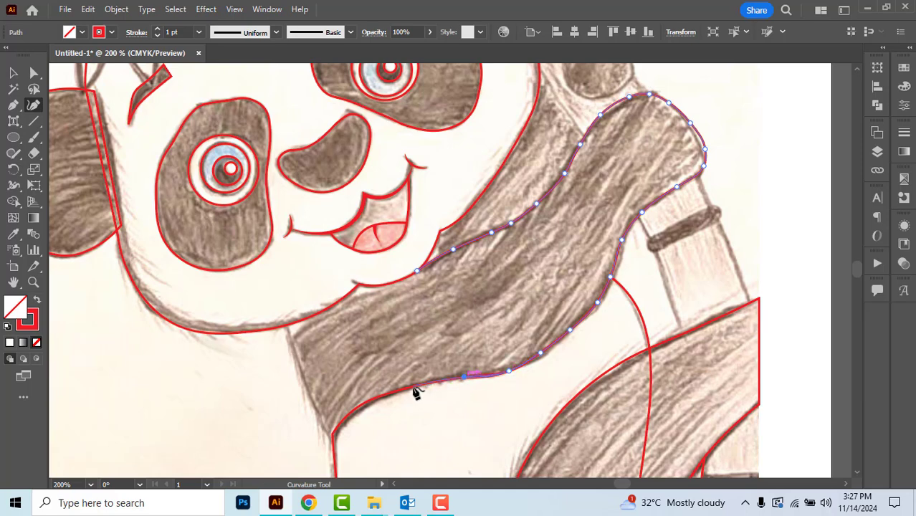
{"action": "left_click", "coordinate": [412, 387]}
{"action": "left_click", "coordinate": [372, 398]}
{"action": "left_click", "coordinate": [339, 426]}
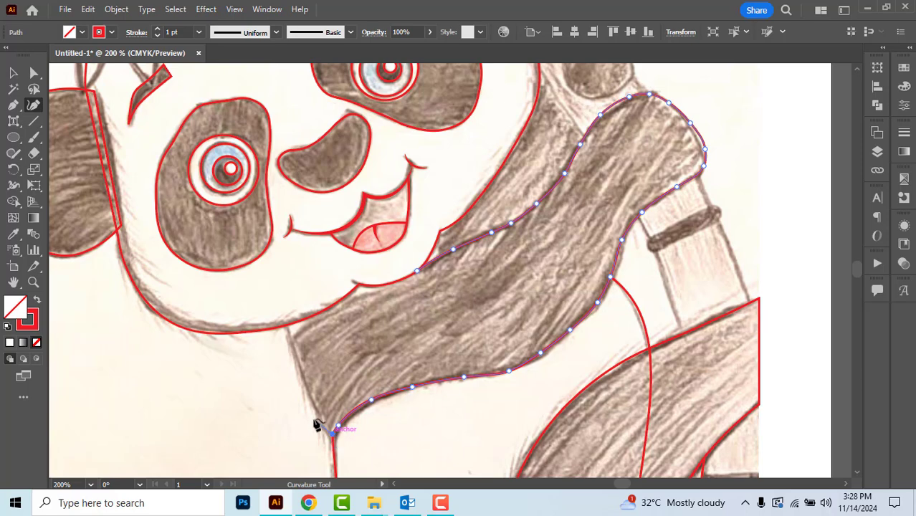
Step: Continue the outline up the chest's left edge and beneath the chin, close it at its starting point, and deselect it
{"action": "left_click", "coordinate": [314, 406]}
{"action": "left_click", "coordinate": [298, 363]}
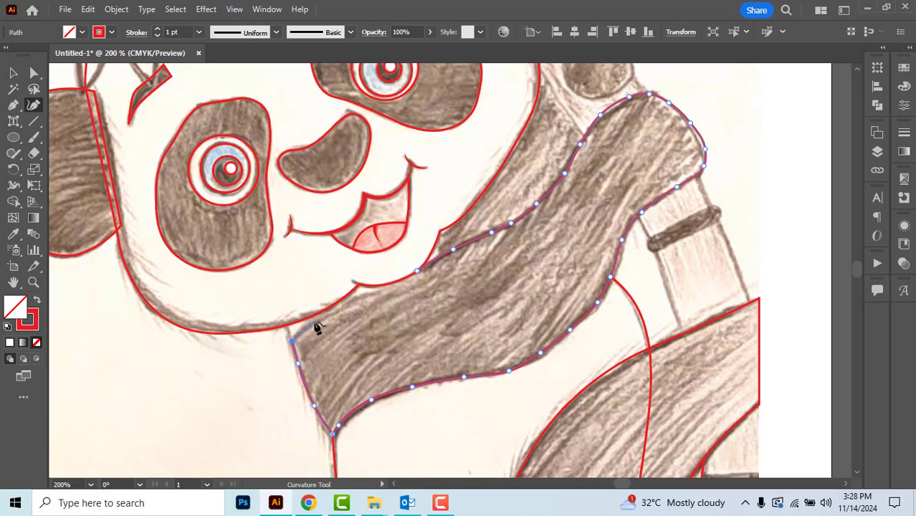
{"action": "left_click", "coordinate": [320, 317]}
{"action": "left_click", "coordinate": [369, 295]}
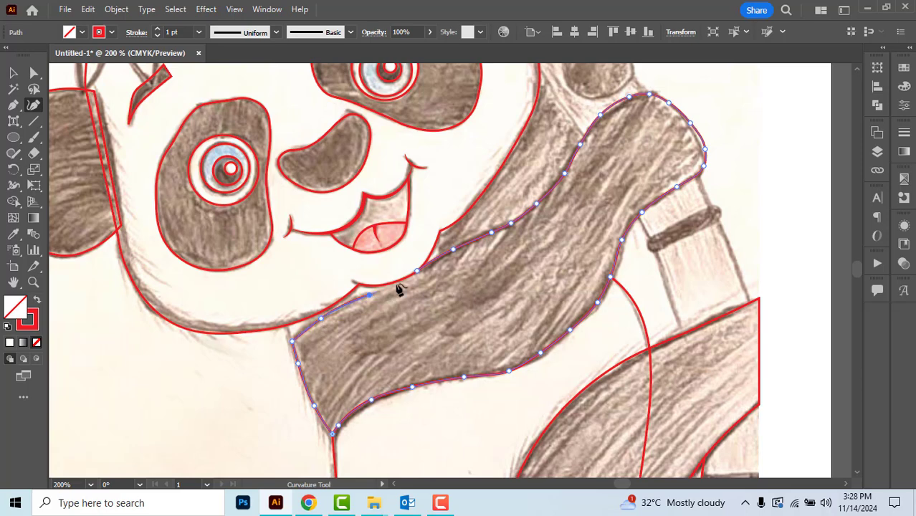
{"action": "left_click", "coordinate": [418, 273]}
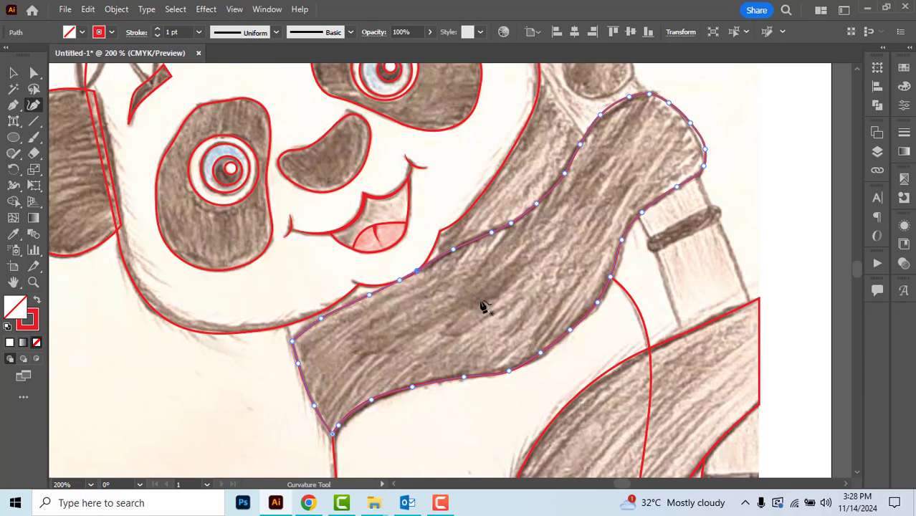
{"action": "key", "text": "ctrl+shift+a"}
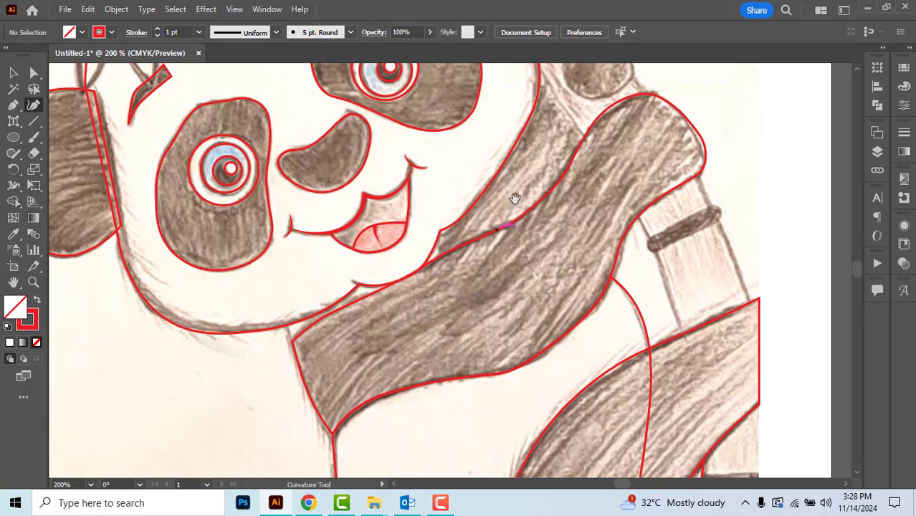
Step: Trace the lower edge of the dark area between head and front arm, from the chin up to the bamboo stem
{"action": "left_click_drag", "start_coordinate": [529, 188], "coordinate": [496, 321]}
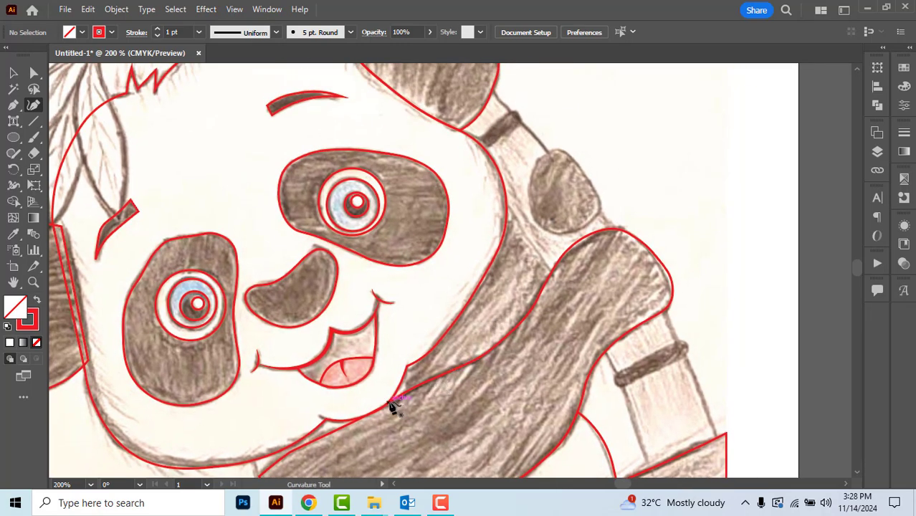
{"action": "left_click", "coordinate": [388, 403]}
{"action": "left_click", "coordinate": [407, 391]}
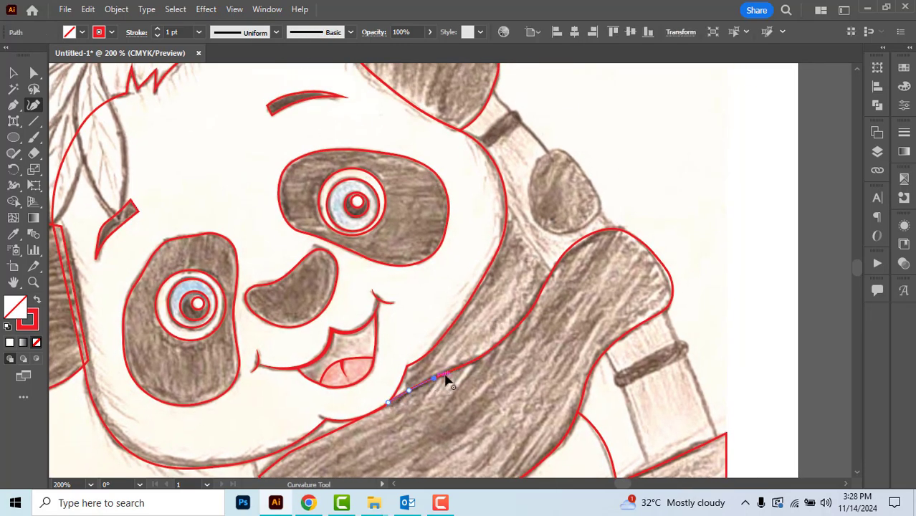
{"action": "left_click", "coordinate": [464, 366]}
{"action": "left_click", "coordinate": [486, 353]}
{"action": "left_click", "coordinate": [508, 335]}
{"action": "left_click", "coordinate": [523, 320]}
{"action": "left_click", "coordinate": [537, 298]}
Step: Continue this outline along the bamboo stem and back down the head's edge, close it at the chin, and deselect it
{"action": "left_click", "coordinate": [541, 258]}
{"action": "left_click", "coordinate": [529, 239]}
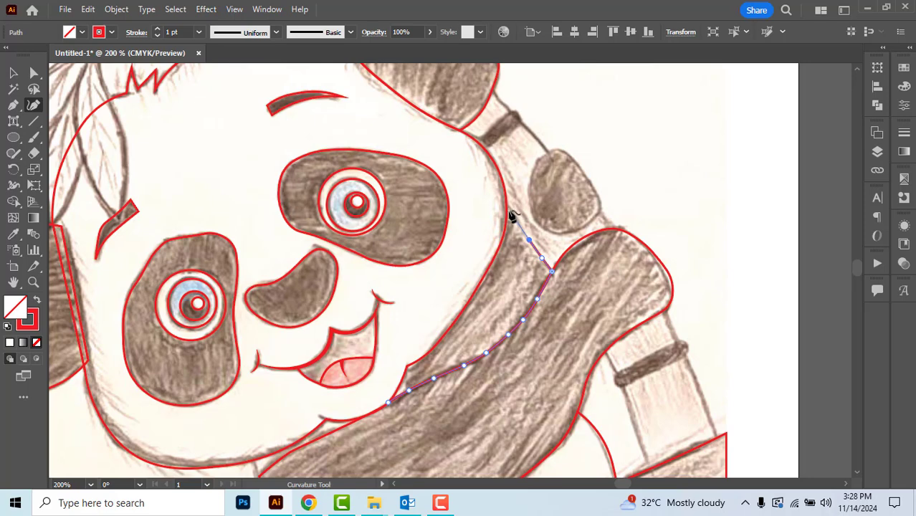
{"action": "left_click", "coordinate": [492, 260]}
{"action": "left_click", "coordinate": [471, 299]}
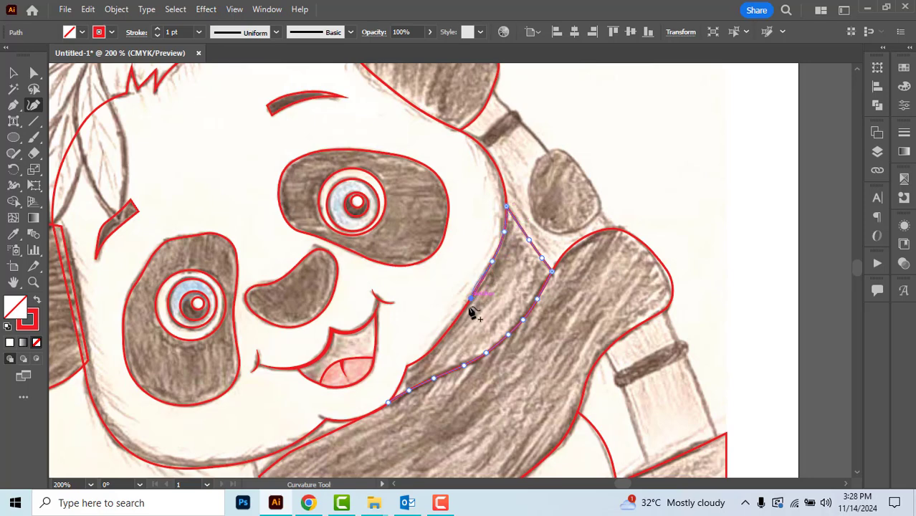
{"action": "left_click", "coordinate": [443, 334]}
{"action": "left_click", "coordinate": [388, 404]}
{"action": "key", "text": "ctrl+shift+a"}
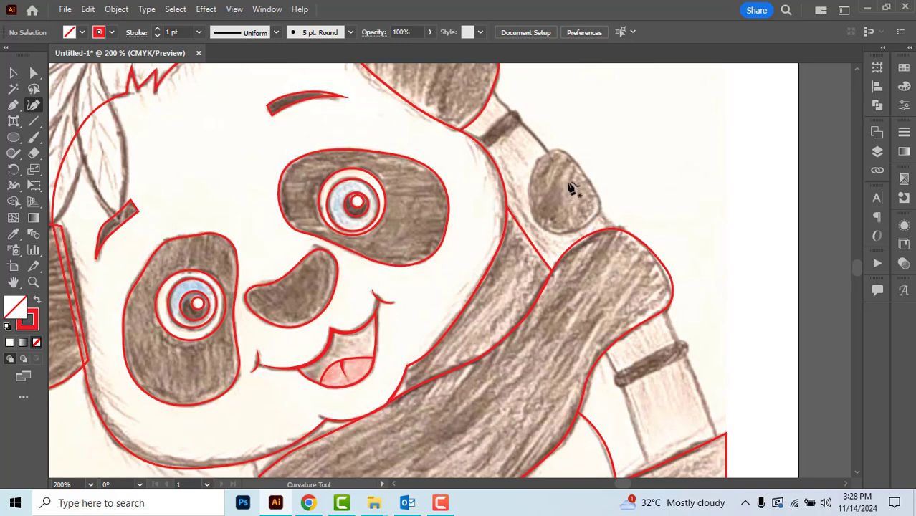
Step: Trace the top and outer edge of the small dark paw on the bamboo stem with the Curvature tool
{"action": "scroll", "coordinate": [567, 183], "scroll_direction": "up", "scroll_amount": 2}
{"action": "left_click", "coordinate": [496, 177]}
{"action": "left_click", "coordinate": [507, 148]}
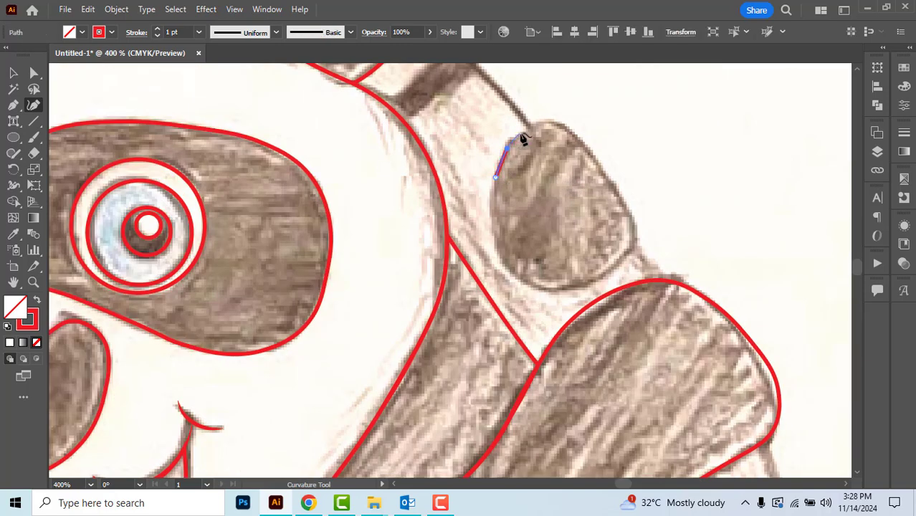
{"action": "left_click", "coordinate": [522, 134]}
{"action": "left_click", "coordinate": [533, 127]}
{"action": "left_click", "coordinate": [550, 125]}
{"action": "left_click", "coordinate": [582, 142]}
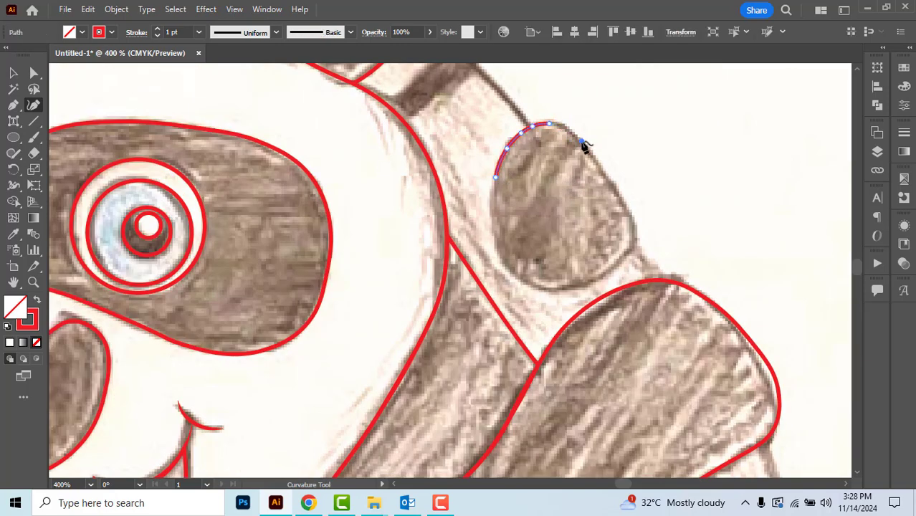
{"action": "left_click", "coordinate": [601, 166]}
{"action": "left_click", "coordinate": [619, 196]}
{"action": "left_click", "coordinate": [632, 223]}
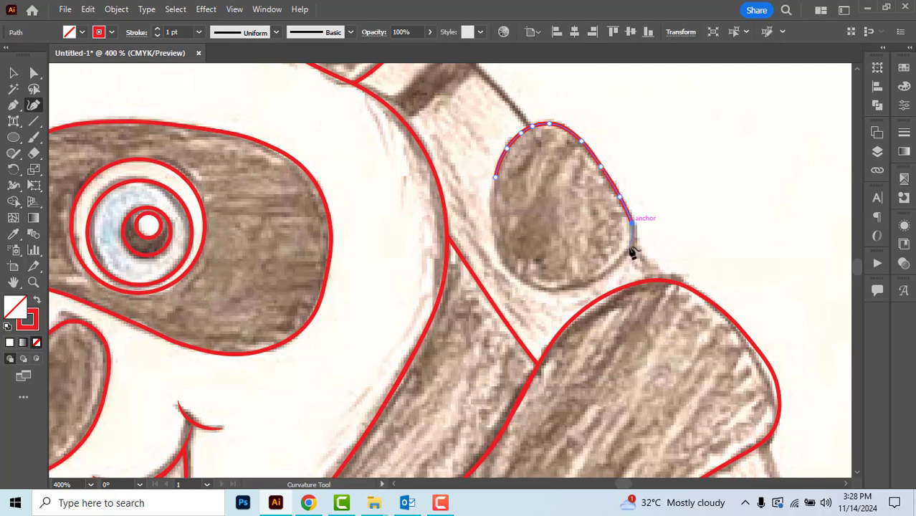
Step: Continue the small paw's outline around its bottom and inner side, close it at its starting point, and deselect it
{"action": "left_click", "coordinate": [629, 248]}
{"action": "left_click", "coordinate": [606, 273]}
{"action": "left_click", "coordinate": [570, 286]}
{"action": "left_click", "coordinate": [524, 280]}
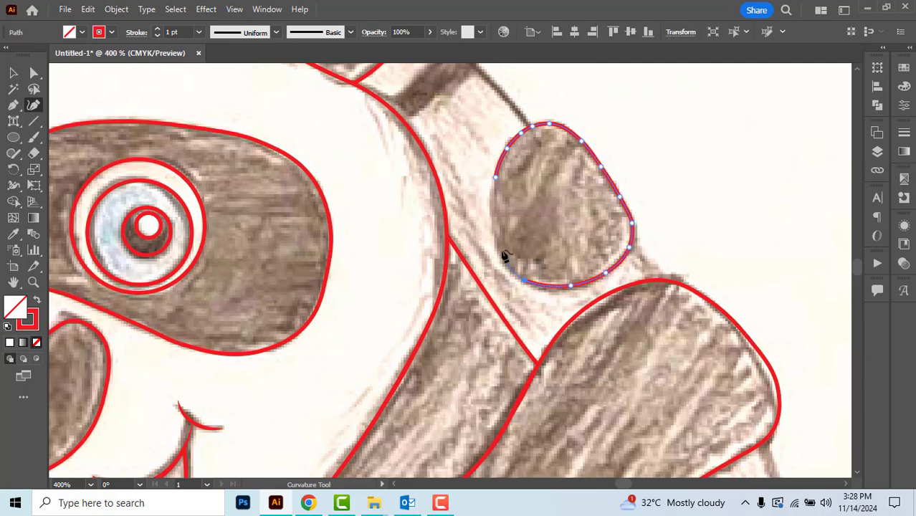
{"action": "left_click", "coordinate": [499, 241]}
{"action": "left_click", "coordinate": [491, 196]}
{"action": "left_click", "coordinate": [494, 179]}
{"action": "key", "text": "Escape"}
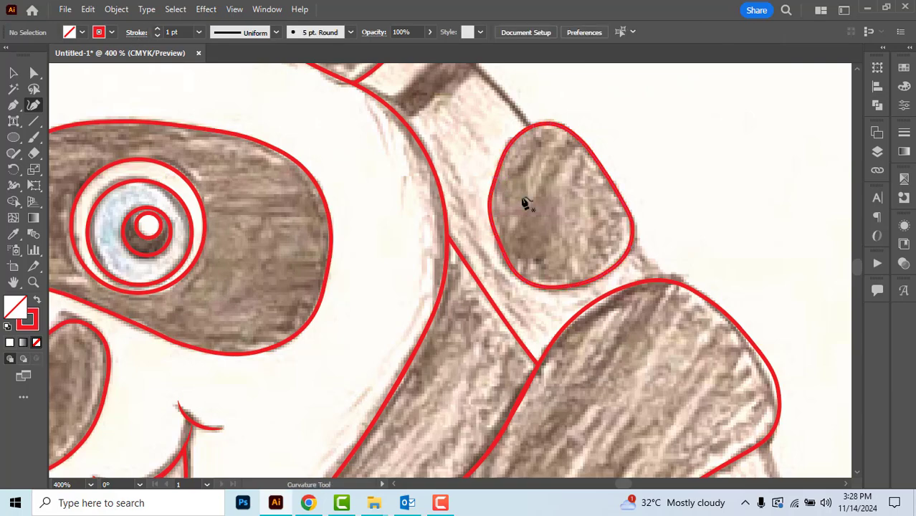
Step: Restore the outlines of the bamboo stem, its joints and the side twigs by undoing, and deselect everything
{"action": "scroll", "coordinate": [527, 208], "scroll_direction": "down", "scroll_amount": 5}
{"action": "scroll", "coordinate": [541, 237], "scroll_direction": "down", "scroll_amount": 1}
{"action": "scroll", "coordinate": [552, 239], "scroll_direction": "up", "scroll_amount": 2}
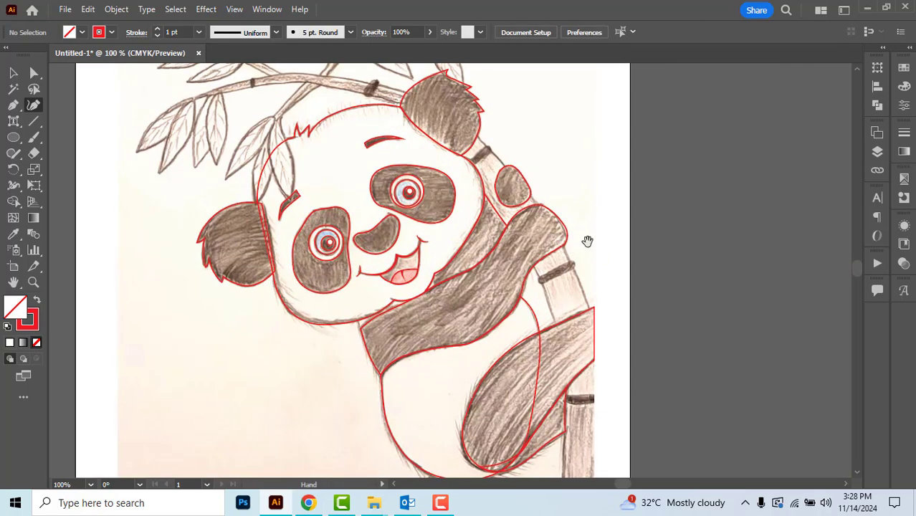
{"action": "scroll", "coordinate": [587, 239], "scroll_direction": "down", "scroll_amount": 1}
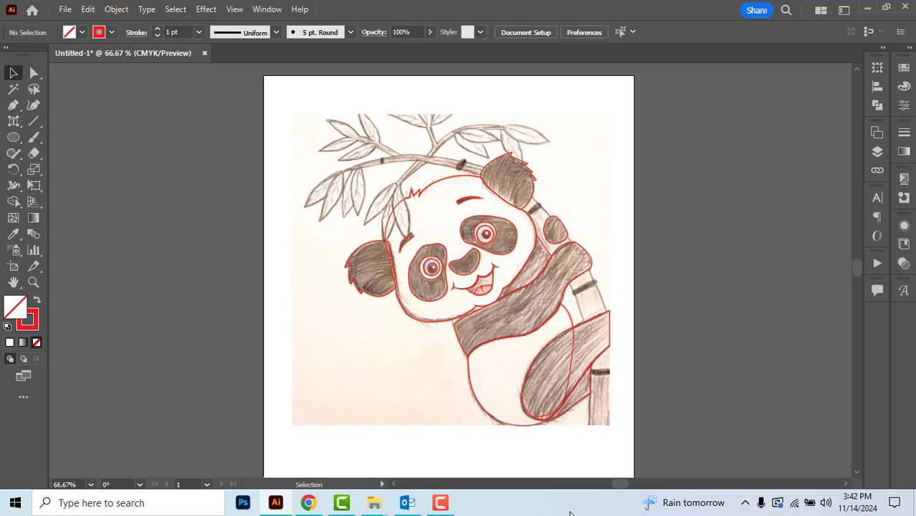
{"action": "key", "text": "ctrl+z"}
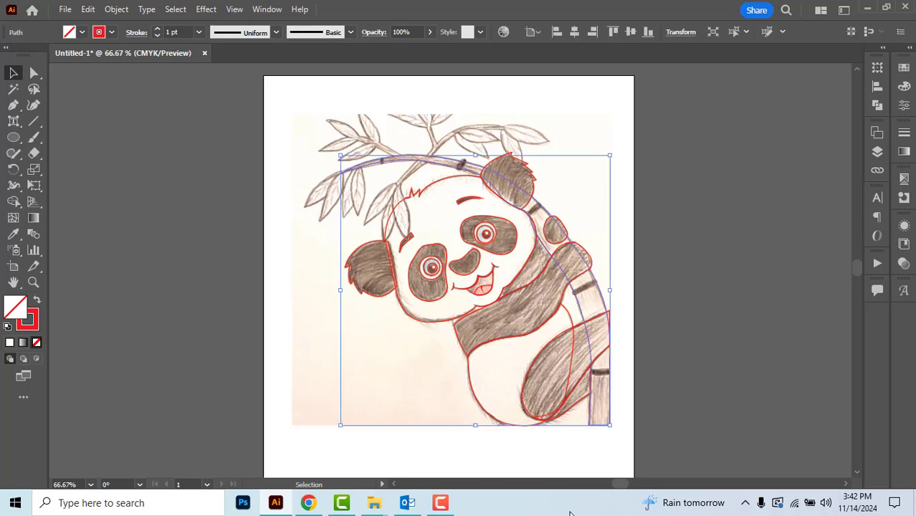
{"action": "left_click", "coordinate": [751, 281]}
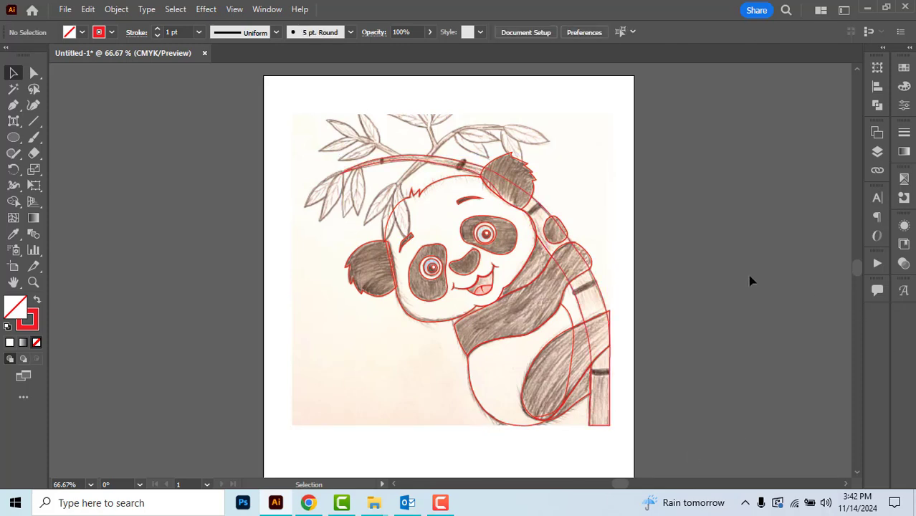
{"action": "key", "text": "ctrl+z"}
{"action": "key", "text": "ctrl+z"}
{"action": "left_click", "coordinate": [751, 281]}
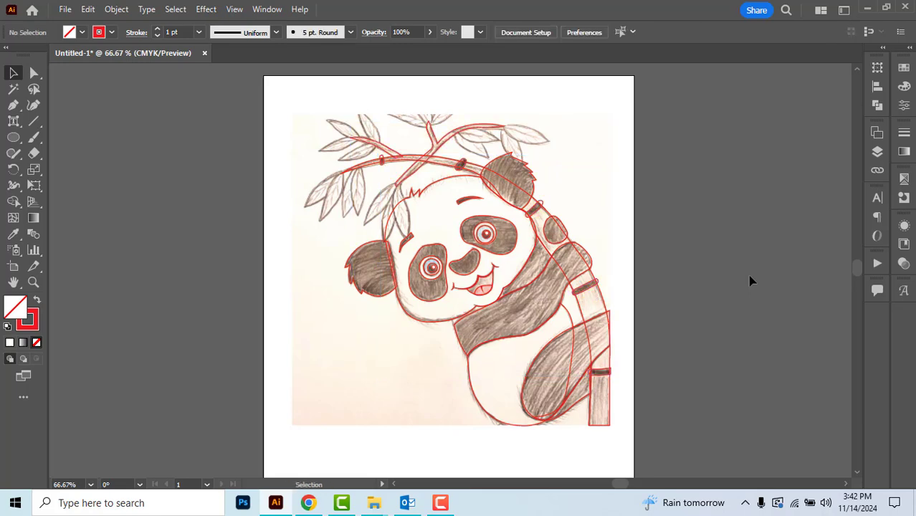
Step: Trace the lower edge of the rightmost leaf from the end of the twig to the leaf's tip with the Curvature tool
{"action": "scroll", "coordinate": [516, 132], "scroll_direction": "up", "scroll_amount": 2}
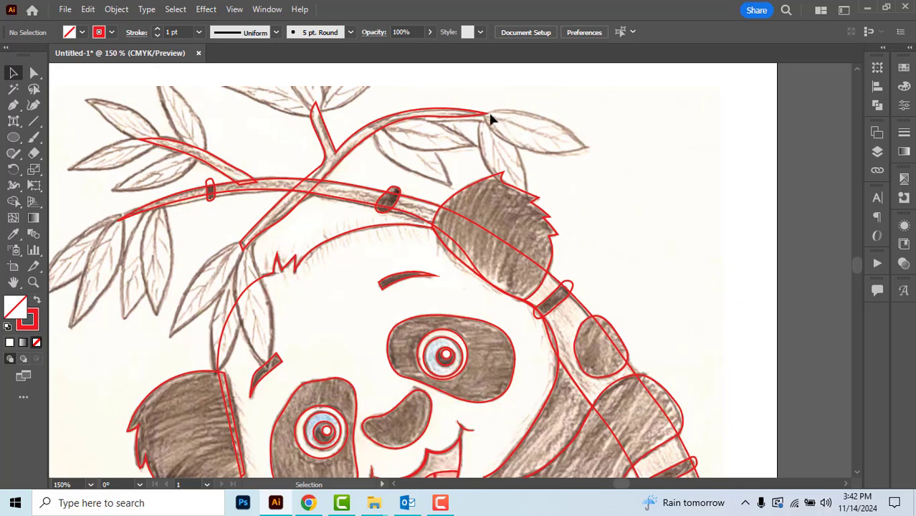
{"action": "key", "text": "p"}
{"action": "key", "text": "shift+grave"}
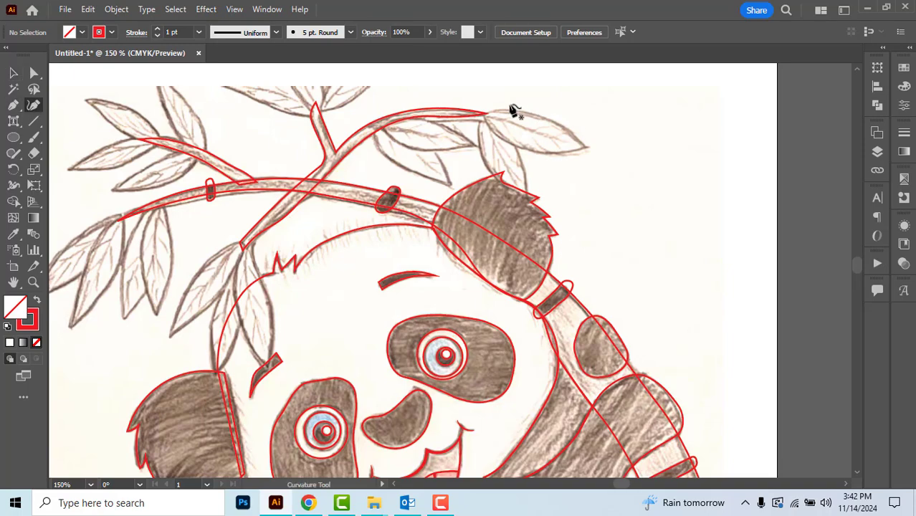
{"action": "scroll", "coordinate": [513, 111], "scroll_direction": "up", "scroll_amount": 2}
{"action": "scroll", "coordinate": [515, 111], "scroll_direction": "up", "scroll_amount": 2}
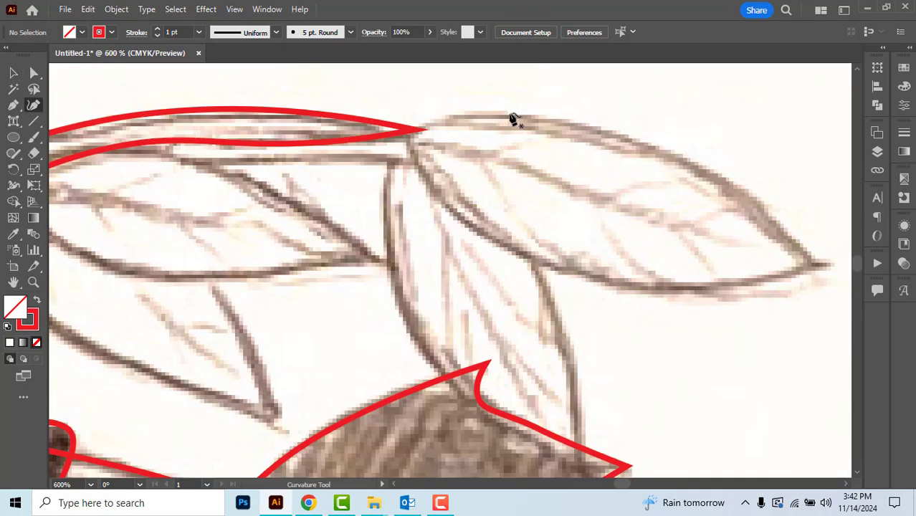
{"action": "left_click", "coordinate": [407, 138]}
{"action": "left_click", "coordinate": [421, 173]}
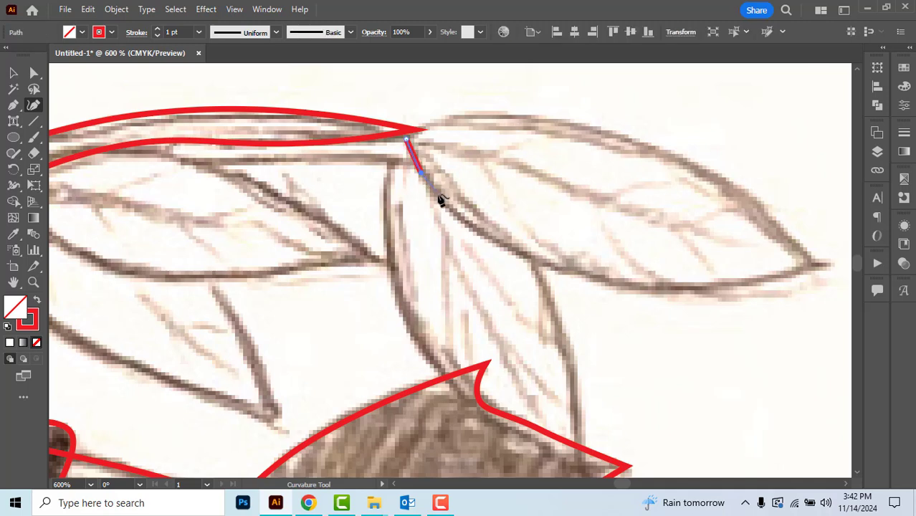
{"action": "left_click", "coordinate": [453, 213]}
{"action": "left_click", "coordinate": [496, 241]}
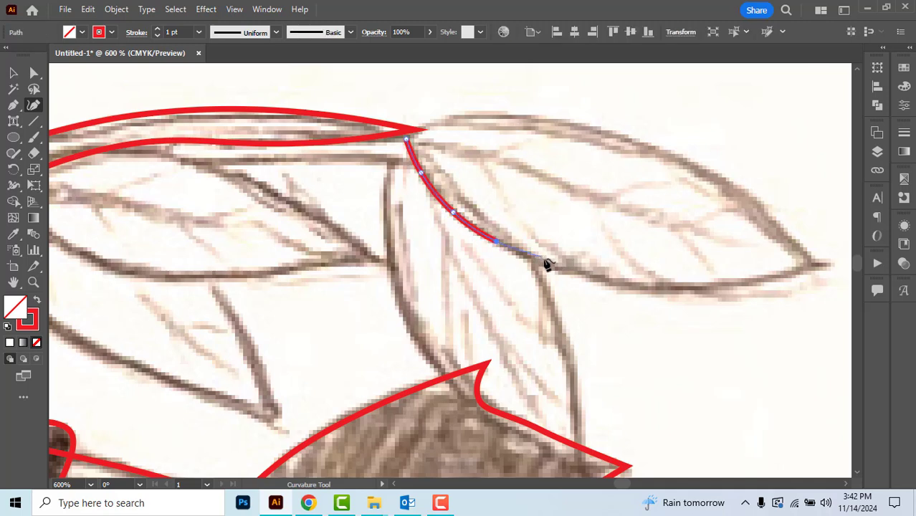
{"action": "left_click", "coordinate": [550, 263]}
{"action": "left_click", "coordinate": [628, 281]}
{"action": "left_click", "coordinate": [742, 284]}
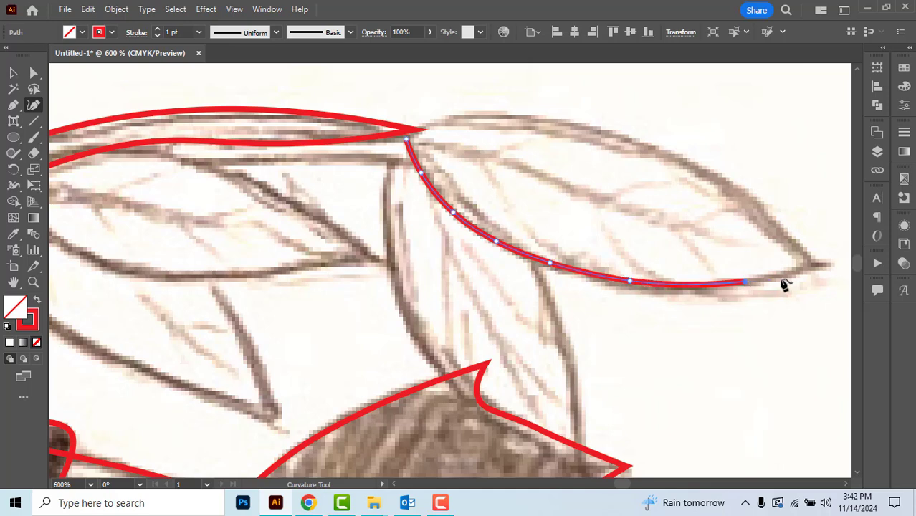
{"action": "left_click", "coordinate": [819, 263]}
Step: Continue the leaf's outline from its tip back along the upper edge and close it at its starting point
{"action": "left_click", "coordinate": [762, 208]}
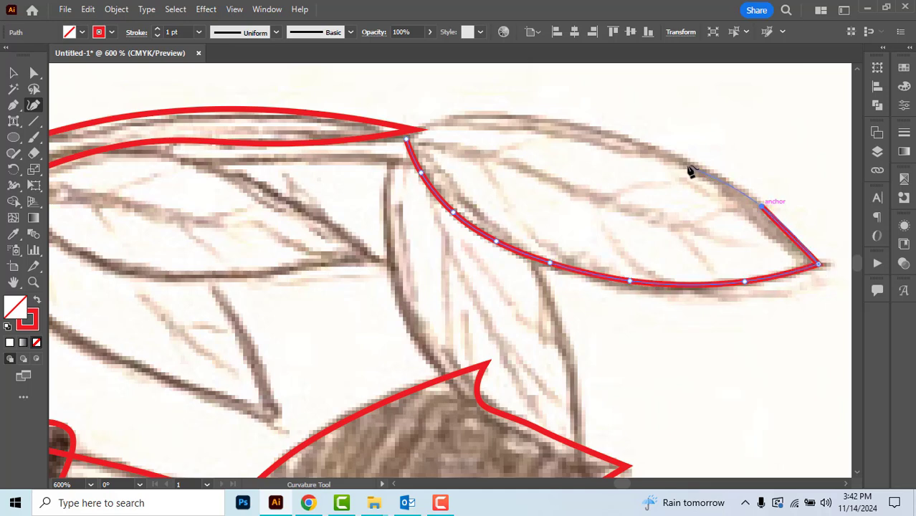
{"action": "left_click", "coordinate": [686, 166]}
{"action": "left_click", "coordinate": [606, 134]}
{"action": "left_click", "coordinate": [516, 119]}
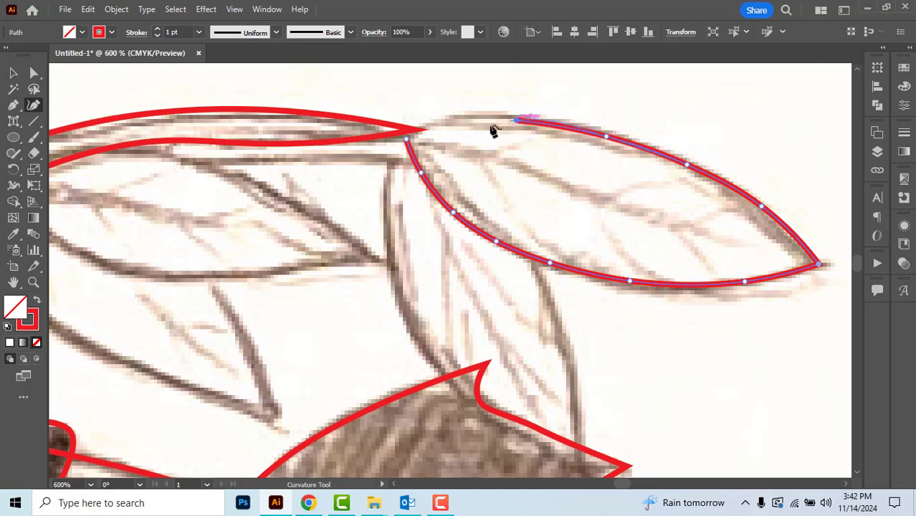
{"action": "left_click", "coordinate": [459, 122]}
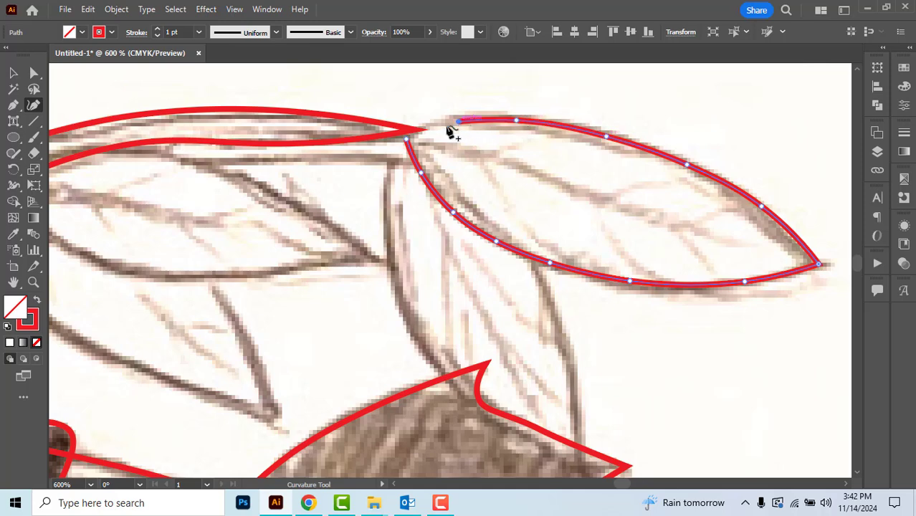
{"action": "left_click", "coordinate": [407, 139]}
Step: Lock the closed outline of the rightmost leaf
{"action": "left_click", "coordinate": [114, 9]}
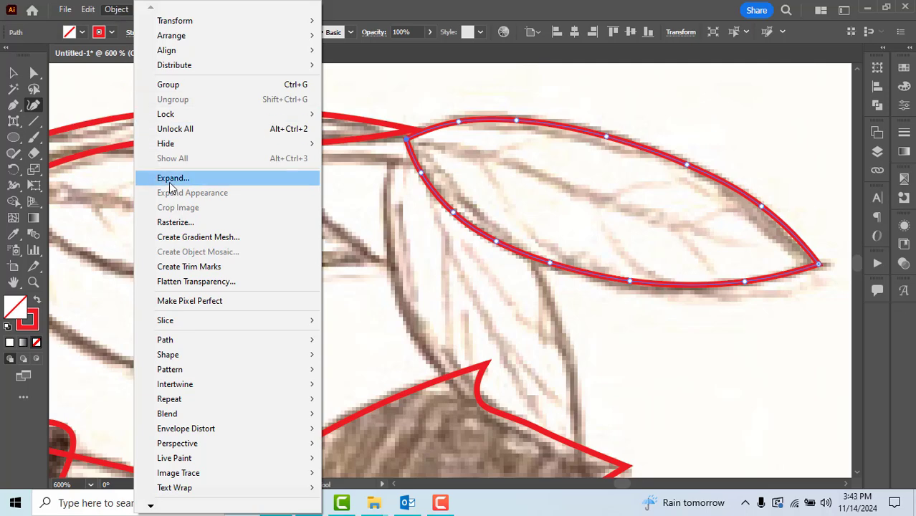
{"action": "mouse_move", "coordinate": [167, 114]}
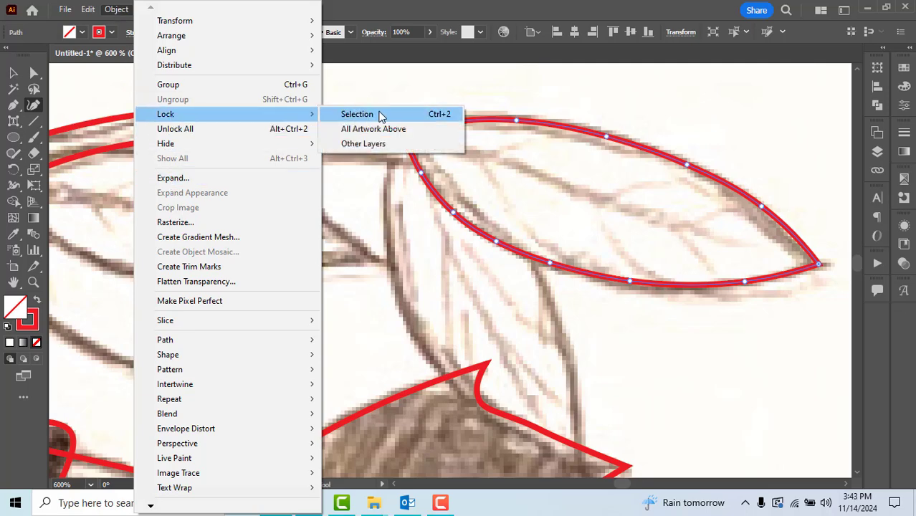
{"action": "left_click", "coordinate": [379, 116]}
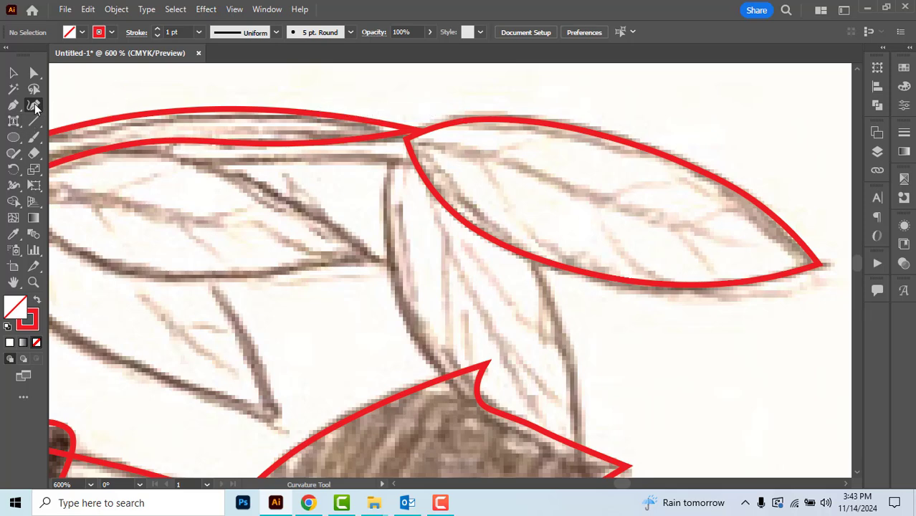
Step: Trace the leaf's central vein with the Curvature tool, from the leaf's base to just short of its tip
{"action": "left_click", "coordinate": [408, 141]}
{"action": "left_click", "coordinate": [449, 146]}
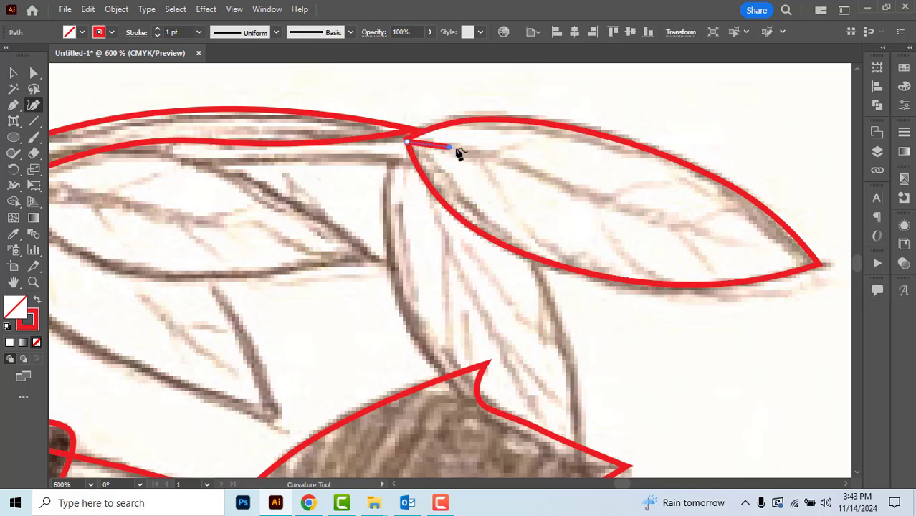
{"action": "left_click", "coordinate": [502, 157]}
{"action": "left_click", "coordinate": [545, 177]}
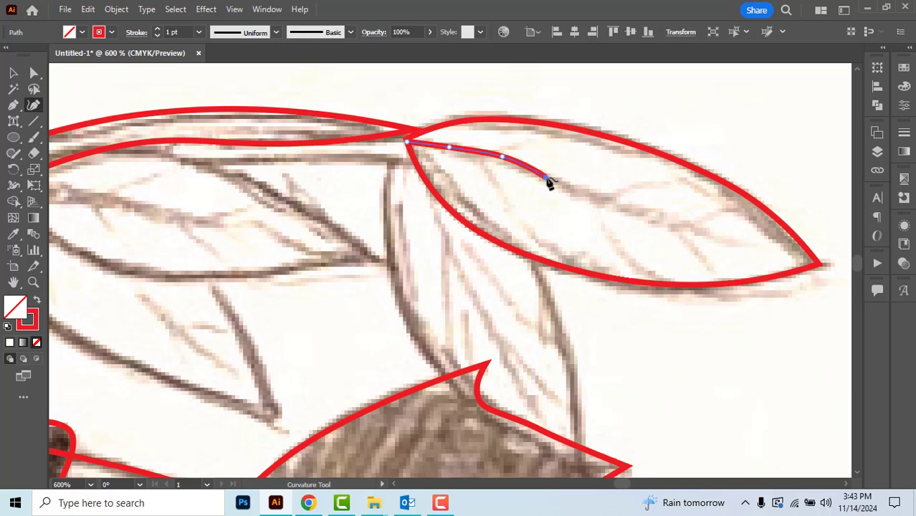
{"action": "left_click", "coordinate": [605, 200]}
{"action": "left_click", "coordinate": [650, 217]}
{"action": "left_click", "coordinate": [696, 230]}
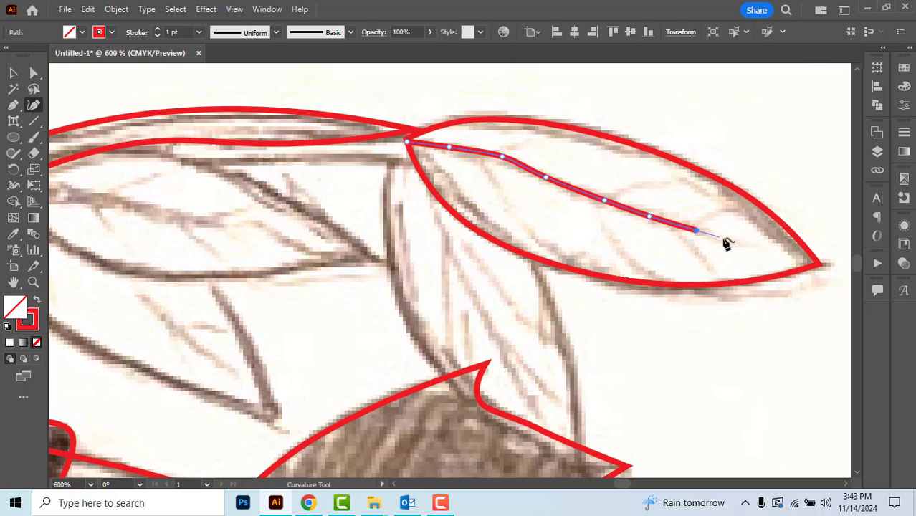
{"action": "left_click", "coordinate": [753, 243]}
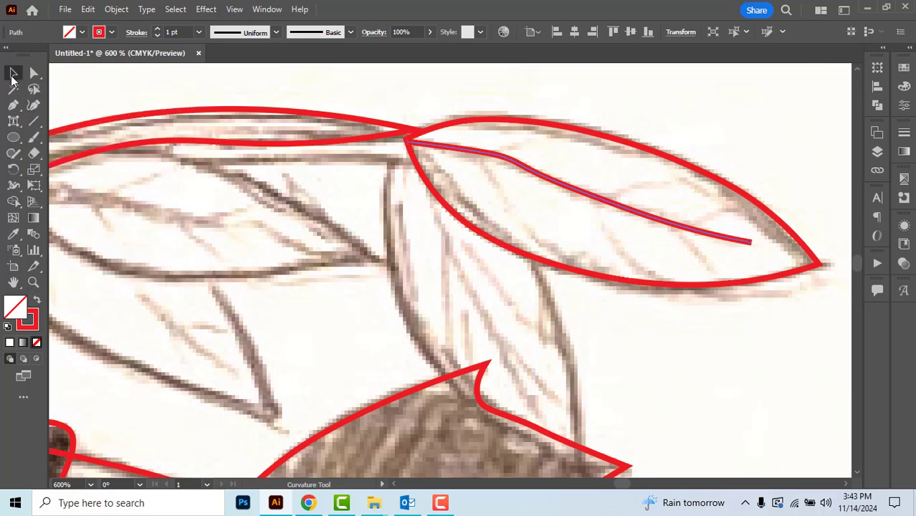
Step: Give the central vein the tapered Width Profile 4 and a stroke weight of 2 pt
{"action": "left_click", "coordinate": [12, 74]}
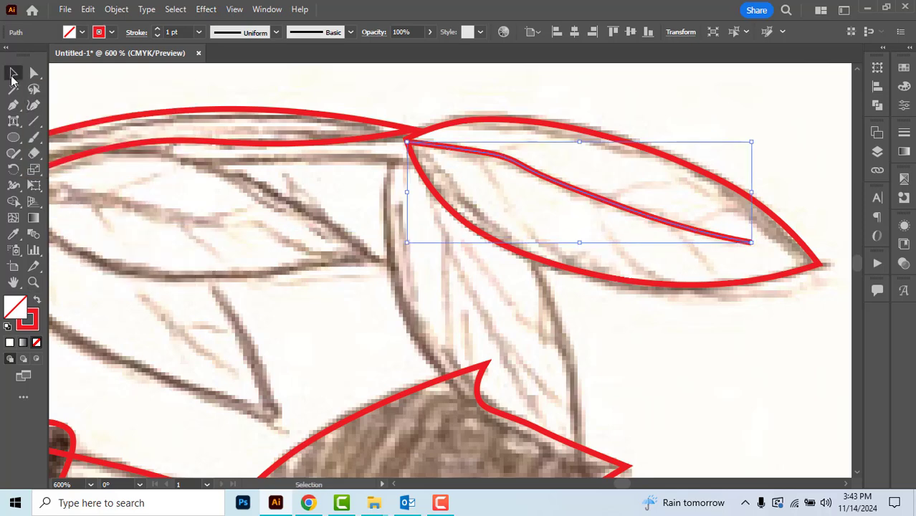
{"action": "left_click", "coordinate": [276, 33]}
{"action": "key", "text": "Escape"}
{"action": "left_click", "coordinate": [182, 32]}
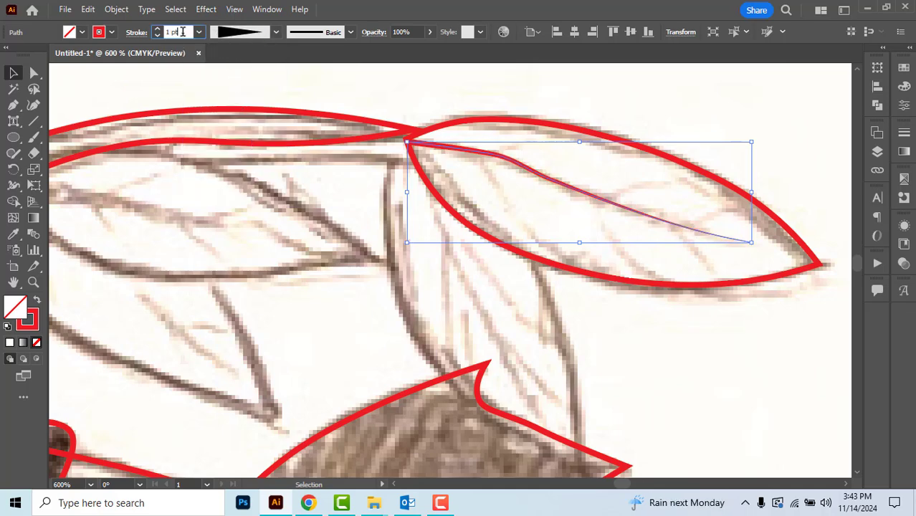
{"action": "key", "text": "Up"}
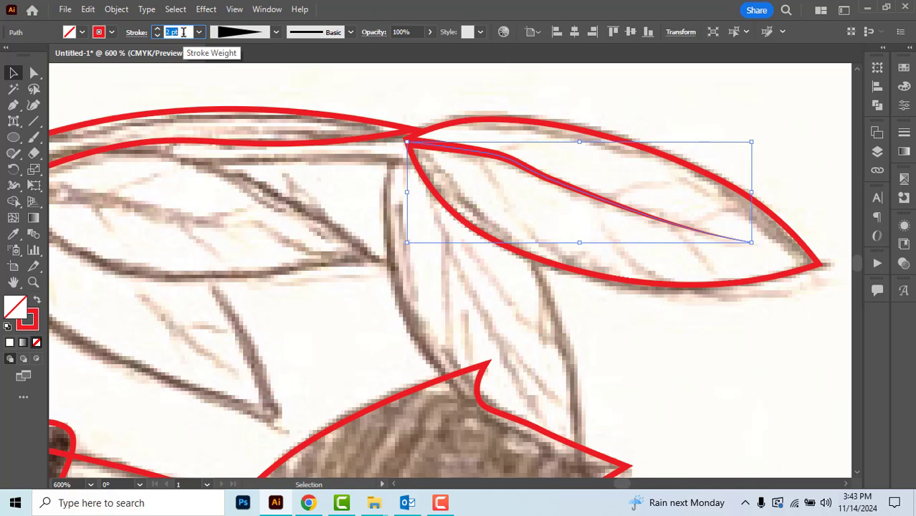
Step: Lock the tapered central vein of the leaf
{"action": "left_click", "coordinate": [34, 105]}
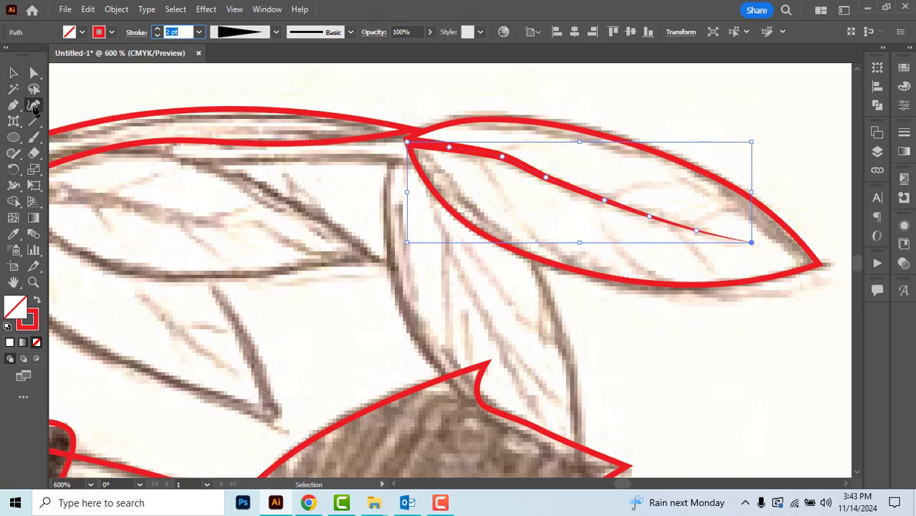
{"action": "left_click", "coordinate": [117, 10]}
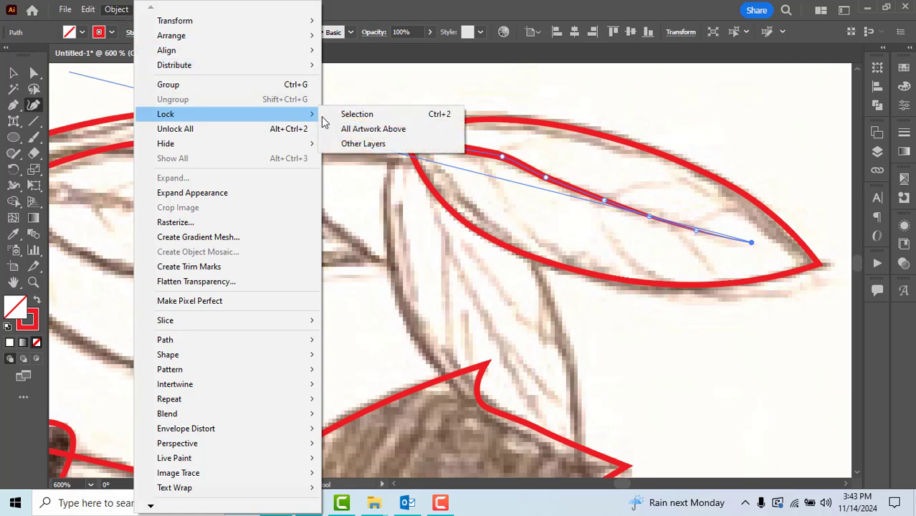
{"action": "left_click", "coordinate": [341, 115]}
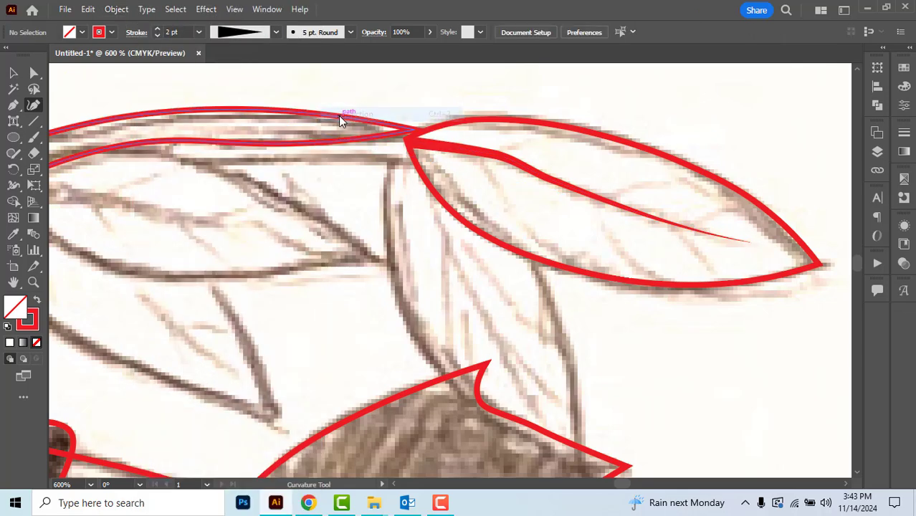
Step: Trace the side vein nearest the leaf's base with the Curvature tool, from the central vein down toward the lower edge
{"action": "left_click", "coordinate": [472, 150]}
{"action": "left_click", "coordinate": [486, 166]}
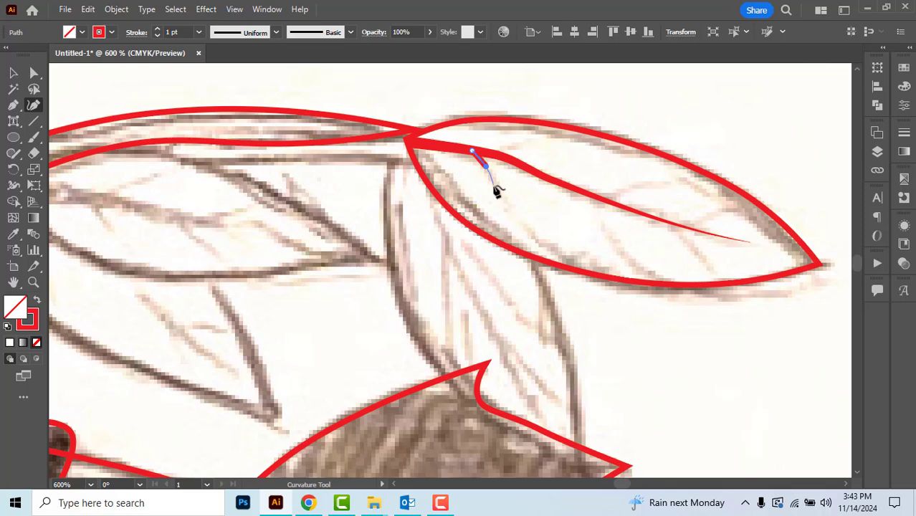
{"action": "left_click", "coordinate": [494, 186]}
{"action": "left_click", "coordinate": [507, 207]}
{"action": "left_click", "coordinate": [528, 230]}
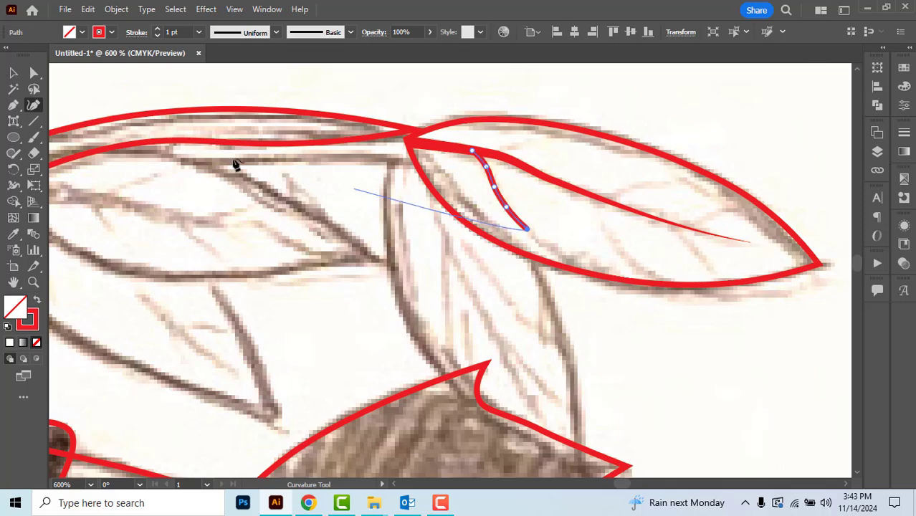
Step: Apply the tapered Width Profile 4 to the side vein nearest the leaf's base and deselect it
{"action": "left_click", "coordinate": [13, 72]}
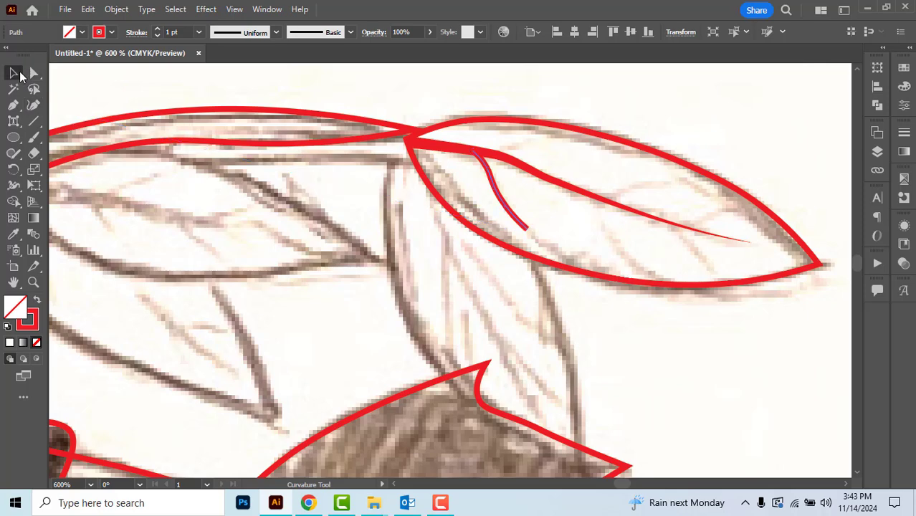
{"action": "left_click", "coordinate": [276, 33]}
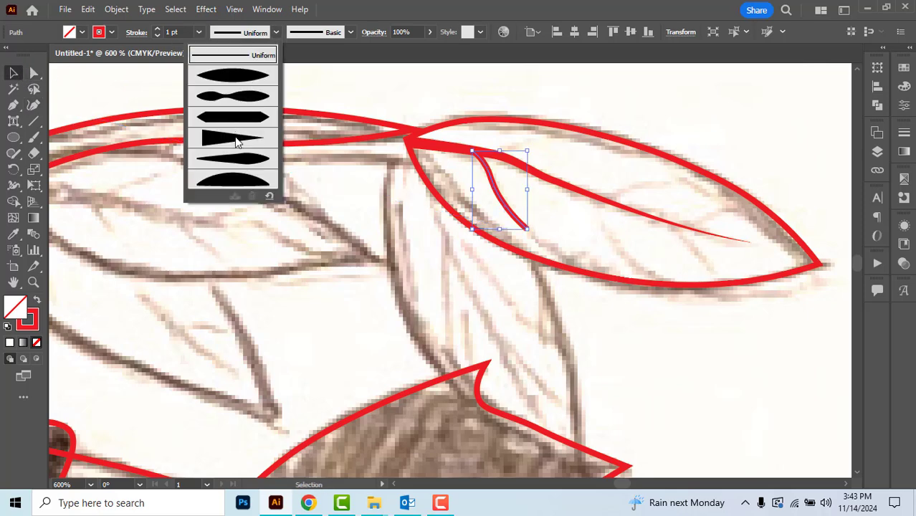
{"action": "left_click", "coordinate": [236, 139]}
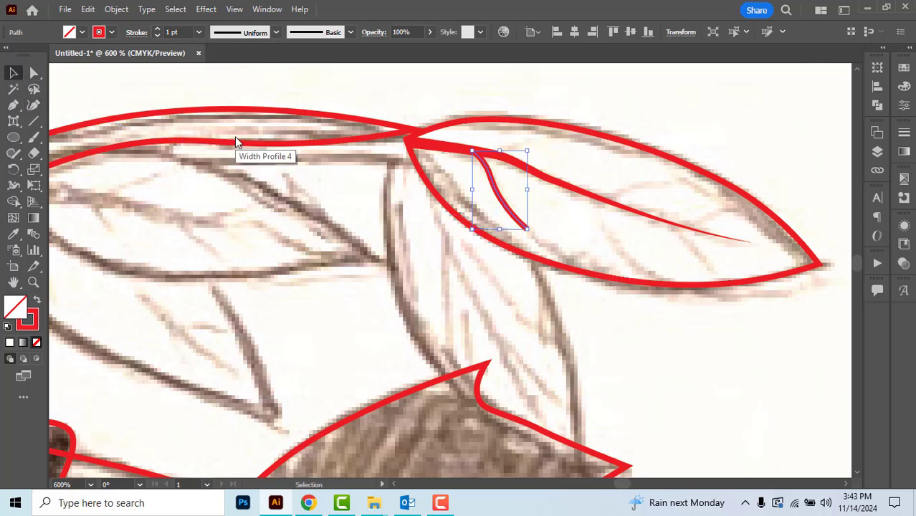
{"action": "left_click", "coordinate": [546, 180]}
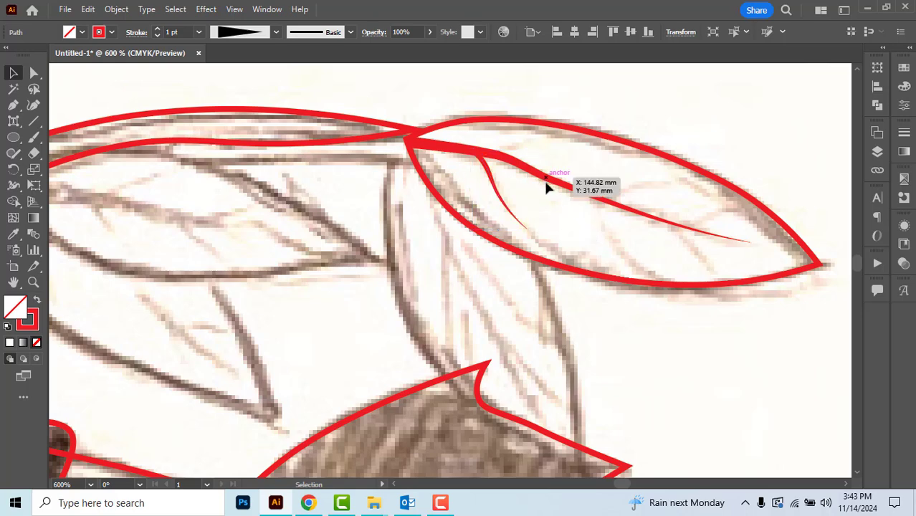
Step: Trace a second lower side vein from the middle of the central vein toward the leaf's lower edge with the Curvature tool
{"action": "left_click", "coordinate": [33, 105]}
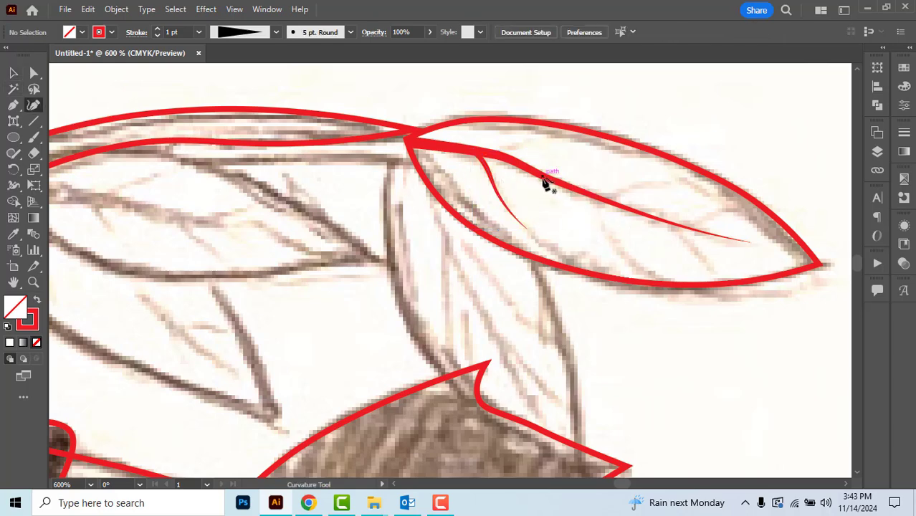
{"action": "left_click", "coordinate": [586, 195]}
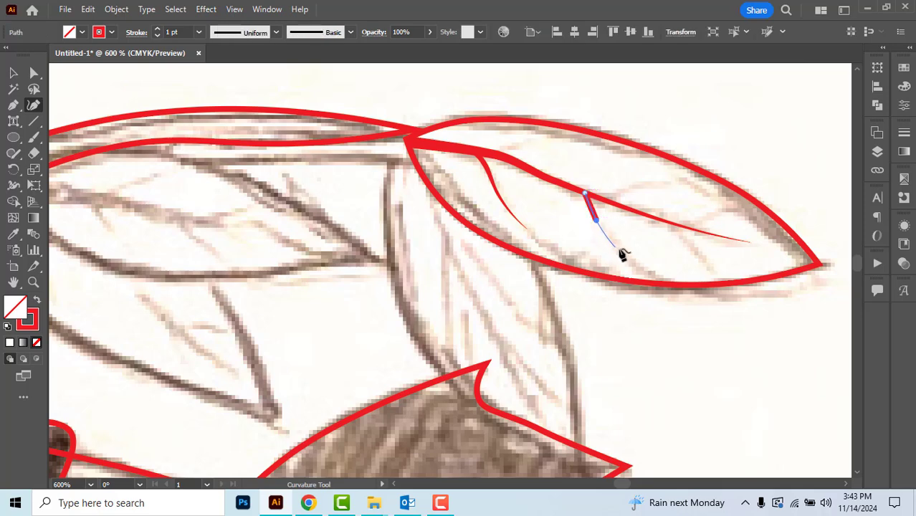
{"action": "left_click", "coordinate": [621, 248]}
{"action": "left_click", "coordinate": [652, 272]}
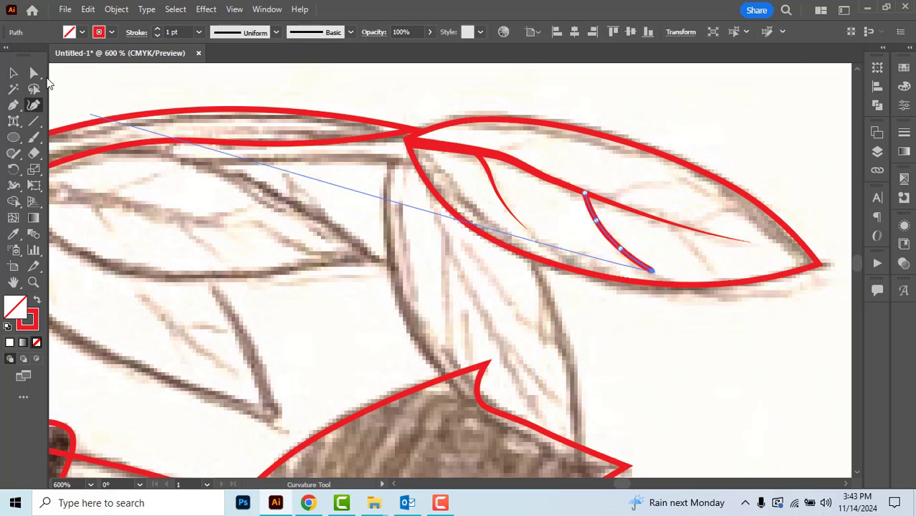
Step: Apply the tapered Width Profile 4 to the second lower side vein and return to the Curvature tool
{"action": "left_click", "coordinate": [13, 72]}
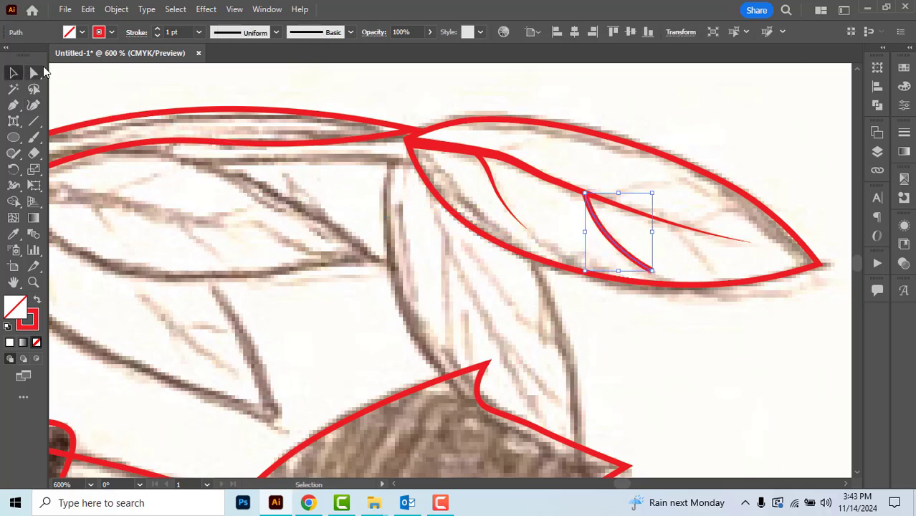
{"action": "left_click", "coordinate": [276, 32]}
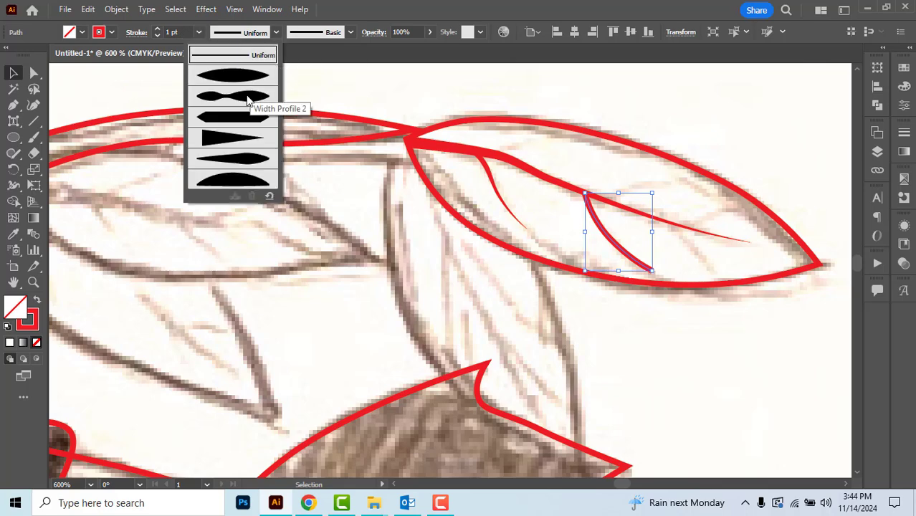
{"action": "left_click", "coordinate": [246, 138]}
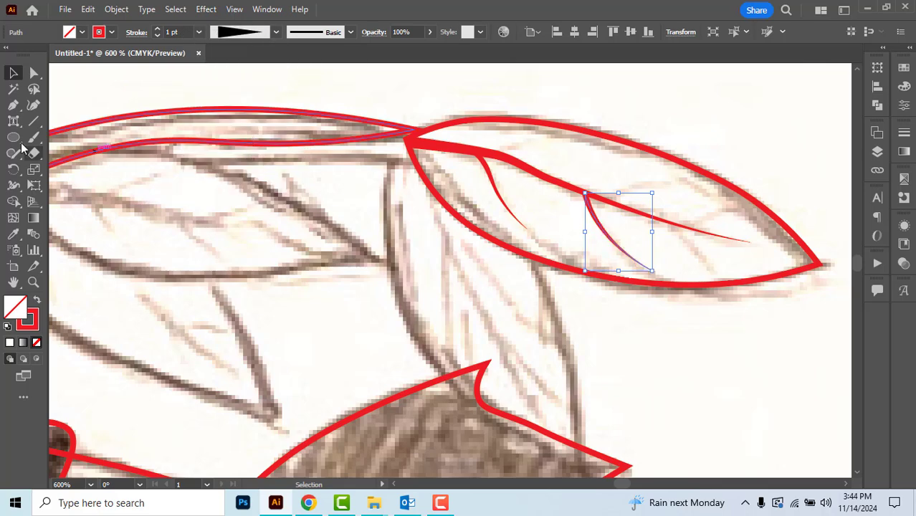
{"action": "left_click", "coordinate": [34, 104]}
{"action": "left_click", "coordinate": [652, 271]}
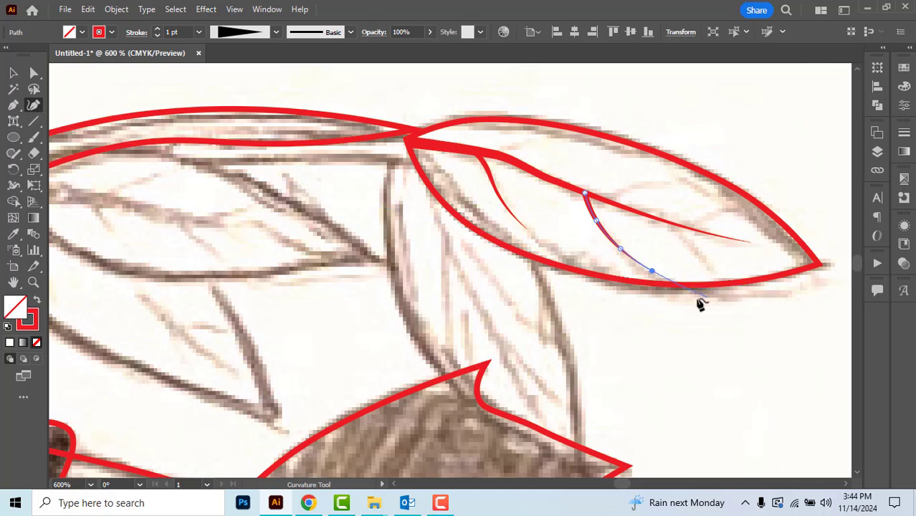
Step: Deselect the finished vein and trace a third lower side vein near the leaf's tip, from the central vein downward, with the Curvature tool
{"action": "left_click", "coordinate": [13, 72]}
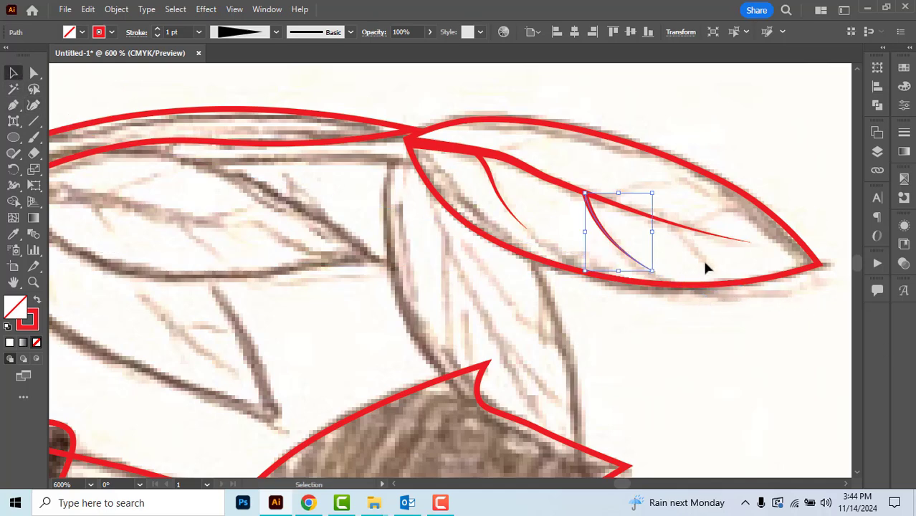
{"action": "left_click", "coordinate": [706, 268]}
{"action": "left_click", "coordinate": [33, 105]}
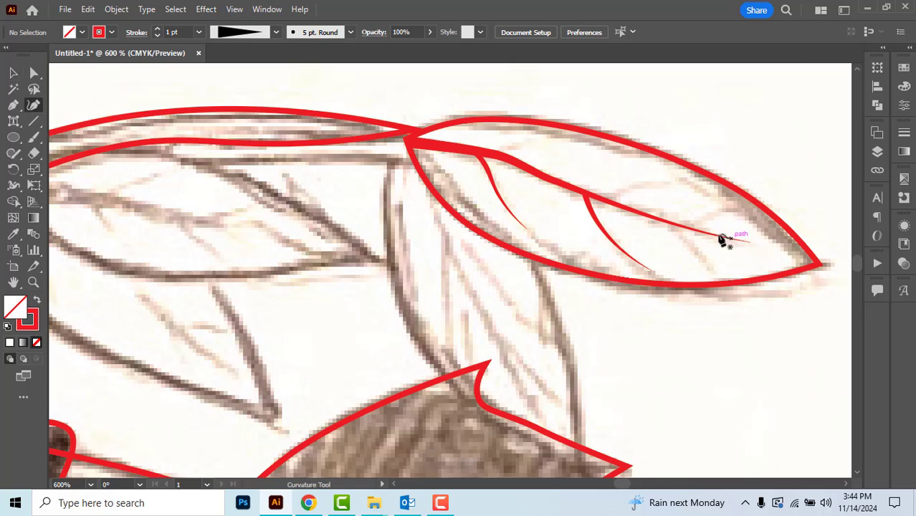
{"action": "left_click", "coordinate": [671, 224]}
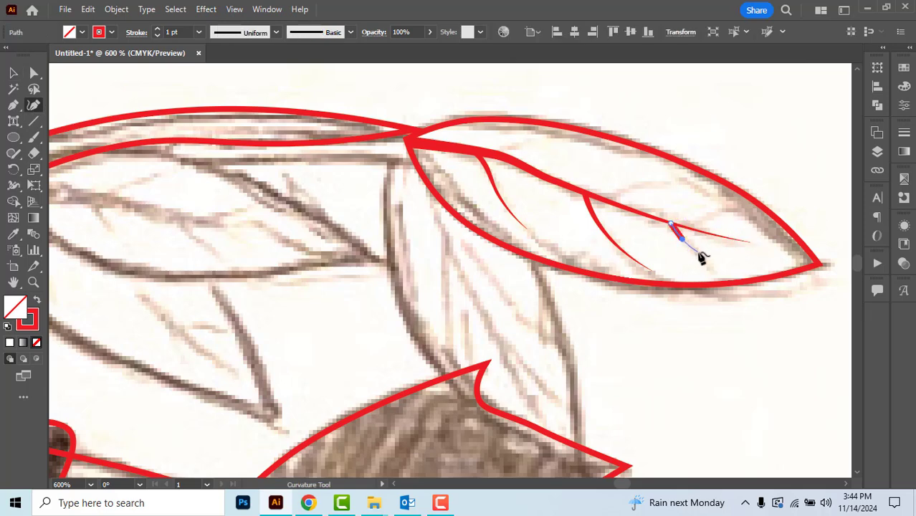
{"action": "left_click", "coordinate": [701, 257]}
{"action": "left_click", "coordinate": [719, 271]}
Step: Apply the tapered Width Profile 4 to the third lower side vein near the leaf's tip
{"action": "left_click", "coordinate": [13, 72]}
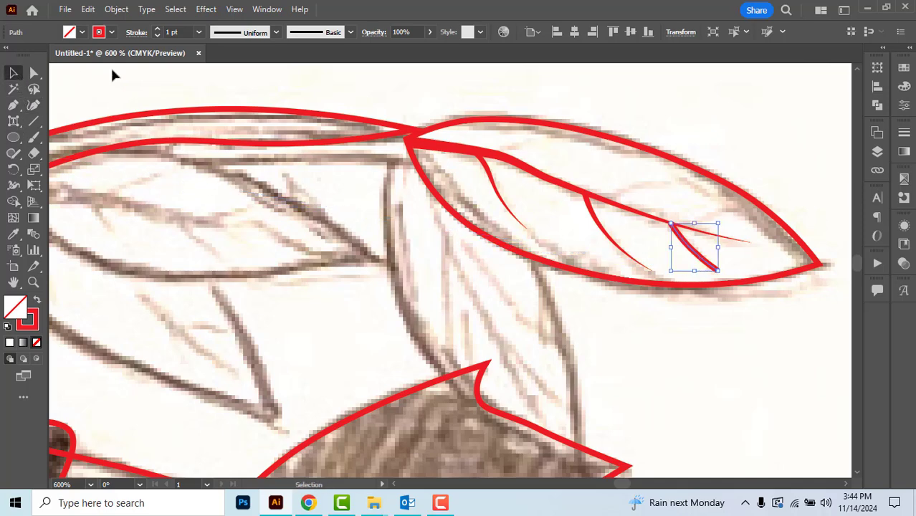
{"action": "left_click", "coordinate": [275, 34]}
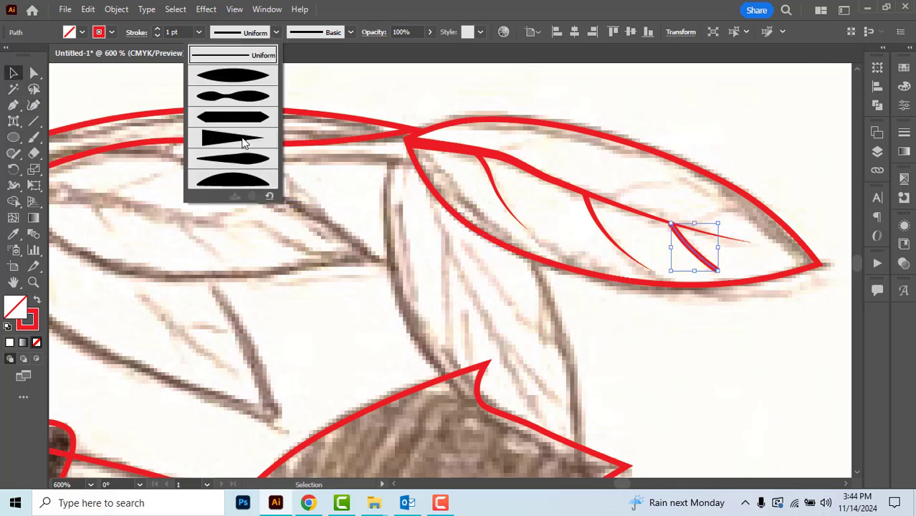
{"action": "left_click", "coordinate": [242, 140]}
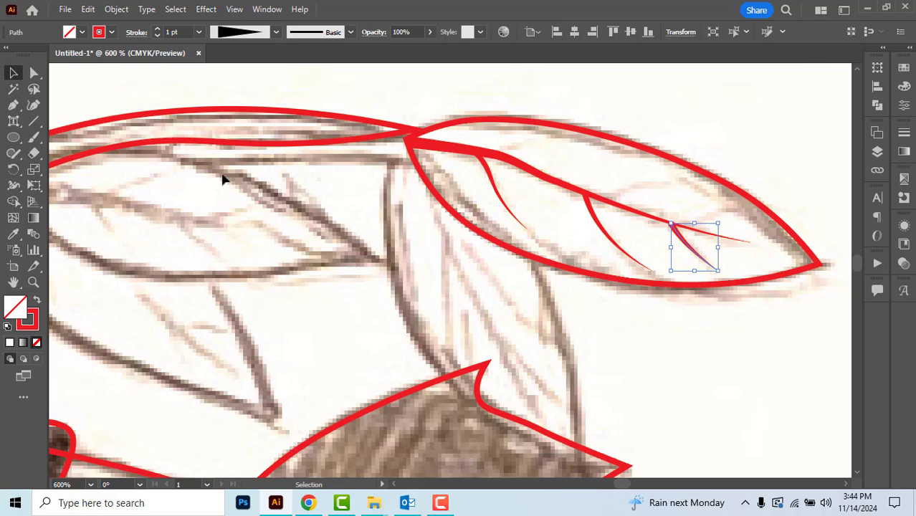
Step: Draw a short curved upper side vein near the leaf's base with the Curvature tool and give its stroke the tapered triangular width profile
{"action": "left_click", "coordinate": [625, 118]}
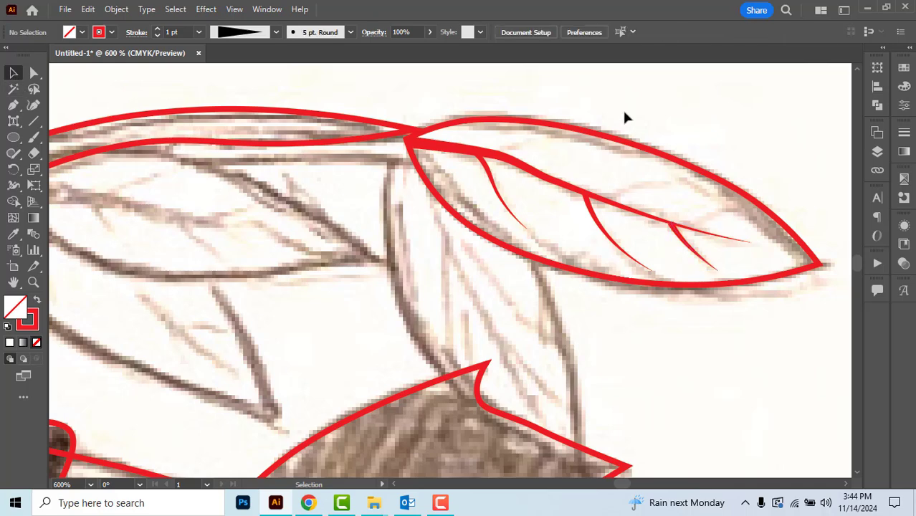
{"action": "left_click", "coordinate": [34, 106]}
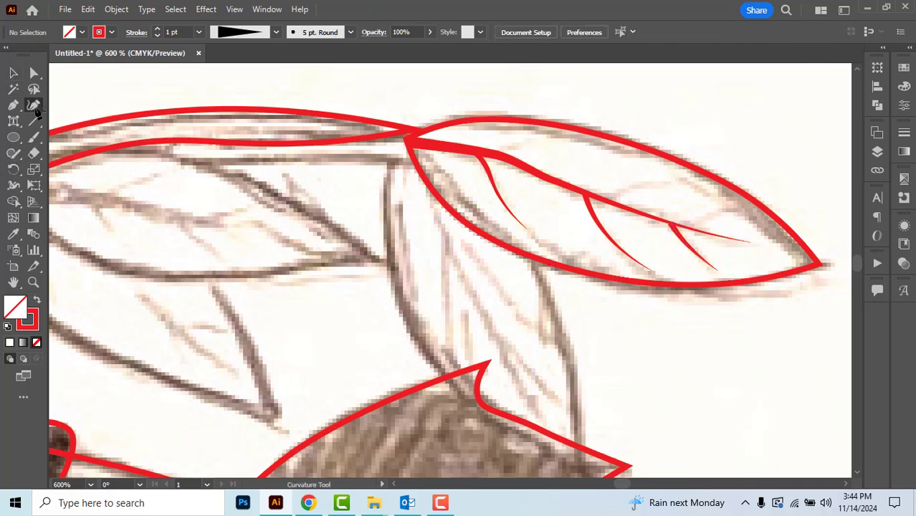
{"action": "left_click", "coordinate": [497, 155]}
{"action": "left_click", "coordinate": [513, 146]}
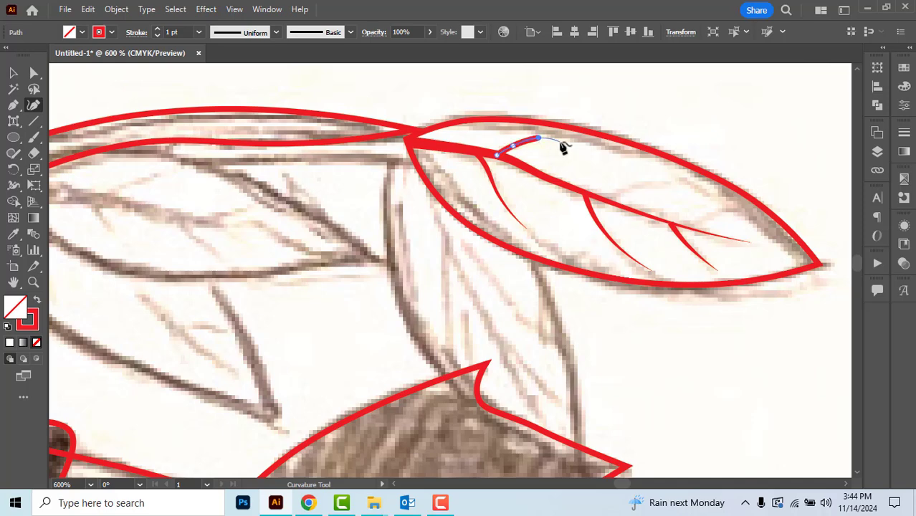
{"action": "key", "text": "Escape"}
{"action": "left_click", "coordinate": [277, 33]}
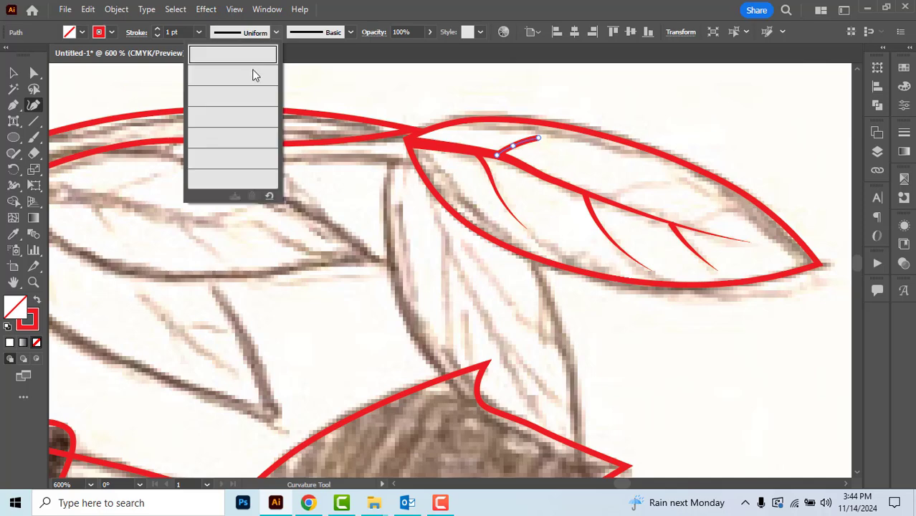
{"action": "key", "text": "Escape"}
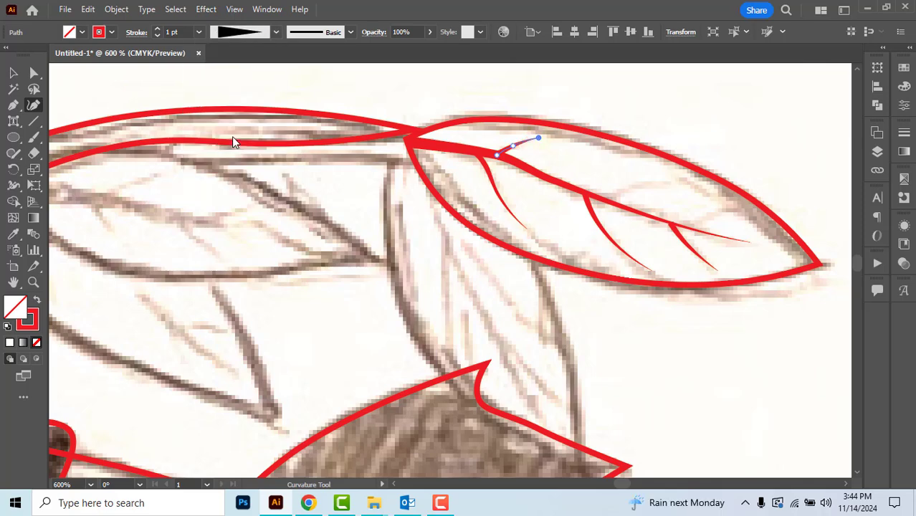
{"action": "left_click", "coordinate": [13, 72]}
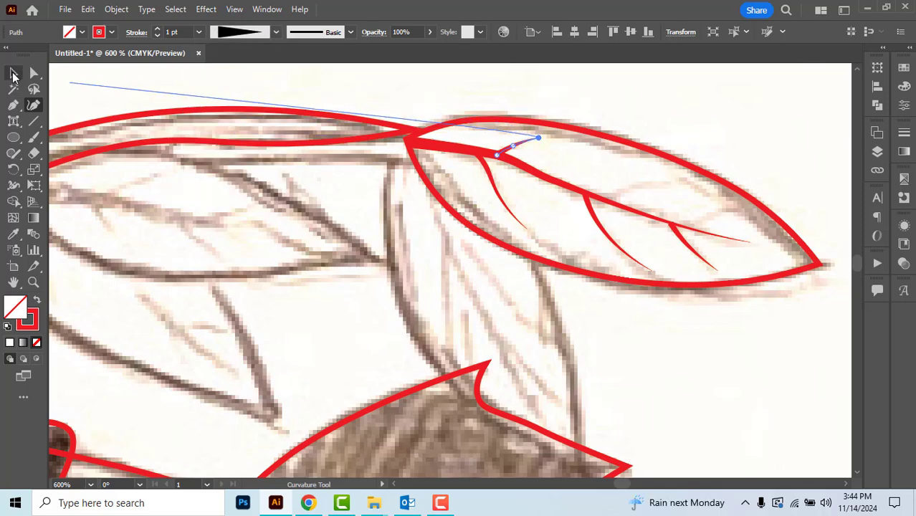
{"action": "left_click", "coordinate": [564, 158]}
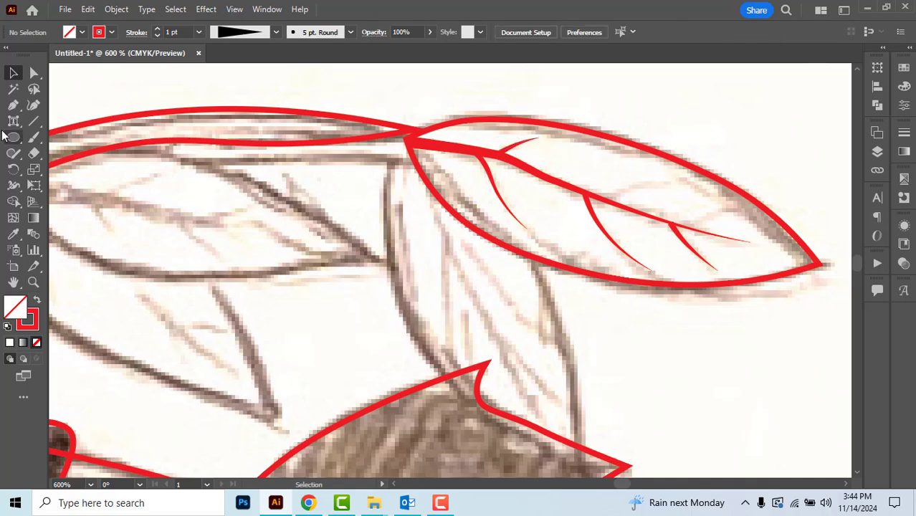
Step: Draw a second curved upper side vein from the middle of the midrib and apply the tapered triangular width profile to it
{"action": "left_click", "coordinate": [34, 106]}
{"action": "left_click", "coordinate": [604, 200]}
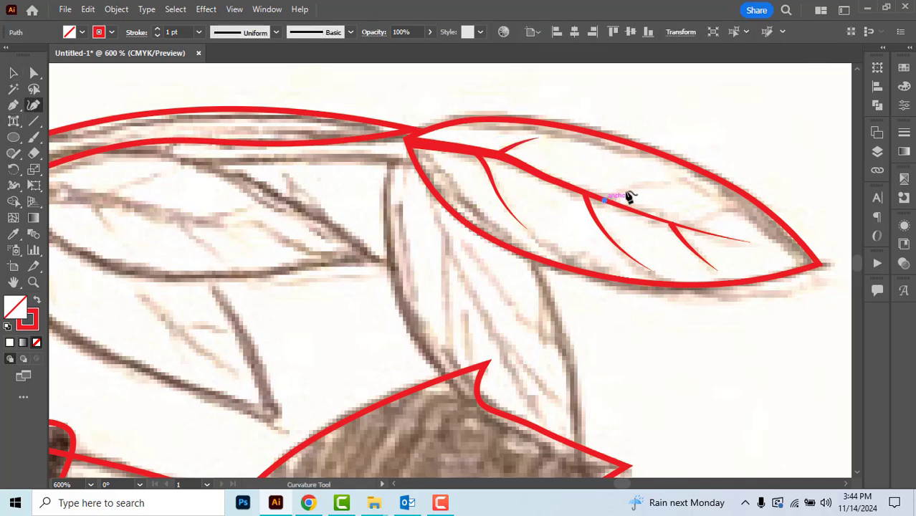
{"action": "left_click", "coordinate": [627, 192]}
{"action": "left_click", "coordinate": [671, 186]}
{"action": "left_click", "coordinate": [278, 32]}
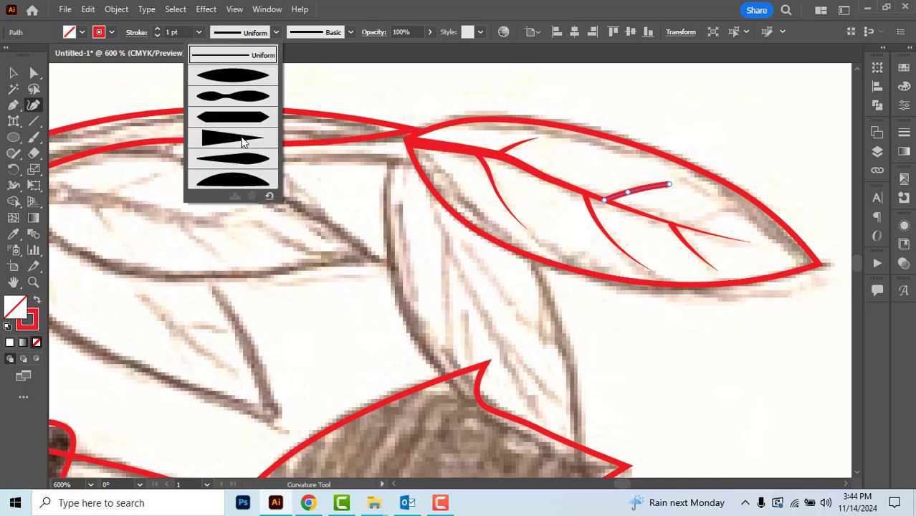
{"action": "left_click", "coordinate": [241, 141]}
{"action": "left_click", "coordinate": [13, 72]}
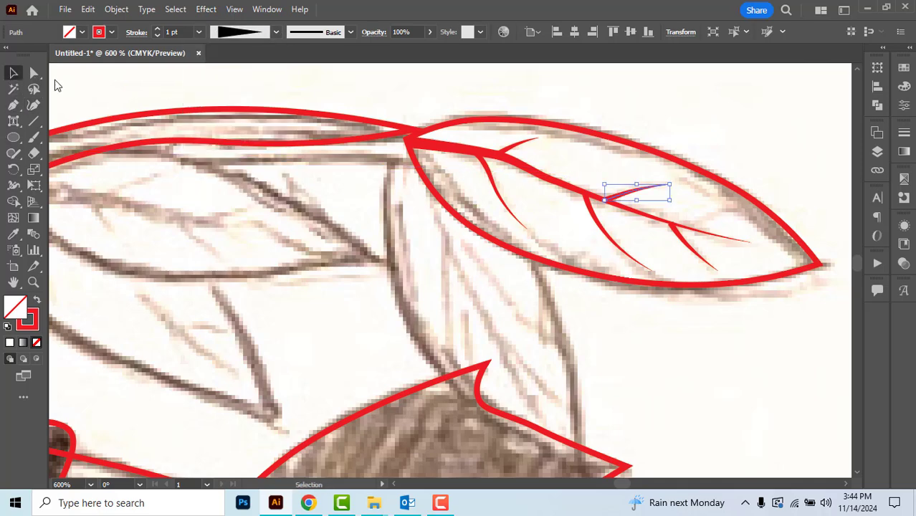
{"action": "left_click", "coordinate": [34, 105]}
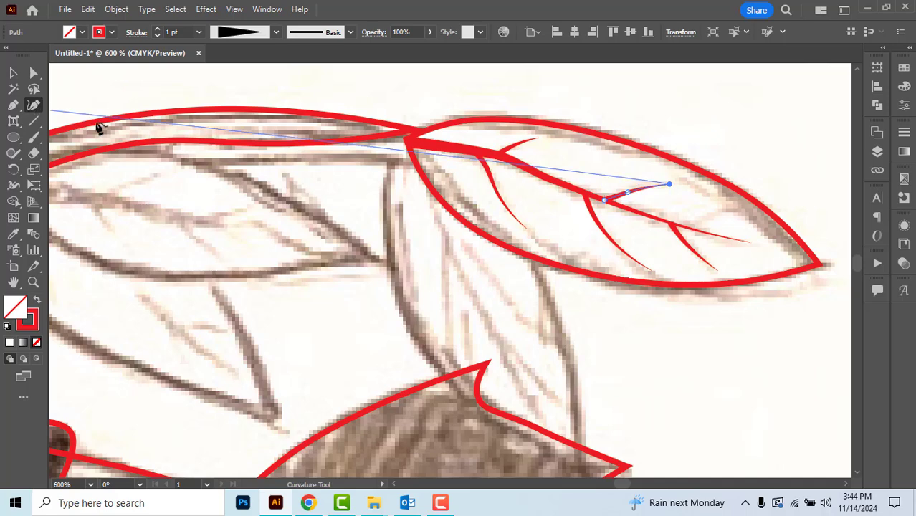
{"action": "left_click", "coordinate": [13, 72]}
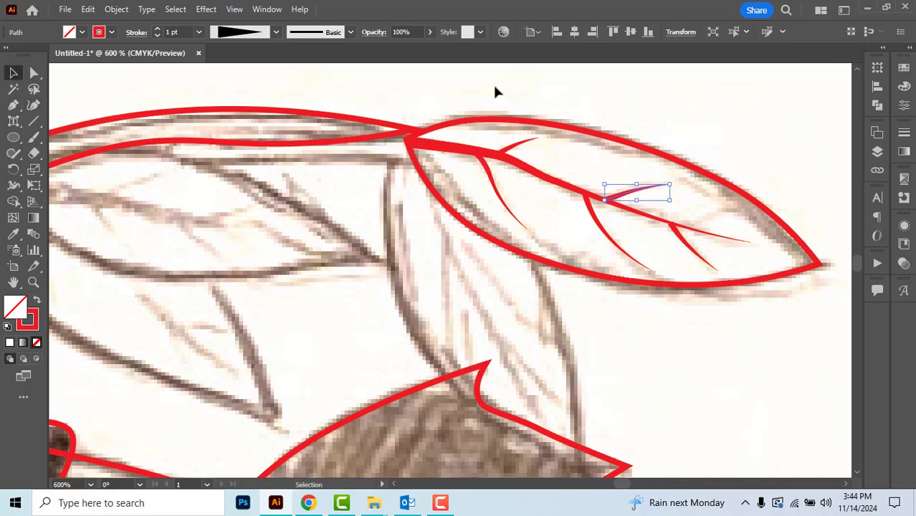
{"action": "left_click", "coordinate": [748, 143]}
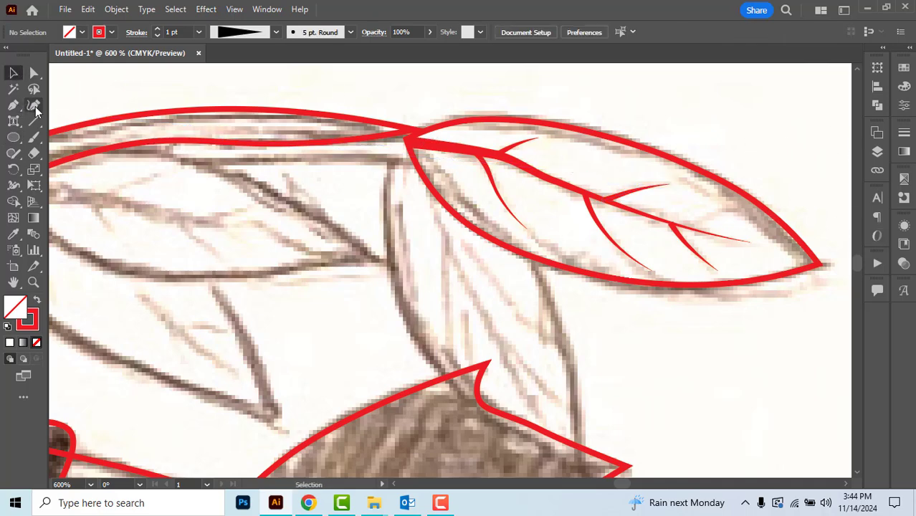
Step: Add a third curved upper side vein near the leaf's tip and taper its stroke with the triangular width profile
{"action": "left_click", "coordinate": [33, 106]}
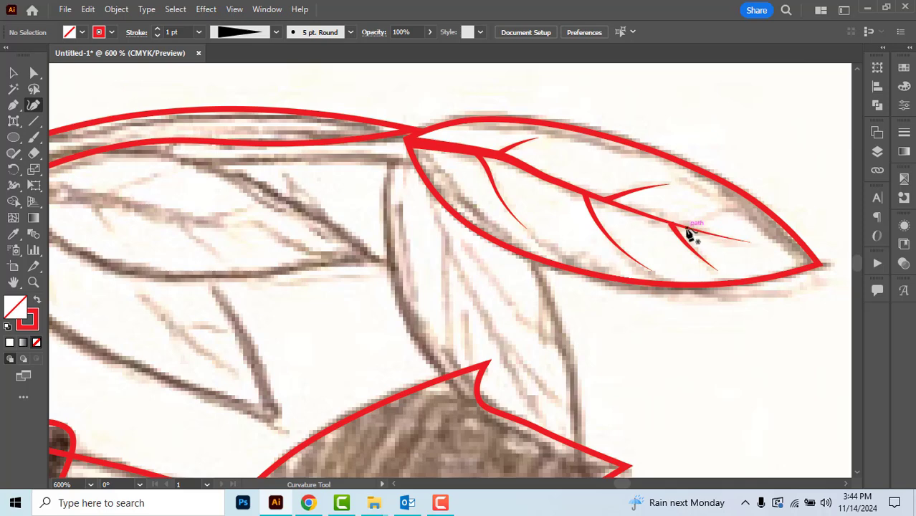
{"action": "left_click", "coordinate": [693, 231]}
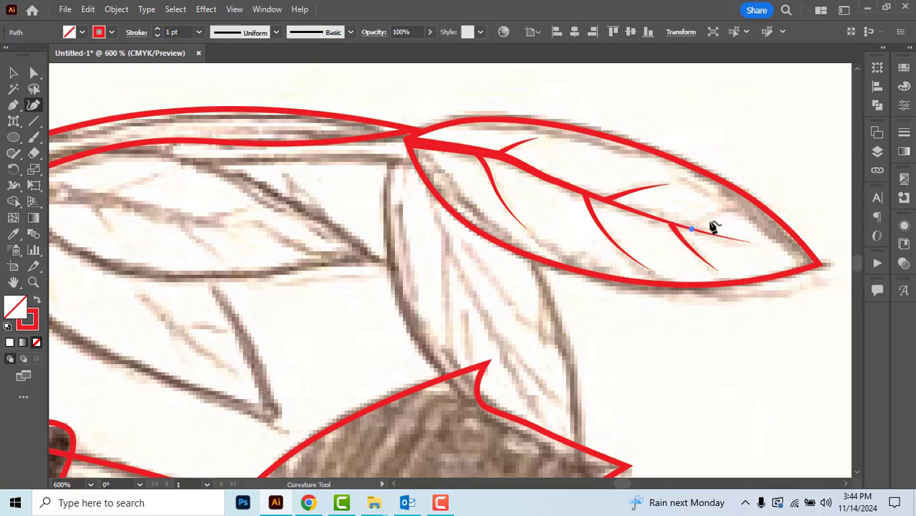
{"action": "left_click", "coordinate": [709, 221]}
{"action": "key", "text": "Escape"}
{"action": "left_click", "coordinate": [280, 32]}
{"action": "left_click", "coordinate": [229, 136]}
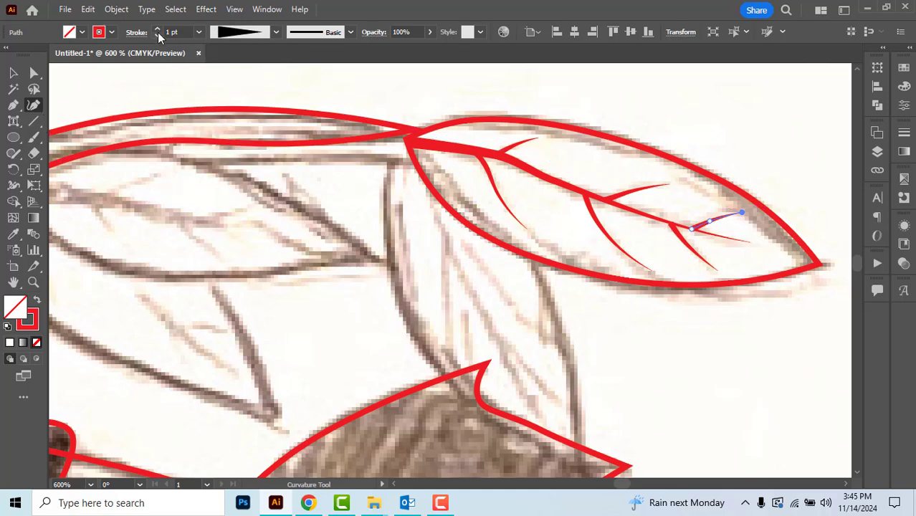
{"action": "key", "text": "v"}
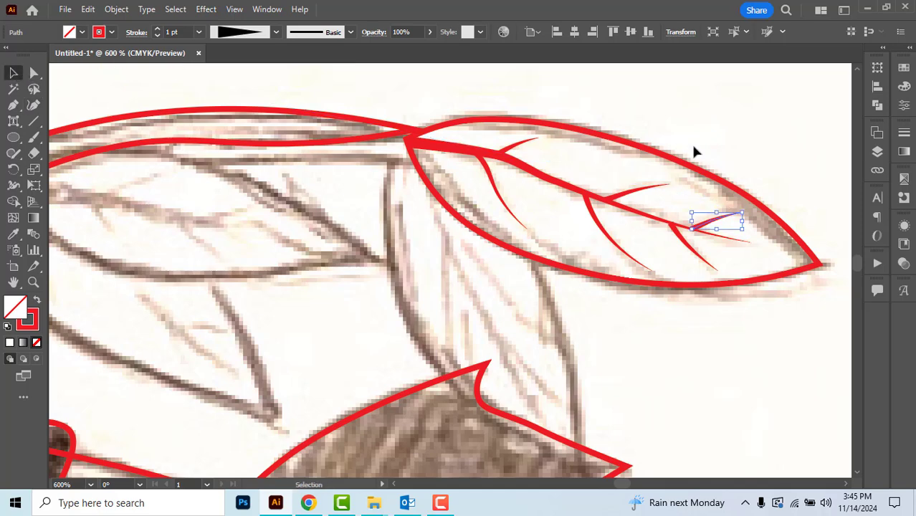
{"action": "left_click", "coordinate": [708, 129]}
Step: Unlock all locked objects in the panda artwork, including the sketch image, and clear the selection
{"action": "scroll", "coordinate": [713, 129], "scroll_direction": "down", "scroll_amount": 1}
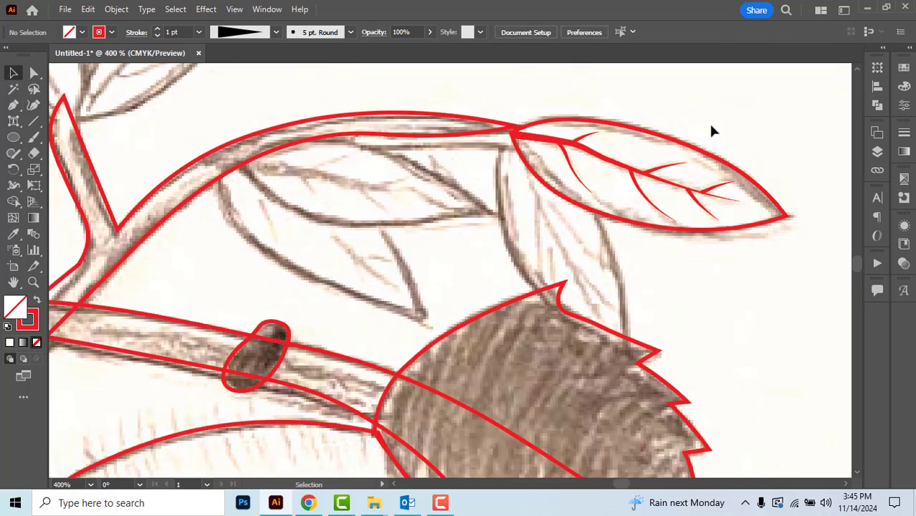
{"action": "scroll", "coordinate": [708, 137], "scroll_direction": "up", "scroll_amount": 1}
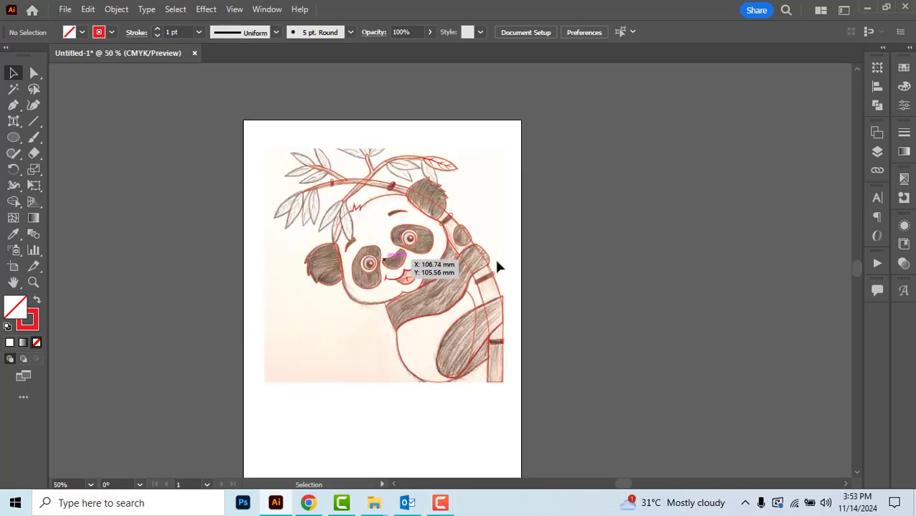
{"action": "scroll", "coordinate": [502, 224], "scroll_direction": "up", "scroll_amount": 1}
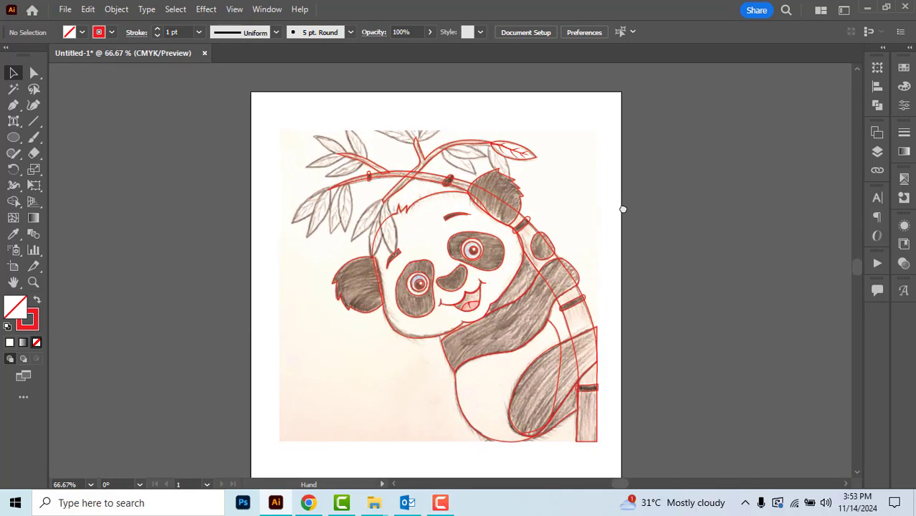
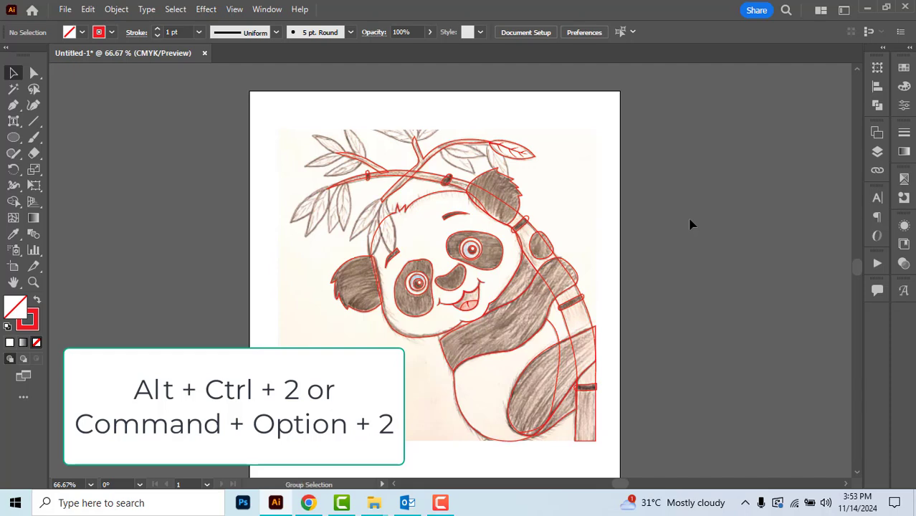
{"action": "key", "text": "ctrl+alt+2"}
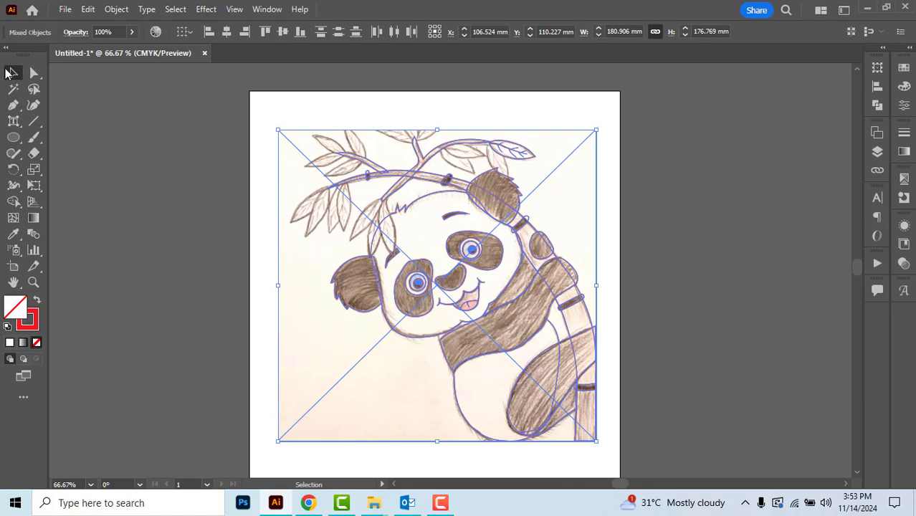
{"action": "left_click", "coordinate": [159, 125]}
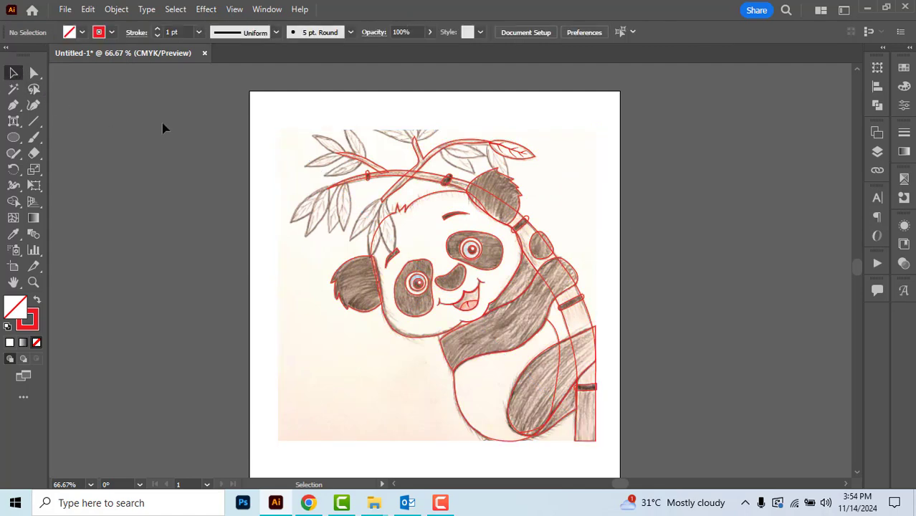
Step: Colour the veined leaf's outline with the dark green C=90 M=30 Y=95 K=30 stroke and fill the leaf with medium green
{"action": "scroll", "coordinate": [484, 161], "scroll_direction": "up", "scroll_amount": 2, "text": "alt"}
{"action": "scroll", "coordinate": [559, 146], "scroll_direction": "up", "scroll_amount": 3}
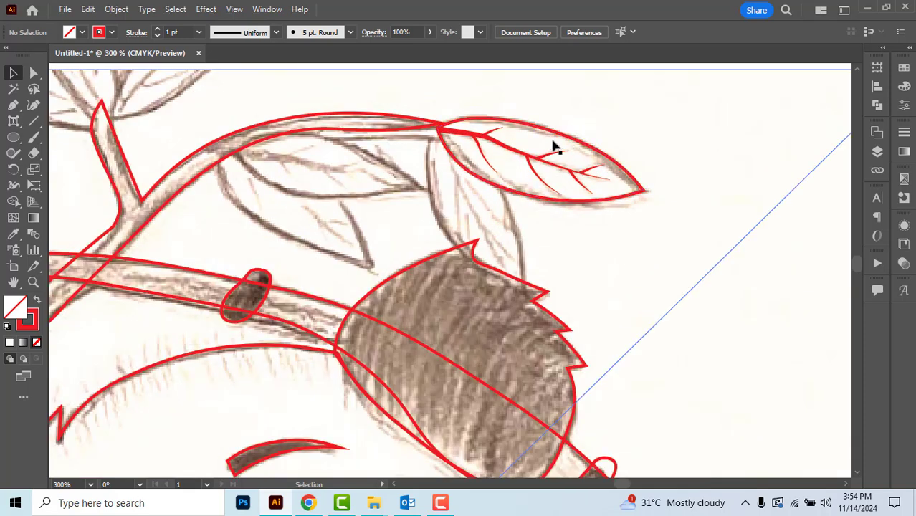
{"action": "left_click", "coordinate": [548, 136]}
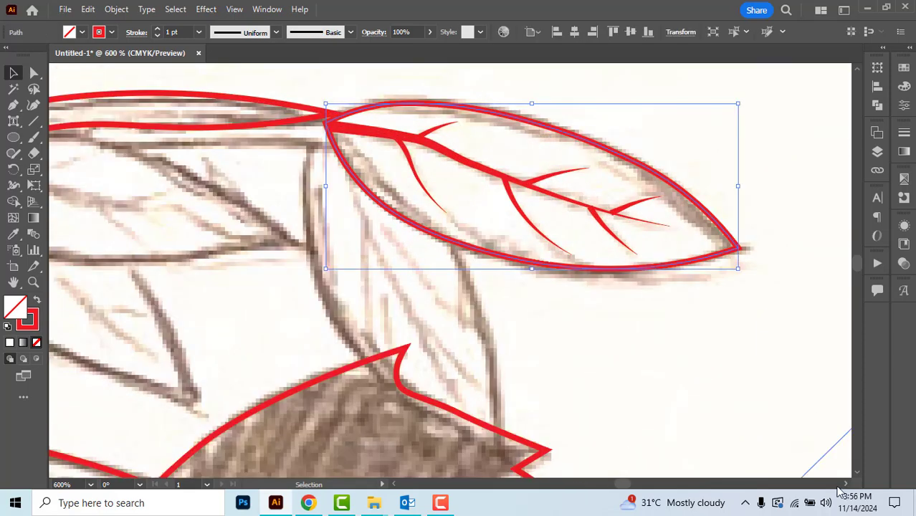
{"action": "left_click", "coordinate": [111, 32]}
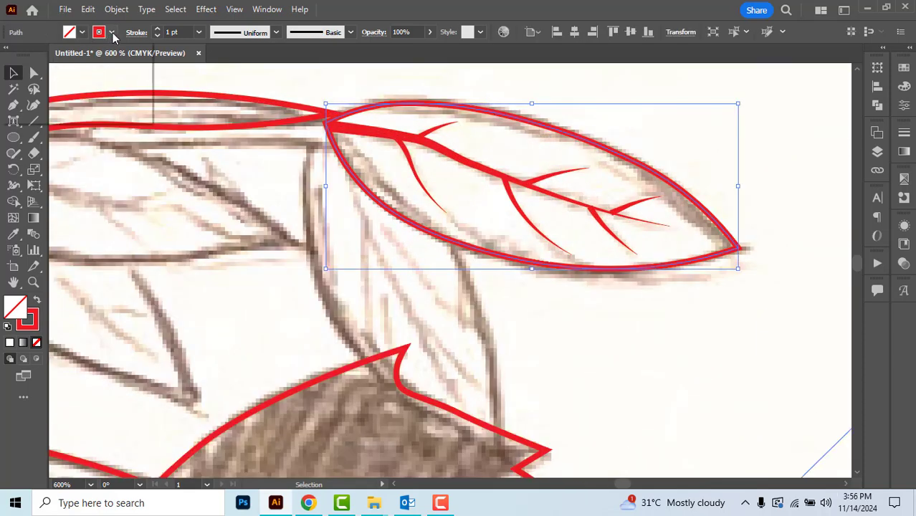
{"action": "left_click", "coordinate": [65, 66]}
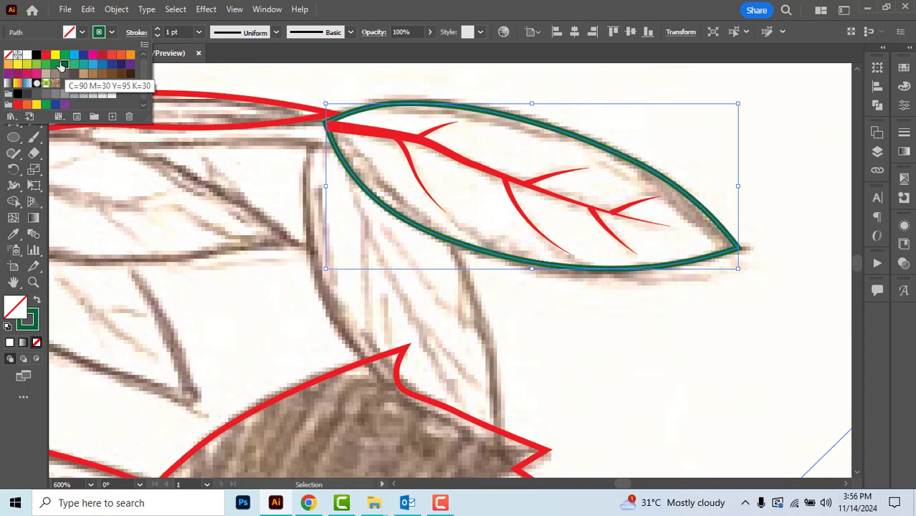
{"action": "left_click", "coordinate": [82, 33]}
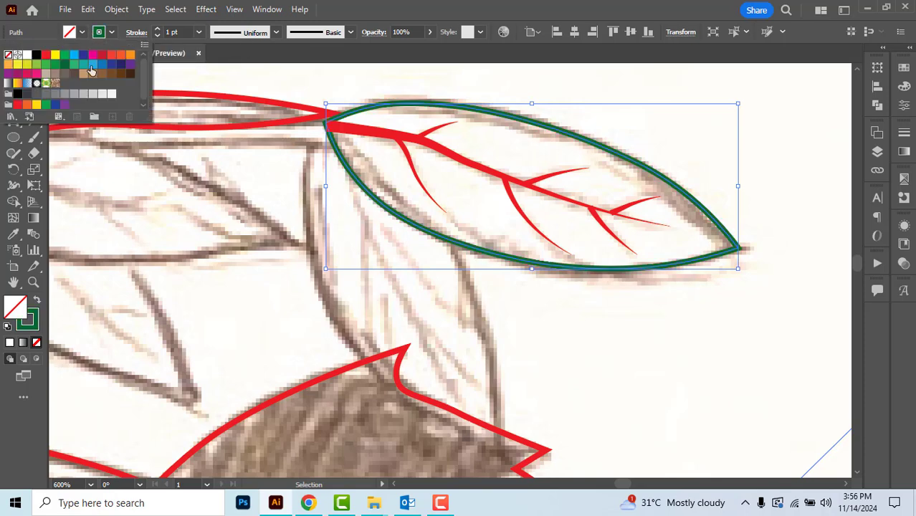
{"action": "left_click", "coordinate": [54, 65]}
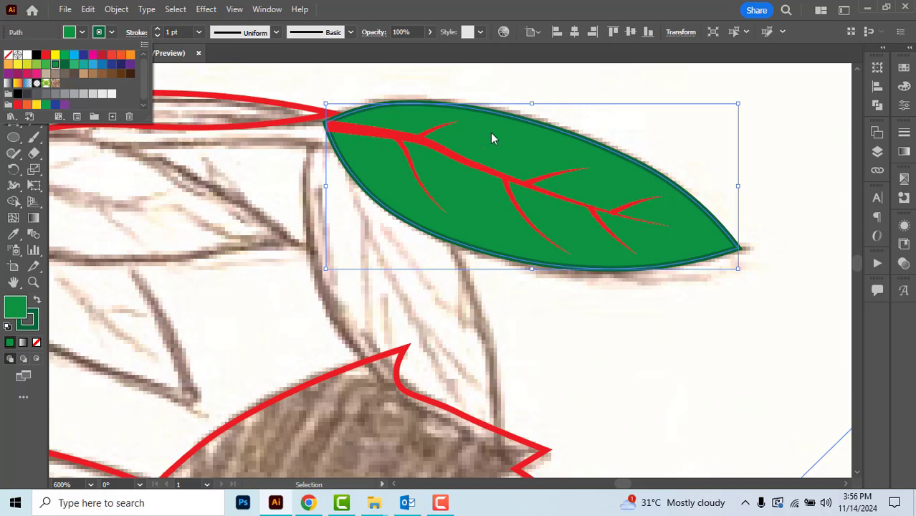
Step: Select the leaf's midrib and all side veins and set their stroke to the same dark green as the leaf outline
{"action": "left_click", "coordinate": [413, 148]}
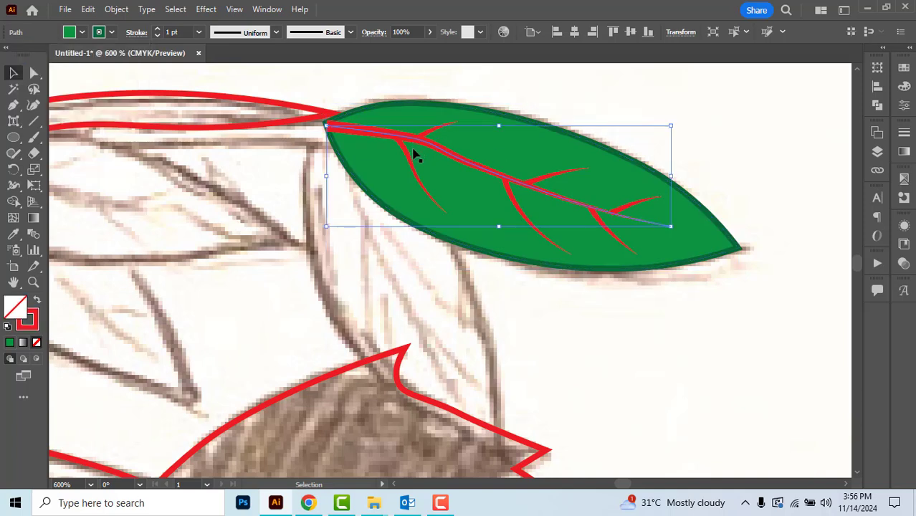
{"action": "left_click", "coordinate": [428, 135], "text": "shift"}
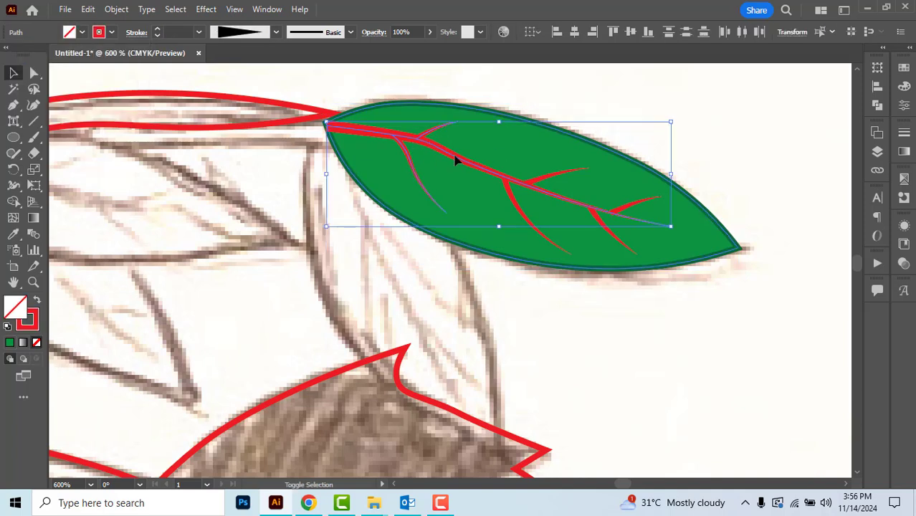
{"action": "left_click", "coordinate": [602, 231], "text": "shift"}
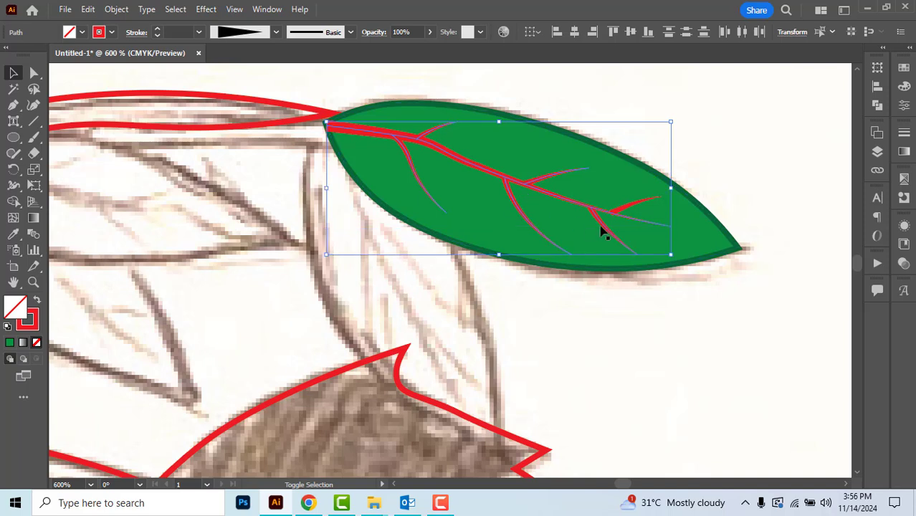
{"action": "left_click", "coordinate": [112, 33]}
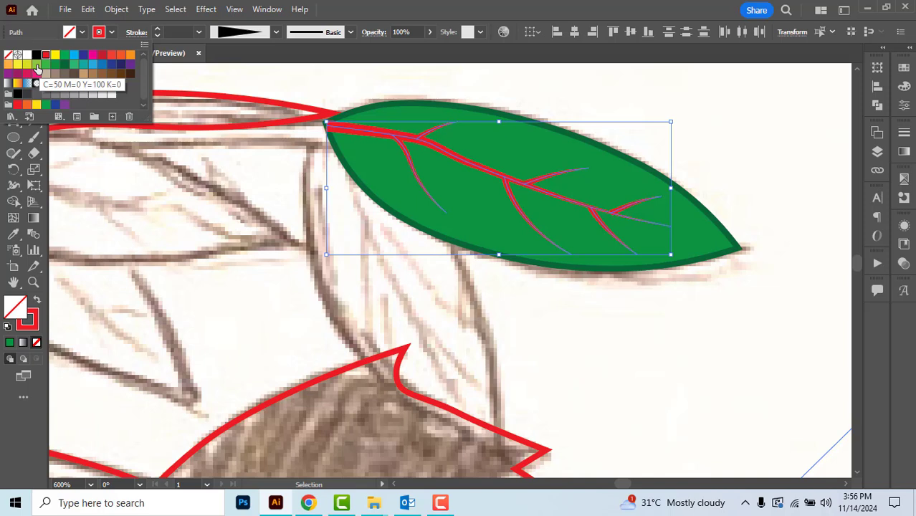
{"action": "left_click", "coordinate": [37, 66]}
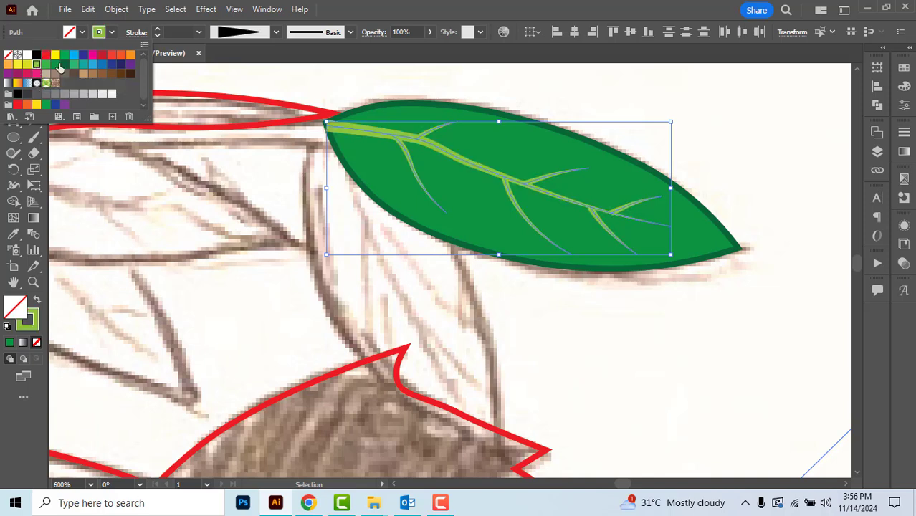
{"action": "left_click", "coordinate": [64, 63]}
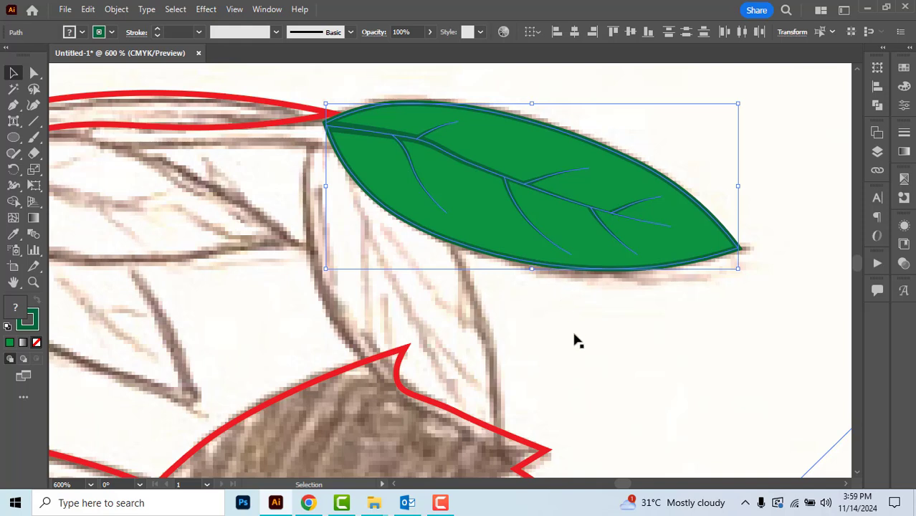
Step: Group the leaf with its veins and place a rotated copy over the sketched leaf hanging down from the same branch tip
{"action": "key", "text": "ctrl+g"}
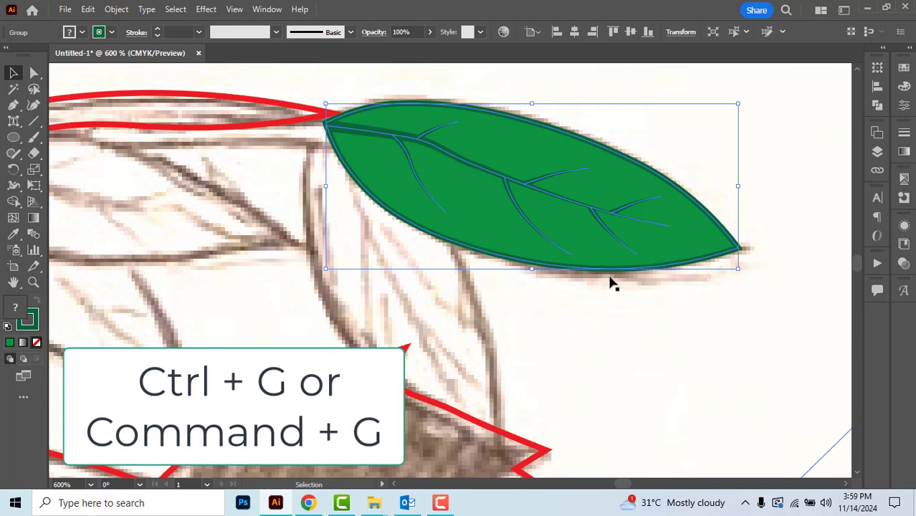
{"action": "key", "text": "ctrl+minus"}
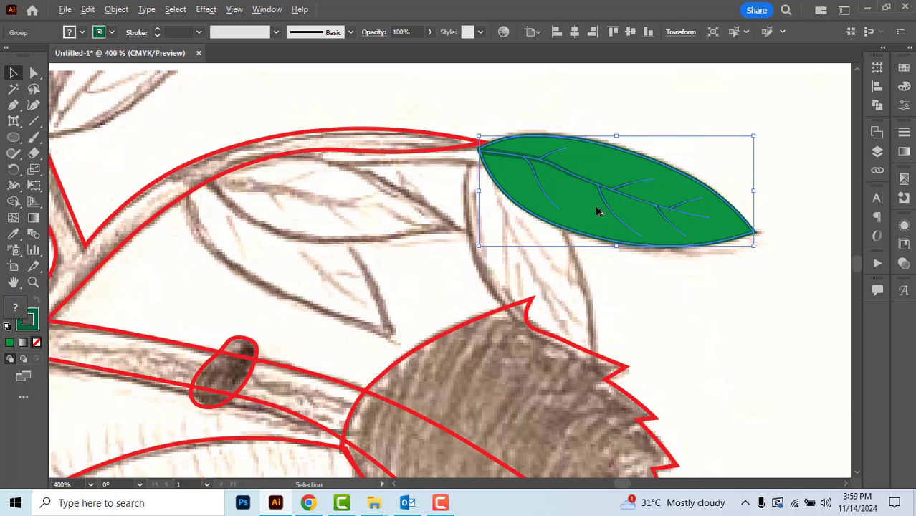
{"action": "left_click_drag", "start_coordinate": [589, 229], "coordinate": [567, 259]}
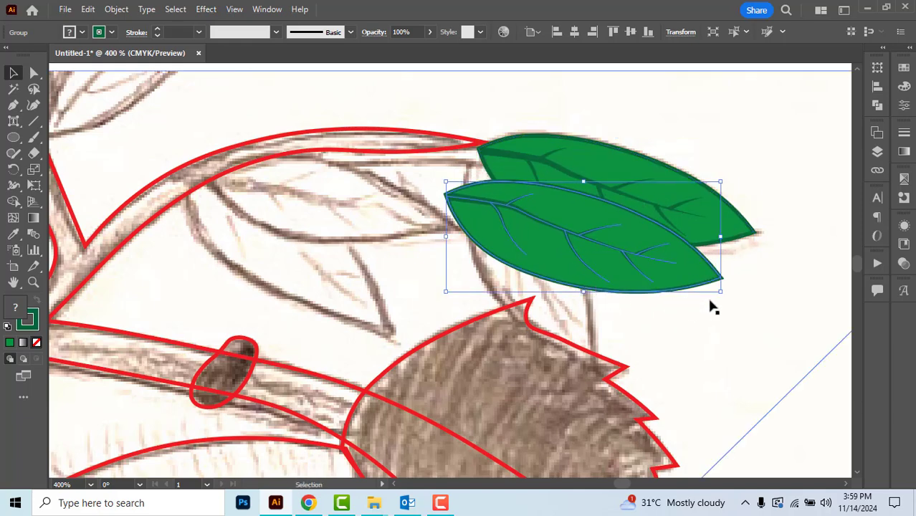
{"action": "left_click_drag", "start_coordinate": [727, 294], "coordinate": [652, 346]}
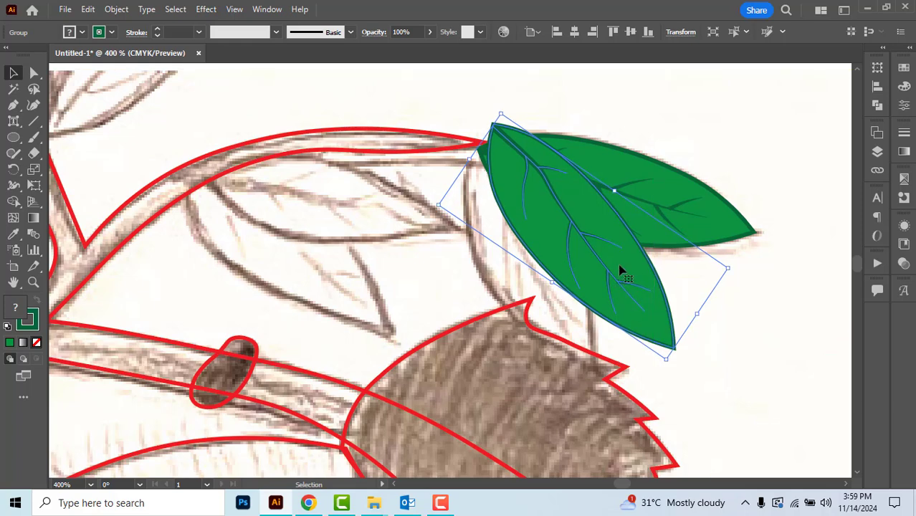
{"action": "left_click_drag", "start_coordinate": [619, 268], "coordinate": [595, 319]}
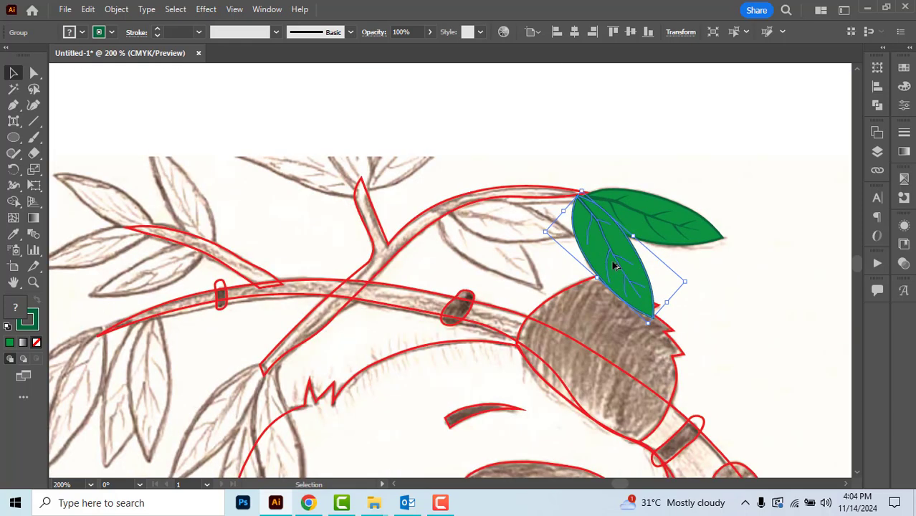
Step: Duplicate the downward leaf onto the same branch's upper inner sketched leaf and rotate it to match
{"action": "left_click_drag", "start_coordinate": [614, 262], "coordinate": [513, 260]}
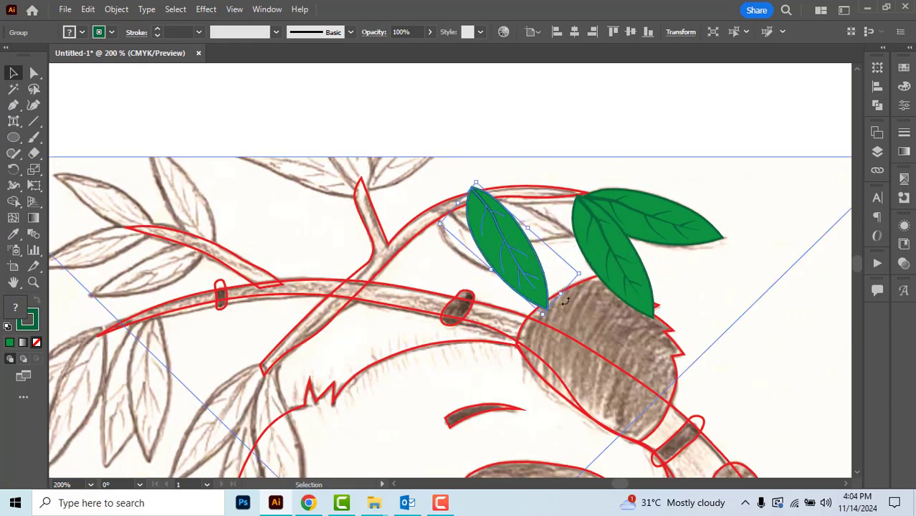
{"action": "left_click_drag", "start_coordinate": [565, 301], "coordinate": [574, 258]}
{"action": "left_click_drag", "start_coordinate": [525, 255], "coordinate": [538, 236]}
{"action": "left_click_drag", "start_coordinate": [589, 274], "coordinate": [590, 264]}
Step: Duplicate the upper inner leaf onto the sketched leaf just below it and rotate the copy steeper to match
{"action": "left_click_drag", "start_coordinate": [532, 242], "coordinate": [511, 263]}
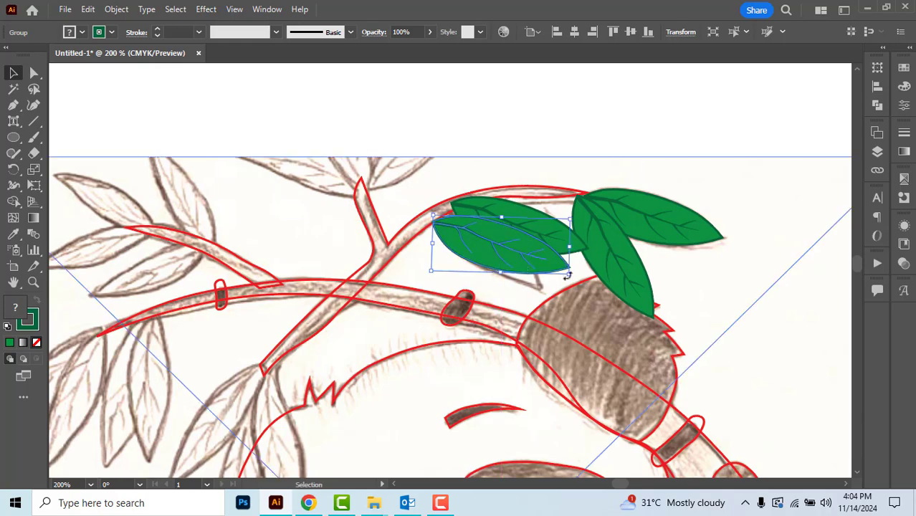
{"action": "left_click_drag", "start_coordinate": [575, 282], "coordinate": [593, 297]}
{"action": "left_click_drag", "start_coordinate": [514, 252], "coordinate": [509, 263]}
{"action": "left_click_drag", "start_coordinate": [560, 307], "coordinate": [554, 340]}
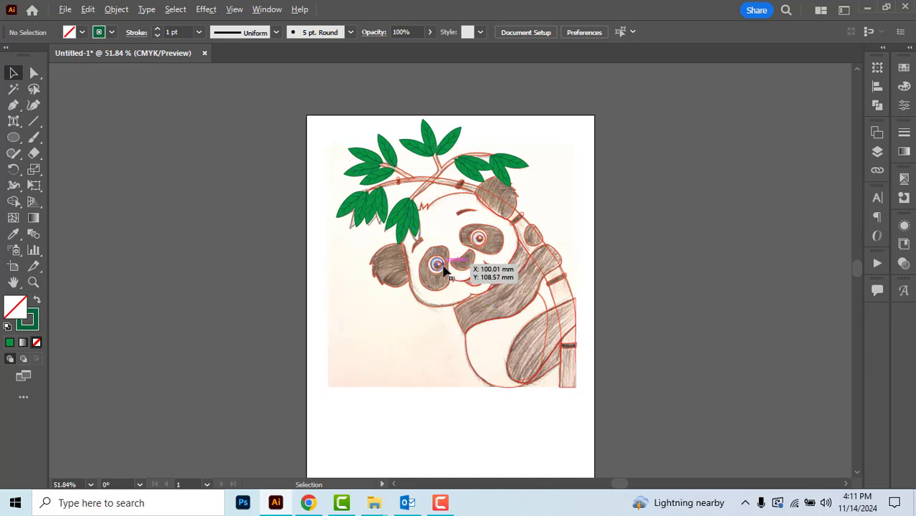
Step: Move the panda sketch image off the artboard, beside the traced line art
{"action": "scroll", "coordinate": [528, 293], "scroll_direction": "down", "scroll_amount": 1}
{"action": "left_click_drag", "start_coordinate": [439, 347], "coordinate": [144, 347]}
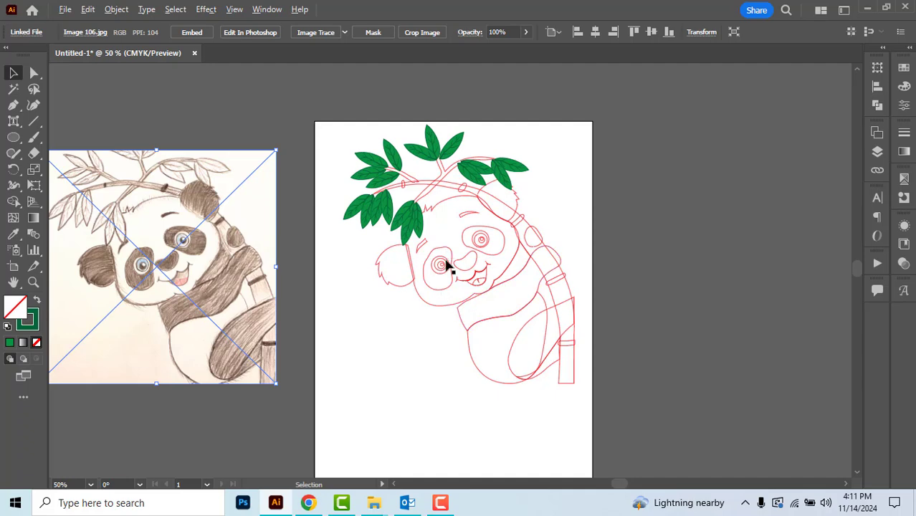
Step: Fill the smallest highlight circle in the panda's lower eye with white and remove its stroke
{"action": "scroll", "coordinate": [446, 264], "scroll_direction": "up", "scroll_amount": 5}
{"action": "scroll", "coordinate": [444, 276], "scroll_direction": "up", "scroll_amount": 5}
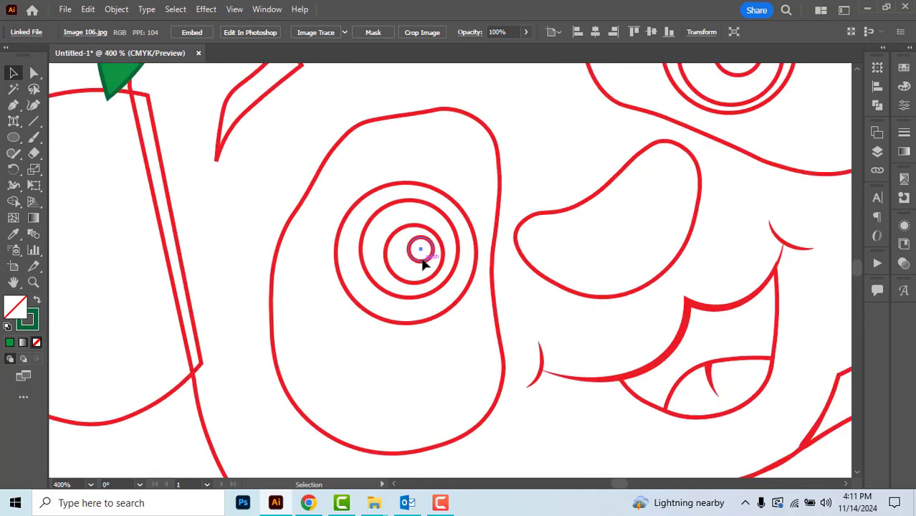
{"action": "left_click", "coordinate": [425, 262]}
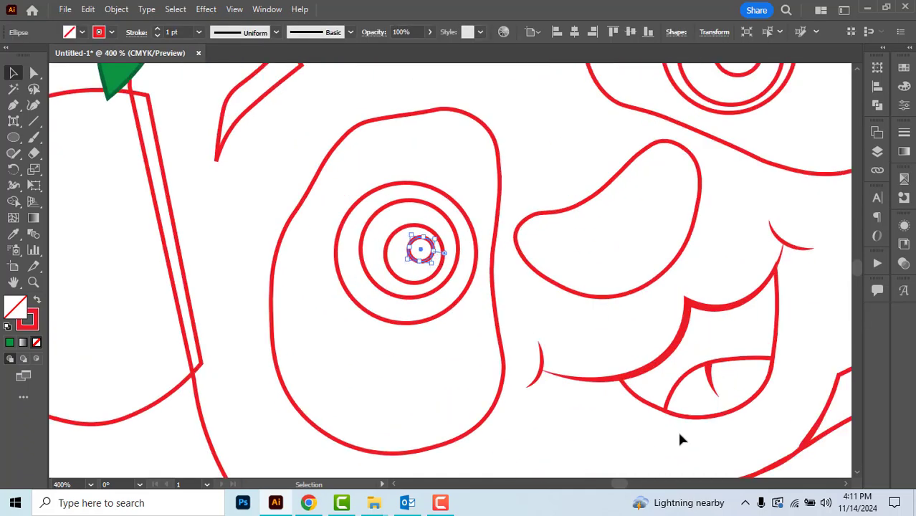
{"action": "left_click", "coordinate": [905, 84]}
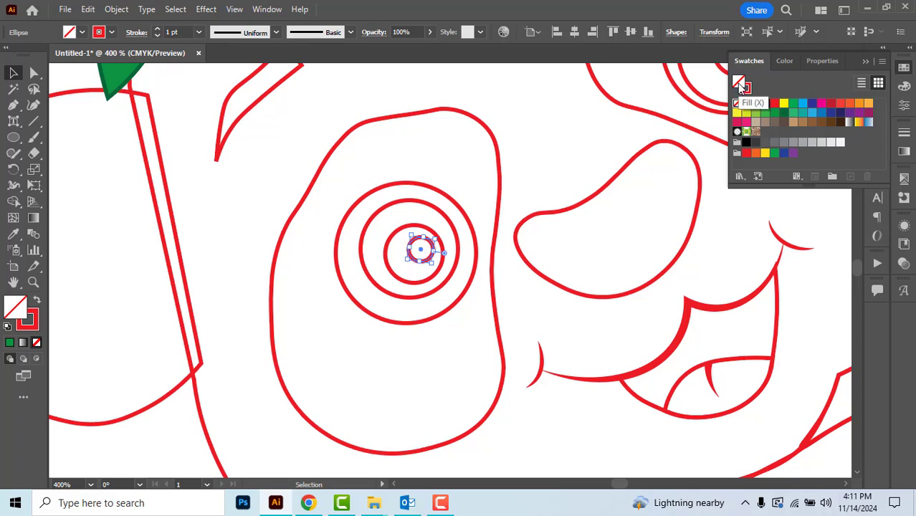
{"action": "left_click", "coordinate": [755, 104]}
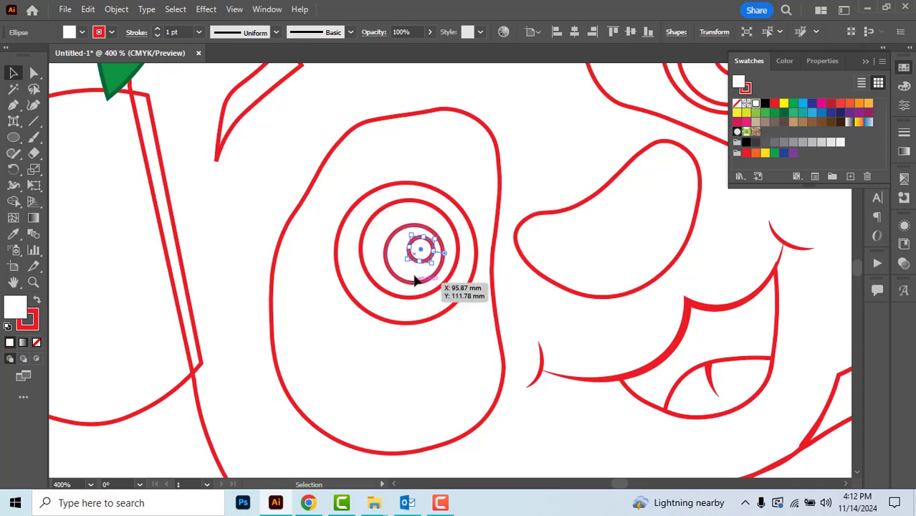
{"action": "left_click", "coordinate": [736, 104]}
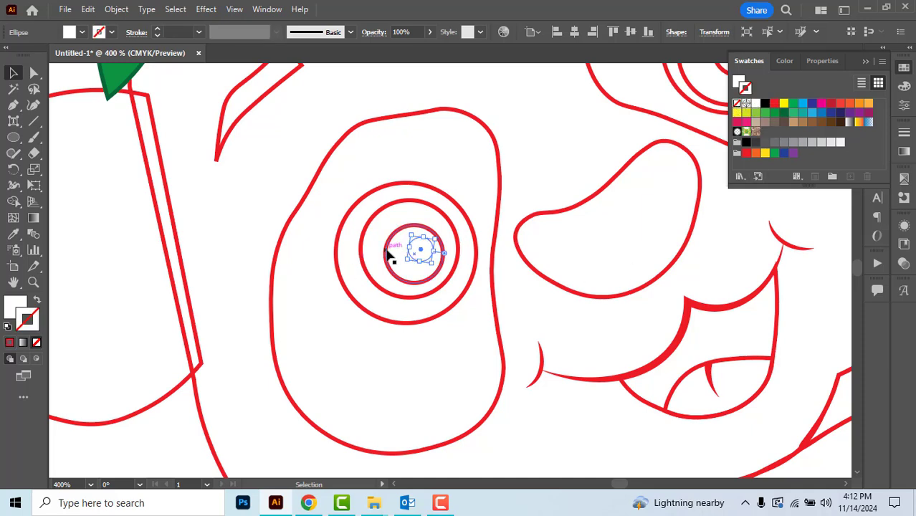
Step: Remove the stroke from the lower eye's pupil circle and fill it with black
{"action": "left_click", "coordinate": [388, 255]}
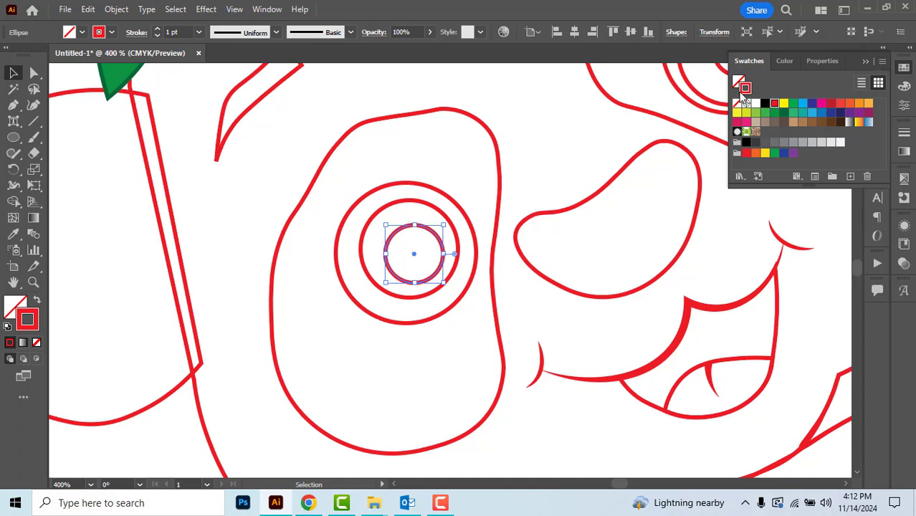
{"action": "left_click", "coordinate": [736, 104]}
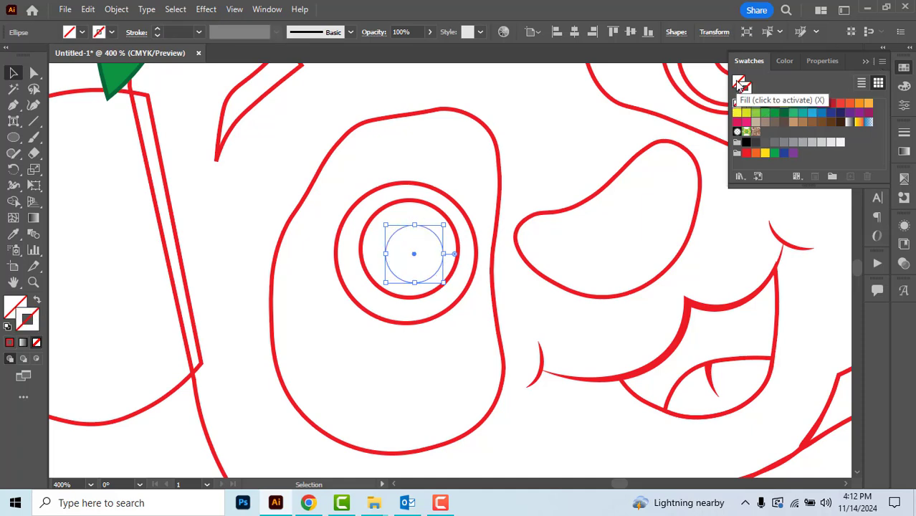
{"action": "left_click", "coordinate": [765, 106]}
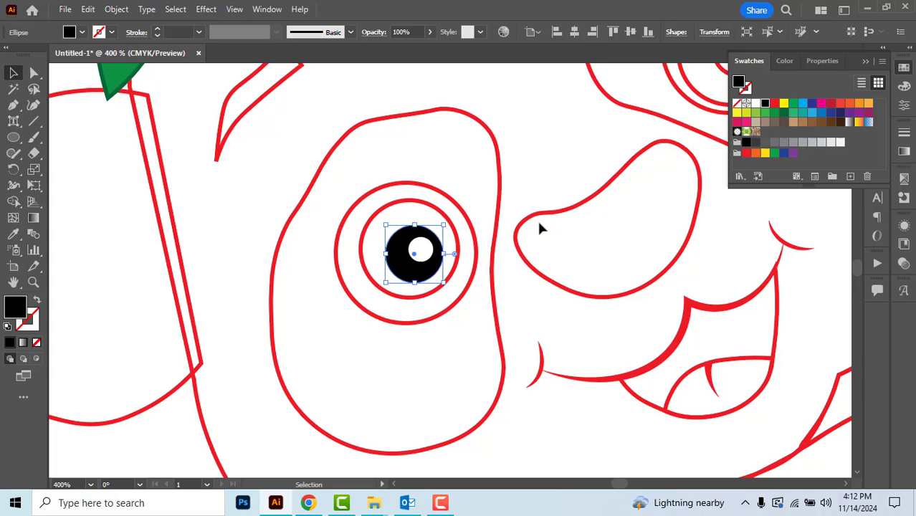
Step: Fill the lower eye's iris circle with bright blue and remove its stroke
{"action": "left_click", "coordinate": [423, 207]}
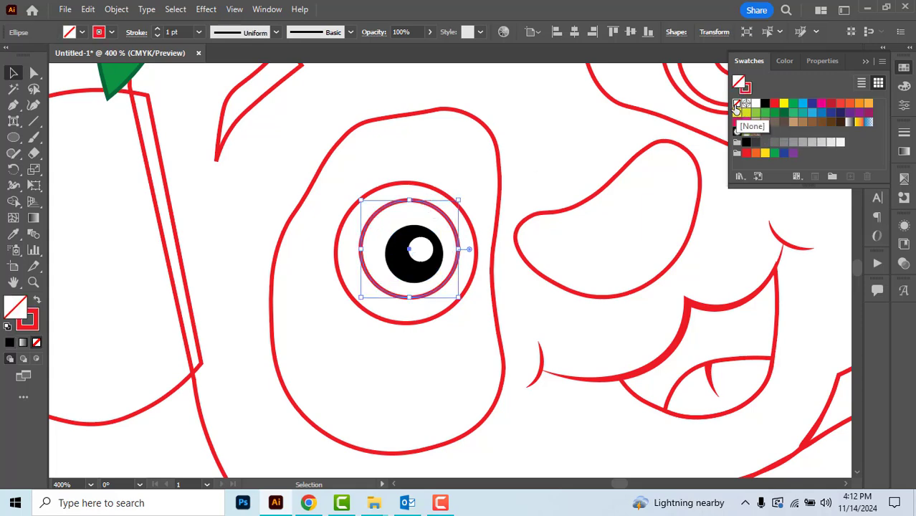
{"action": "left_click", "coordinate": [802, 105]}
{"action": "key", "text": "x"}
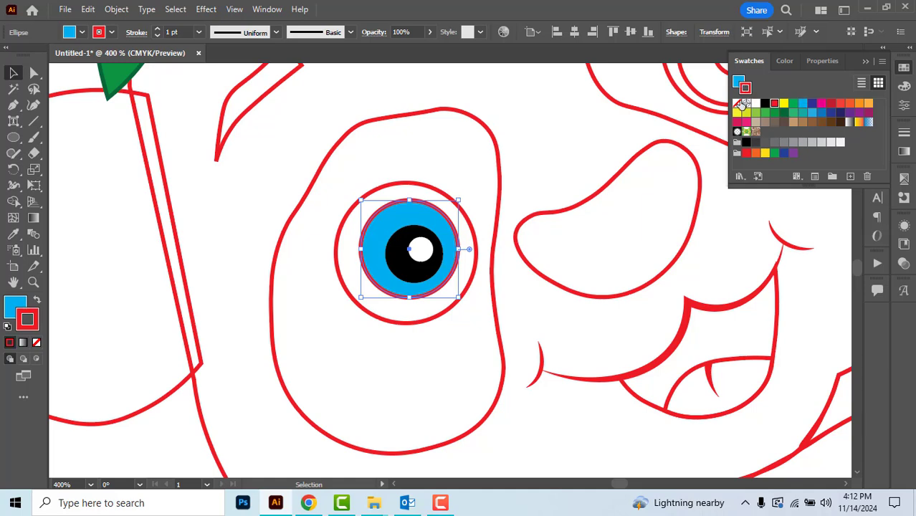
{"action": "left_click", "coordinate": [738, 106]}
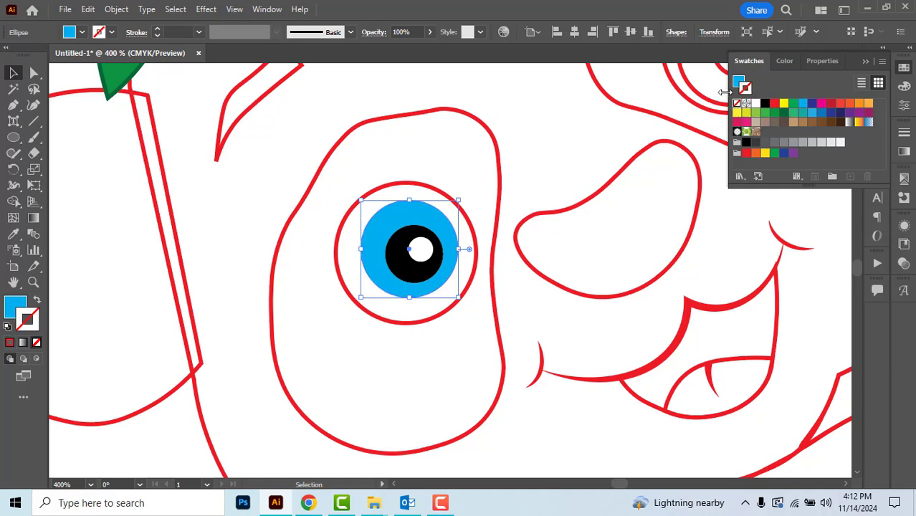
Step: Fill the lower eye's outermost circle with white and remove its stroke
{"action": "left_click", "coordinate": [409, 185]}
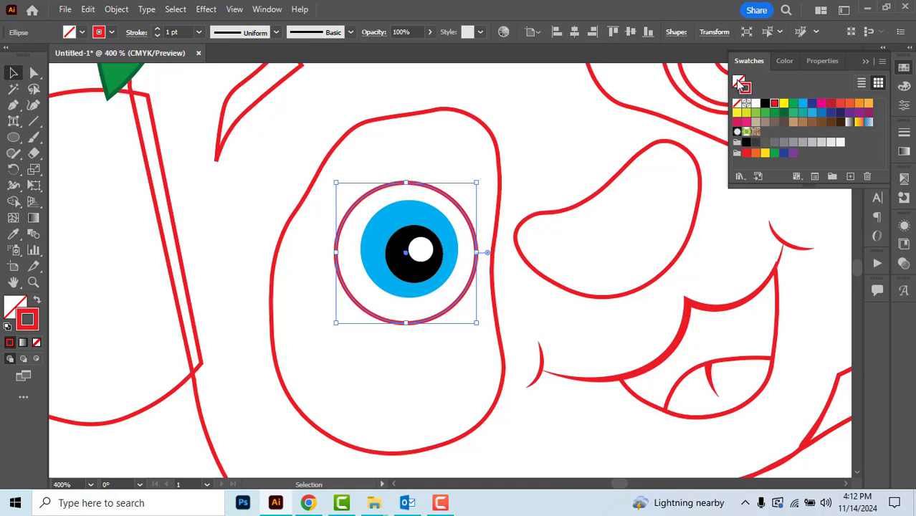
{"action": "left_click", "coordinate": [756, 103]}
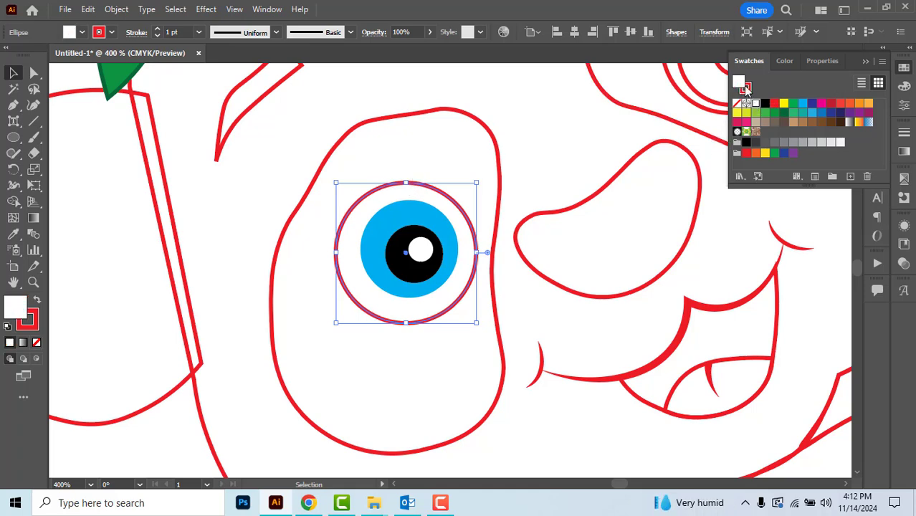
{"action": "left_click", "coordinate": [747, 89]}
{"action": "left_click", "coordinate": [737, 105]}
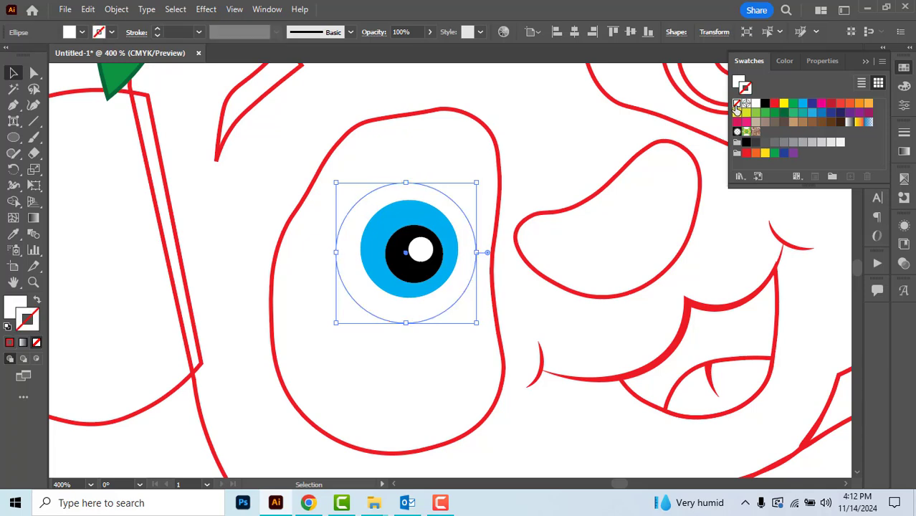
Step: Remove the stroke from the patch around the lower eye, fill it with black, and clear the selection
{"action": "left_click", "coordinate": [467, 116]}
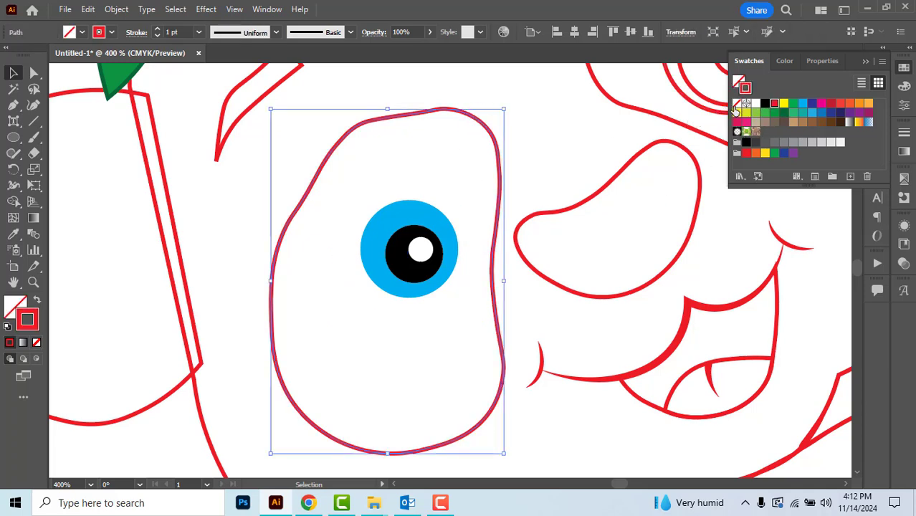
{"action": "left_click", "coordinate": [737, 105]}
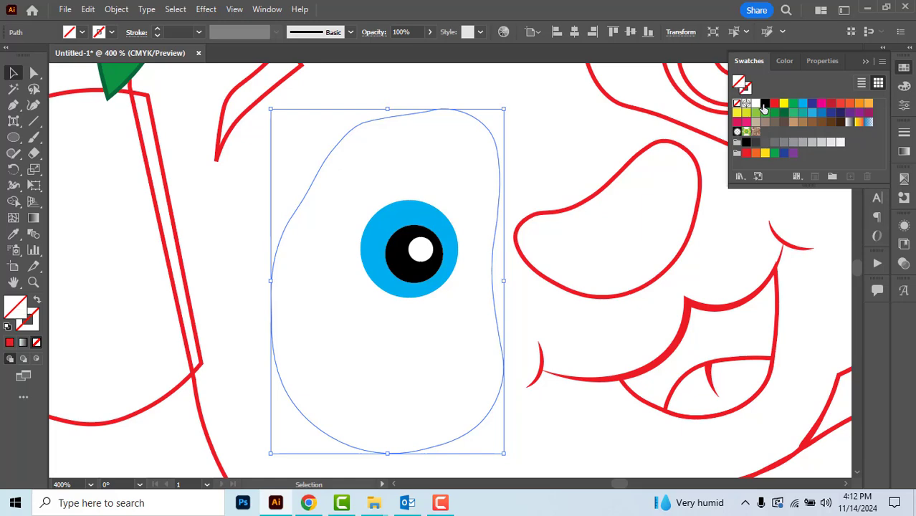
{"action": "left_click", "coordinate": [765, 104]}
{"action": "key", "text": "ctrl+minus"}
{"action": "key", "text": "ctrl+minus"}
{"action": "left_click", "coordinate": [657, 216]}
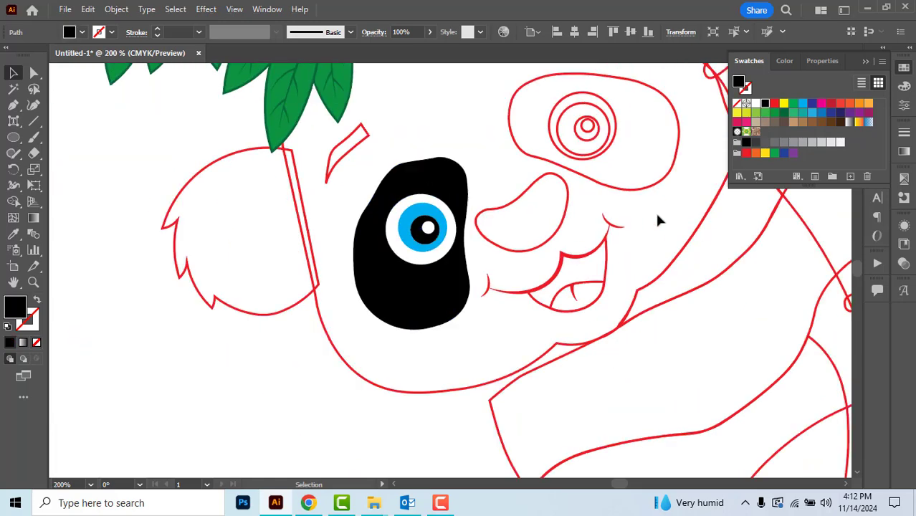
Step: Copy the finished eye's white, strokeless highlight appearance onto the other eye's smallest circle with the Eyedropper
{"action": "left_click_drag", "start_coordinate": [663, 204], "coordinate": [650, 215]}
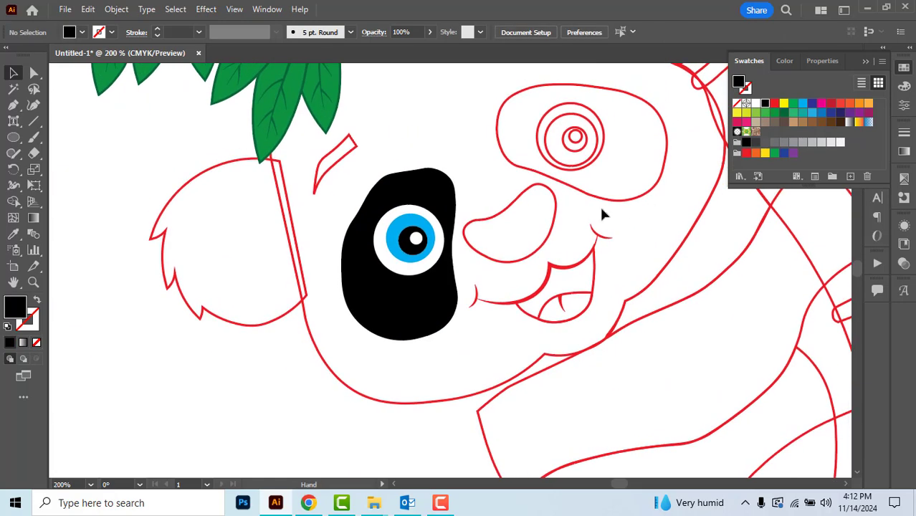
{"action": "left_click", "coordinate": [515, 168]}
{"action": "scroll", "coordinate": [558, 151], "scroll_direction": "up", "scroll_amount": 1}
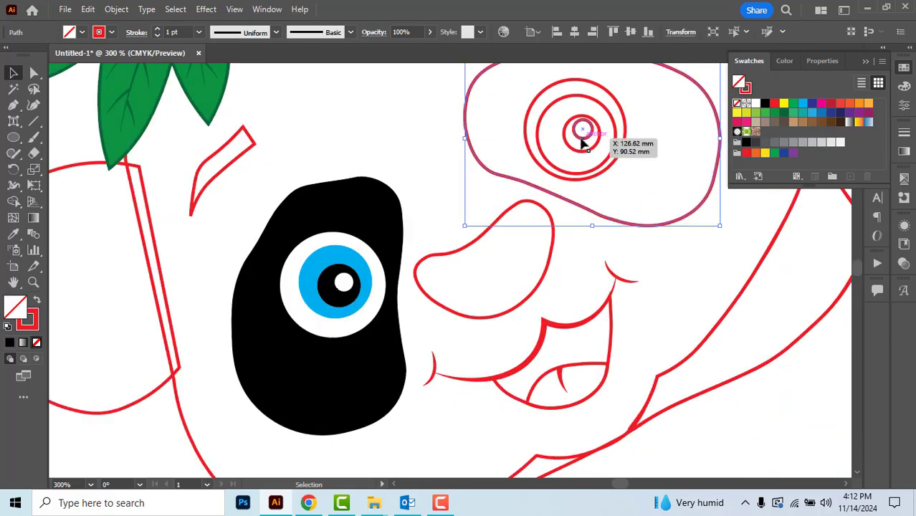
{"action": "left_click", "coordinate": [587, 136]}
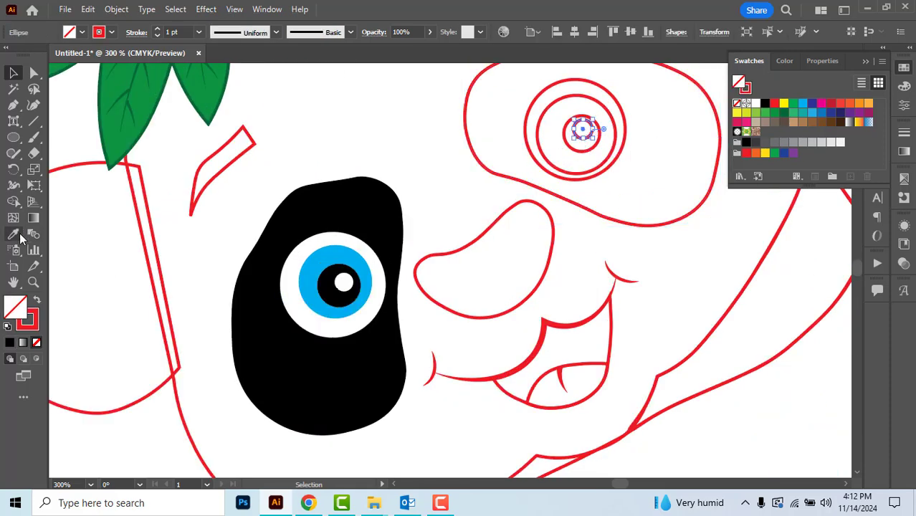
{"action": "left_click", "coordinate": [13, 234]}
{"action": "left_click", "coordinate": [341, 284]}
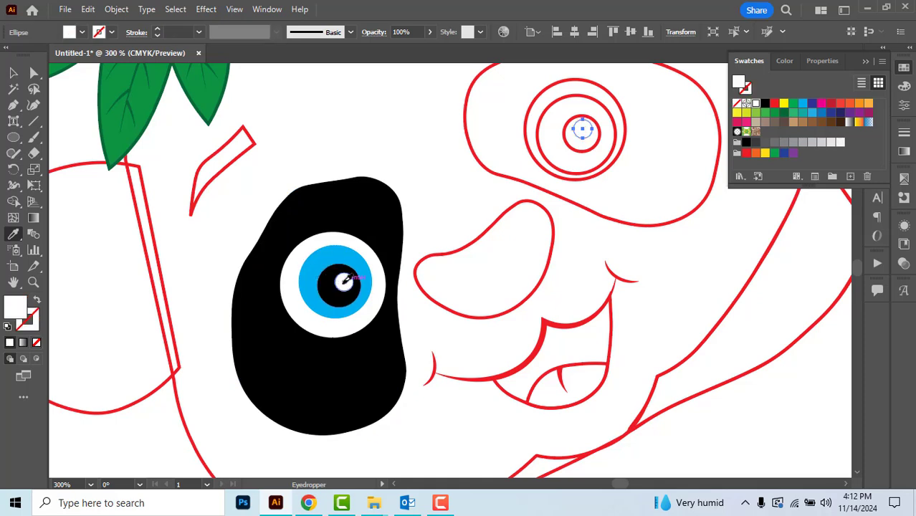
{"action": "left_click", "coordinate": [13, 73]}
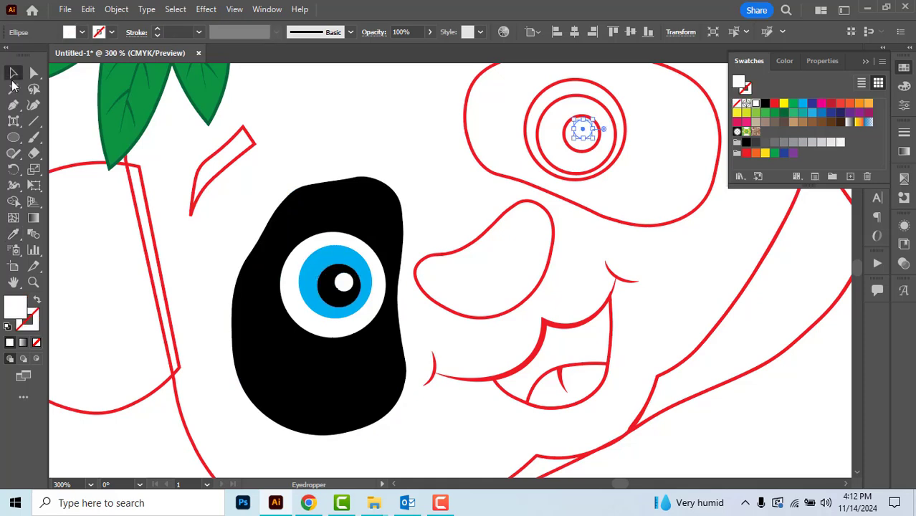
Step: Select the upper eye's pupil circle and give it the finished pupil's black, strokeless appearance with the Eyedropper
{"action": "key", "text": "ctrl+z"}
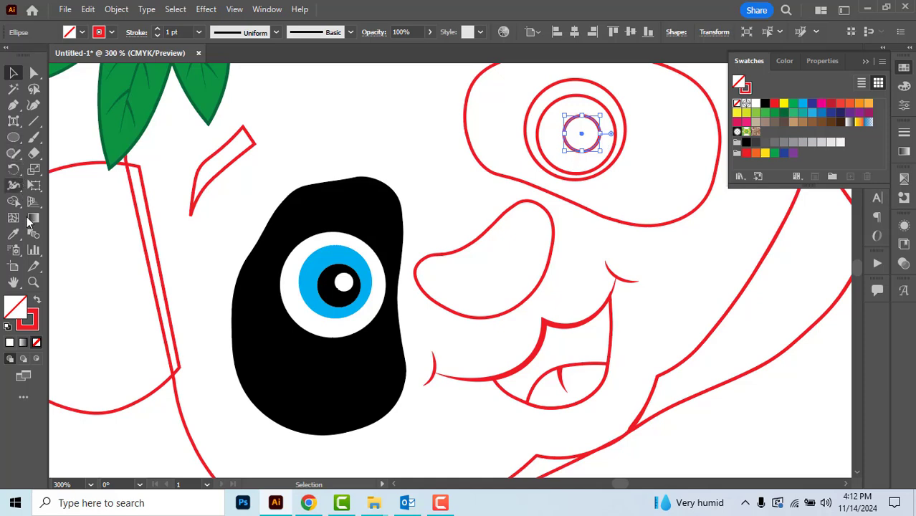
{"action": "left_click", "coordinate": [13, 234]}
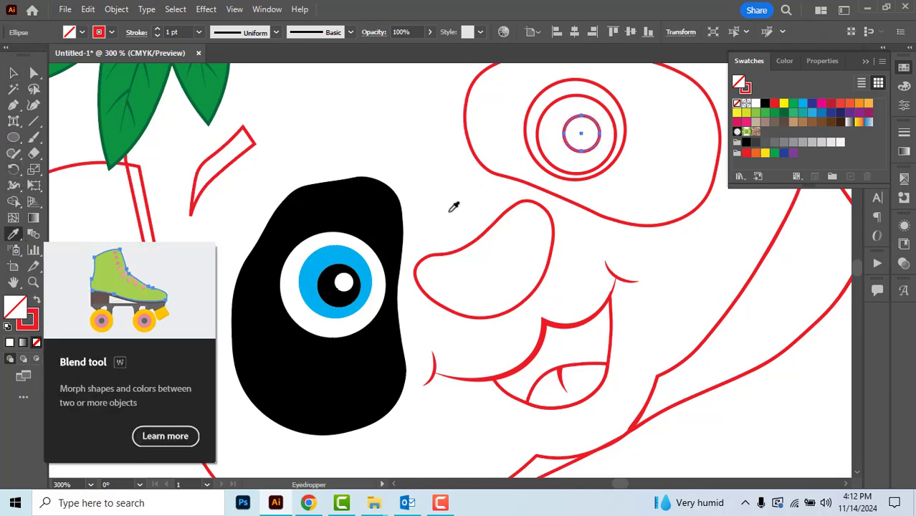
{"action": "left_click", "coordinate": [330, 281]}
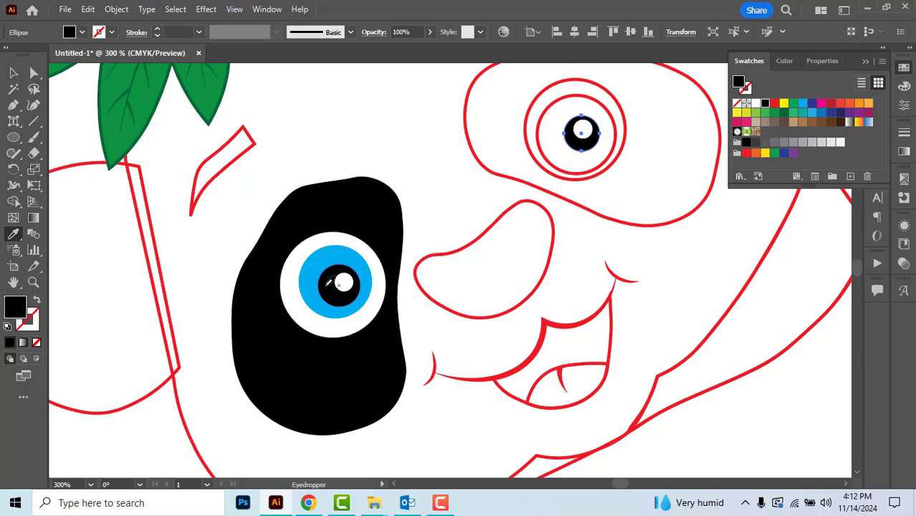
{"action": "key", "text": "v"}
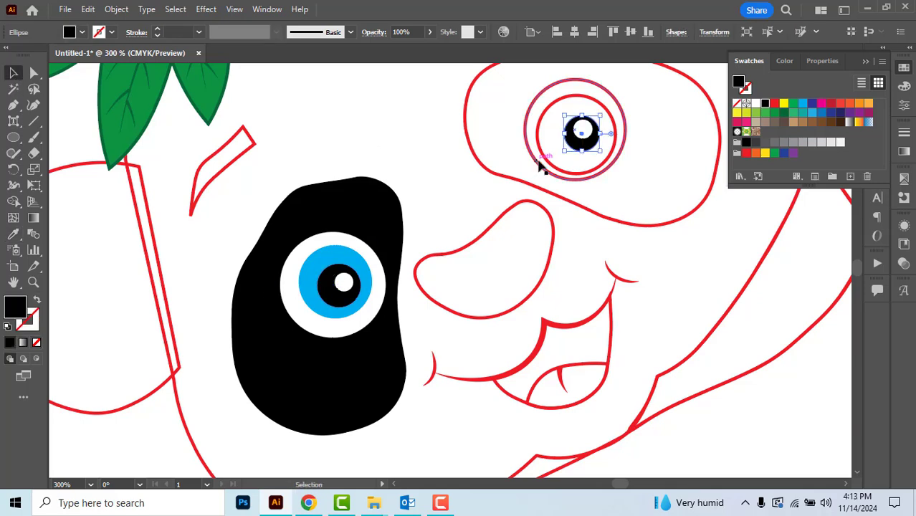
Step: Copy the finished eye's blue, strokeless iris appearance onto the upper eye's middle circle with the Eyedropper
{"action": "left_click", "coordinate": [549, 163]}
{"action": "key", "text": "i"}
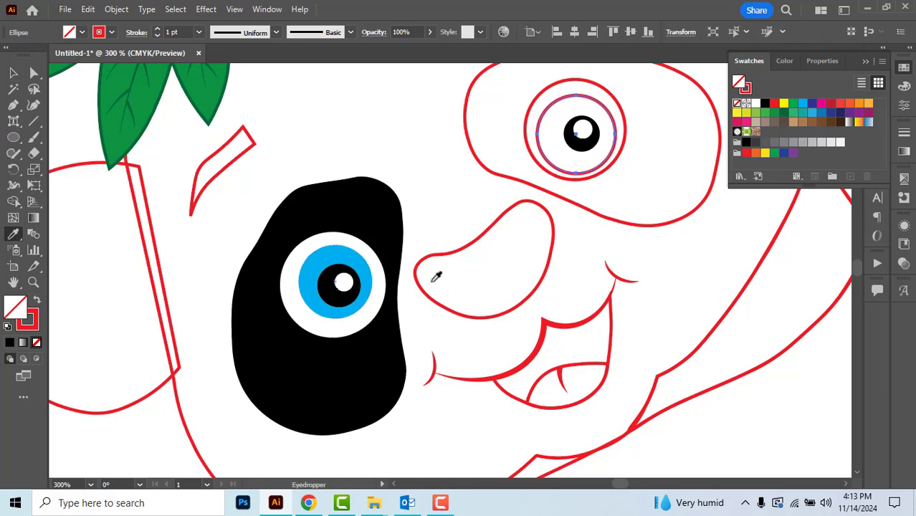
{"action": "left_click", "coordinate": [354, 255]}
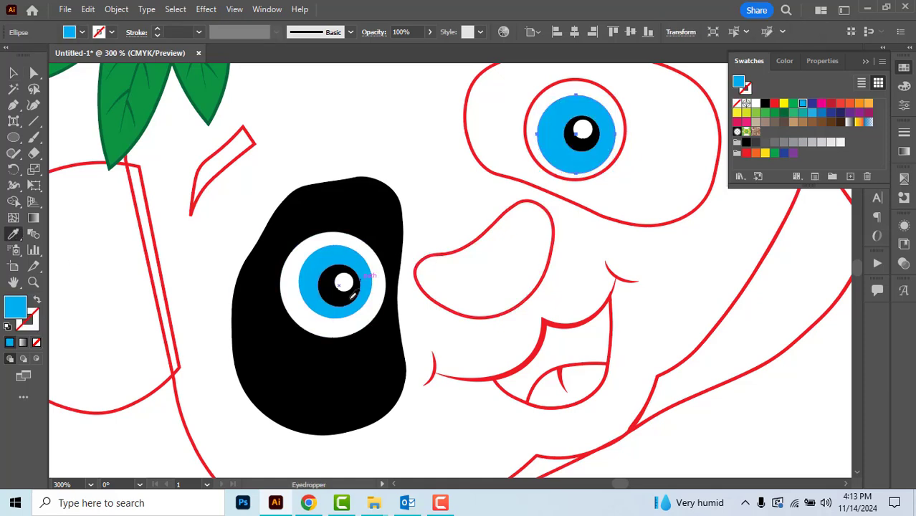
{"action": "key", "text": "v"}
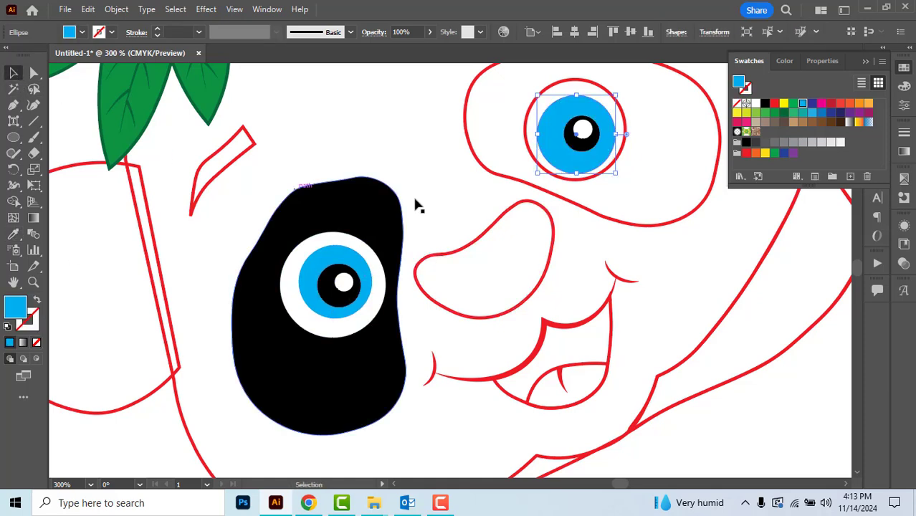
Step: Give the upper eye's outermost circle the finished eye's white, strokeless appearance with the Eyedropper
{"action": "left_click", "coordinate": [559, 179]}
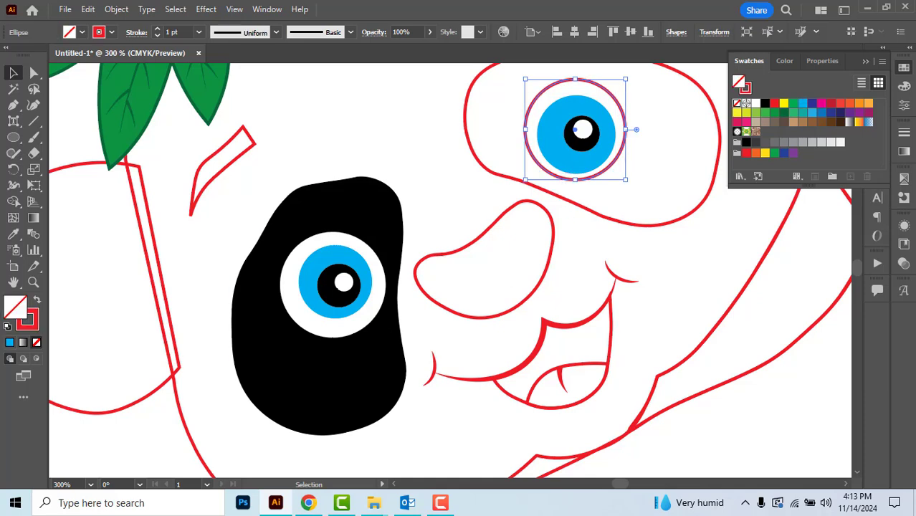
{"action": "left_click", "coordinate": [13, 233]}
{"action": "left_click", "coordinate": [311, 248]}
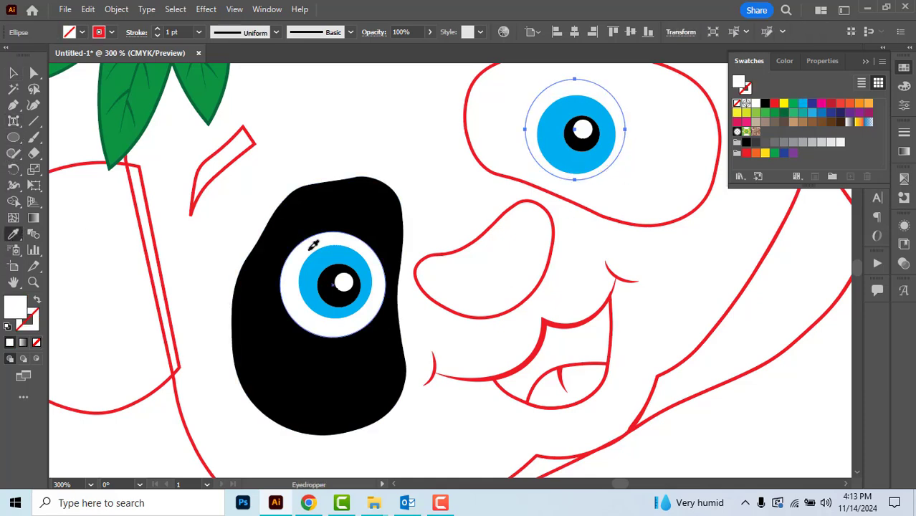
{"action": "left_click", "coordinate": [13, 73]}
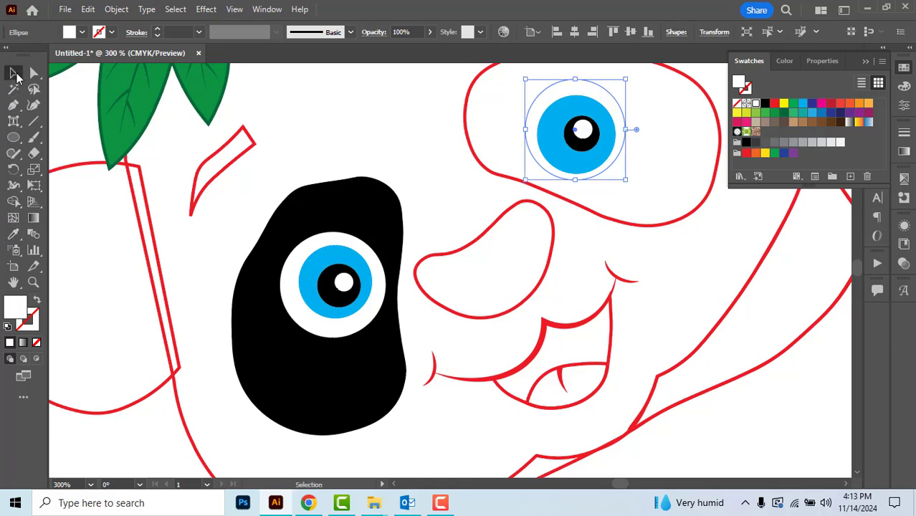
Step: Copy the black, strokeless appearance of the lower eye's patch onto the patch around the upper eye with the Eyedropper
{"action": "left_click", "coordinate": [507, 184]}
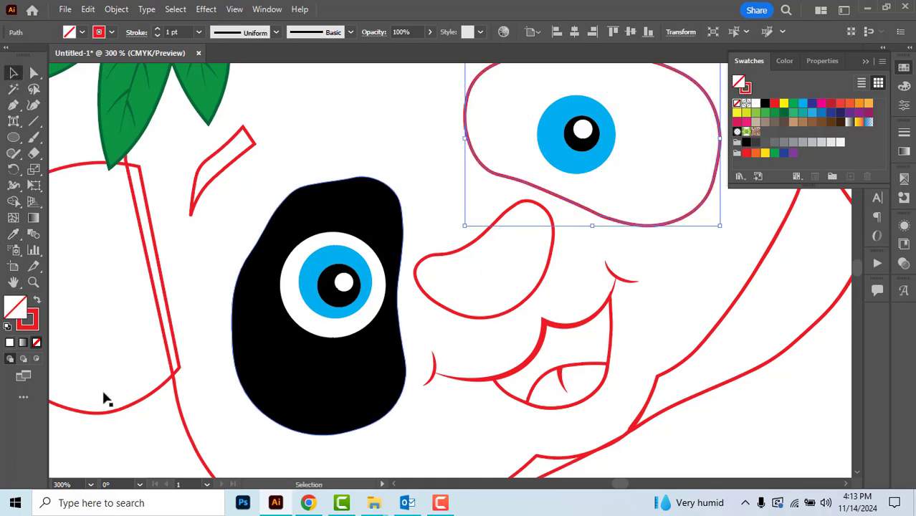
{"action": "left_click", "coordinate": [14, 234]}
{"action": "left_click", "coordinate": [366, 259]}
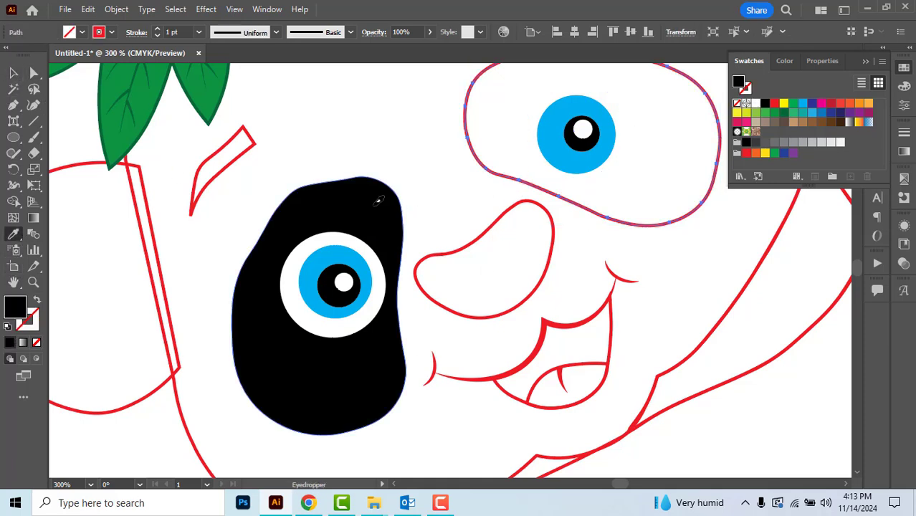
{"action": "key", "text": "v"}
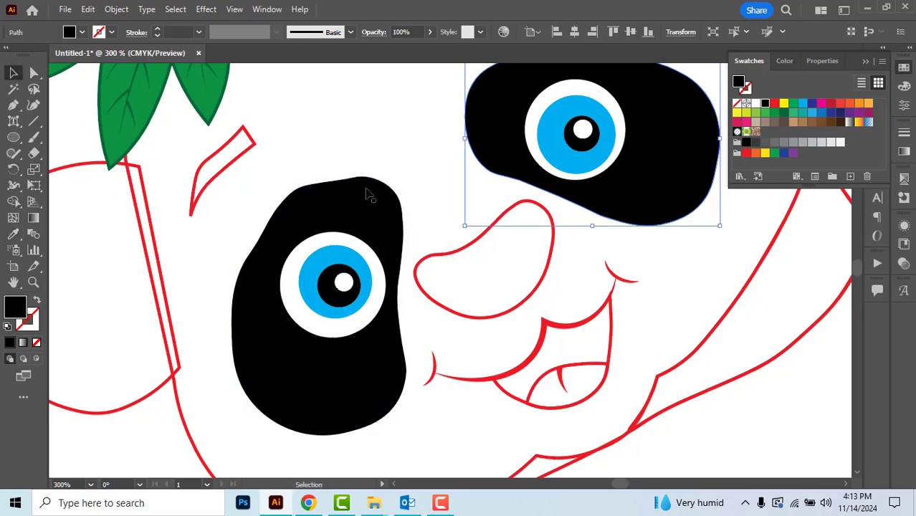
Step: Fill the nose and both eyebrows with black, remove their strokes, and clear the selection
{"action": "scroll", "coordinate": [423, 201], "scroll_direction": "down", "scroll_amount": 2}
{"action": "left_click", "coordinate": [434, 231]}
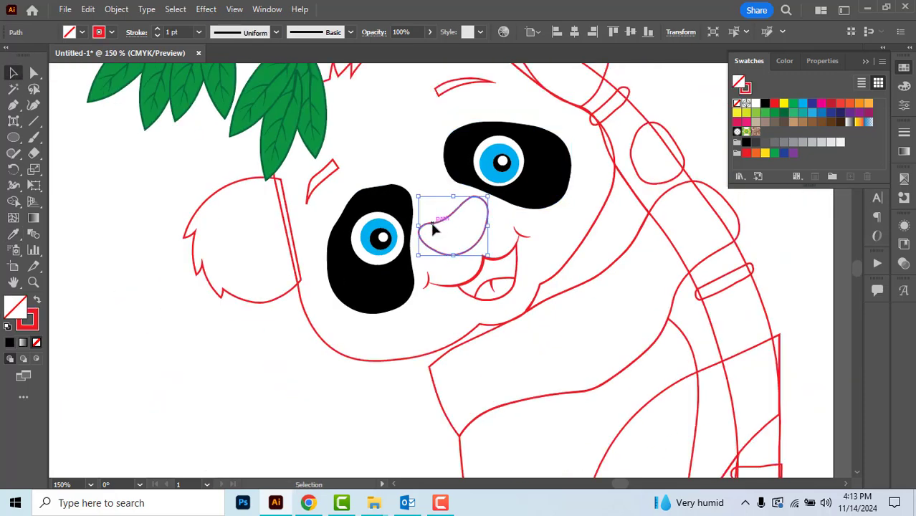
{"action": "left_click", "coordinate": [320, 185], "text": "shift"}
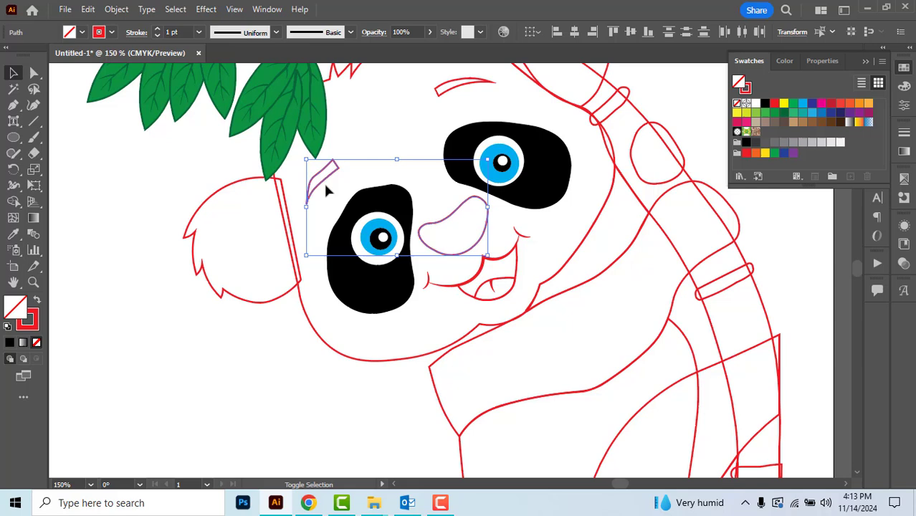
{"action": "left_click", "coordinate": [453, 89], "text": "shift"}
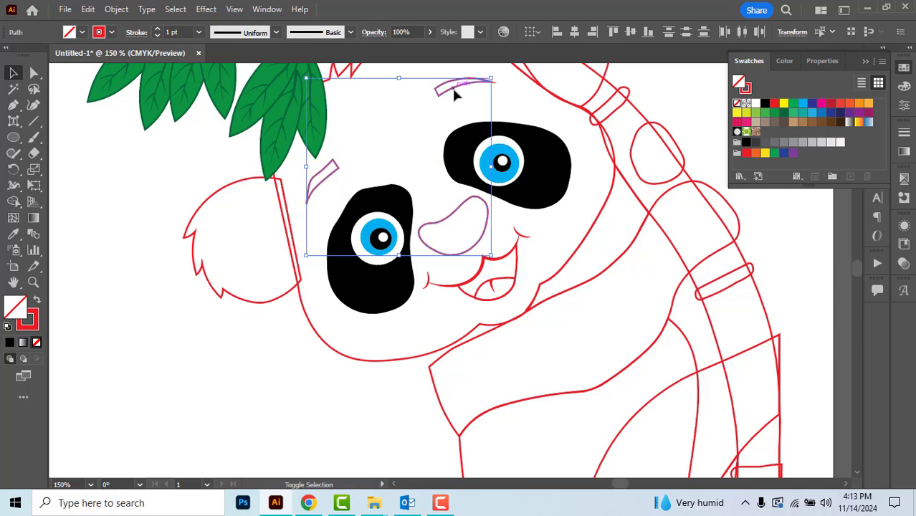
{"action": "left_click", "coordinate": [765, 104]}
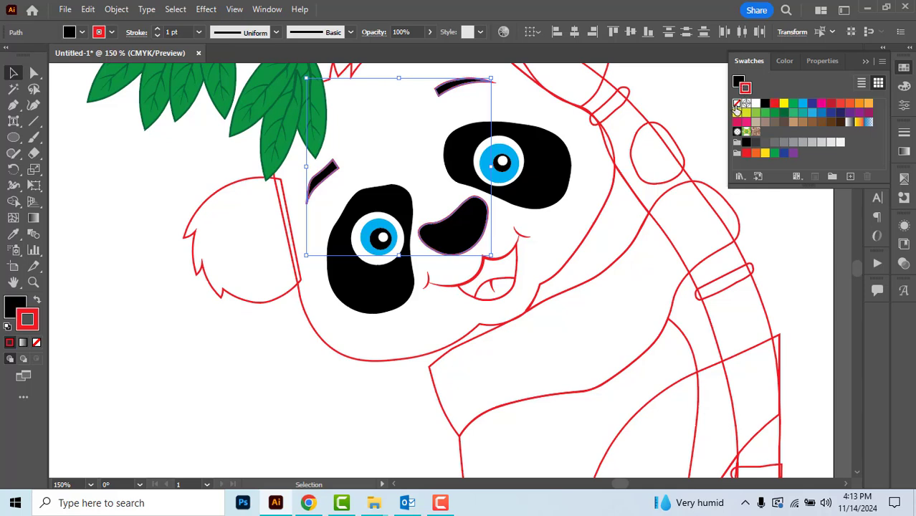
{"action": "left_click", "coordinate": [737, 104]}
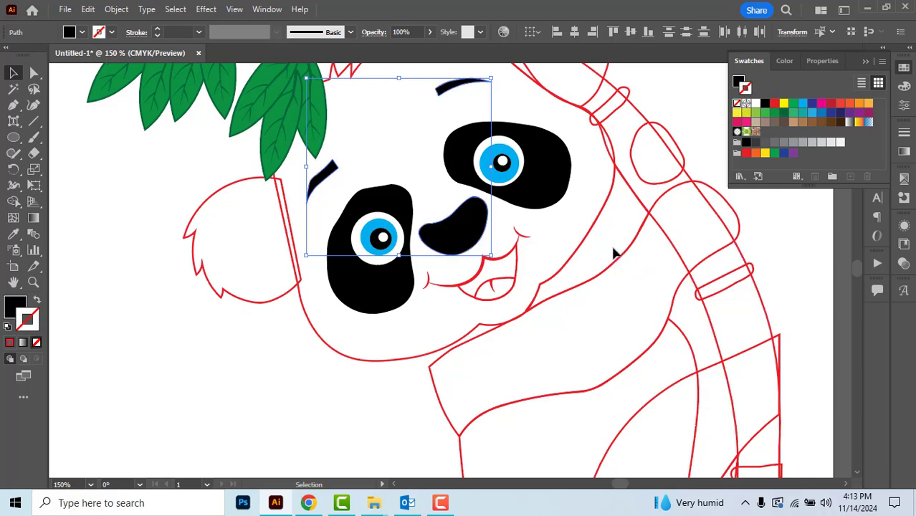
{"action": "left_click", "coordinate": [614, 252]}
Step: Fill both of the panda's ears with black, remove their strokes, and clear the selection
{"action": "scroll", "coordinate": [603, 266], "scroll_direction": "up", "scroll_amount": 2}
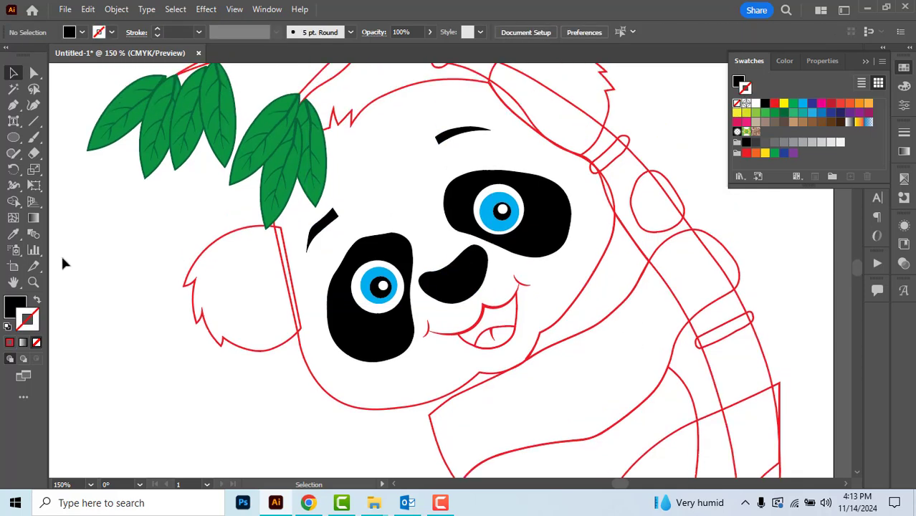
{"action": "left_click", "coordinate": [207, 254]}
{"action": "scroll", "coordinate": [207, 254], "scroll_direction": "up", "scroll_amount": 1}
{"action": "left_click", "coordinate": [532, 74], "text": "shift"}
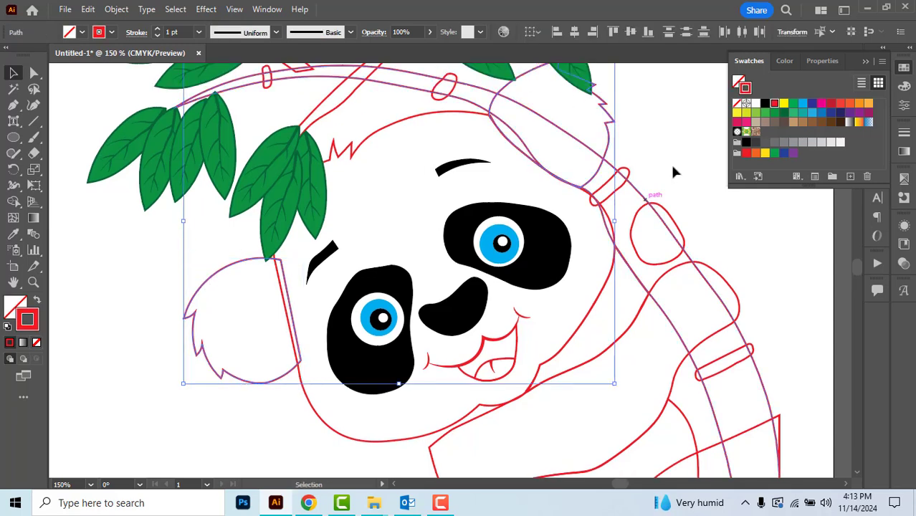
{"action": "left_click", "coordinate": [764, 105]}
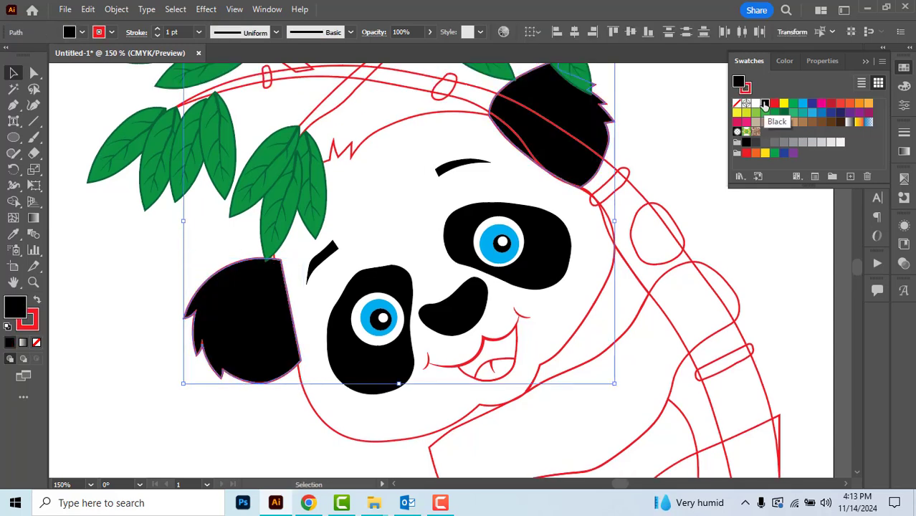
{"action": "key", "text": "x"}
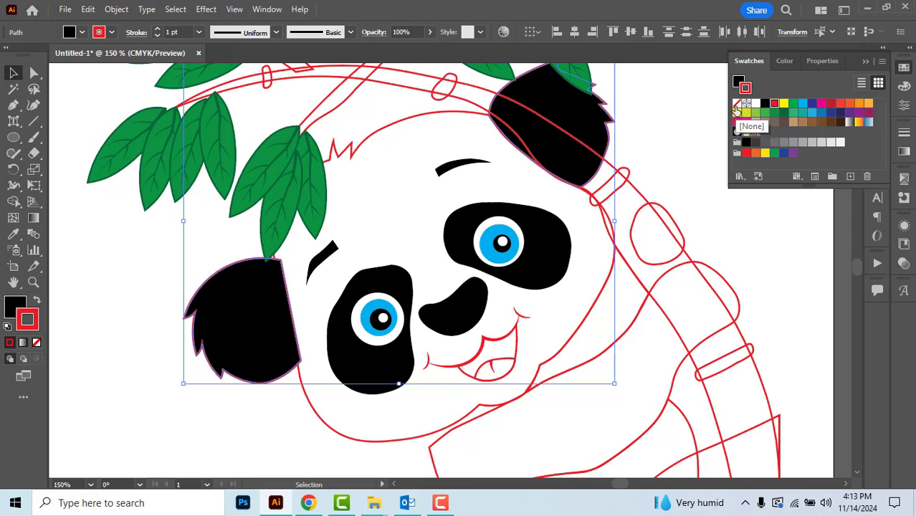
{"action": "left_click", "coordinate": [737, 103]}
{"action": "left_click", "coordinate": [767, 219]}
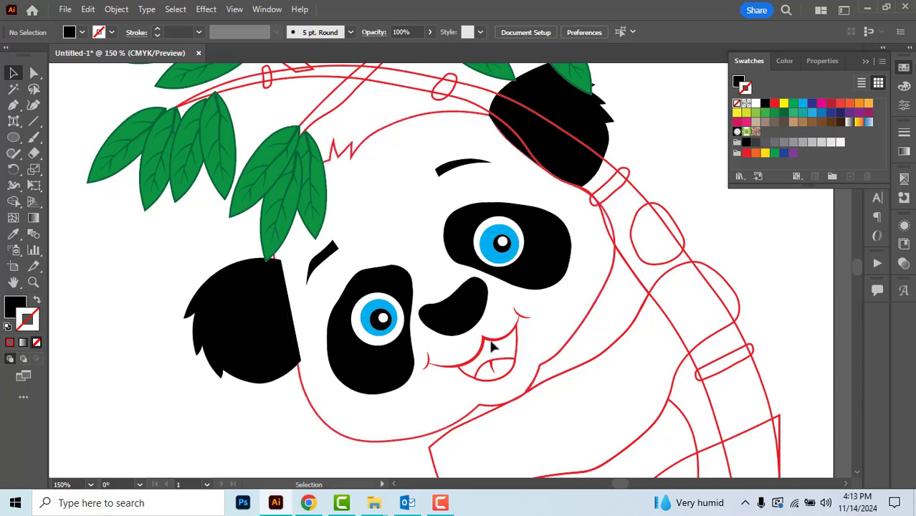
Step: Change the stroke of the smile line and both cheek creases to black and clear the selection
{"action": "scroll", "coordinate": [487, 354], "scroll_direction": "up", "scroll_amount": 3}
{"action": "left_click", "coordinate": [489, 315]}
{"action": "scroll", "coordinate": [502, 290], "scroll_direction": "down", "scroll_amount": 2}
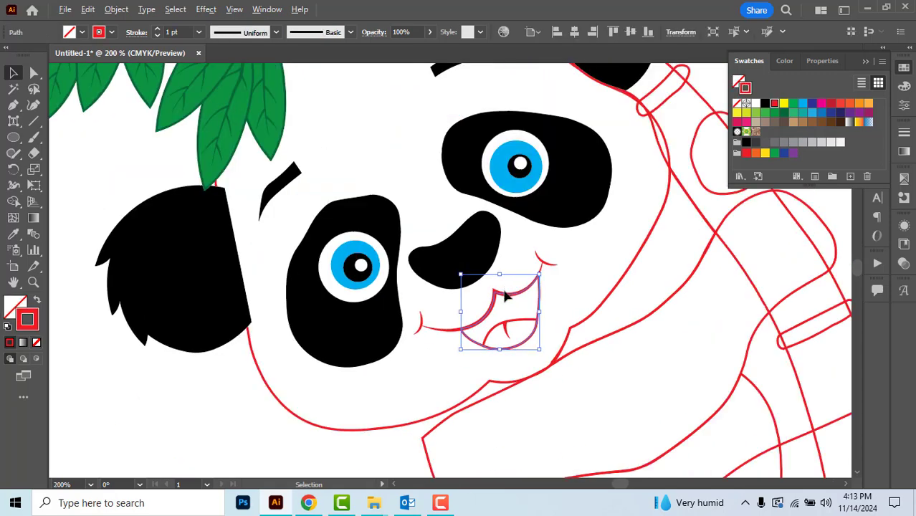
{"action": "scroll", "coordinate": [512, 359], "scroll_direction": "up", "scroll_amount": 2}
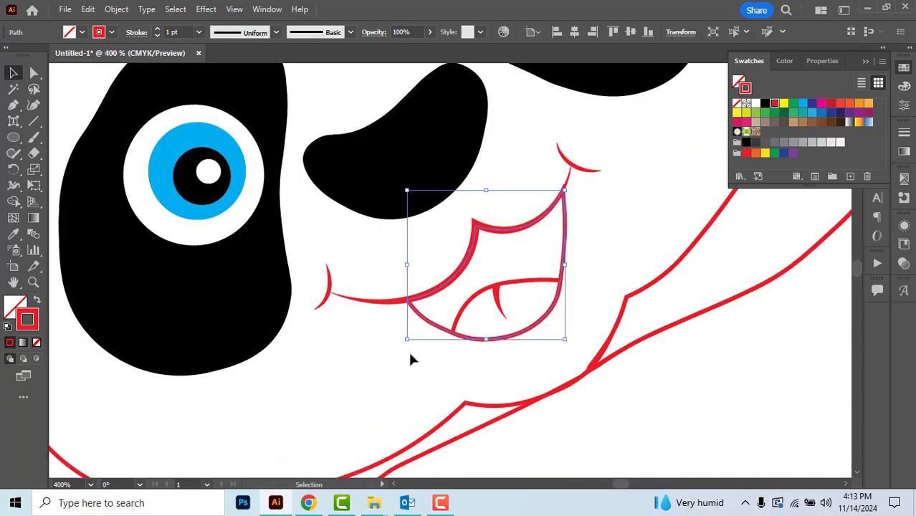
{"action": "left_click", "coordinate": [384, 302]}
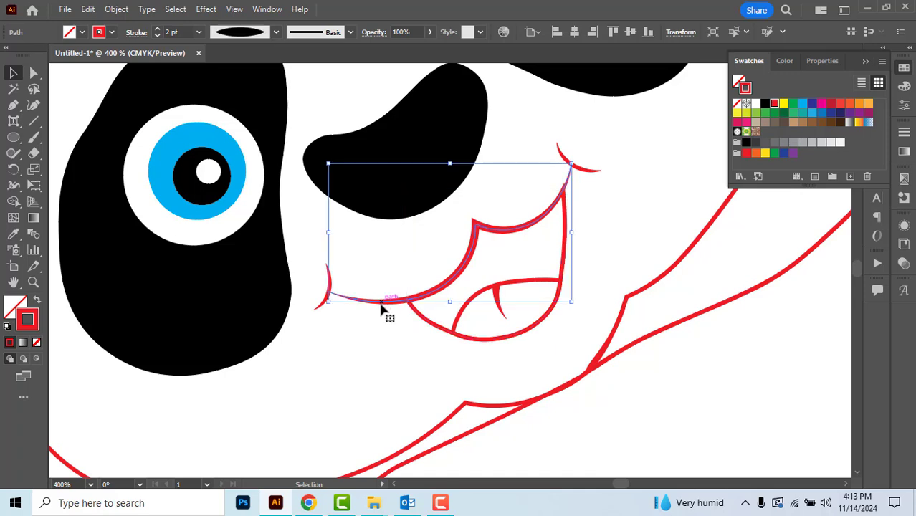
{"action": "left_click", "coordinate": [320, 310], "text": "shift"}
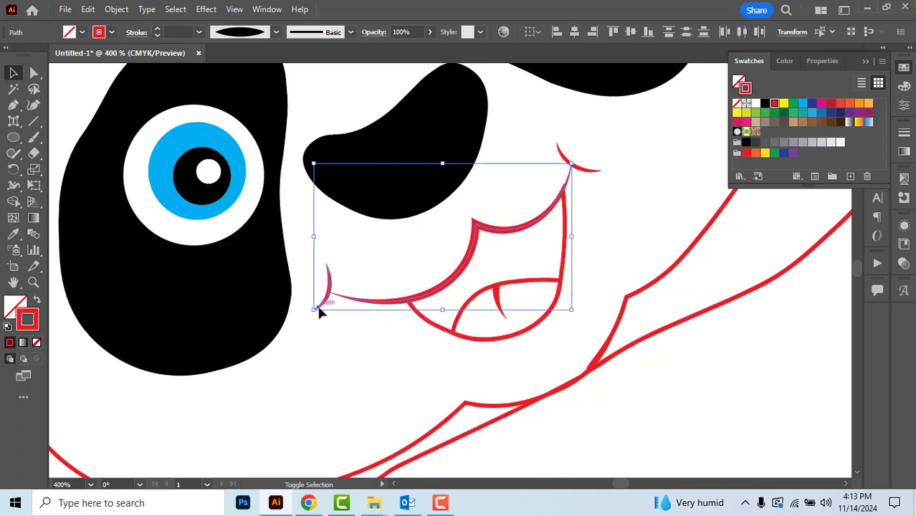
{"action": "left_click", "coordinate": [599, 171], "text": "shift"}
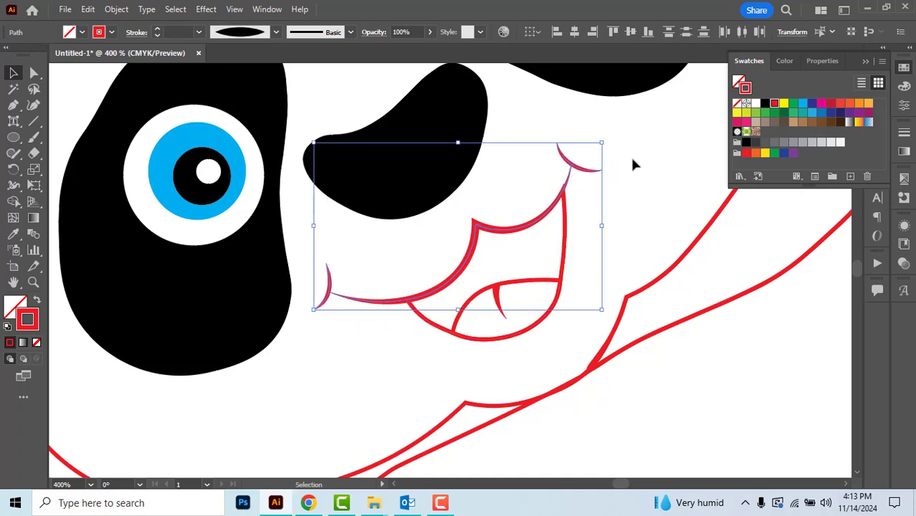
{"action": "left_click", "coordinate": [765, 104]}
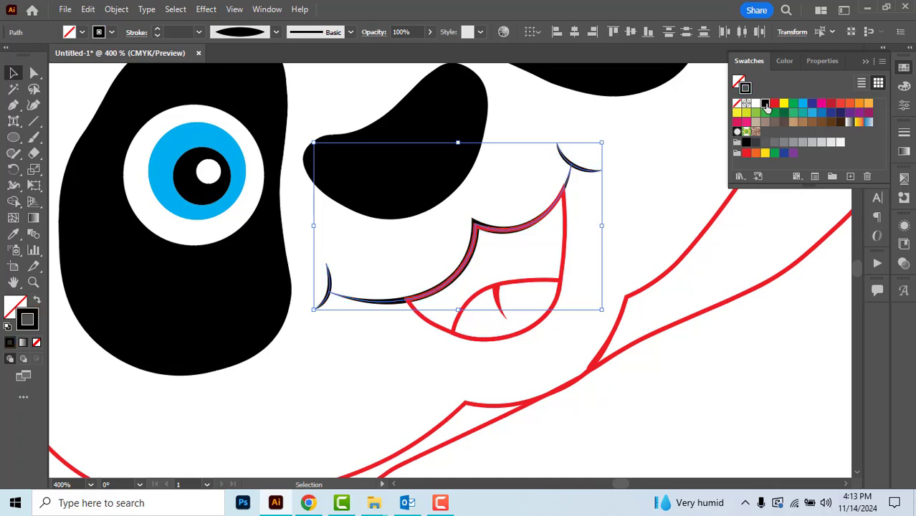
{"action": "left_click", "coordinate": [664, 211]}
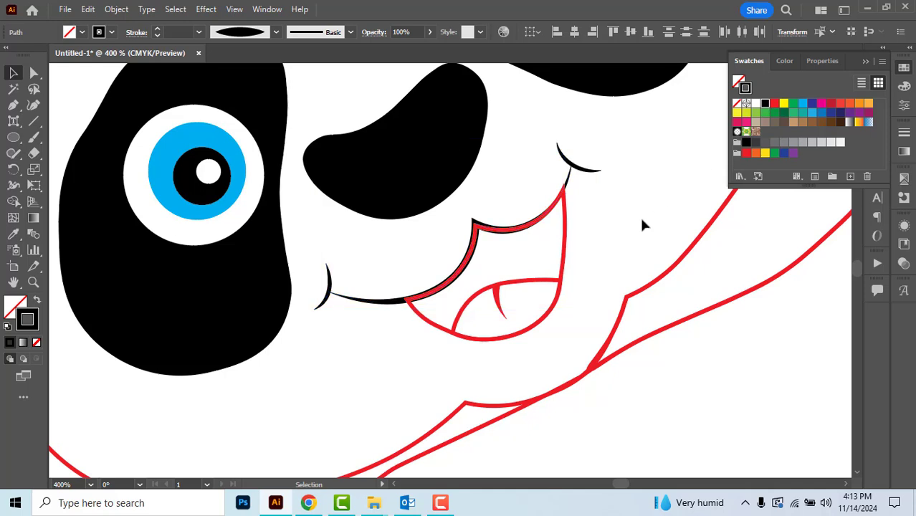
Step: Recolour the strokes of the open mouth shape, the tongue and the tongue's crease black, and clear the selection
{"action": "left_click", "coordinate": [566, 254]}
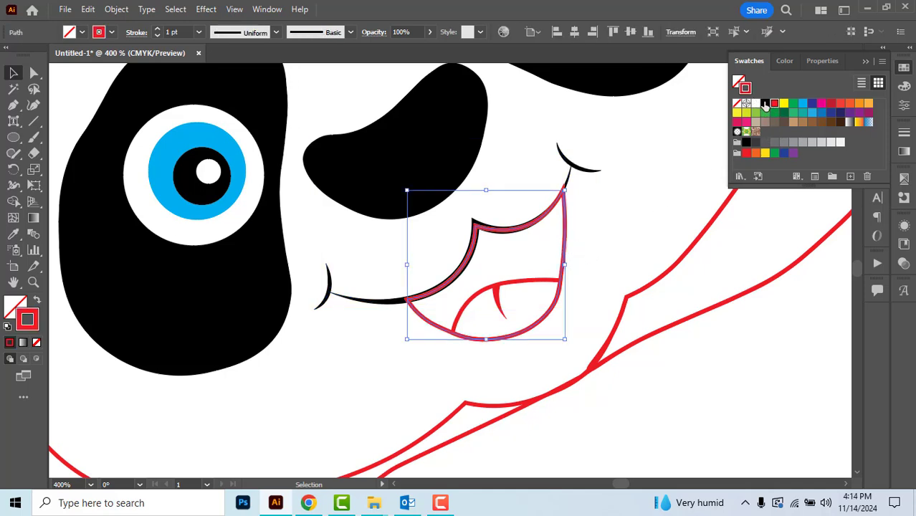
{"action": "left_click", "coordinate": [765, 104]}
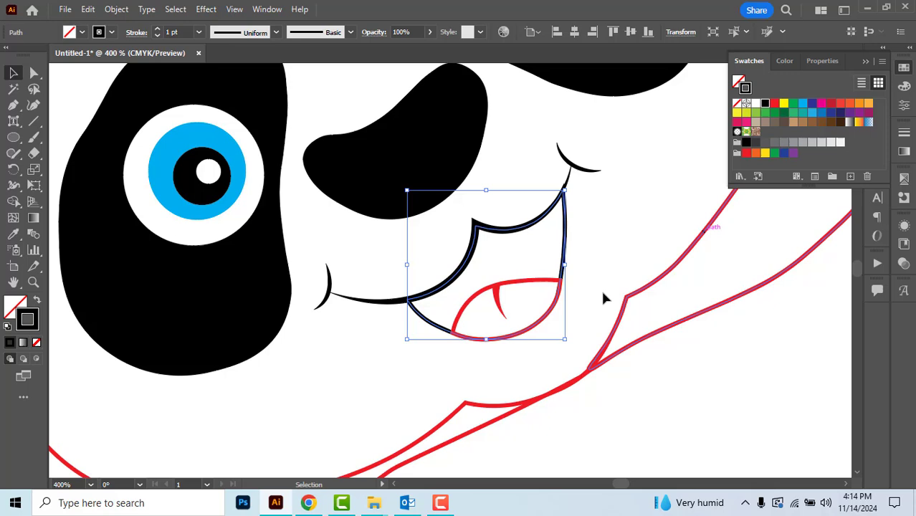
{"action": "left_click", "coordinate": [532, 284]}
{"action": "left_click", "coordinate": [765, 104]}
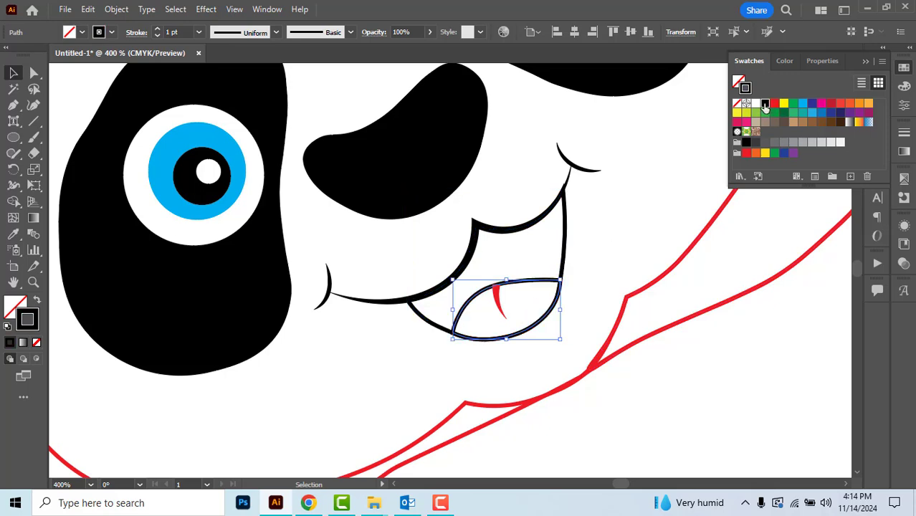
{"action": "left_click", "coordinate": [500, 307]}
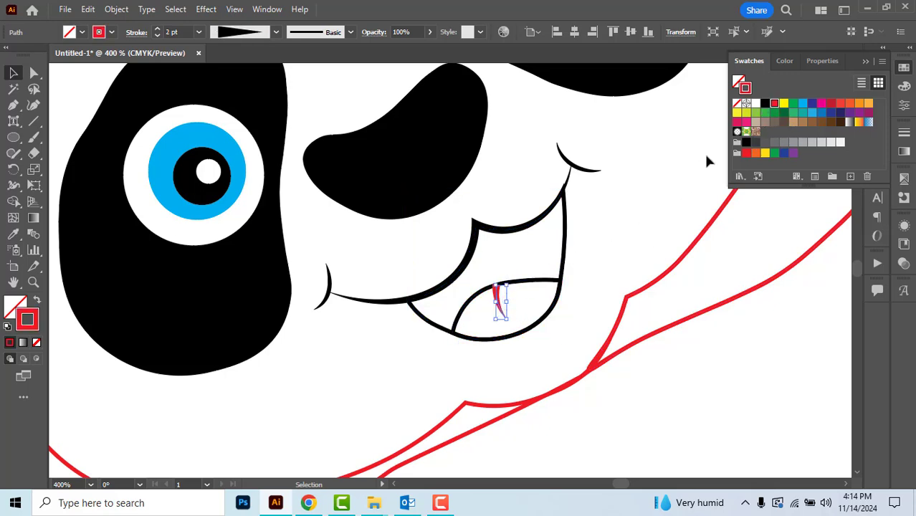
{"action": "left_click", "coordinate": [765, 104]}
{"action": "left_click", "coordinate": [585, 261]}
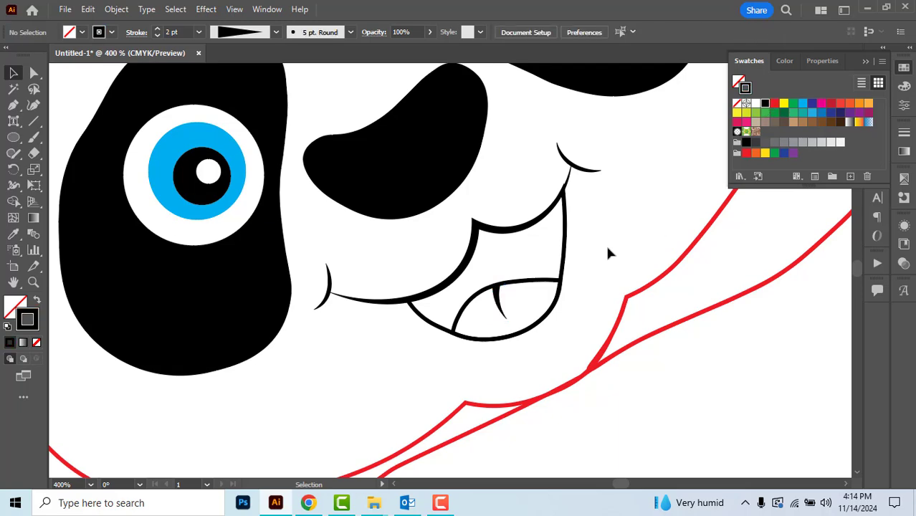
Step: Fill the open mouth shape with light gray, keeping its black stroke
{"action": "scroll", "coordinate": [607, 248], "scroll_direction": "down", "scroll_amount": 6}
{"action": "scroll", "coordinate": [597, 221], "scroll_direction": "up", "scroll_amount": 6}
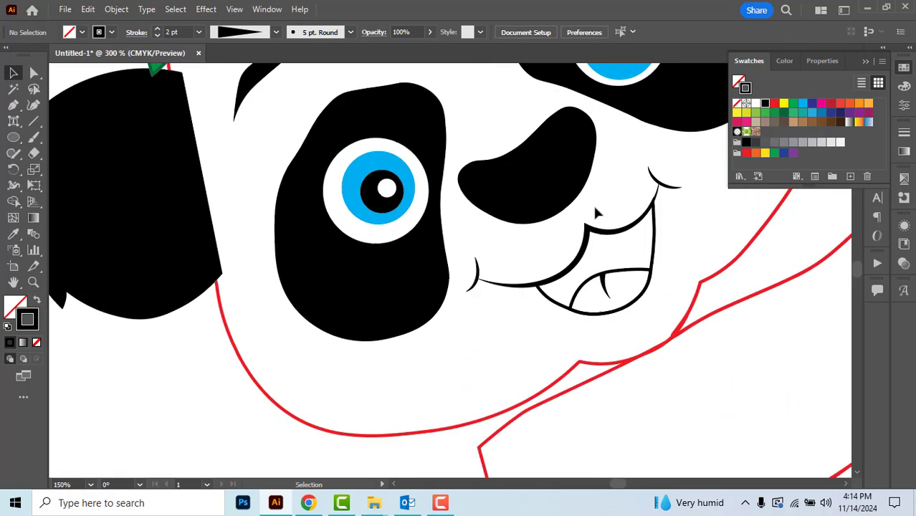
{"action": "left_click", "coordinate": [653, 247]}
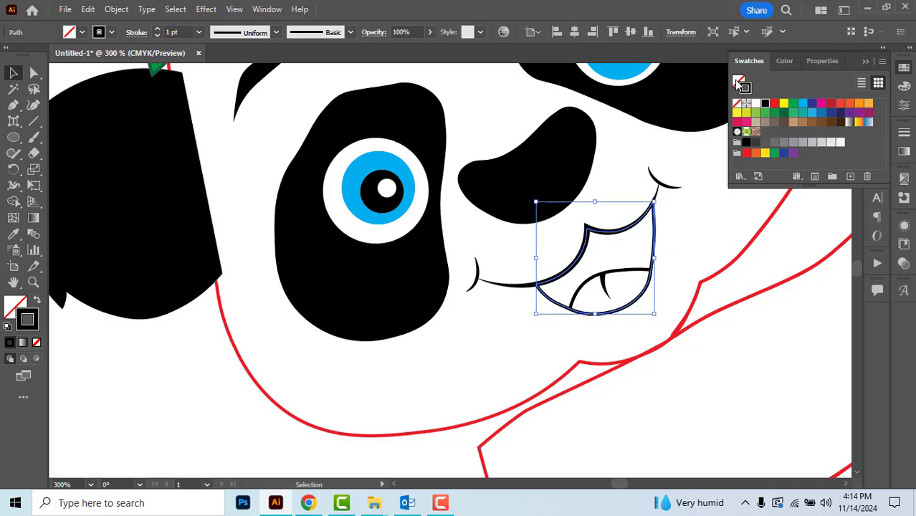
{"action": "left_click", "coordinate": [740, 84]}
{"action": "left_click", "coordinate": [830, 142]}
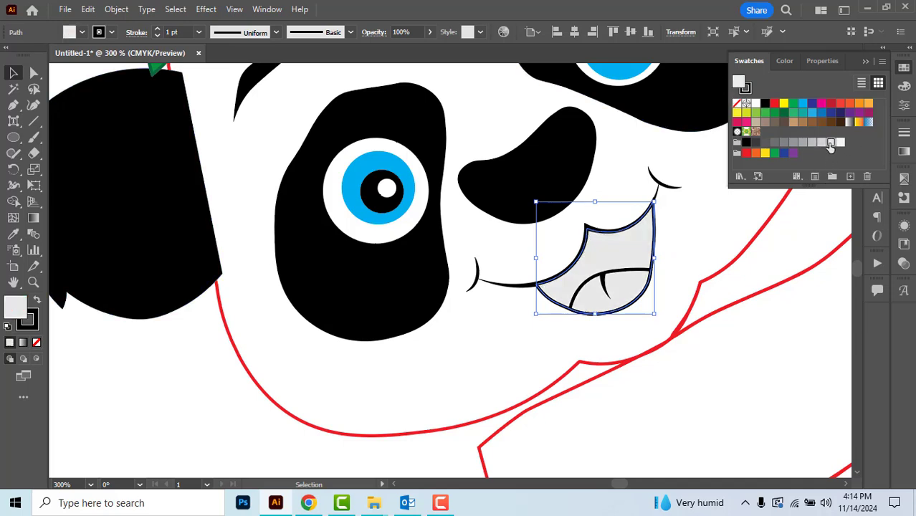
Step: Fill the panda's tongue with magenta, keeping its black stroke, and clear the selection
{"action": "left_click", "coordinate": [642, 275]}
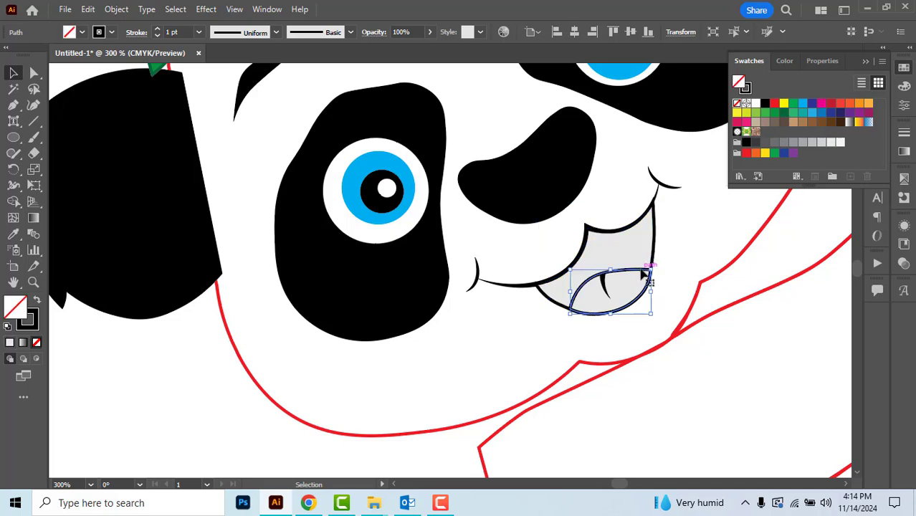
{"action": "left_click", "coordinate": [821, 105]}
{"action": "left_click", "coordinate": [683, 255]}
{"action": "scroll", "coordinate": [566, 243], "scroll_direction": "down", "scroll_amount": 1}
{"action": "scroll", "coordinate": [567, 243], "scroll_direction": "down", "scroll_amount": 3}
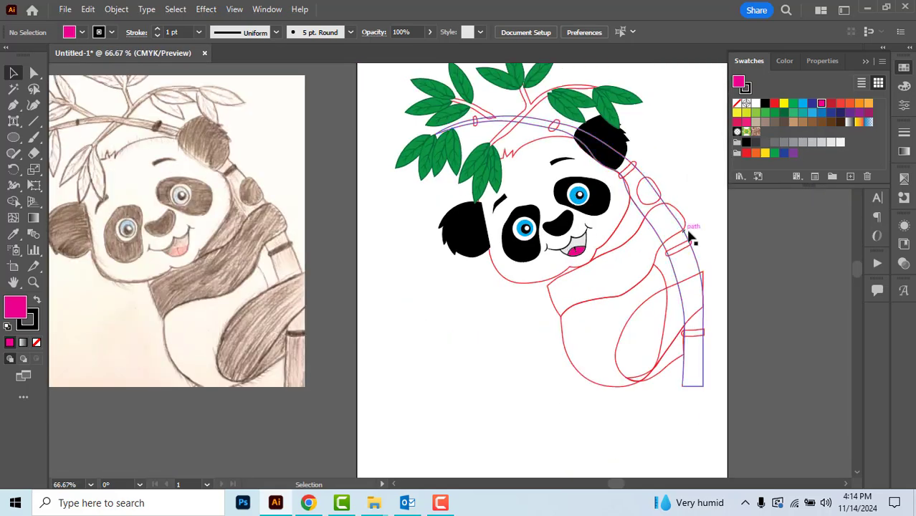
Step: Fill the panda's head outline with white and change its stroke to black
{"action": "scroll", "coordinate": [512, 152], "scroll_direction": "up", "scroll_amount": 2}
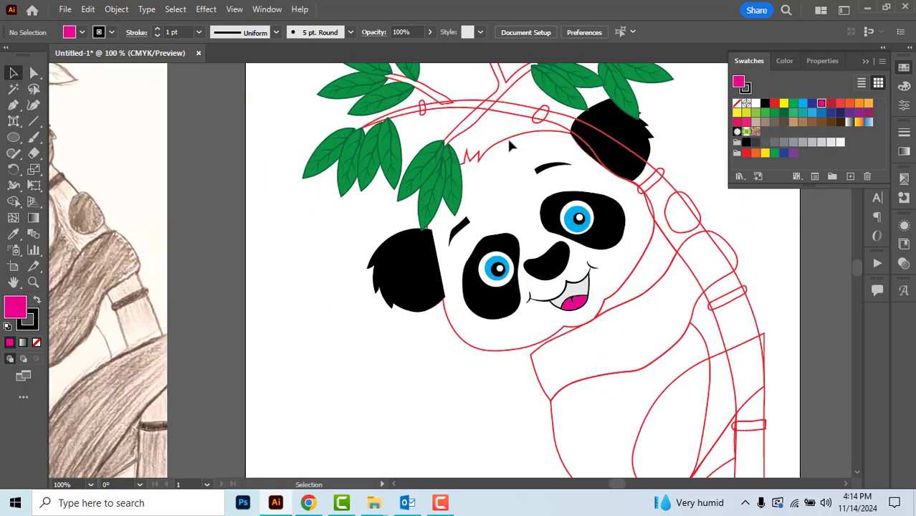
{"action": "left_click", "coordinate": [511, 147]}
{"action": "left_click", "coordinate": [756, 104]}
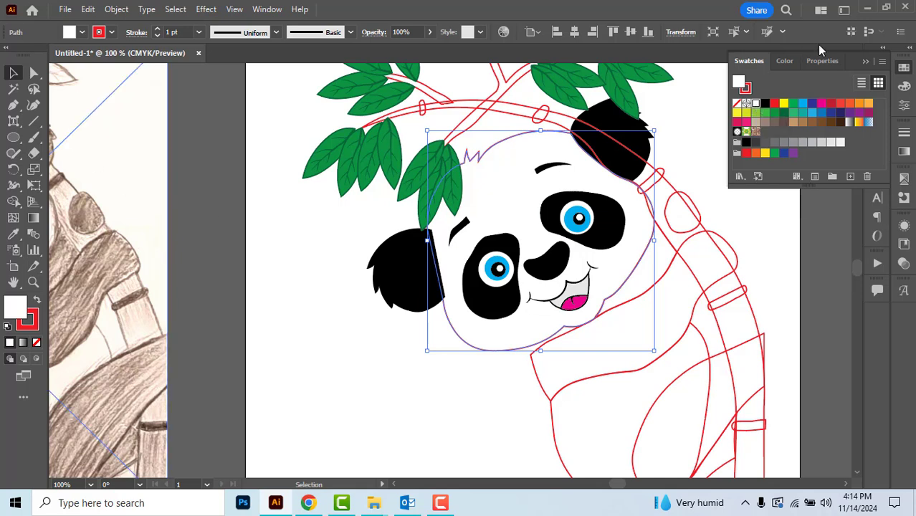
{"action": "left_click", "coordinate": [748, 91]}
{"action": "left_click", "coordinate": [765, 105]}
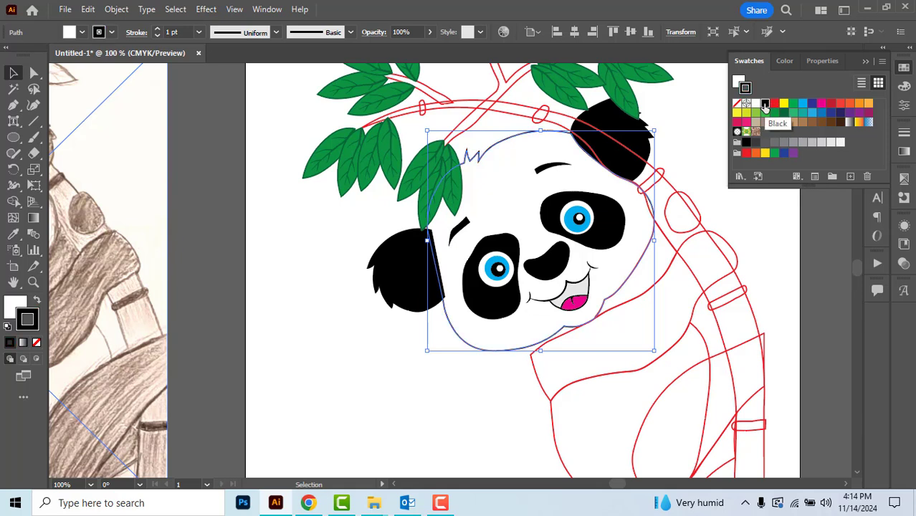
Step: Apply the double-bulge variable width profile to the head outline's stroke and clear the selection
{"action": "left_click", "coordinate": [277, 32]}
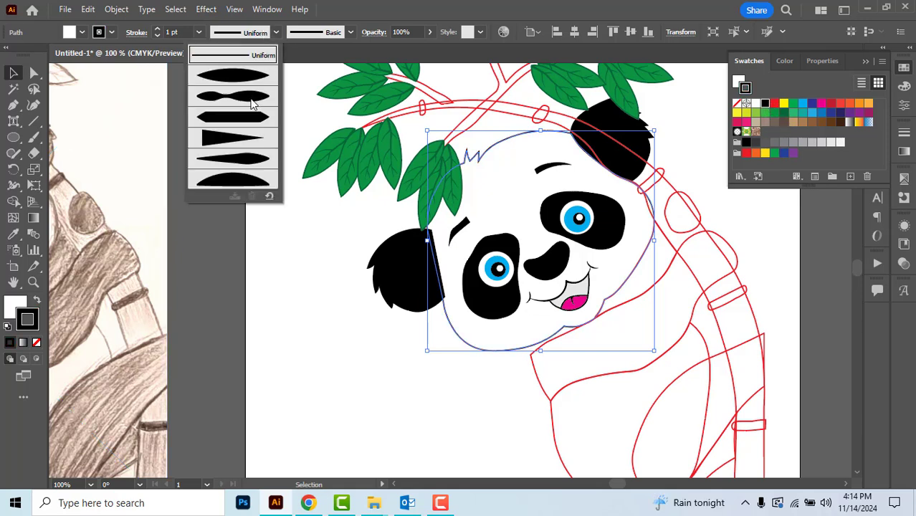
{"action": "left_click", "coordinate": [252, 104]}
{"action": "left_click", "coordinate": [764, 240]}
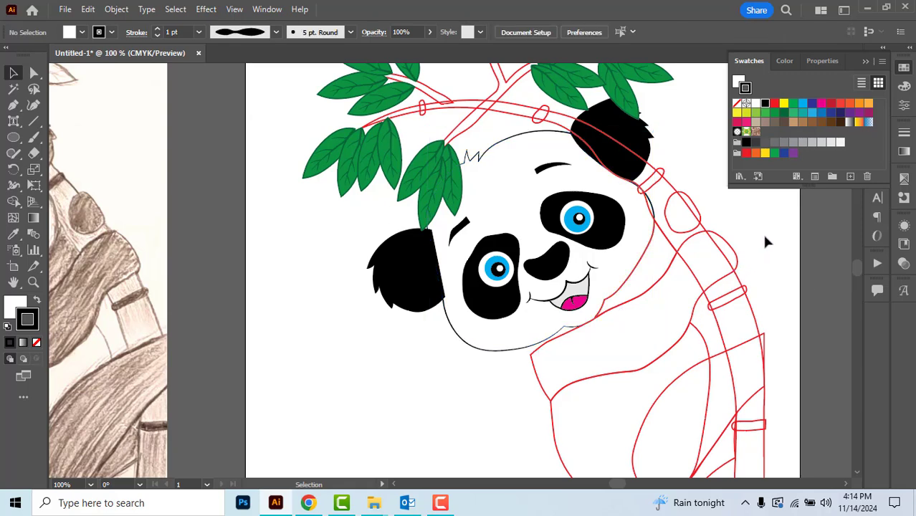
{"action": "scroll", "coordinate": [626, 287], "scroll_direction": "up", "scroll_amount": 2}
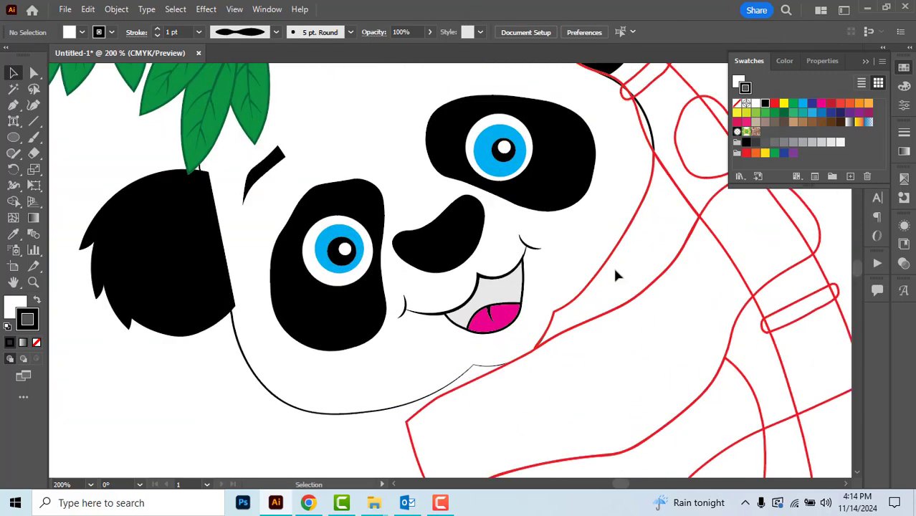
{"action": "scroll", "coordinate": [615, 271], "scroll_direction": "down", "scroll_amount": 2}
Step: Remove the strokes of the panda's front arm and leg shapes, fill both with black, and clear the selection
{"action": "left_click_drag", "start_coordinate": [740, 247], "coordinate": [683, 211]}
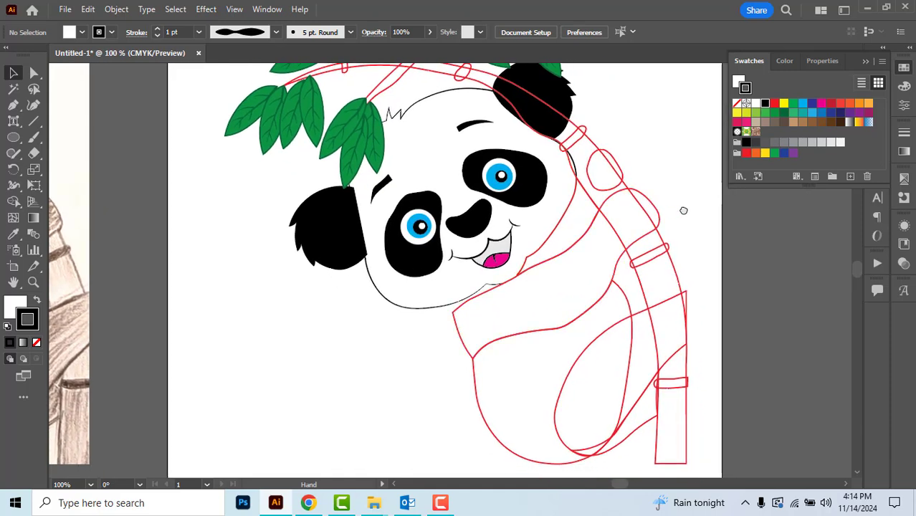
{"action": "left_click", "coordinate": [608, 291]}
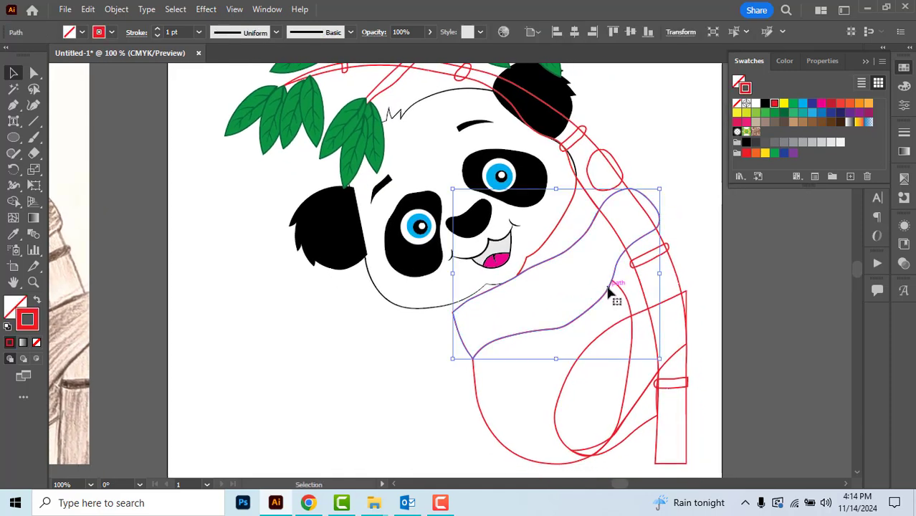
{"action": "left_click", "coordinate": [657, 368], "text": "shift"}
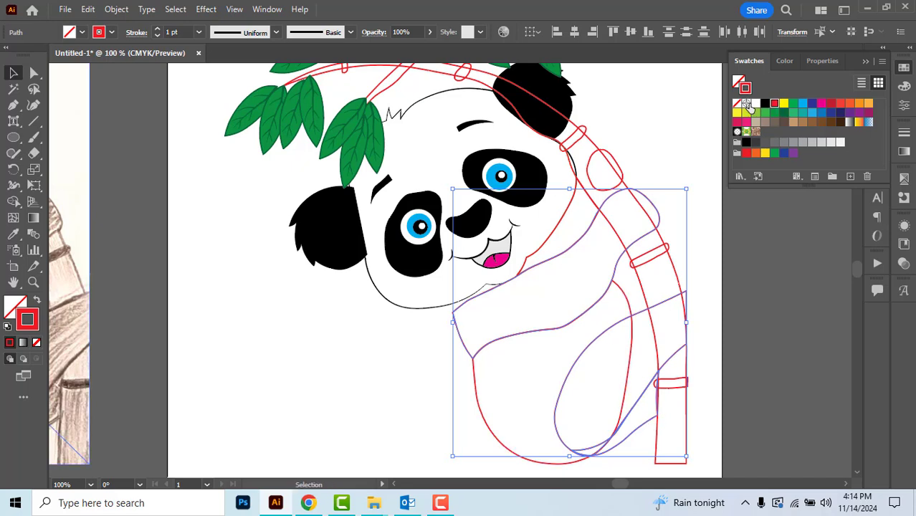
{"action": "left_click", "coordinate": [736, 104]}
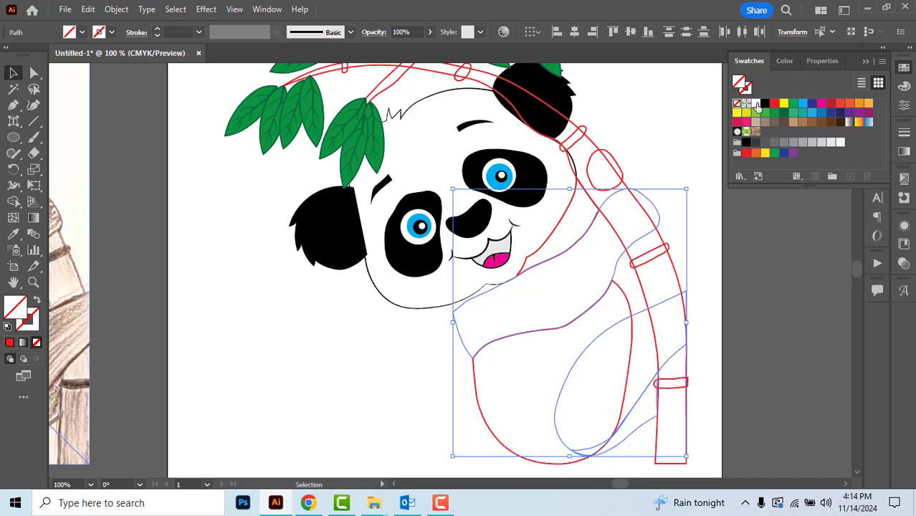
{"action": "left_click", "coordinate": [765, 106]}
{"action": "left_click", "coordinate": [743, 228]}
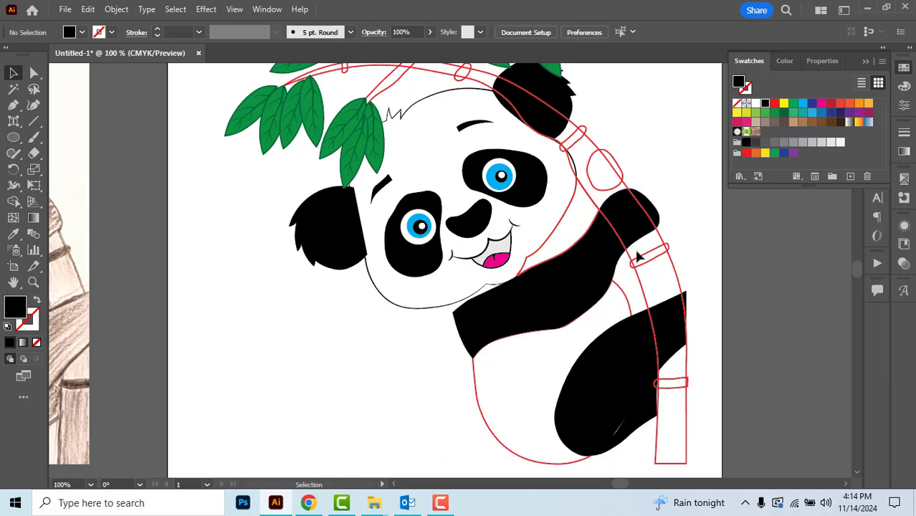
Step: Fill the shape between the panda's face and front arm with black, remove its stroke, and clear the selection
{"action": "key", "text": "a"}
{"action": "left_click", "coordinate": [568, 214]}
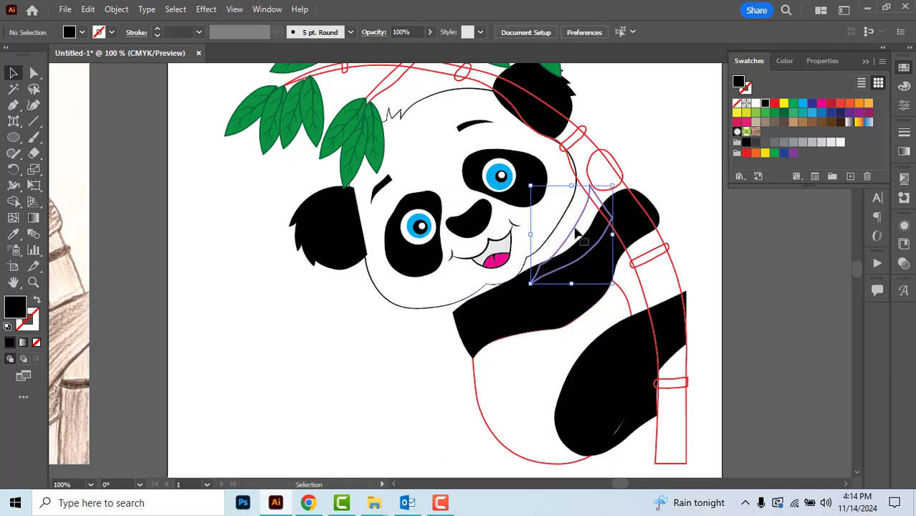
{"action": "key", "text": "v"}
{"action": "left_click", "coordinate": [765, 104]}
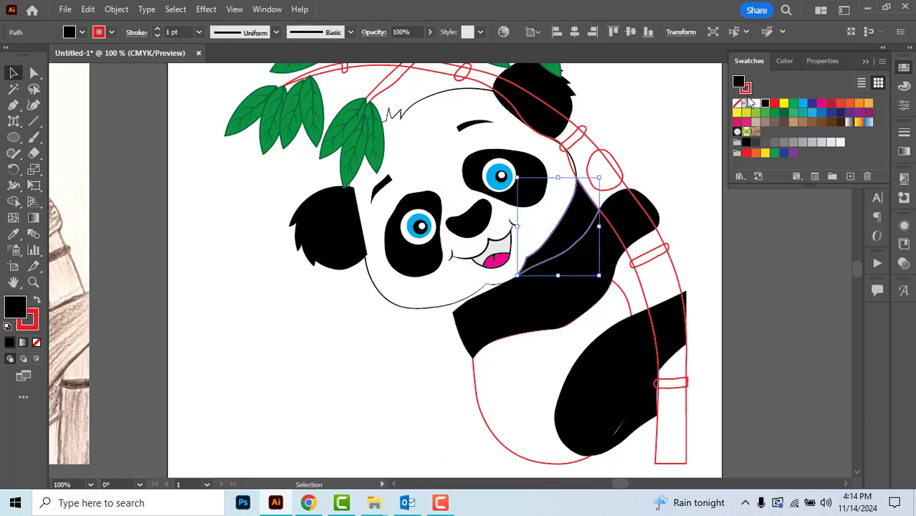
{"action": "left_click", "coordinate": [737, 104]}
{"action": "left_click", "coordinate": [701, 246]}
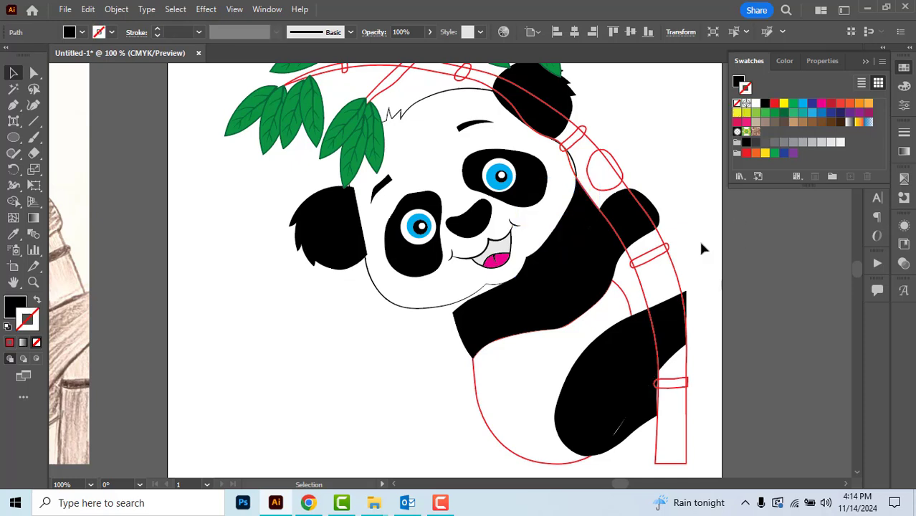
Step: Remove the stroke of the small oval paw beside the bamboo, fill it with black, and clear the selection
{"action": "left_click", "coordinate": [611, 187]}
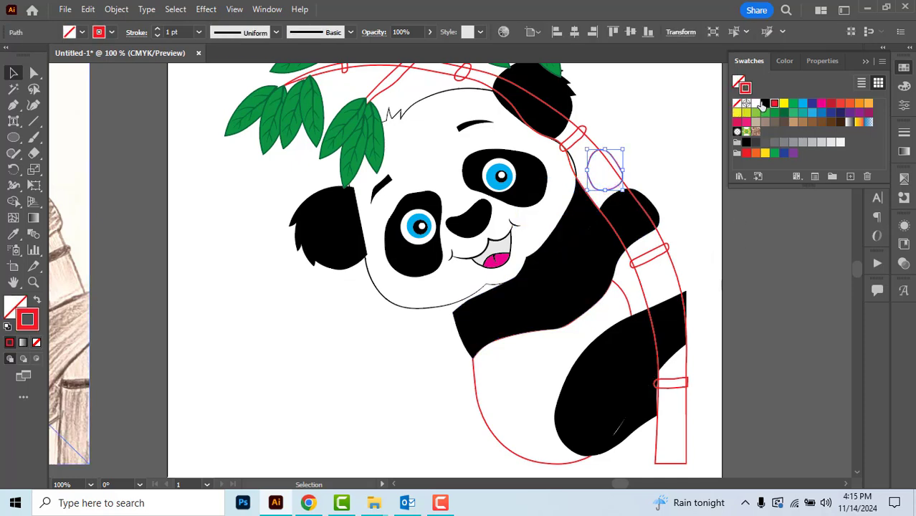
{"action": "left_click", "coordinate": [737, 104]}
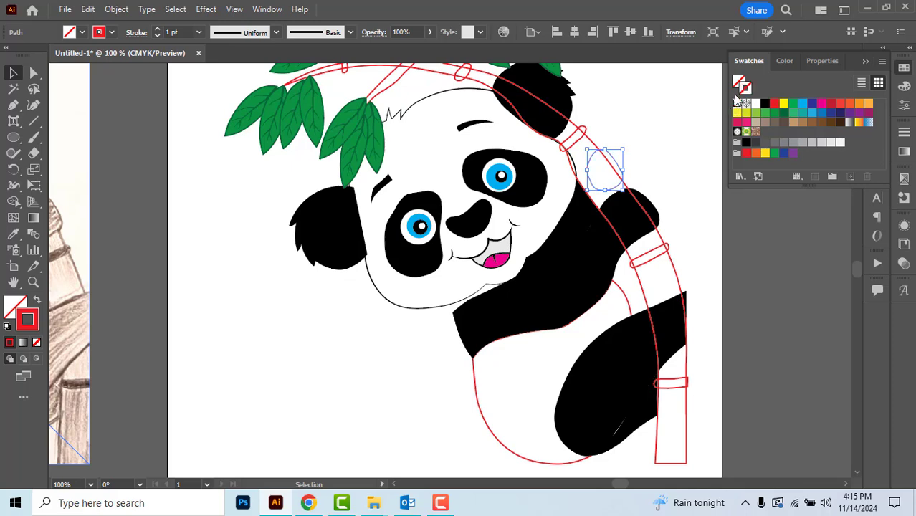
{"action": "left_click", "coordinate": [739, 85]}
{"action": "left_click", "coordinate": [765, 104]}
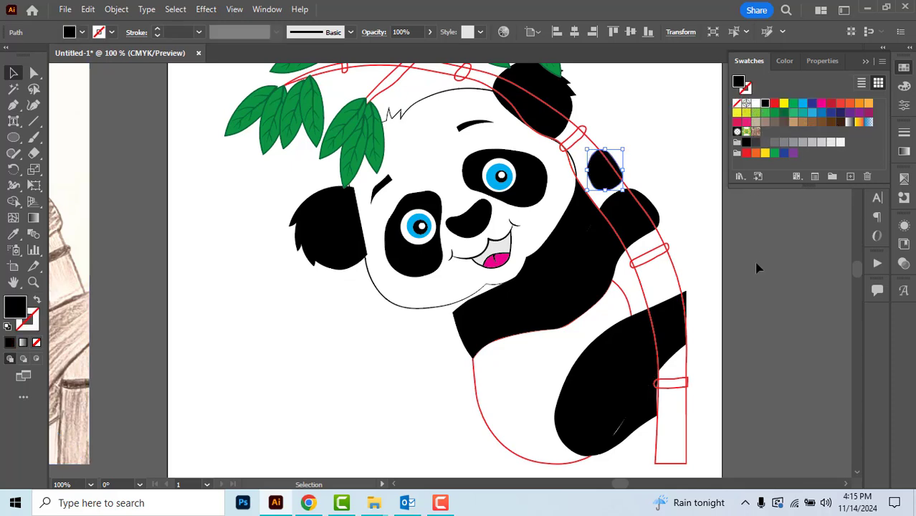
{"action": "left_click", "coordinate": [759, 313]}
Step: Copy the head outline's white fill and black stroke onto the panda's belly shape with the Eyedropper and clear the selection
{"action": "scroll", "coordinate": [638, 359], "scroll_direction": "down", "scroll_amount": 2}
{"action": "scroll", "coordinate": [586, 412], "scroll_direction": "up", "scroll_amount": 1}
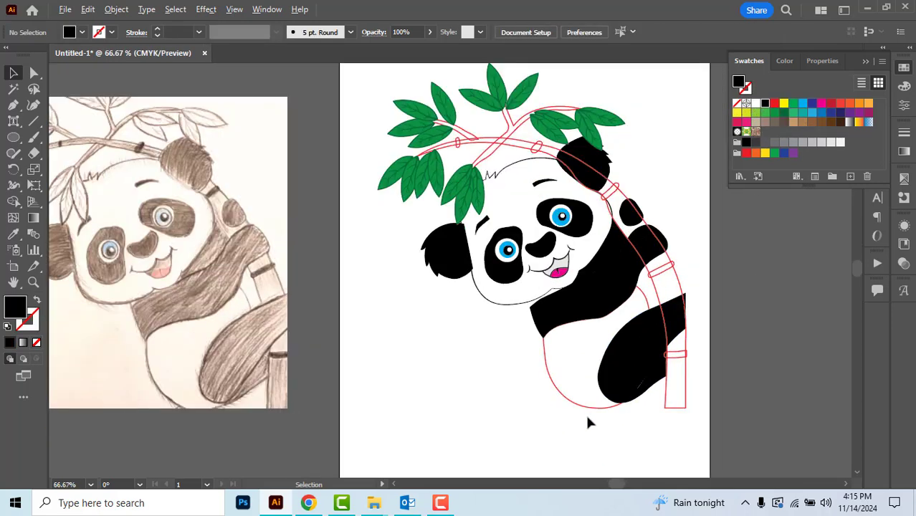
{"action": "left_click", "coordinate": [587, 413]}
{"action": "scroll", "coordinate": [547, 392], "scroll_direction": "up", "scroll_amount": 1}
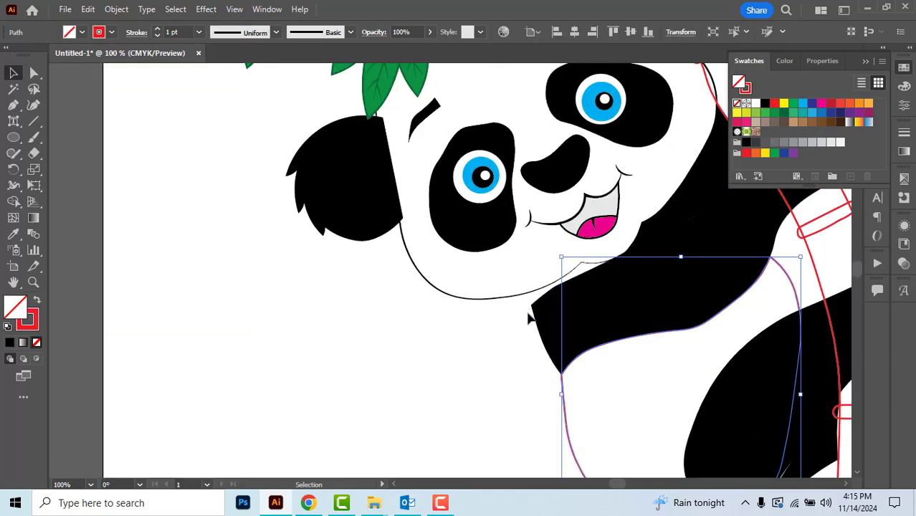
{"action": "scroll", "coordinate": [491, 306], "scroll_direction": "down", "scroll_amount": 2}
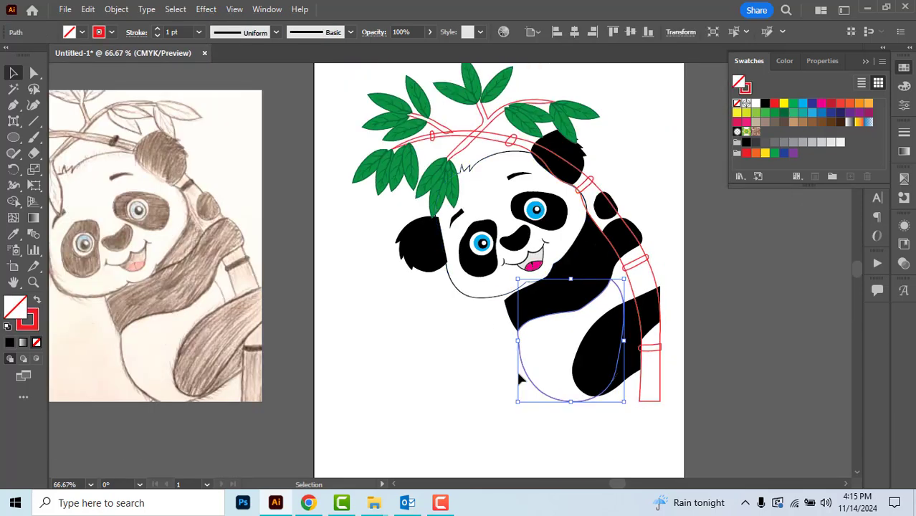
{"action": "left_click", "coordinate": [13, 234]}
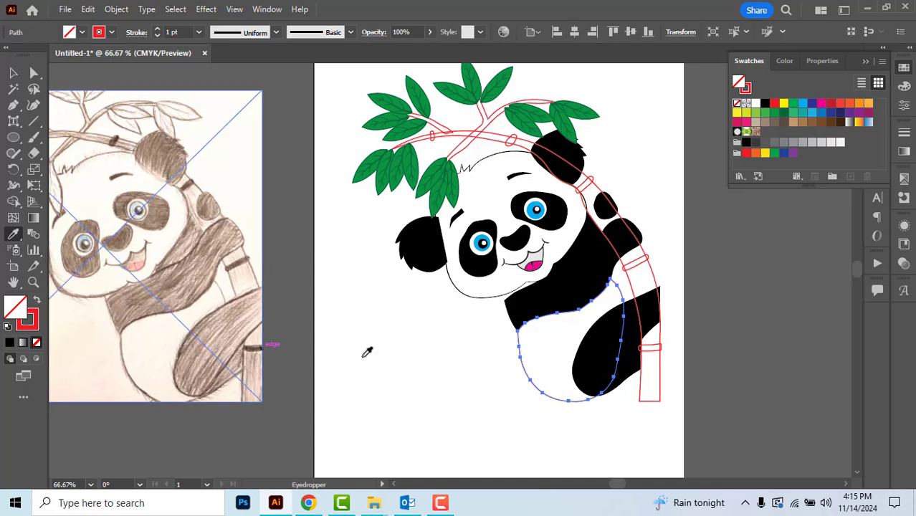
{"action": "left_click", "coordinate": [475, 296]}
{"action": "key", "text": "v"}
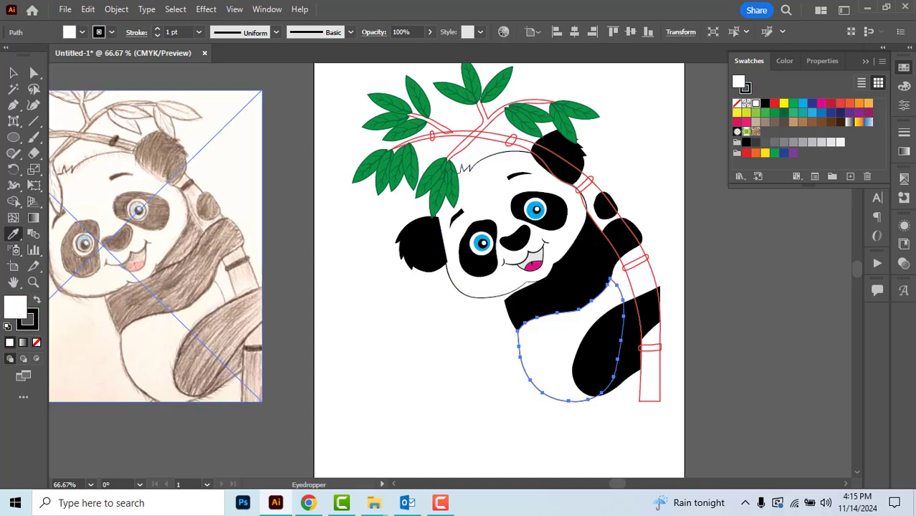
{"action": "left_click", "coordinate": [692, 352]}
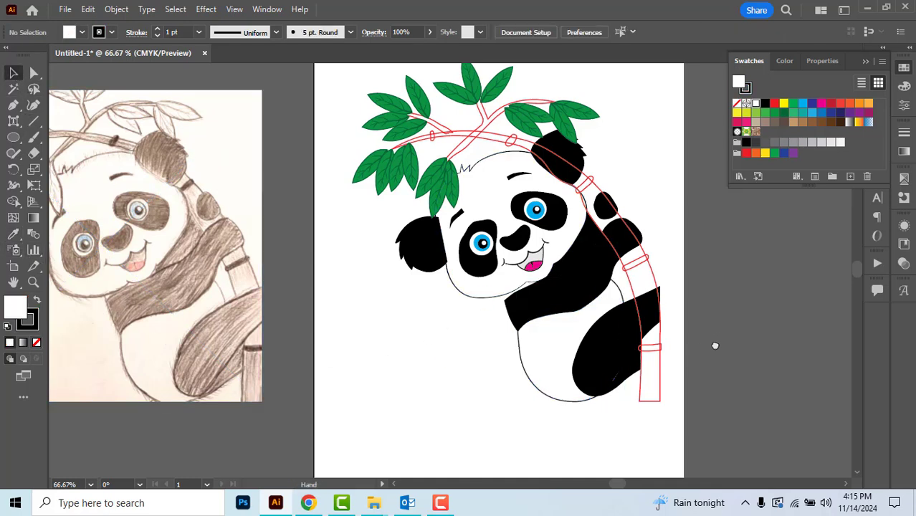
Step: Fill the bamboo stem and its branches with the brown swatch C=30 M=50 Y=75 K=10 and clear the selection
{"action": "scroll", "coordinate": [659, 317], "scroll_direction": "down", "scroll_amount": 1}
{"action": "scroll", "coordinate": [670, 301], "scroll_direction": "up", "scroll_amount": 1}
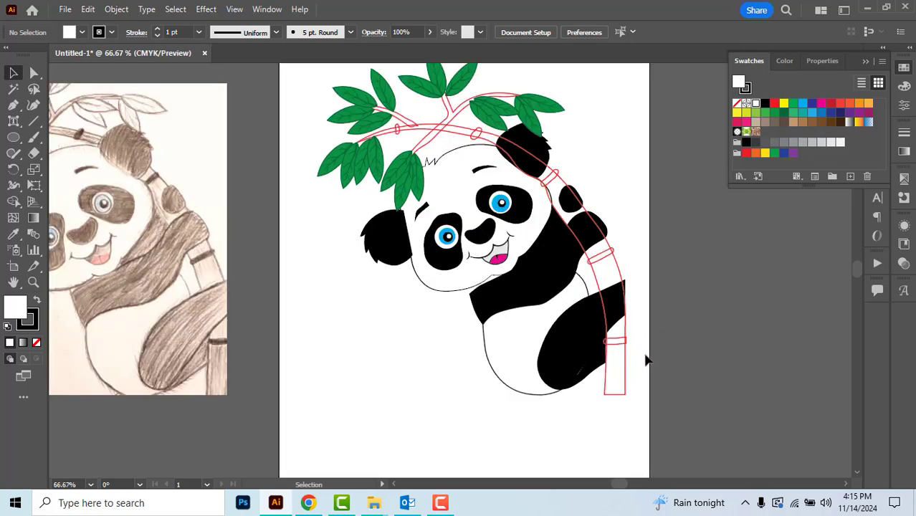
{"action": "left_click", "coordinate": [626, 371]}
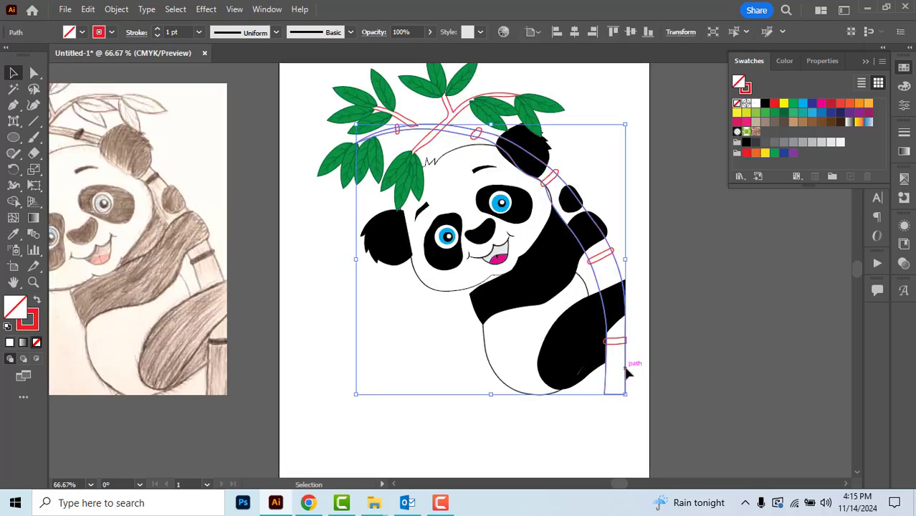
{"action": "scroll", "coordinate": [452, 115], "scroll_direction": "up", "scroll_amount": 2}
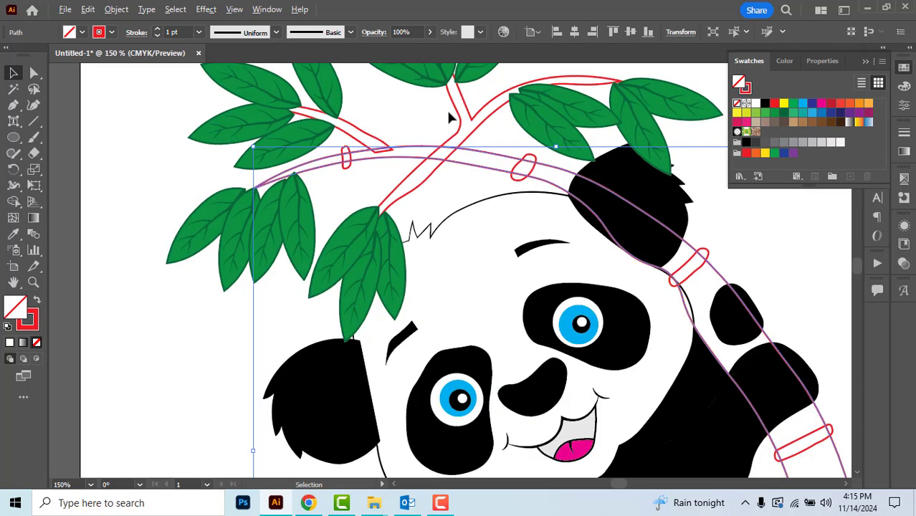
{"action": "left_click", "coordinate": [453, 116], "text": "shift"}
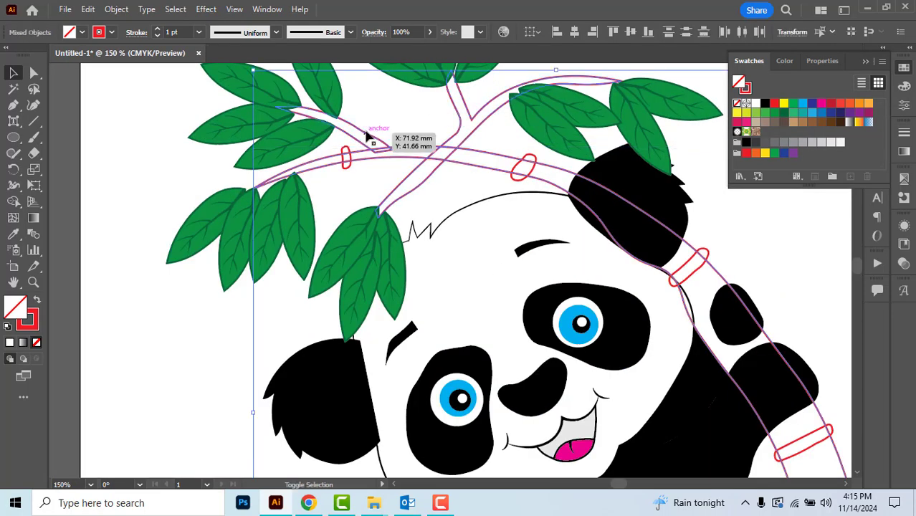
{"action": "scroll", "coordinate": [428, 118], "scroll_direction": "down", "scroll_amount": 2}
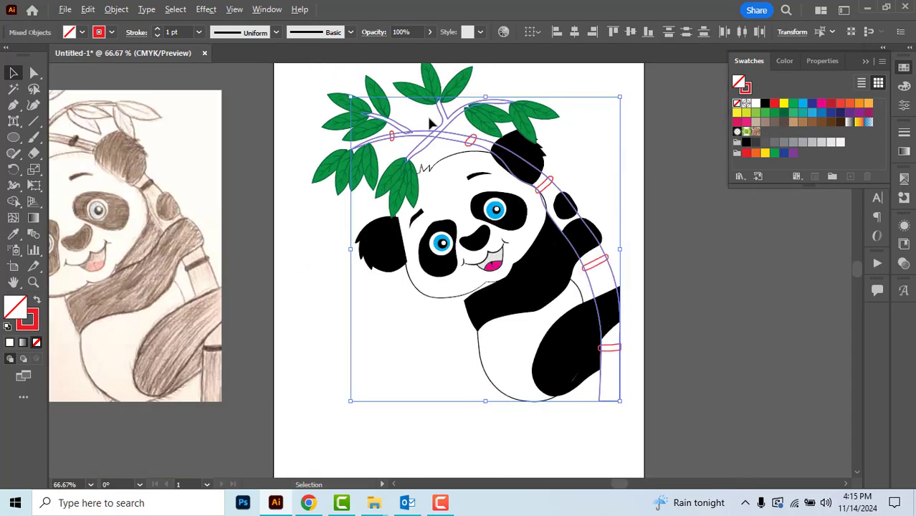
{"action": "left_click", "coordinate": [803, 123]}
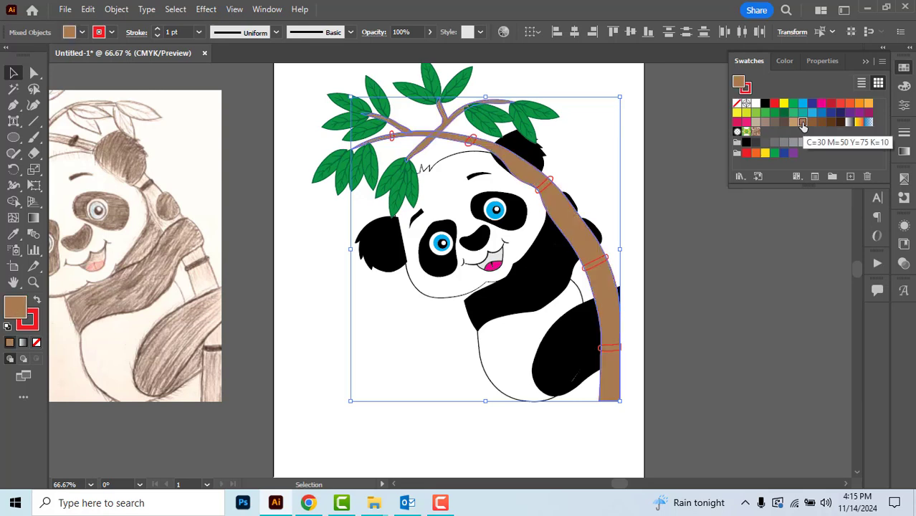
{"action": "left_click", "coordinate": [785, 303]}
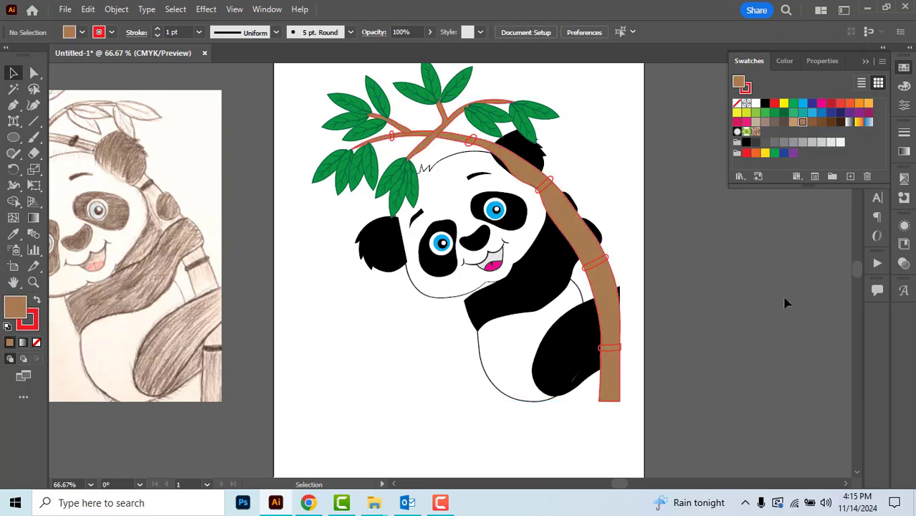
Step: Remove the red strokes from the brown bamboo stem and its branches and clear the selection
{"action": "left_click", "coordinate": [610, 343]}
{"action": "left_click", "coordinate": [442, 127], "text": "shift"}
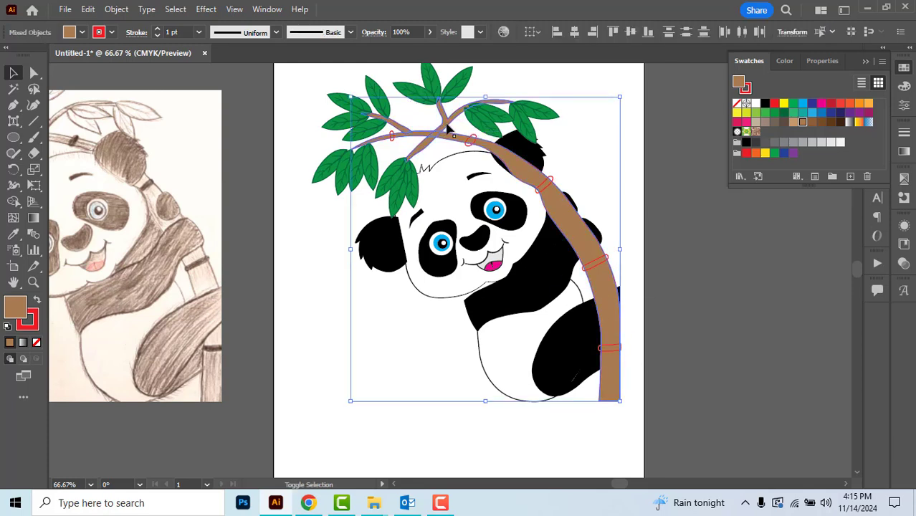
{"action": "left_click", "coordinate": [748, 90]}
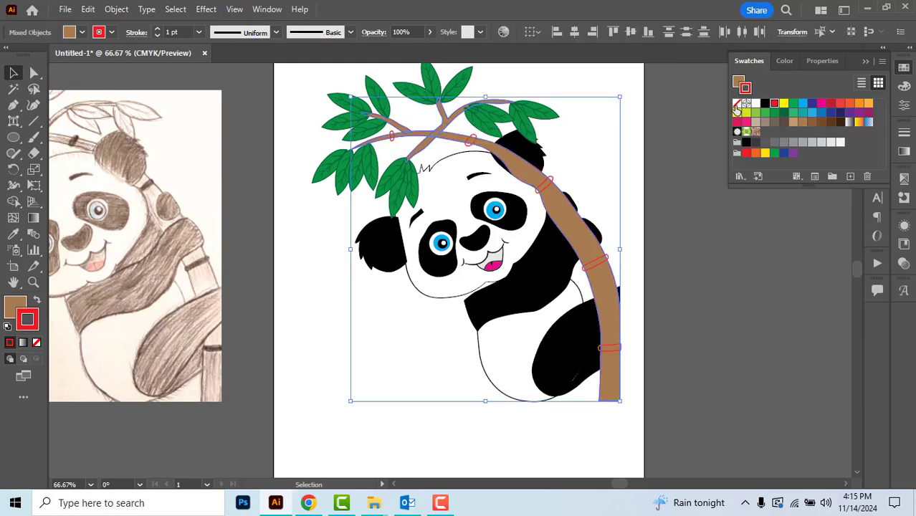
{"action": "left_click", "coordinate": [736, 104]}
{"action": "left_click", "coordinate": [651, 154]}
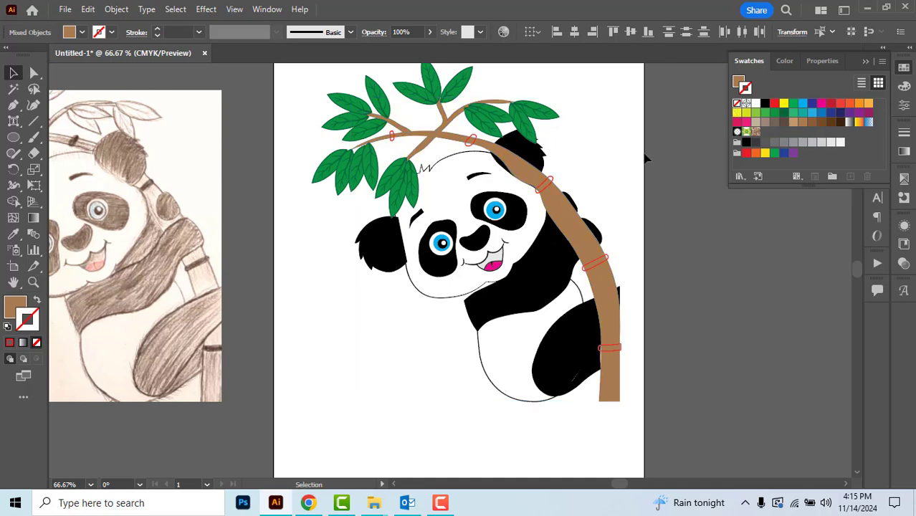
Step: Remove the red stroke from the bamboo's joint rings, fill them with black, and clear the selection
{"action": "left_click", "coordinate": [595, 278]}
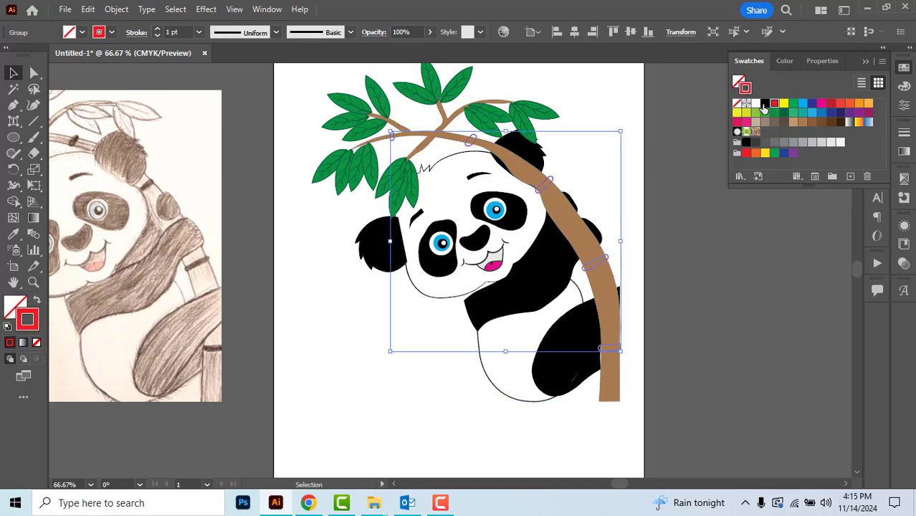
{"action": "left_click", "coordinate": [737, 104]}
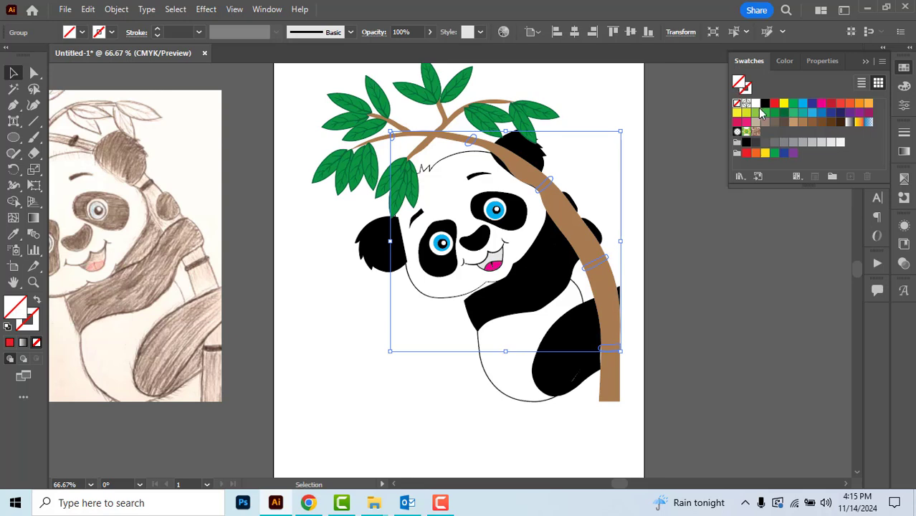
{"action": "left_click", "coordinate": [764, 103]}
{"action": "left_click", "coordinate": [618, 92]}
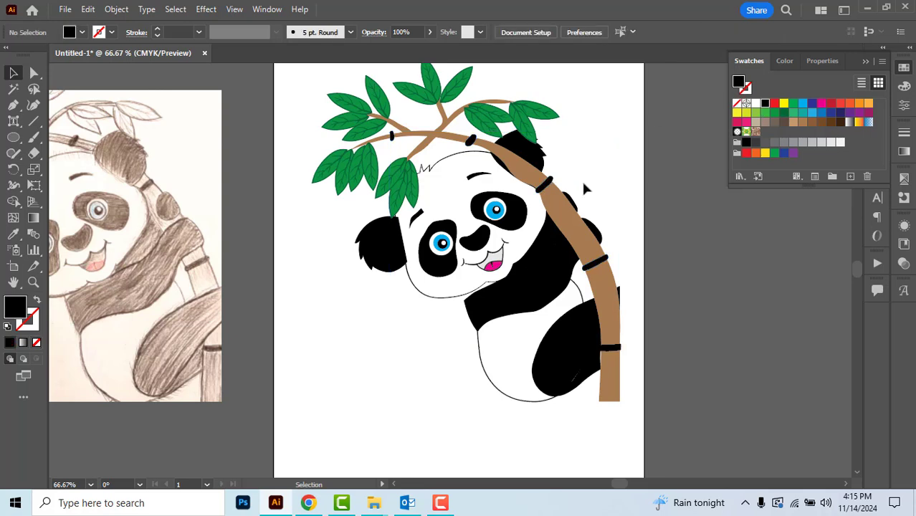
Step: Send the brown bamboo stem to the back, behind the panda, and clear the selection
{"action": "scroll", "coordinate": [583, 183], "scroll_direction": "down", "scroll_amount": 1}
{"action": "left_click_drag", "start_coordinate": [627, 162], "coordinate": [626, 168]}
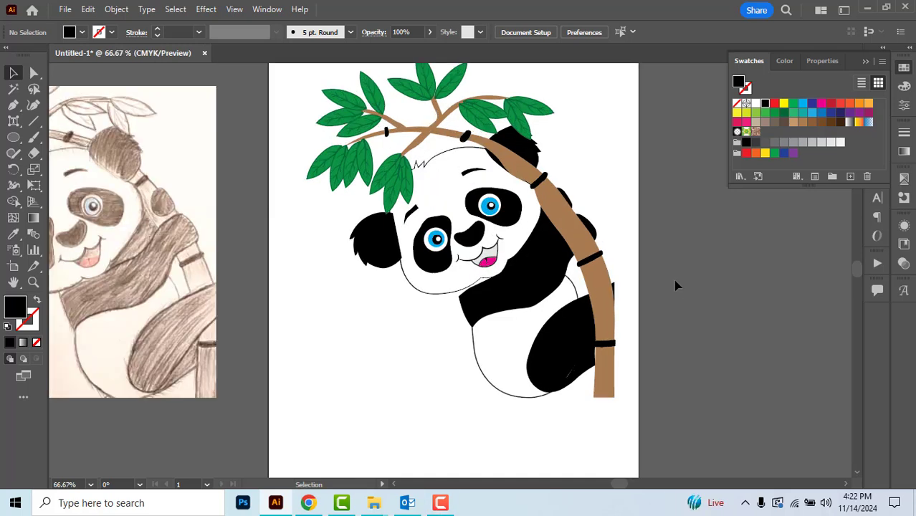
{"action": "left_click", "coordinate": [583, 231]}
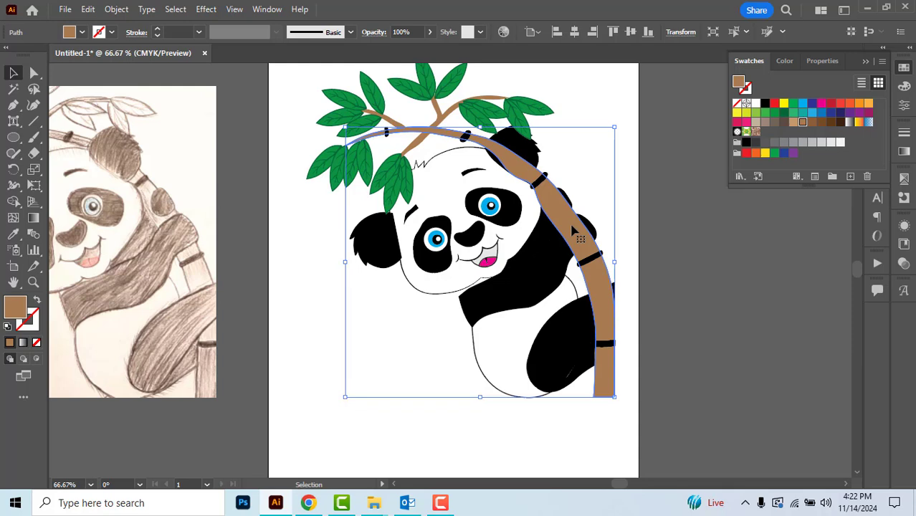
{"action": "key", "text": "ctrl+shift+bracketleft"}
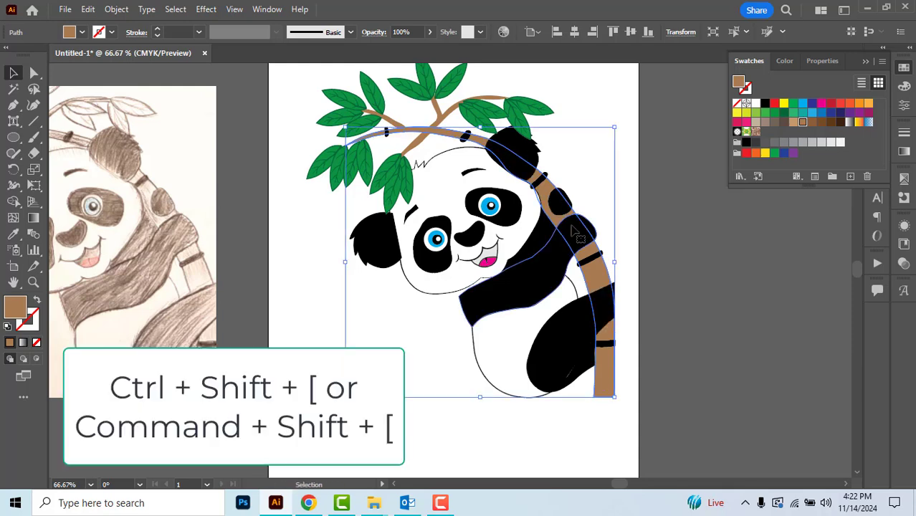
{"action": "left_click", "coordinate": [665, 256]}
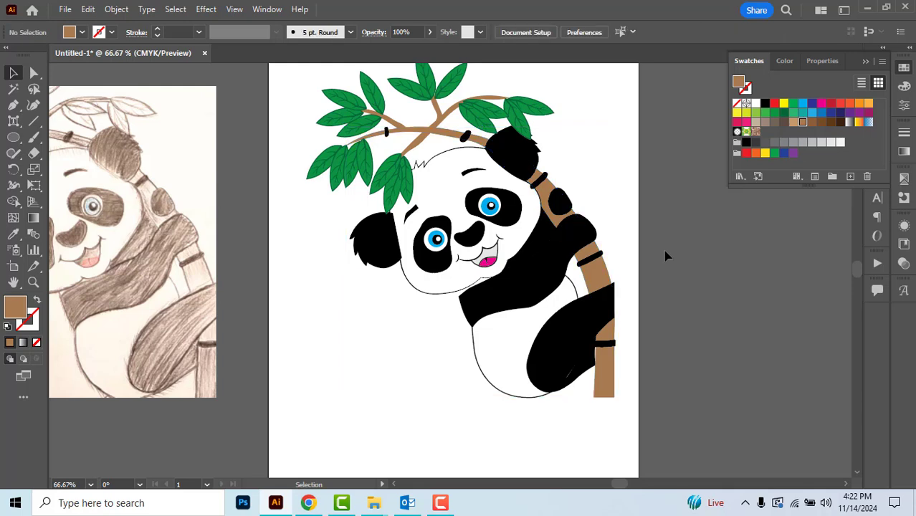
Step: Group the complete coloured panda and bamboo artwork and clear the selection
{"action": "scroll", "coordinate": [665, 256], "scroll_direction": "down", "scroll_amount": 1}
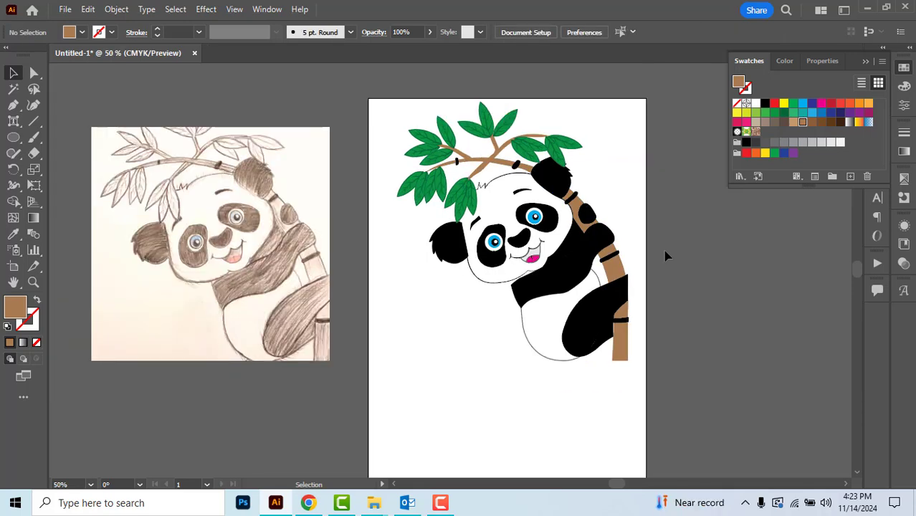
{"action": "left_click_drag", "start_coordinate": [391, 98], "coordinate": [506, 257]}
{"action": "key", "text": "ctrl+g"}
{"action": "left_click", "coordinate": [531, 327]}
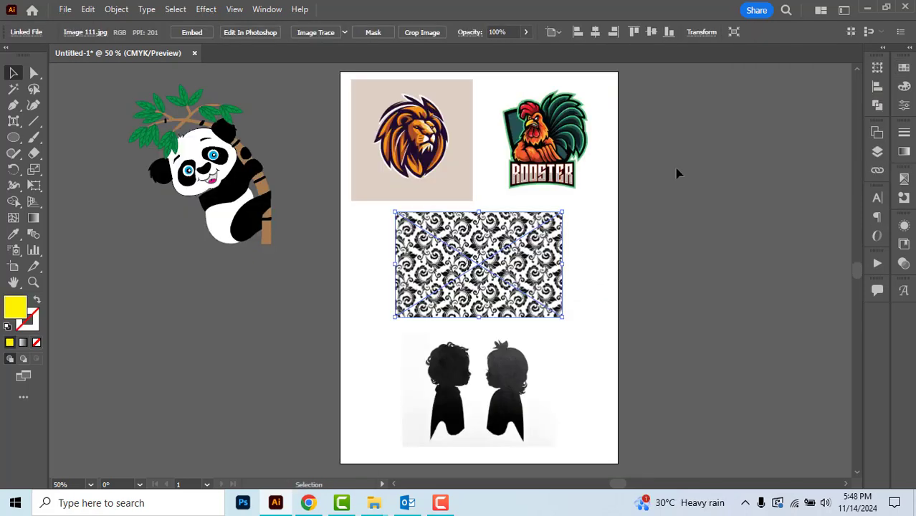
Step: Select the placed lion, rooster, pattern and silhouette images in turn to check what kind of objects they are
{"action": "left_click", "coordinate": [436, 184]}
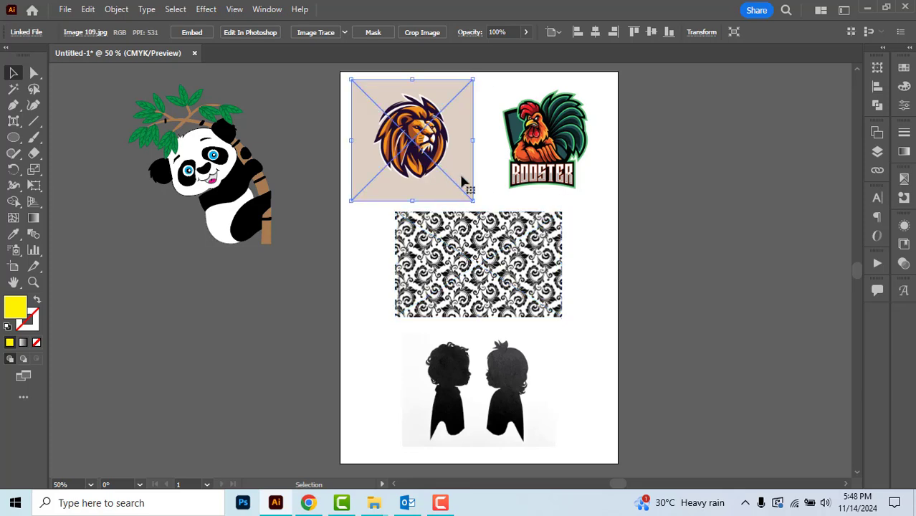
{"action": "left_click", "coordinate": [552, 175]}
{"action": "left_click", "coordinate": [535, 228]}
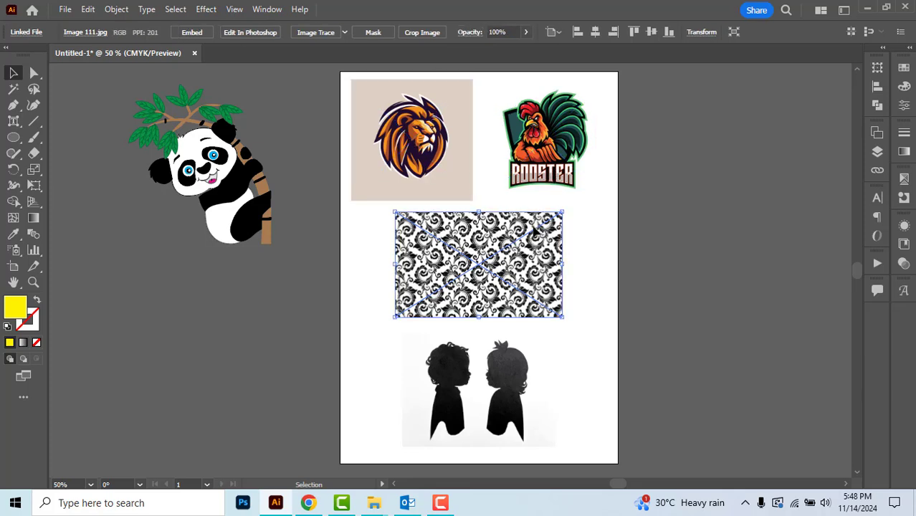
{"action": "left_click", "coordinate": [438, 391]}
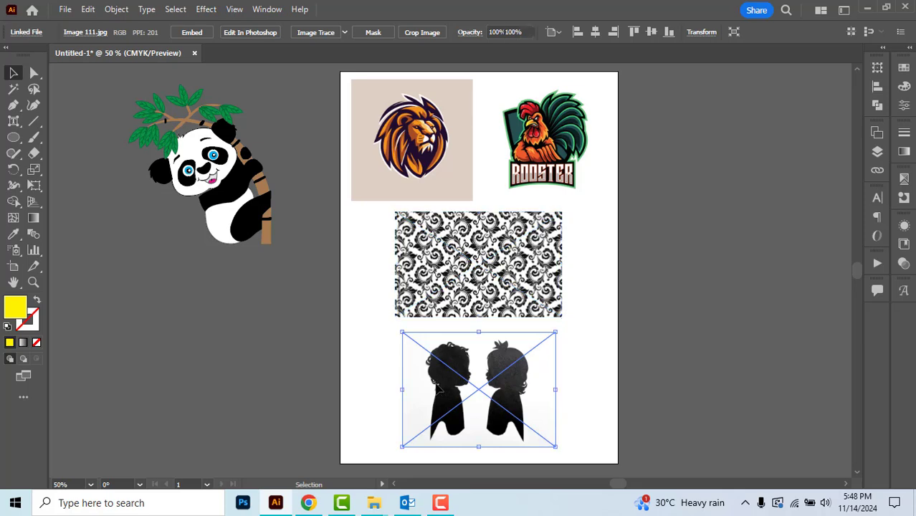
Step: Try to recolour the pattern image with the cyan swatch and the rooster image with the red swatch, and clear the selection
{"action": "left_click", "coordinate": [448, 309]}
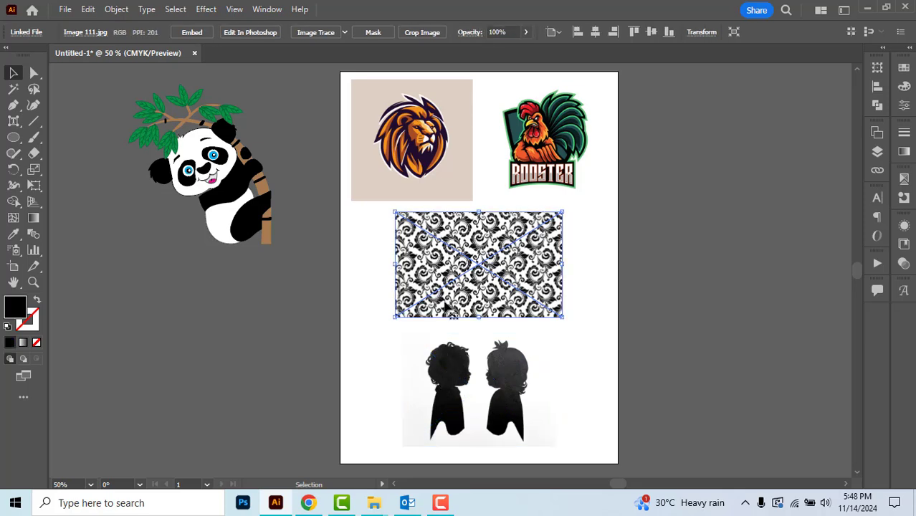
{"action": "left_click", "coordinate": [904, 67]}
{"action": "left_click", "coordinate": [804, 103]}
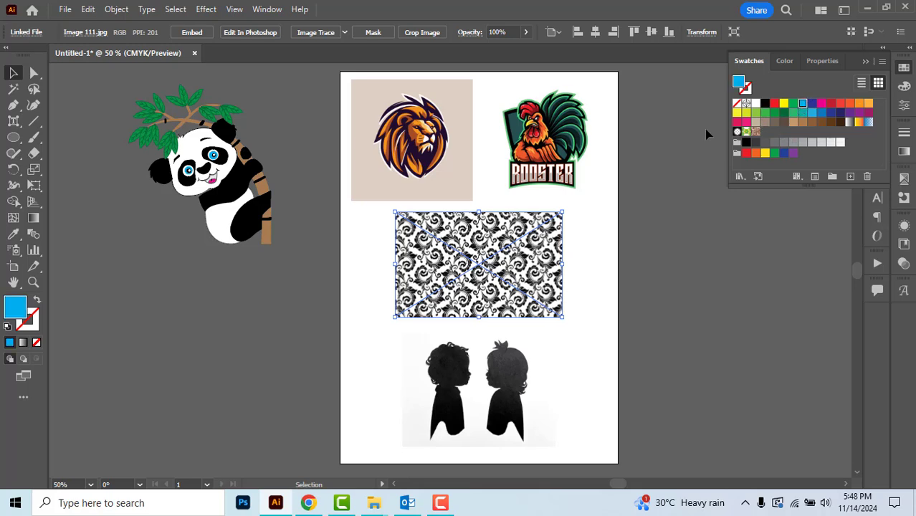
{"action": "left_click", "coordinate": [567, 139]}
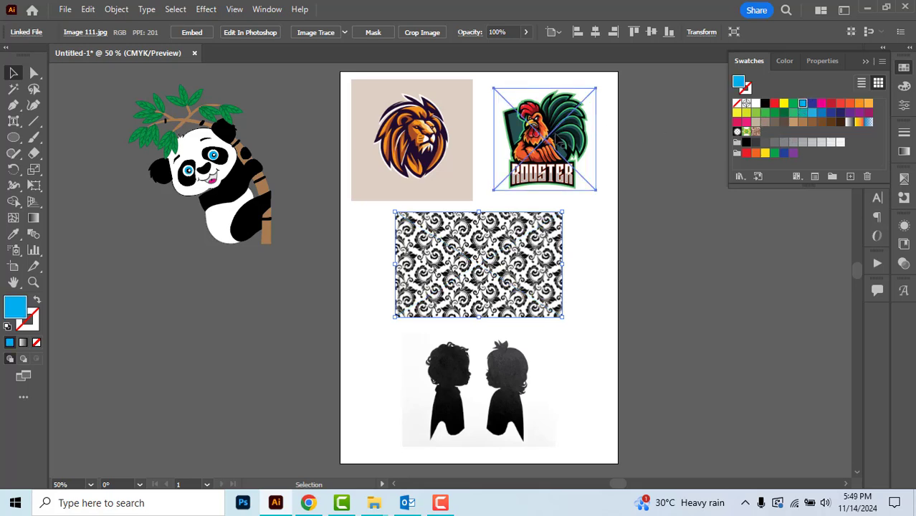
{"action": "left_click", "coordinate": [774, 106]}
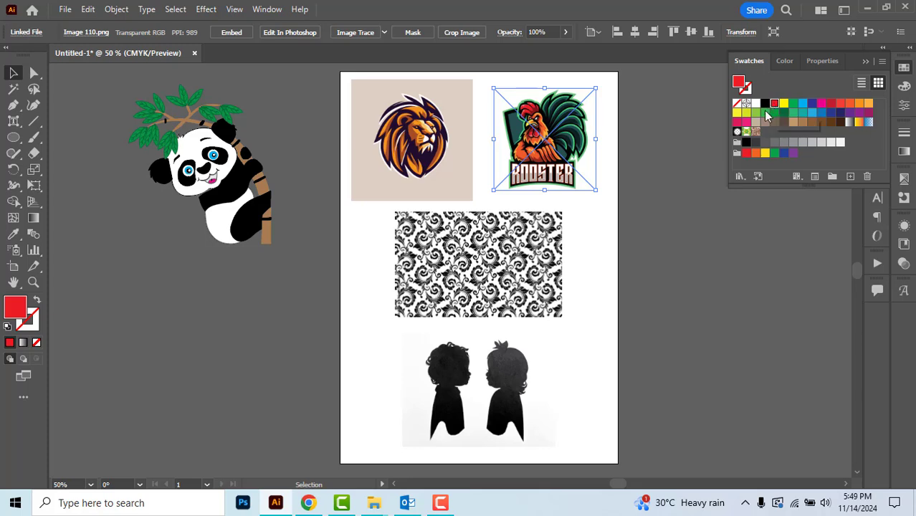
{"action": "left_click", "coordinate": [598, 239]}
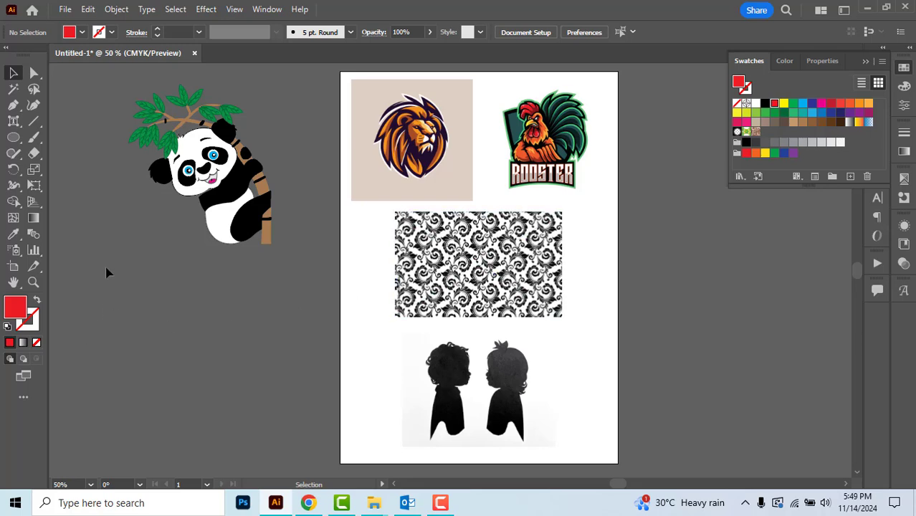
Step: Examine the panda group's vector paths, look at the "lion vector" image search in Chrome, and return to Illustrator
{"action": "left_click_drag", "start_coordinate": [162, 144], "coordinate": [279, 269]}
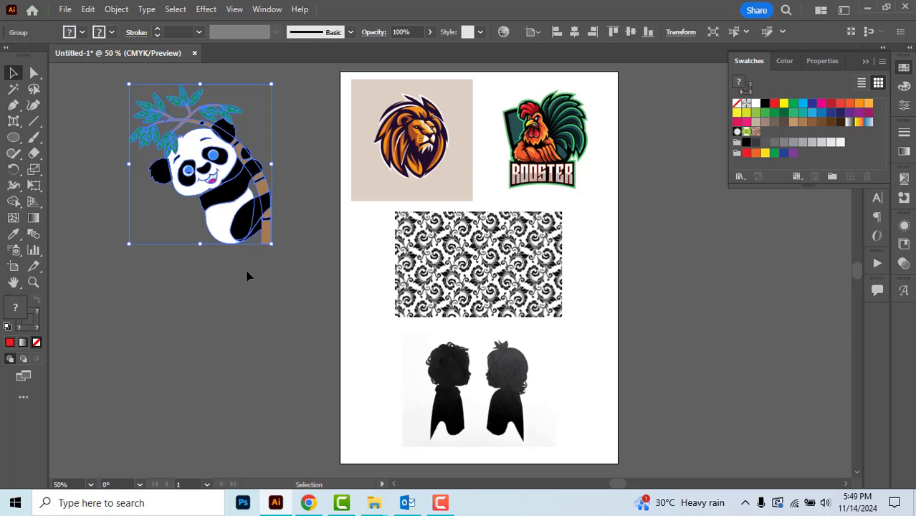
{"action": "left_click", "coordinate": [247, 276]}
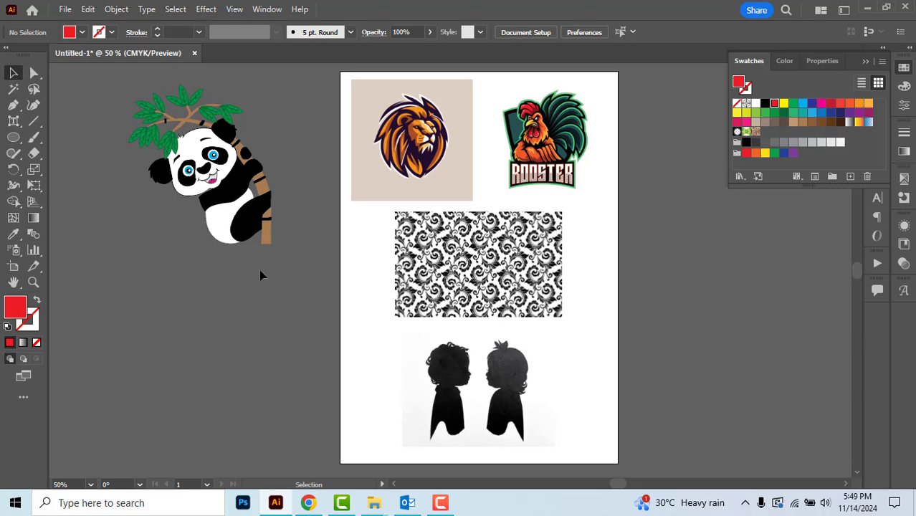
{"action": "left_click", "coordinate": [446, 172]}
{"action": "left_click", "coordinate": [308, 503]}
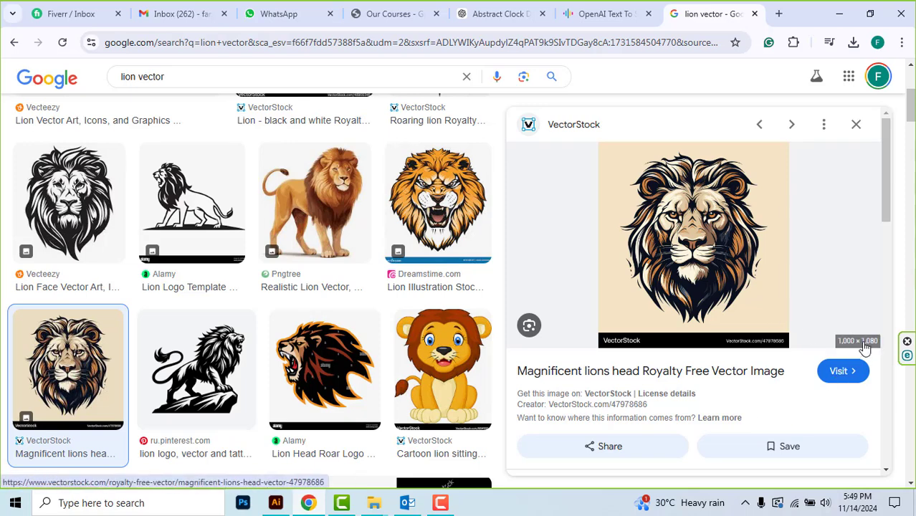
{"action": "left_click", "coordinate": [275, 502]}
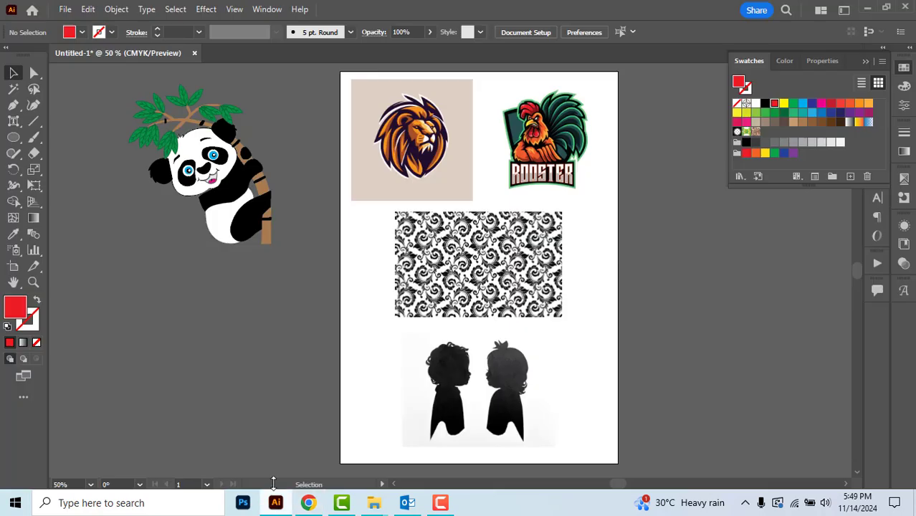
Step: Check the lion, rooster and silhouette images on the artboard by selecting each in turn
{"action": "left_click", "coordinate": [379, 181]}
{"action": "left_click", "coordinate": [555, 169]}
{"action": "left_click", "coordinate": [462, 369]}
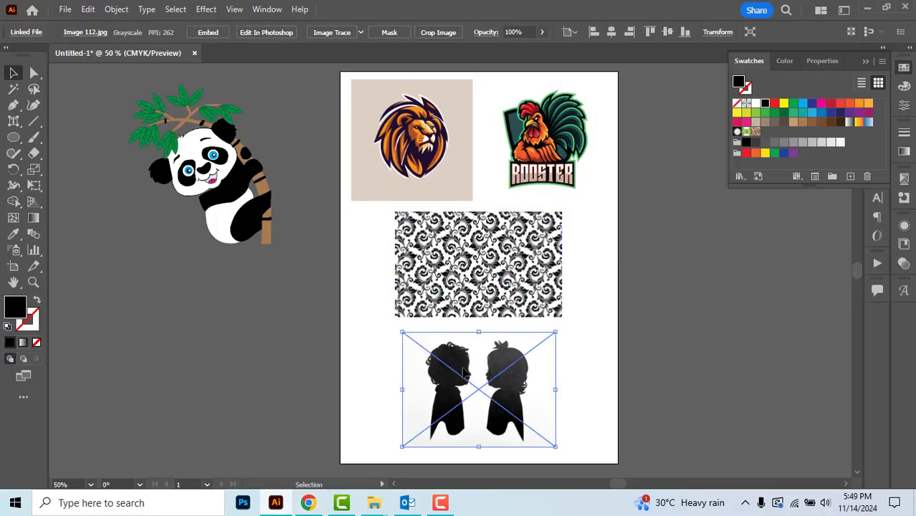
Step: Image Trace the lion image with the High Fidelity Photo preset and expand the tracing into paths
{"action": "left_click", "coordinate": [432, 181]}
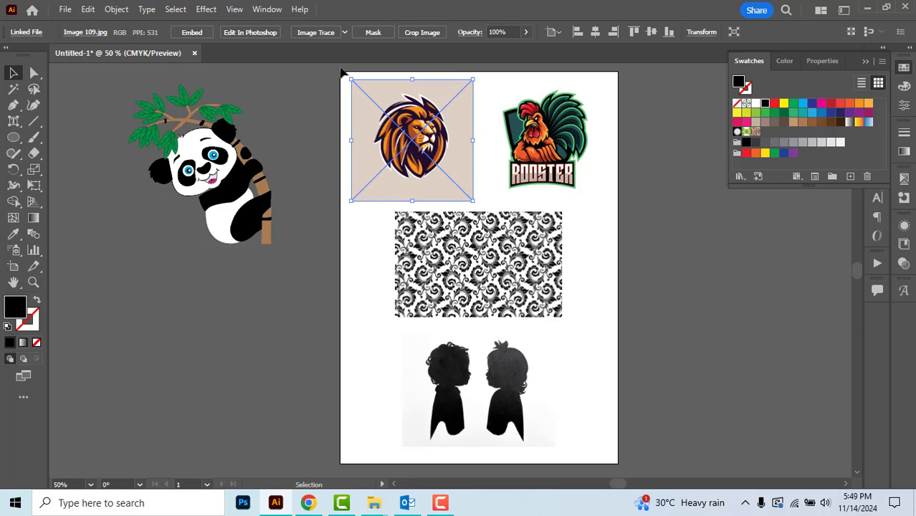
{"action": "left_click", "coordinate": [344, 34]}
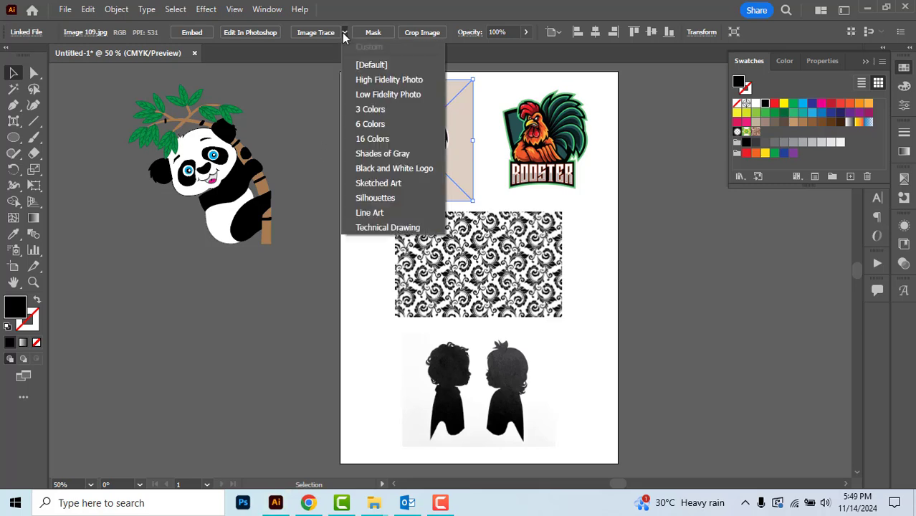
{"action": "left_click", "coordinate": [375, 81]}
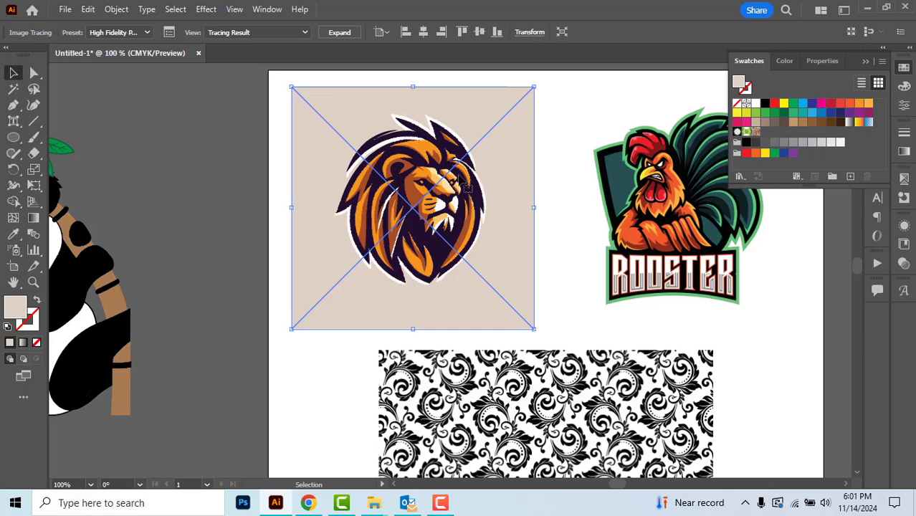
{"action": "left_click", "coordinate": [346, 34]}
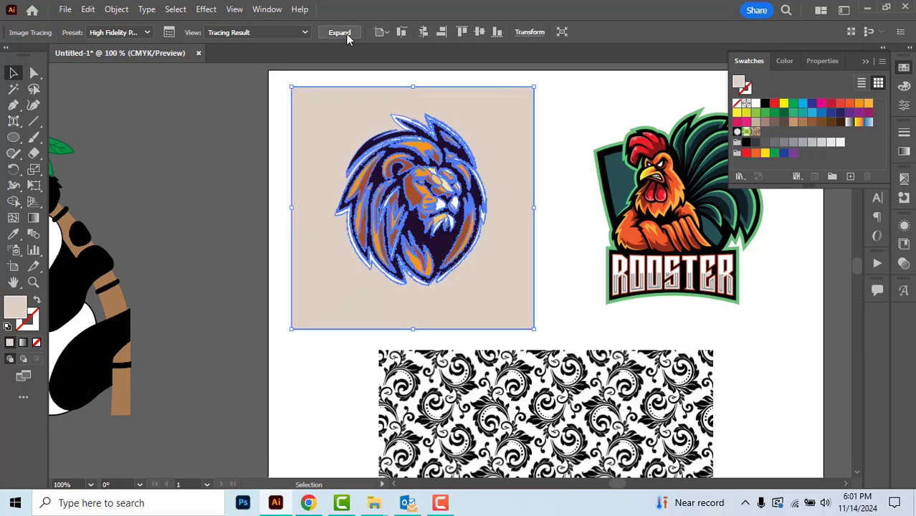
Step: Ungroup the expanded lion tracing and clear the selection
{"action": "right_click", "coordinate": [393, 101]}
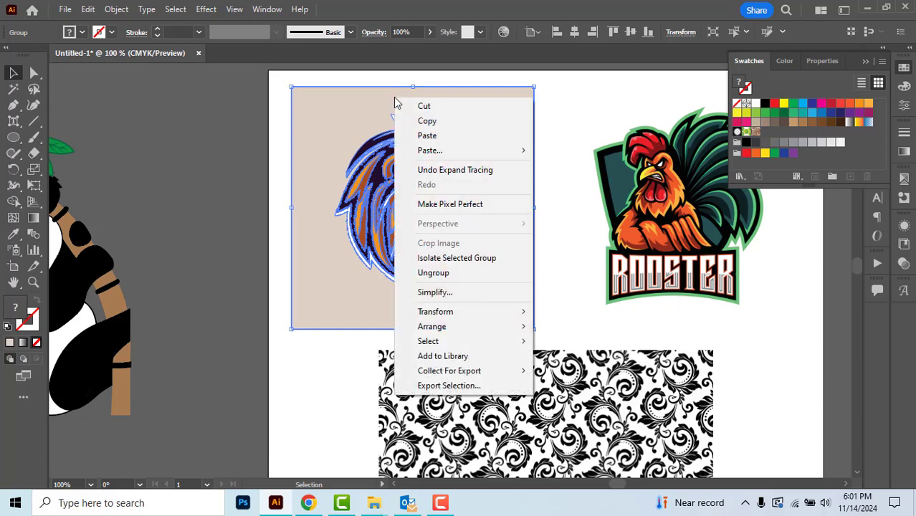
{"action": "left_click", "coordinate": [433, 273]}
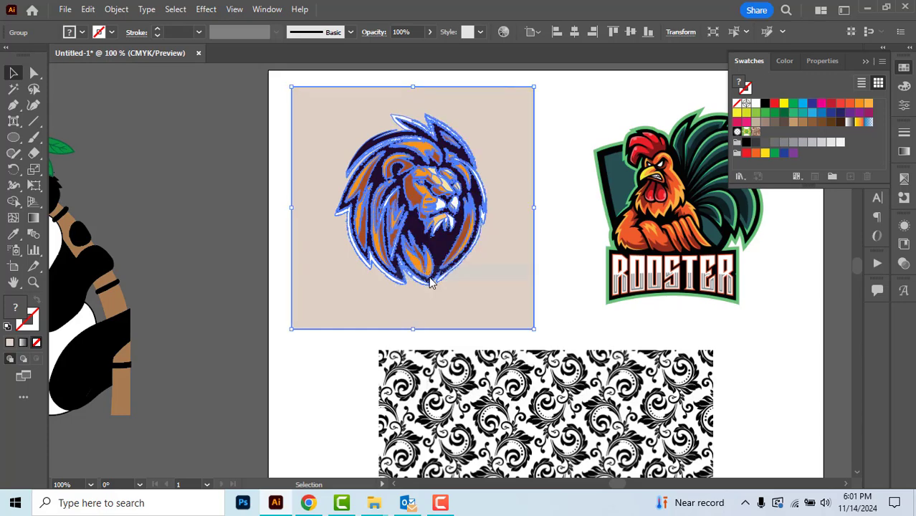
{"action": "left_click", "coordinate": [560, 119]}
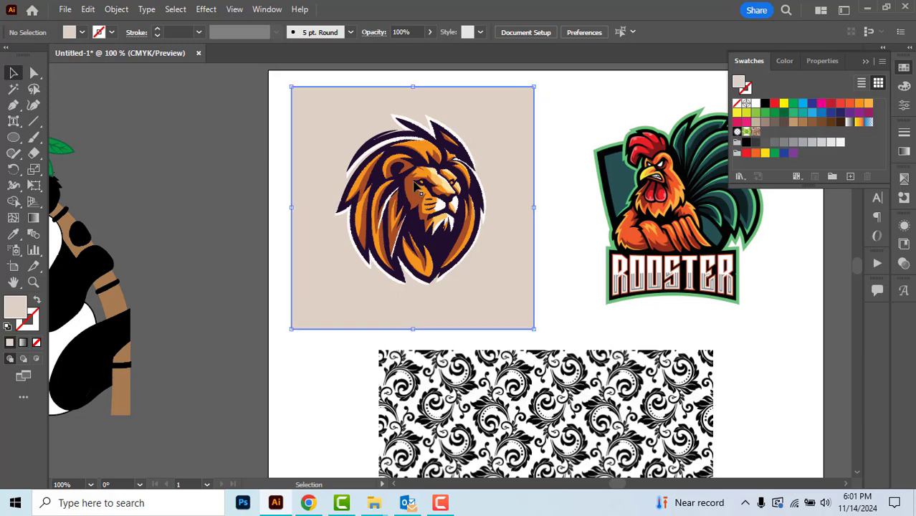
Step: Select all matching orange shapes in the traced lion with the Magic Wand and fill them with the orange-red swatch
{"action": "left_click", "coordinate": [417, 149]}
{"action": "left_click_drag", "start_coordinate": [387, 172], "coordinate": [384, 175]}
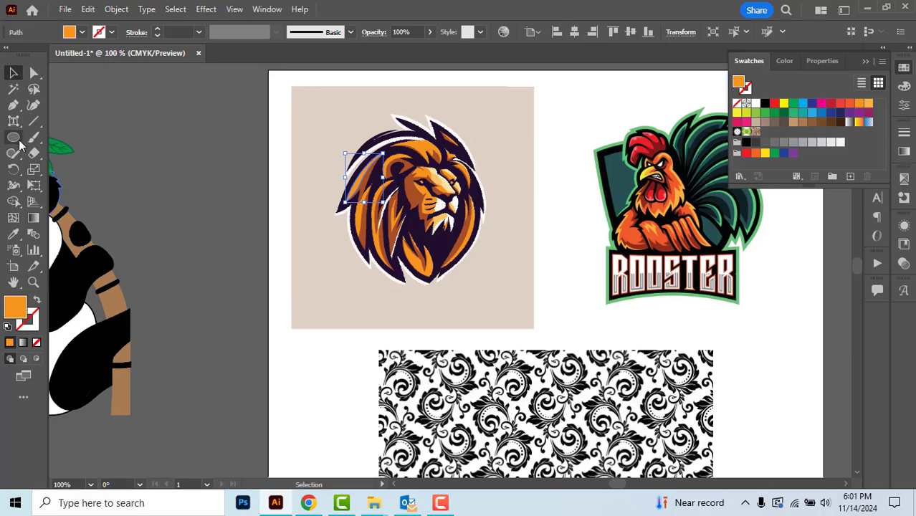
{"action": "scroll", "coordinate": [179, 164], "scroll_direction": "up", "scroll_amount": 1}
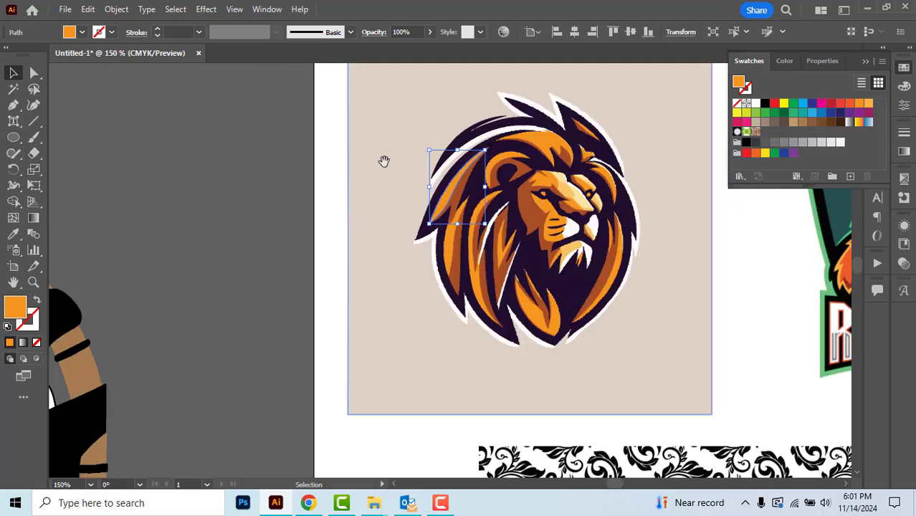
{"action": "left_click_drag", "start_coordinate": [382, 159], "coordinate": [301, 201]}
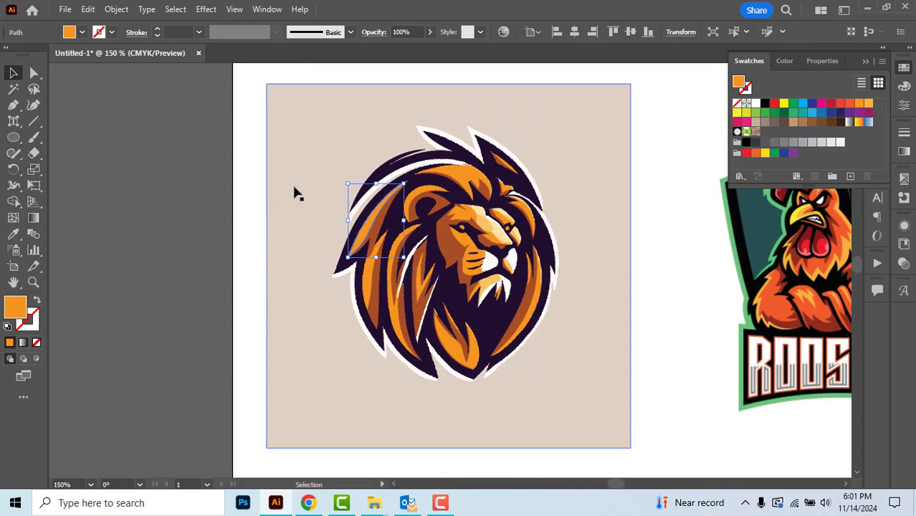
{"action": "key", "text": "y"}
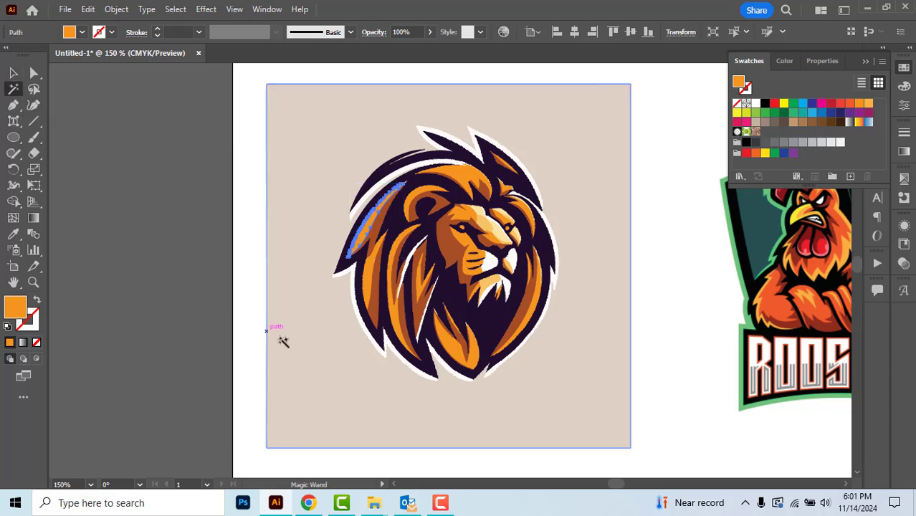
{"action": "scroll", "coordinate": [371, 295], "scroll_direction": "up", "scroll_amount": 1}
{"action": "left_click", "coordinate": [366, 287]}
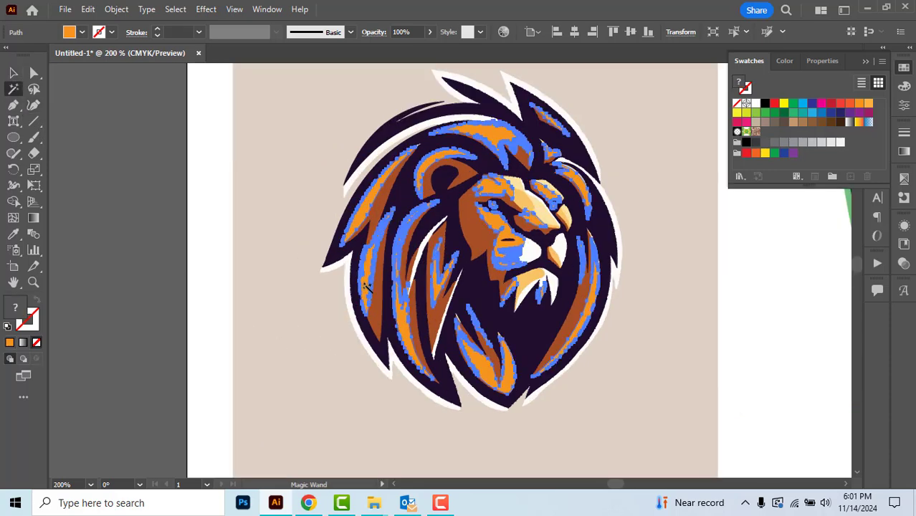
{"action": "left_click", "coordinate": [851, 104]}
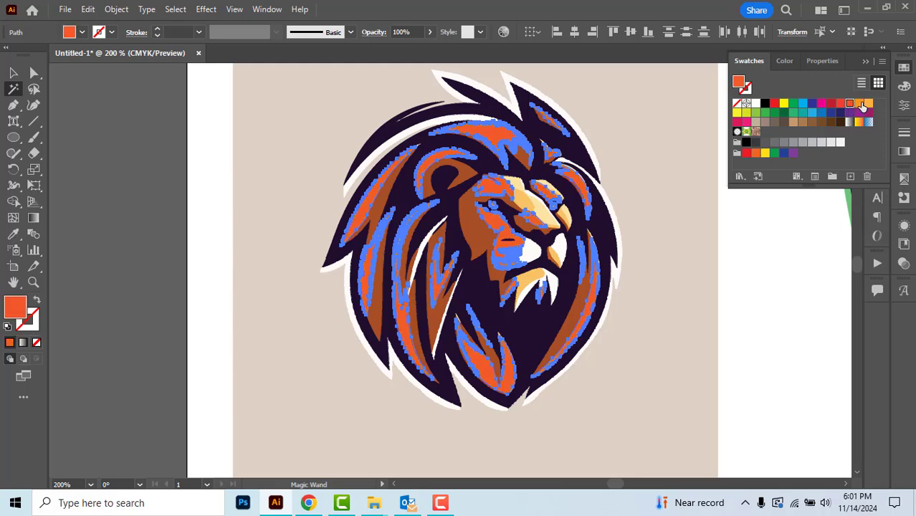
Step: Recolour the selected orange-red shapes of the traced lion with the lighter orange swatch and clear the selection
{"action": "left_click", "coordinate": [861, 105]}
{"action": "key", "text": "v"}
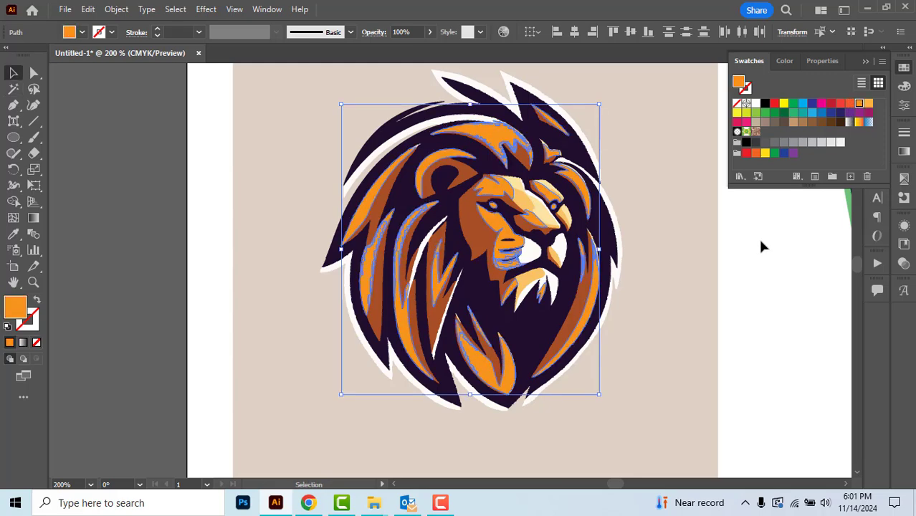
{"action": "left_click", "coordinate": [761, 245]}
{"action": "key", "text": "ctrl+1"}
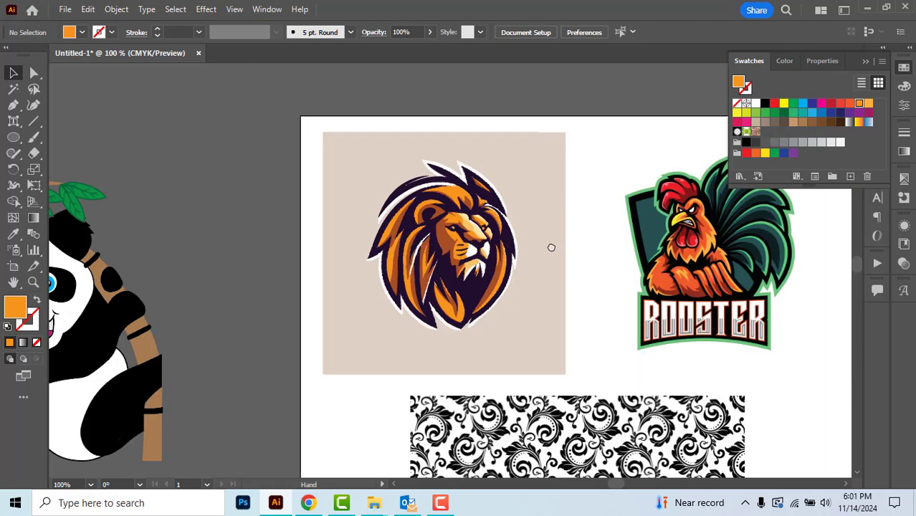
Step: Image Trace the rooster image with the Low Fidelity Photo preset and expand the tracing into paths
{"action": "left_click_drag", "start_coordinate": [550, 245], "coordinate": [417, 241]}
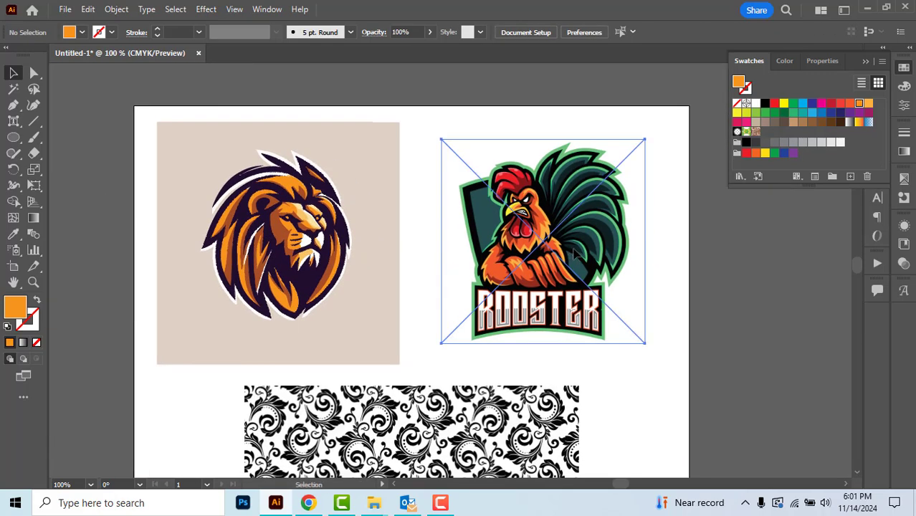
{"action": "left_click", "coordinate": [574, 254]}
{"action": "left_click", "coordinate": [385, 34]}
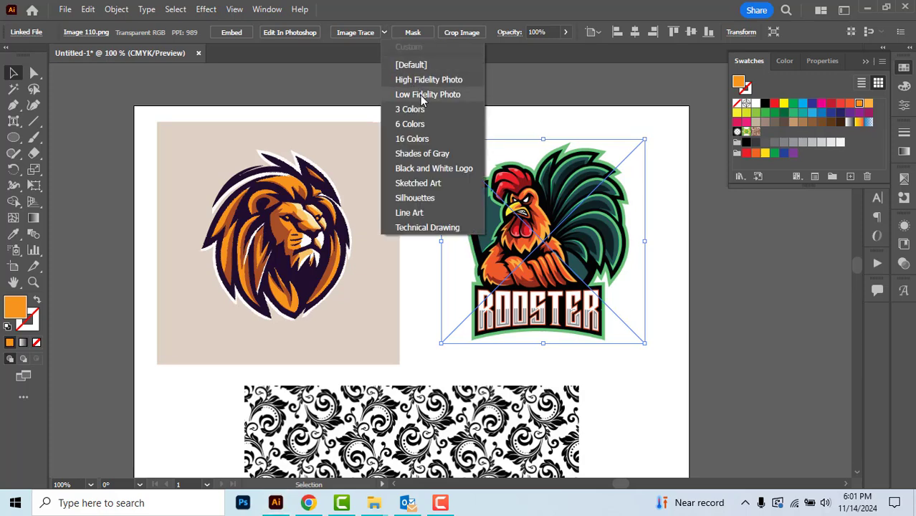
{"action": "left_click", "coordinate": [421, 100]}
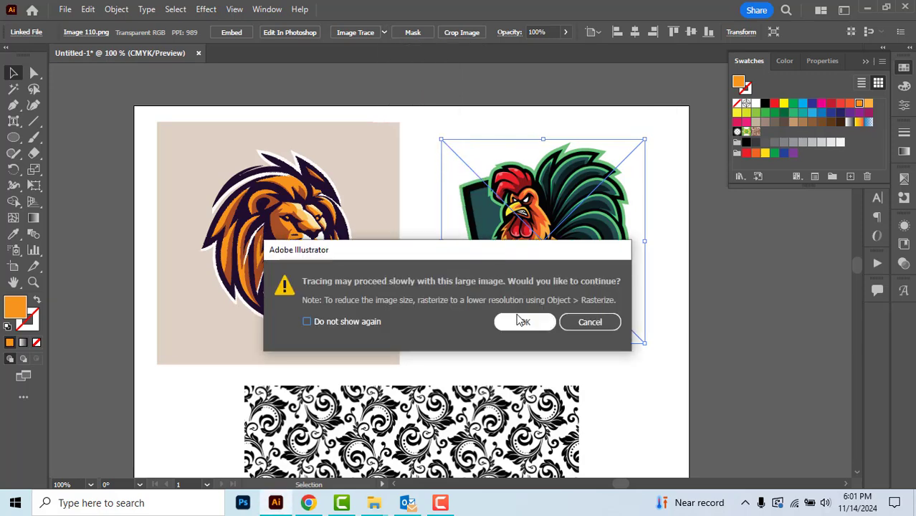
{"action": "left_click", "coordinate": [523, 324]}
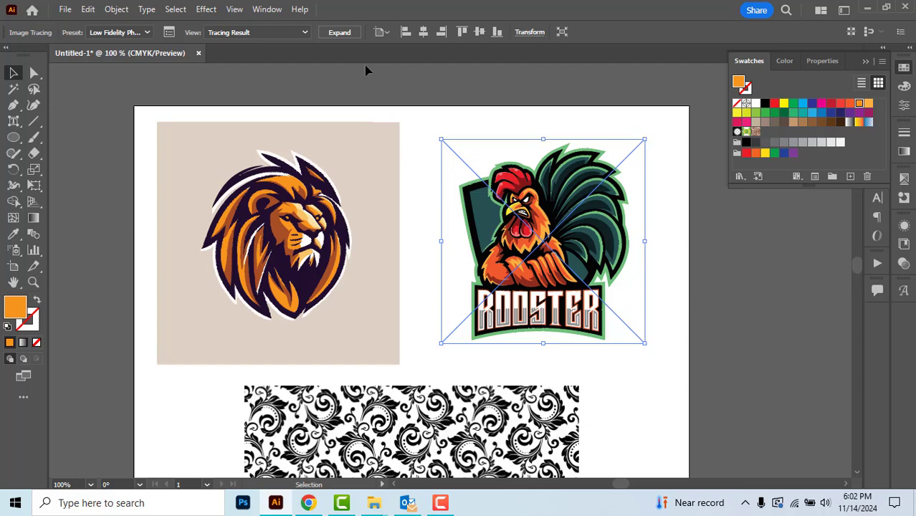
{"action": "left_click", "coordinate": [340, 32]}
Step: Ungroup the expanded rooster tracing and fill its white background shape with the yellow swatch
{"action": "right_click", "coordinate": [554, 192]}
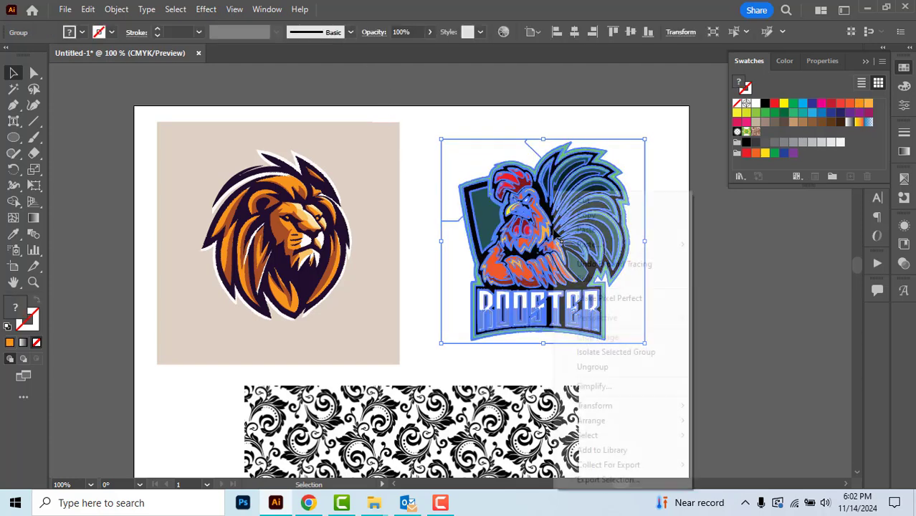
{"action": "left_click", "coordinate": [592, 367]}
{"action": "left_click", "coordinate": [664, 321]}
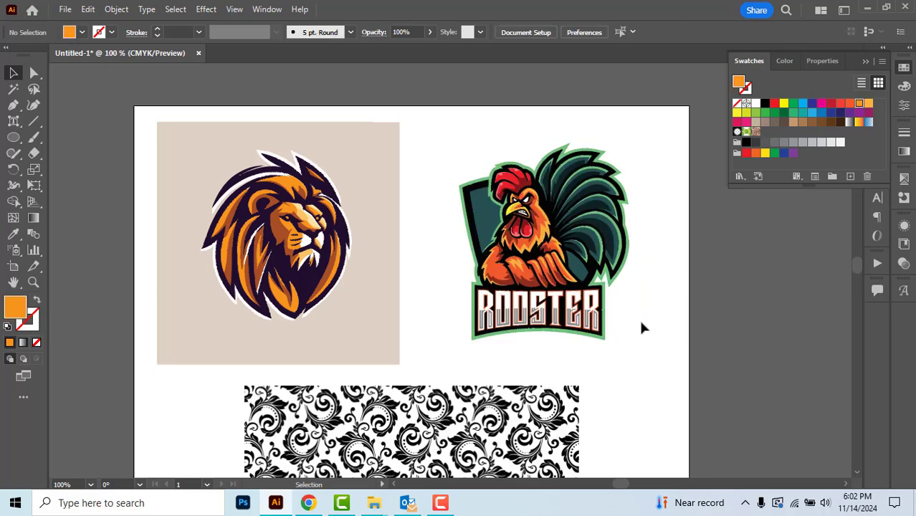
{"action": "left_click", "coordinate": [633, 323]}
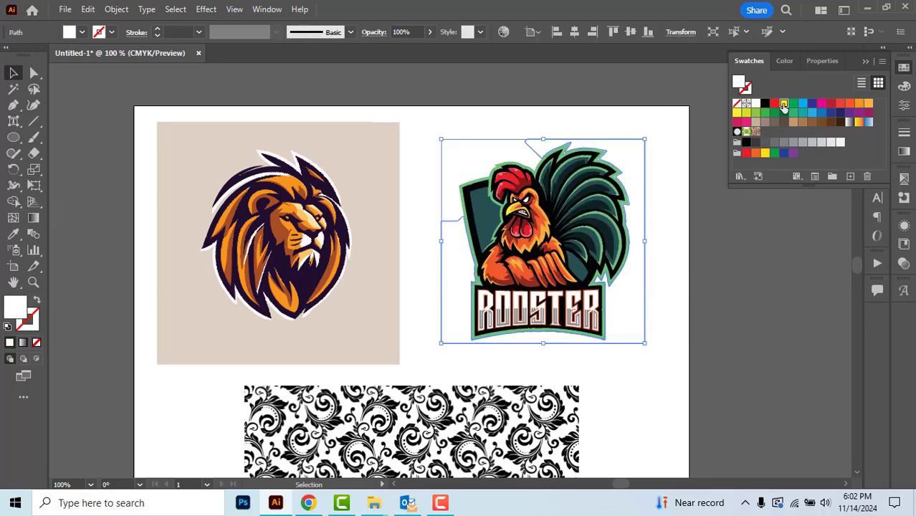
{"action": "left_click", "coordinate": [784, 104]}
{"action": "left_click", "coordinate": [693, 247]}
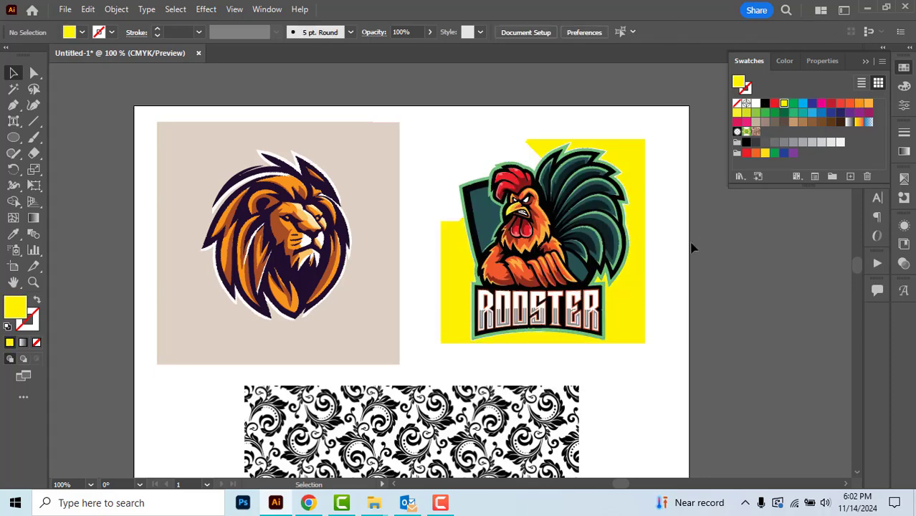
Step: Image Trace the black-and-white scroll pattern with the default preset and expand the tracing into paths
{"action": "scroll", "coordinate": [693, 247], "scroll_direction": "down", "scroll_amount": 6}
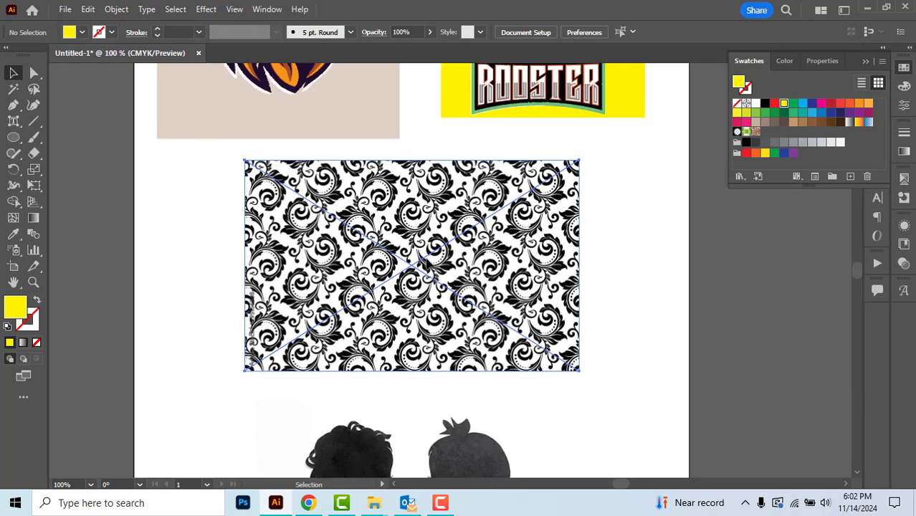
{"action": "left_click", "coordinate": [427, 265]}
{"action": "scroll", "coordinate": [430, 267], "scroll_direction": "up", "scroll_amount": 1}
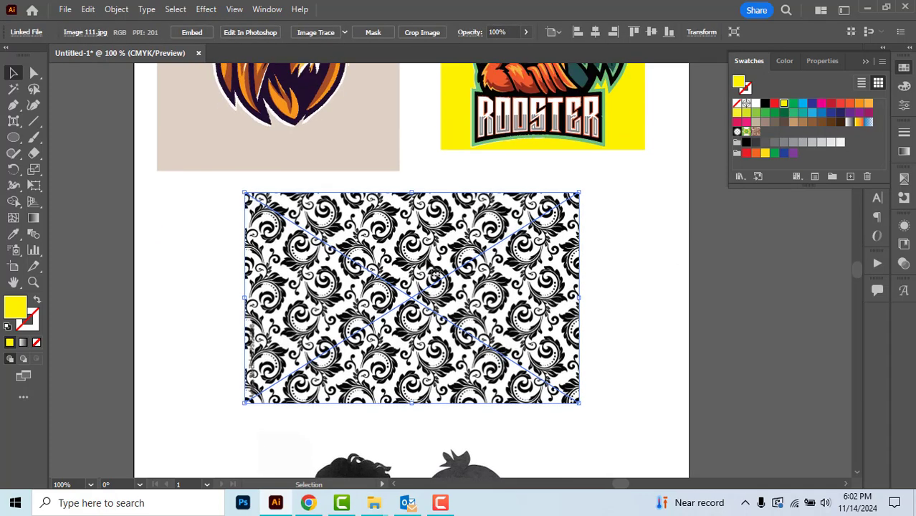
{"action": "left_click", "coordinate": [315, 32]}
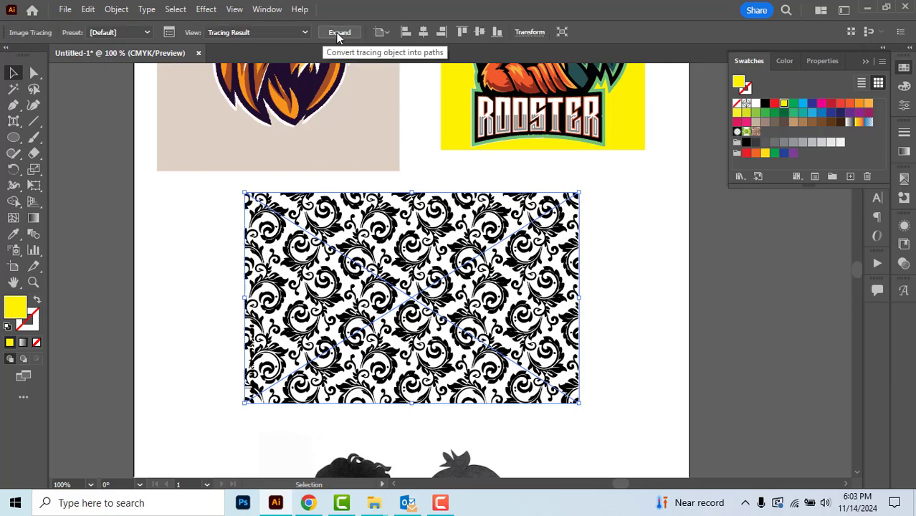
{"action": "left_click", "coordinate": [339, 33]}
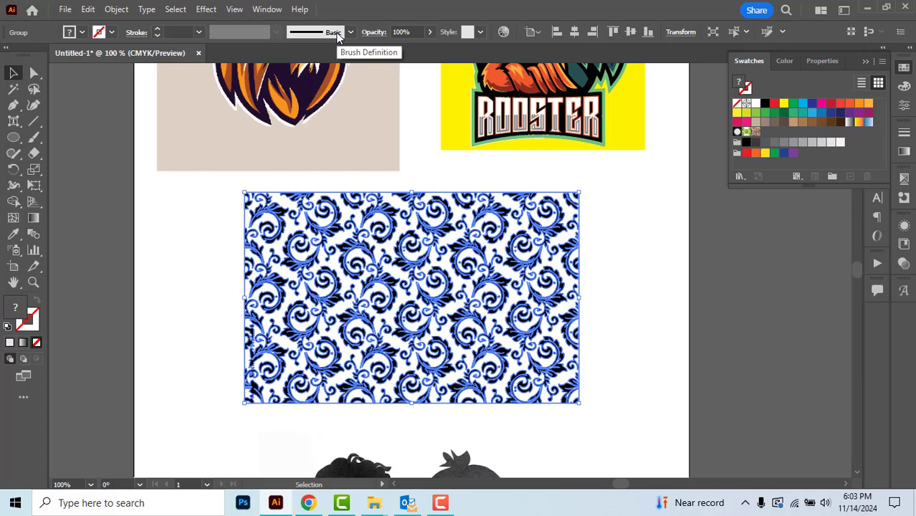
Step: Ungroup the expanded pattern tracing and fill all its white shapes with yellow, selecting them with the Magic Wand
{"action": "right_click", "coordinate": [460, 250]}
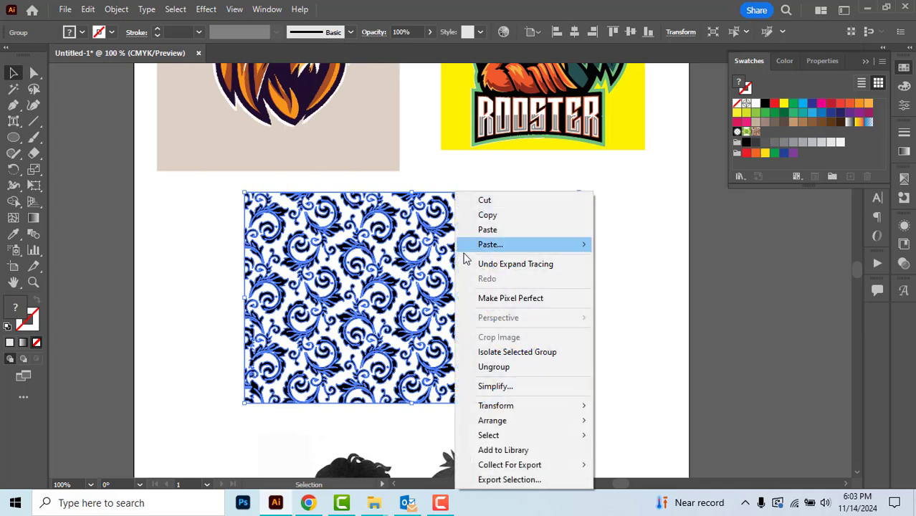
{"action": "left_click", "coordinate": [507, 377]}
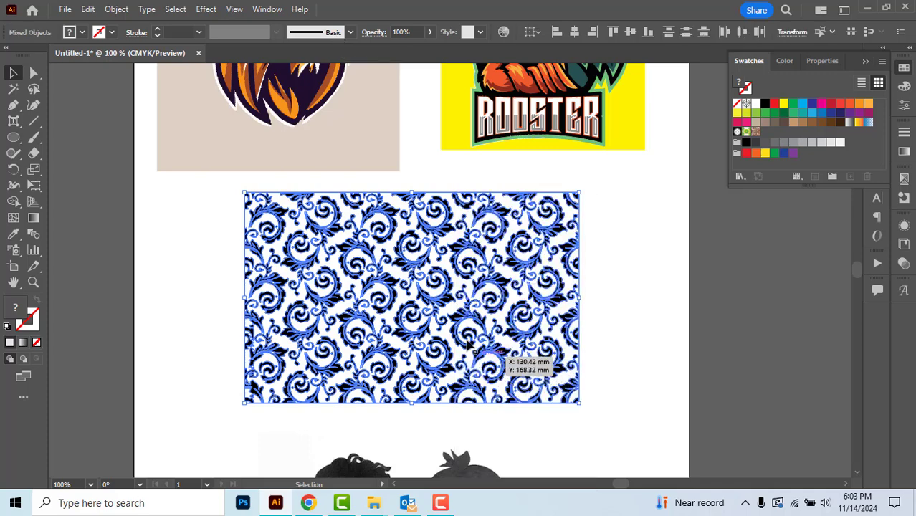
{"action": "left_click", "coordinate": [13, 89]}
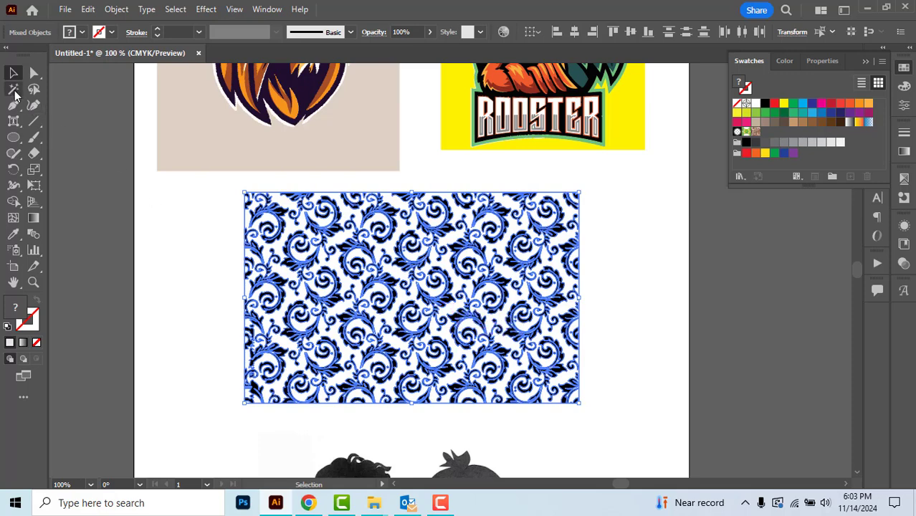
{"action": "scroll", "coordinate": [460, 285], "scroll_direction": "up", "scroll_amount": 2}
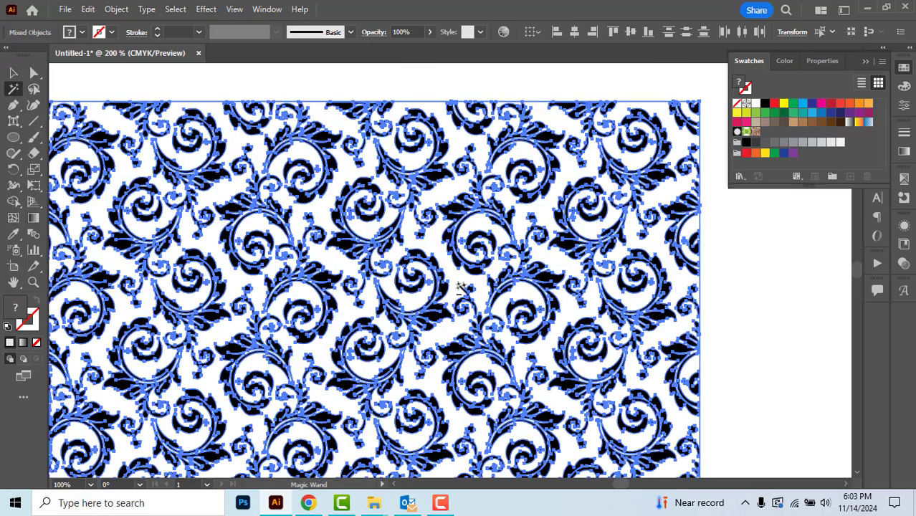
{"action": "left_click", "coordinate": [433, 248]}
{"action": "left_click", "coordinate": [783, 104]}
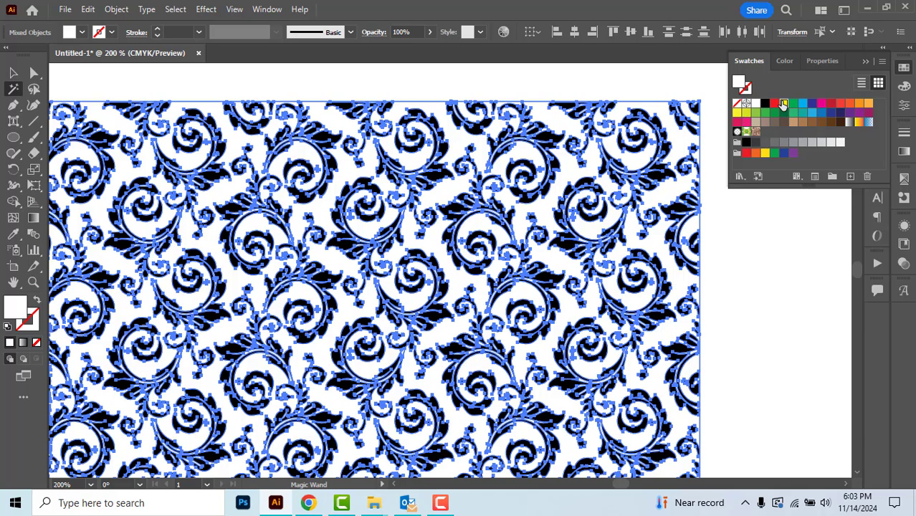
Step: Select all black scroll shapes of the pattern with the Magic Wand and fill them with the dark green swatch
{"action": "scroll", "coordinate": [473, 213], "scroll_direction": "up", "scroll_amount": 3}
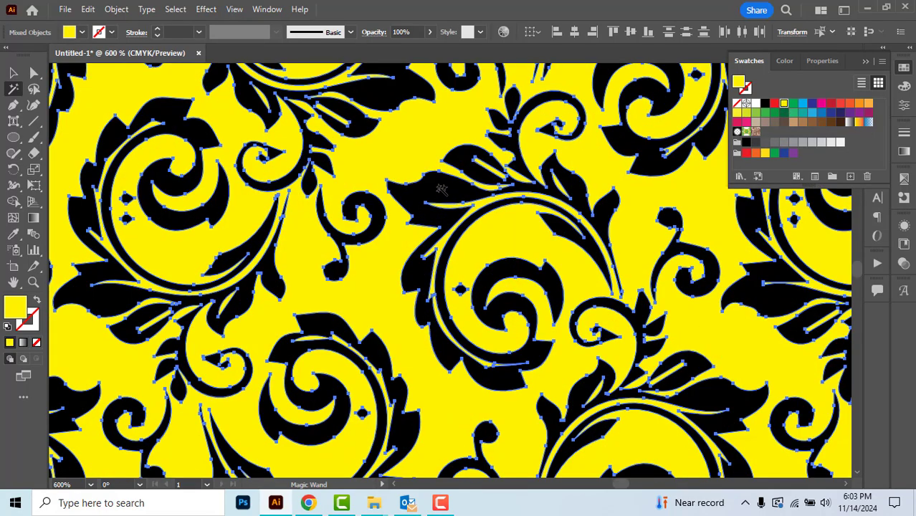
{"action": "left_click", "coordinate": [440, 188]}
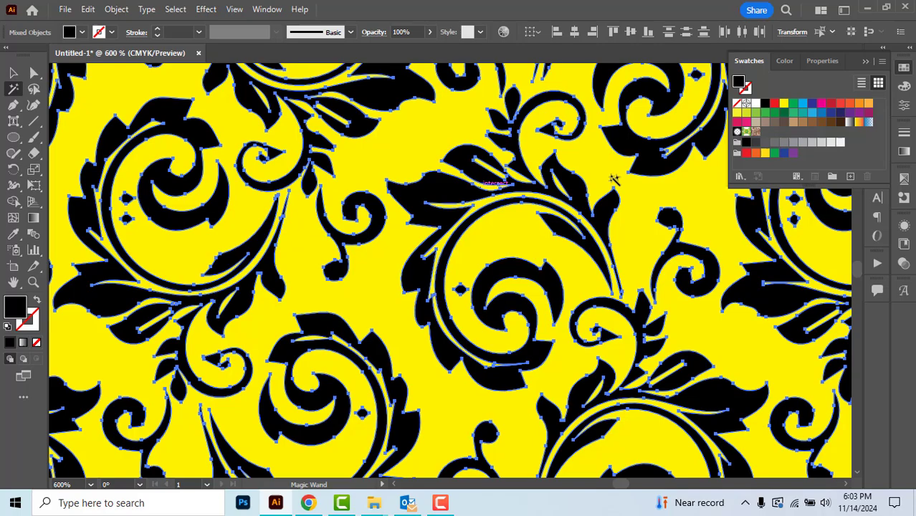
{"action": "left_click", "coordinate": [785, 115]}
Step: Image Trace the image of the two children with the Silhouettes preset and expand the tracing into paths
{"action": "scroll", "coordinate": [490, 214], "scroll_direction": "down", "scroll_amount": 4}
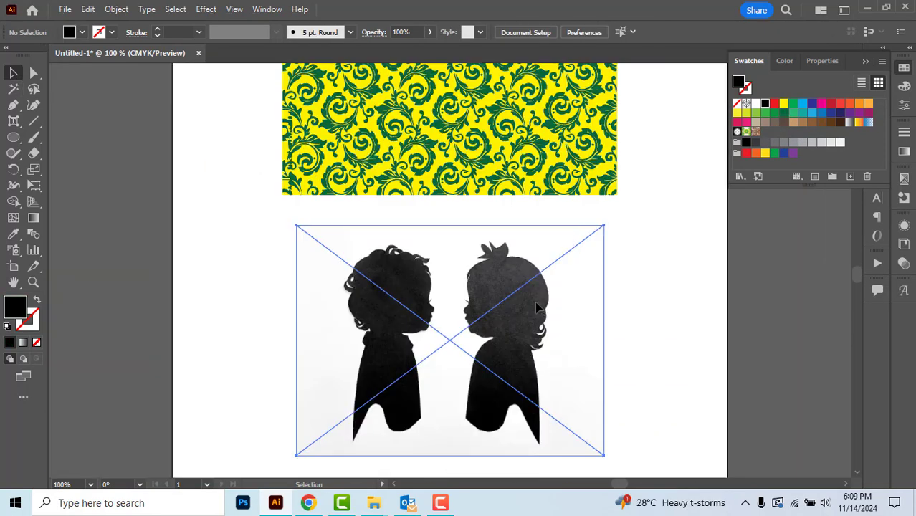
{"action": "left_click", "coordinate": [535, 302]}
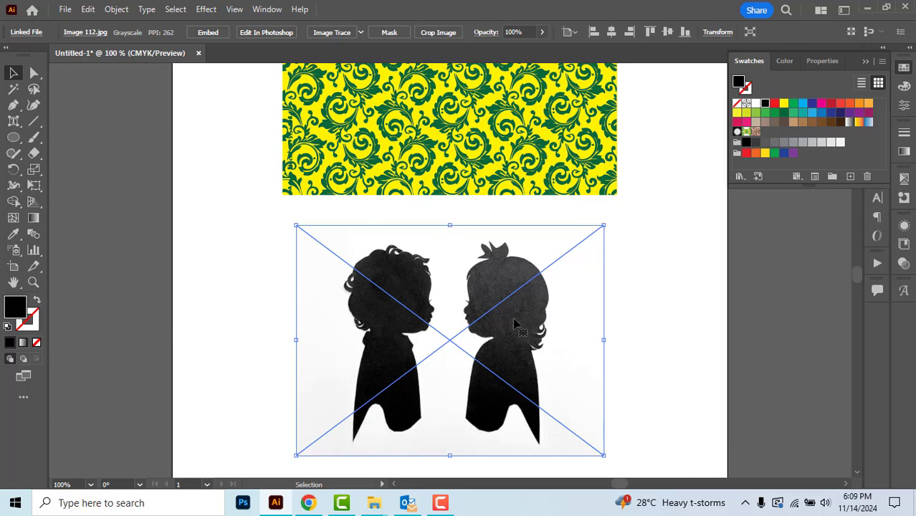
{"action": "left_click", "coordinate": [360, 33]}
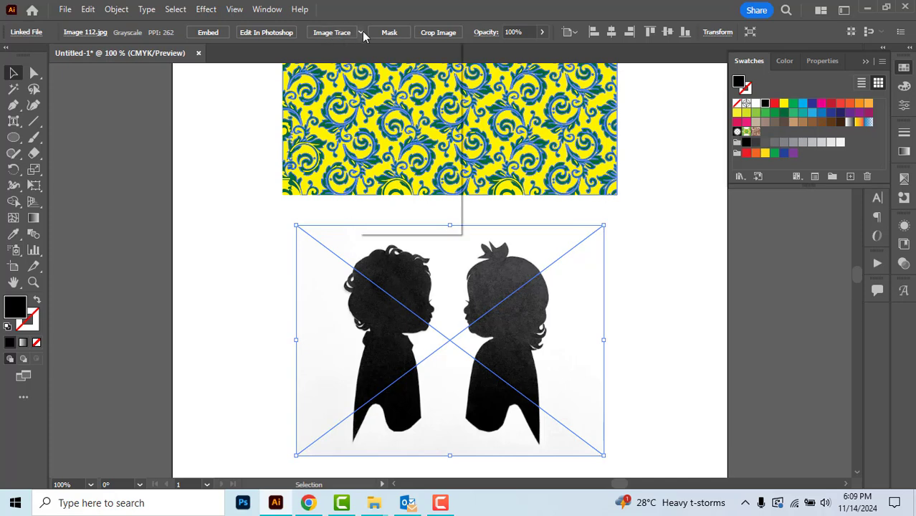
{"action": "left_click", "coordinate": [403, 203]}
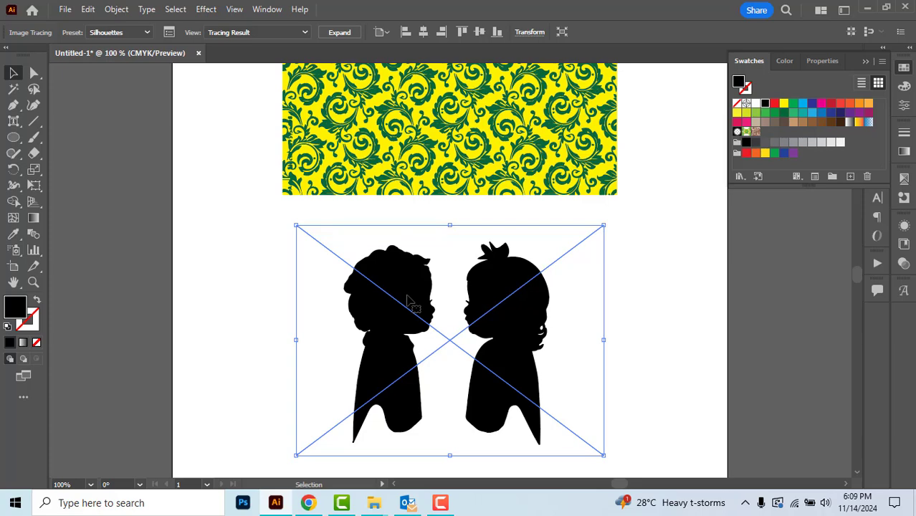
{"action": "left_click", "coordinate": [339, 32]}
Step: Ungroup the two expanded child silhouettes and clear the selection
{"action": "right_click", "coordinate": [395, 288]}
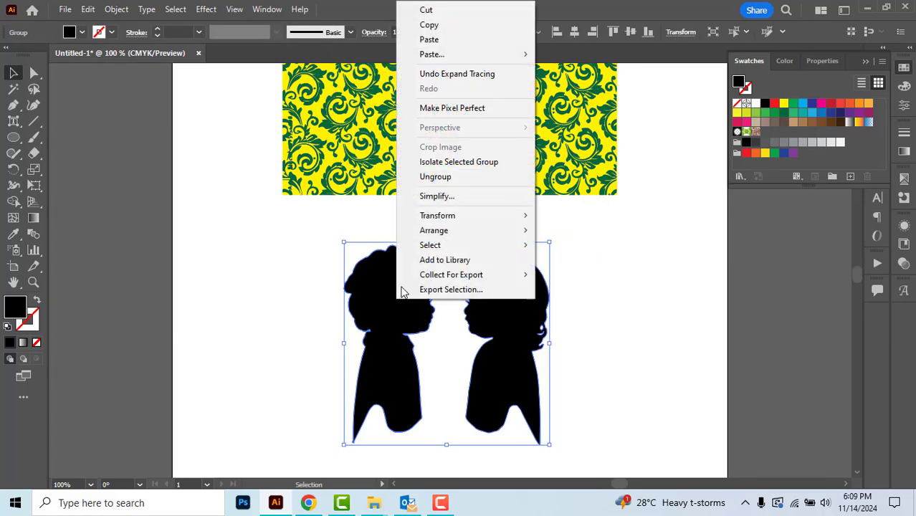
{"action": "left_click", "coordinate": [435, 177]}
{"action": "left_click", "coordinate": [602, 301]}
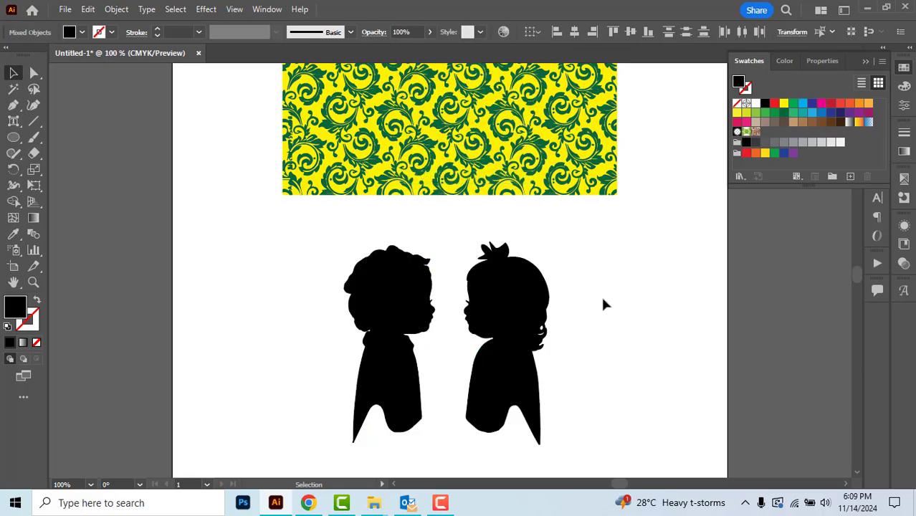
Step: Fill the girl's silhouette with red and the boy's silhouette with light blue, and clear the selection
{"action": "left_click", "coordinate": [517, 313]}
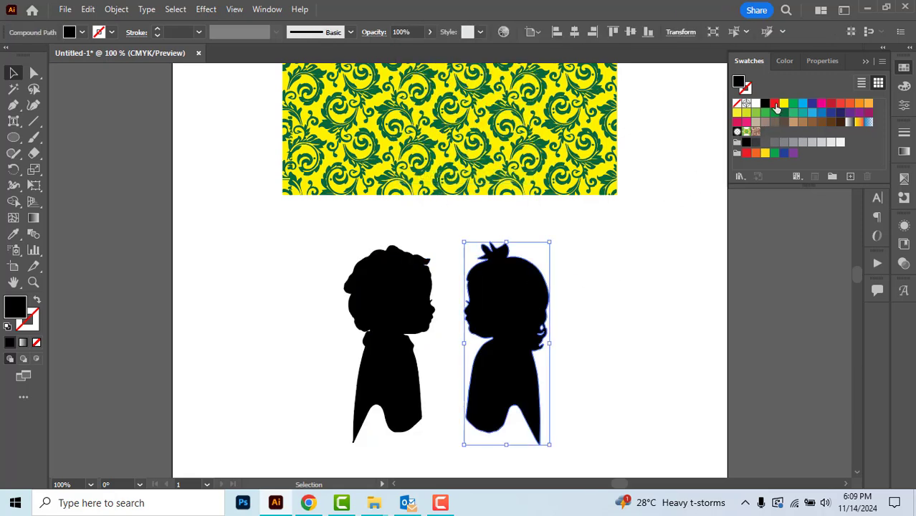
{"action": "left_click", "coordinate": [774, 103]}
{"action": "left_click", "coordinate": [401, 329]}
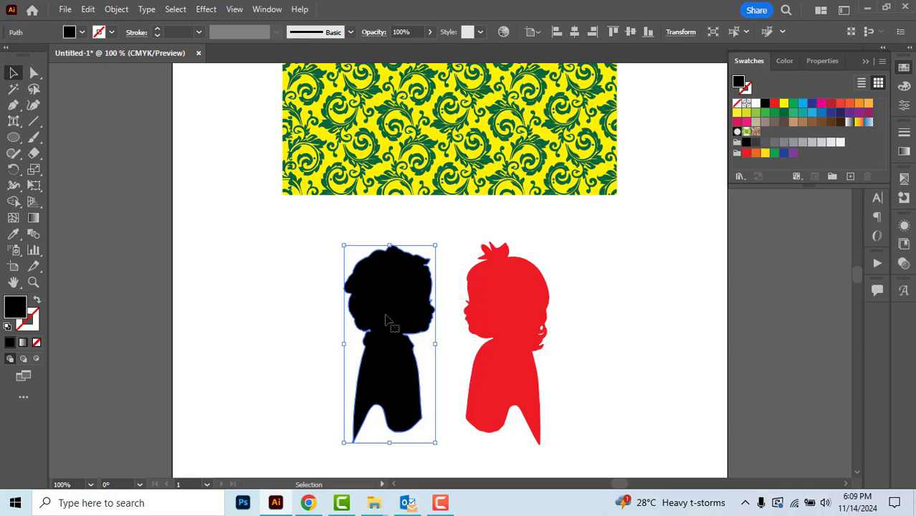
{"action": "left_click", "coordinate": [803, 104]}
{"action": "left_click", "coordinate": [448, 381]}
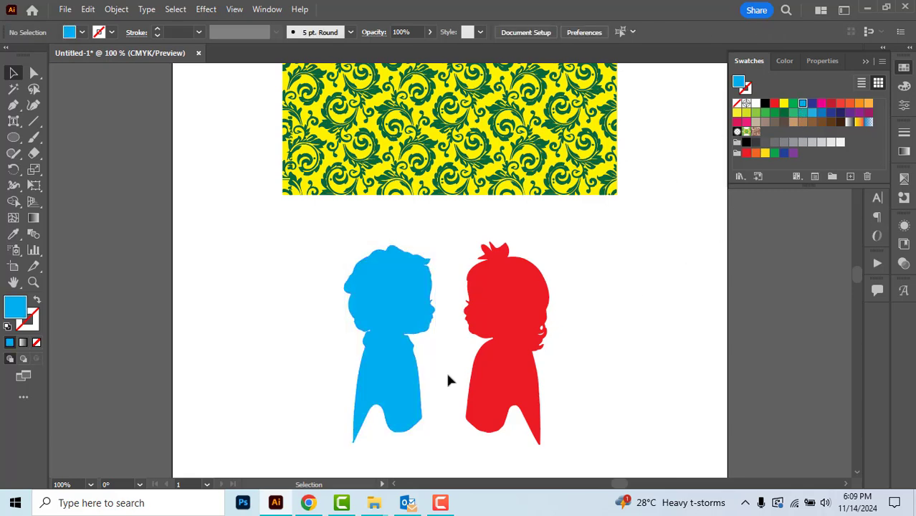
Step: Check the traced artwork on the whole artboard by selecting it all, and clear the selection
{"action": "key", "text": "ctrl+0"}
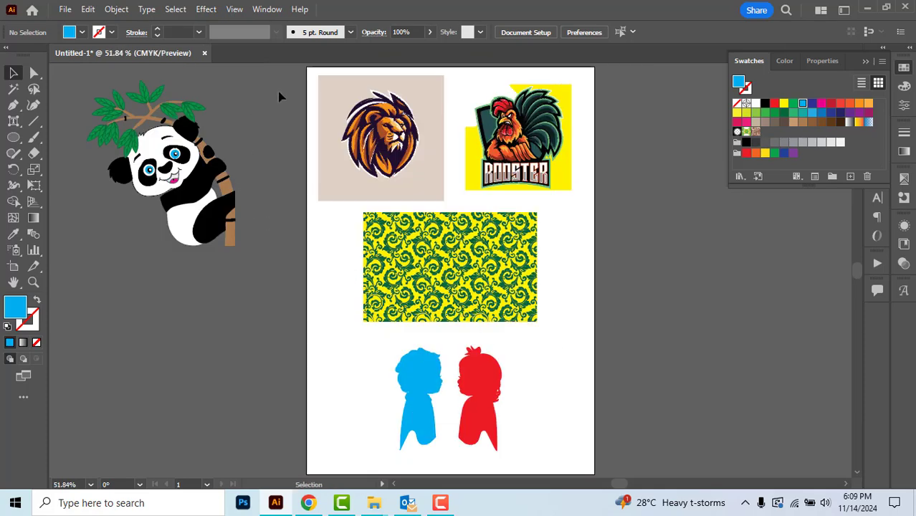
{"action": "left_click_drag", "start_coordinate": [332, 141], "coordinate": [591, 427]}
{"action": "left_click", "coordinate": [662, 369]}
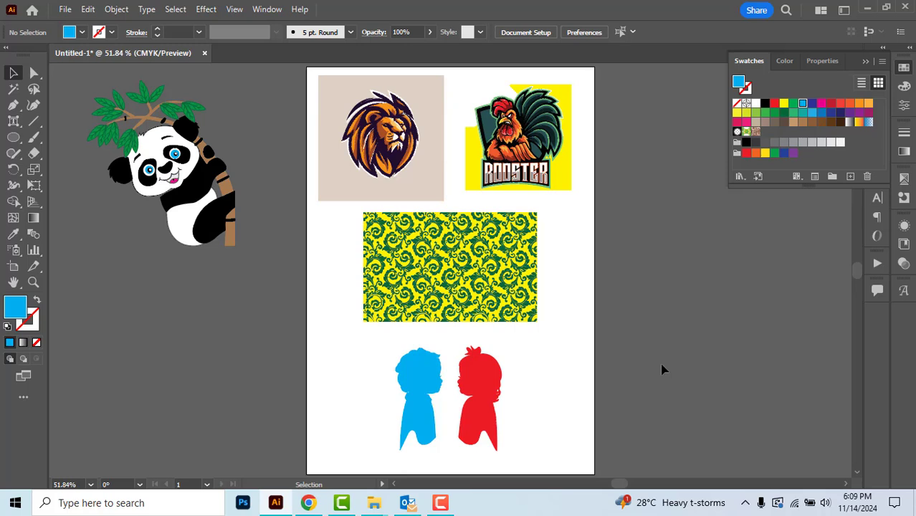